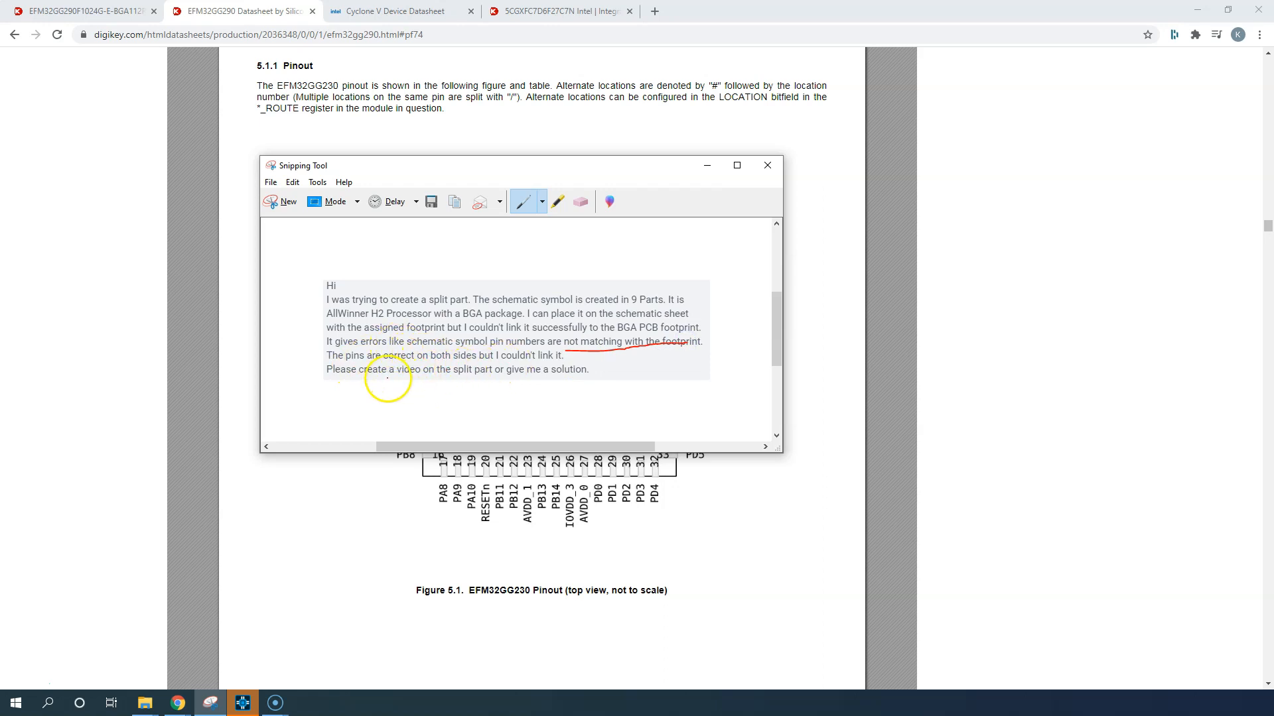
Review the EFM32GG290F1024G-E-BGA112R product page and the pin 1 location and pin order in the datasheet's EFM32GG230 pinout figure
left_click(706, 165)
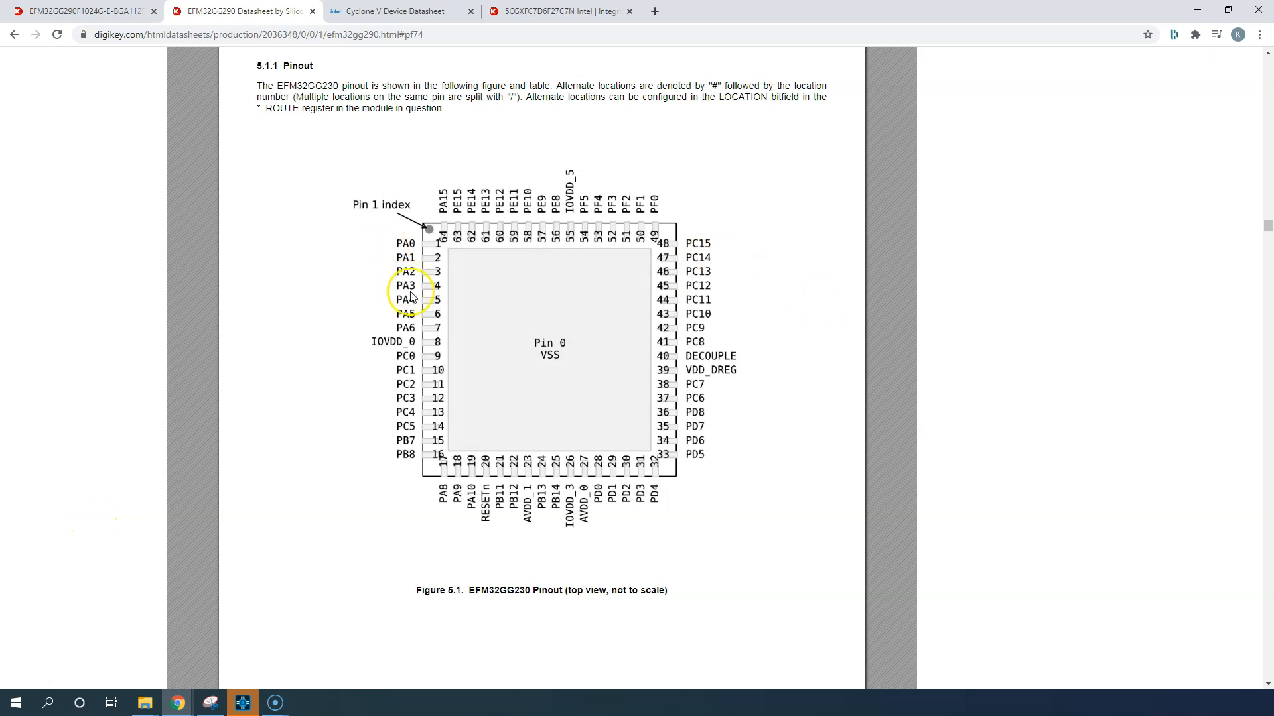
left_click(133, 17)
scroll(364, 346, "up", 10)
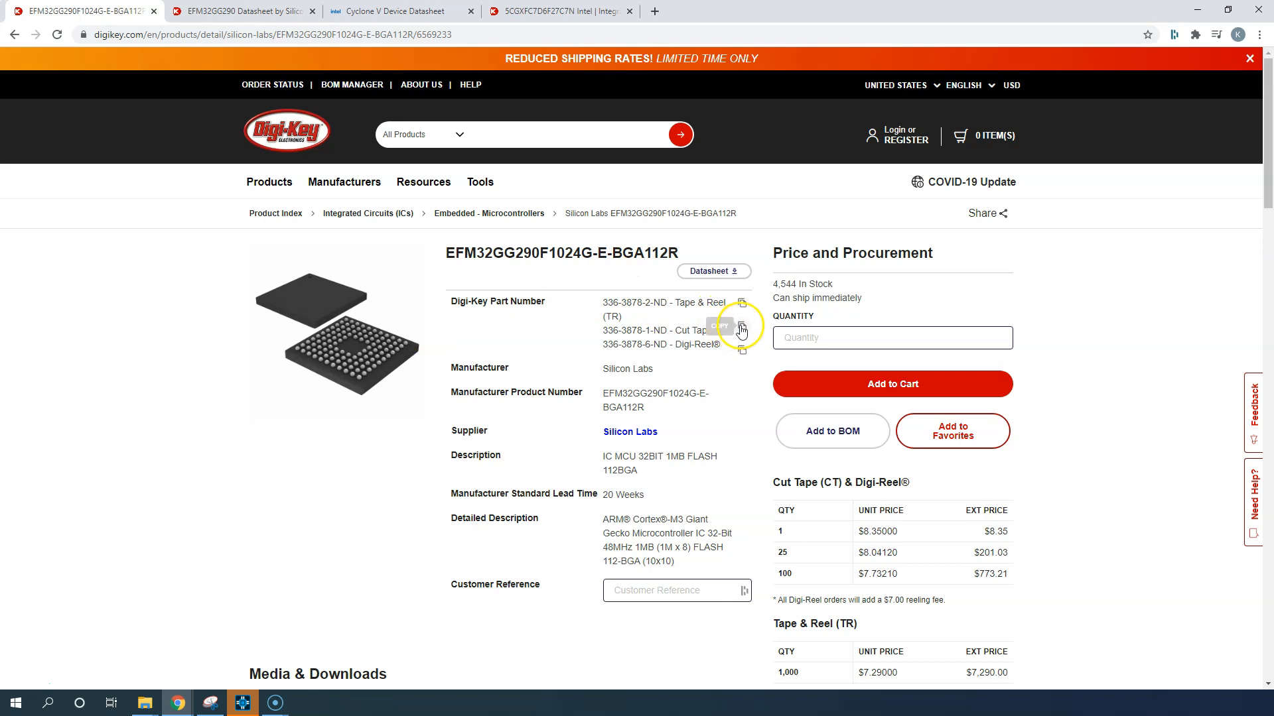
left_click(282, 12)
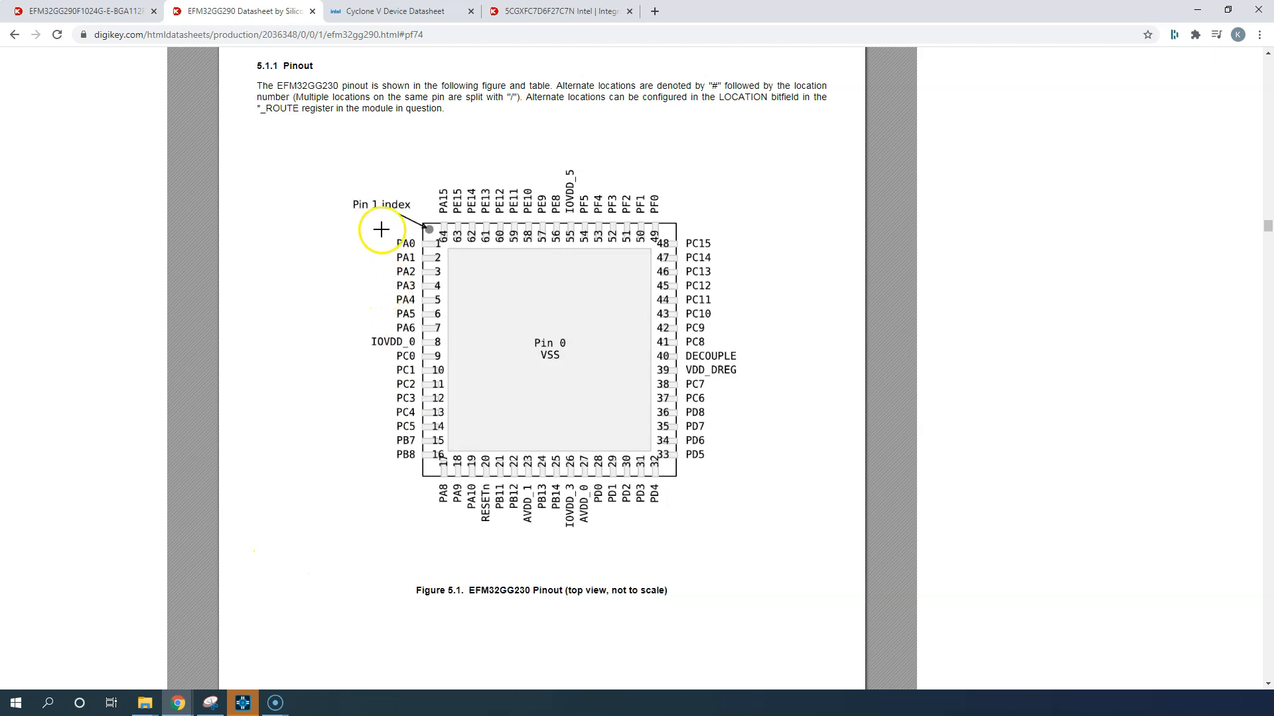
left_click_drag(338, 166, 476, 134)
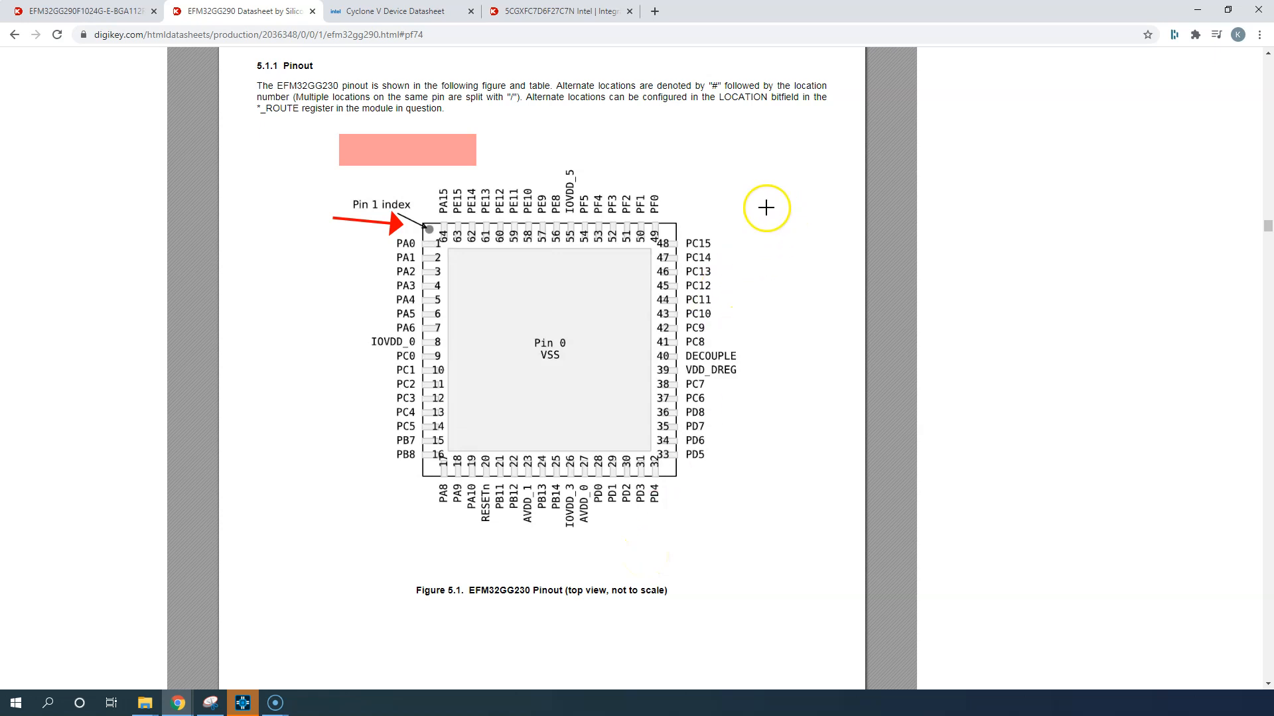
mouse_move(378, 242)
left_mouse_down()
mouse_move(376, 495)
mouse_move(626, 539)
mouse_move(689, 536)
left_mouse_up()
mouse_move(763, 451)
left_mouse_down()
mouse_move(752, 194)
mouse_move(490, 176)
left_mouse_up()
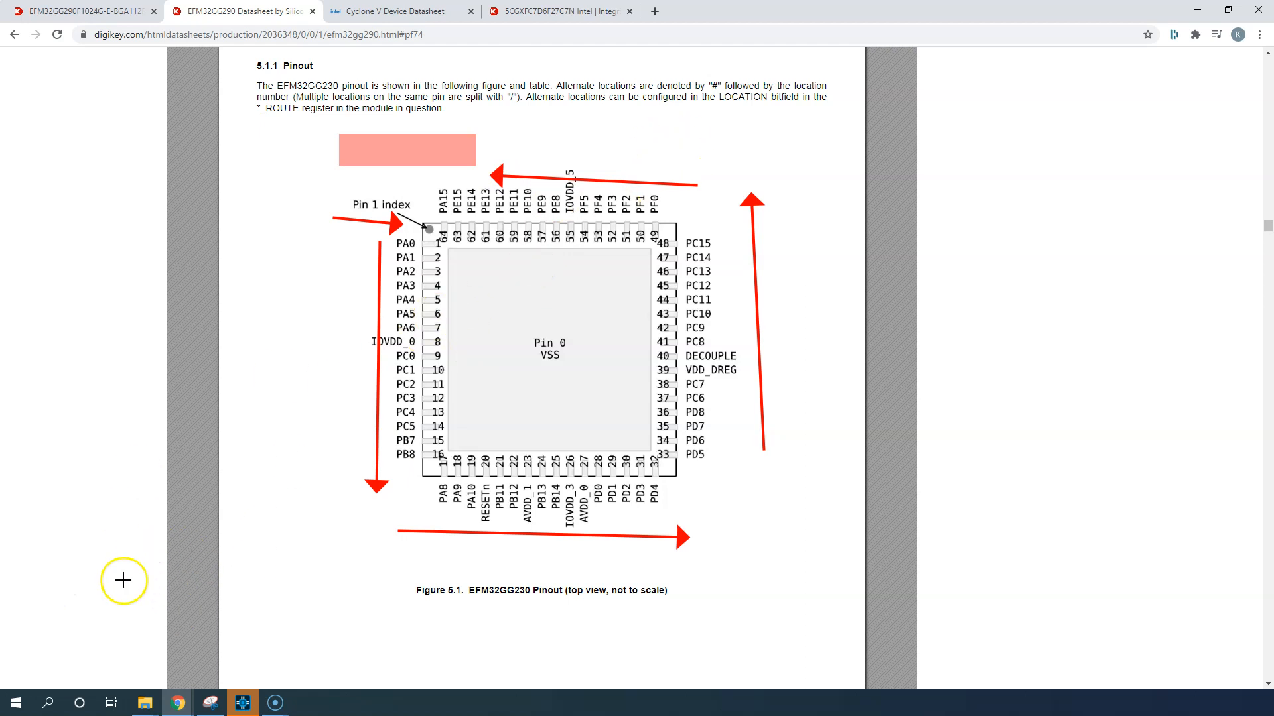
key("Escape")
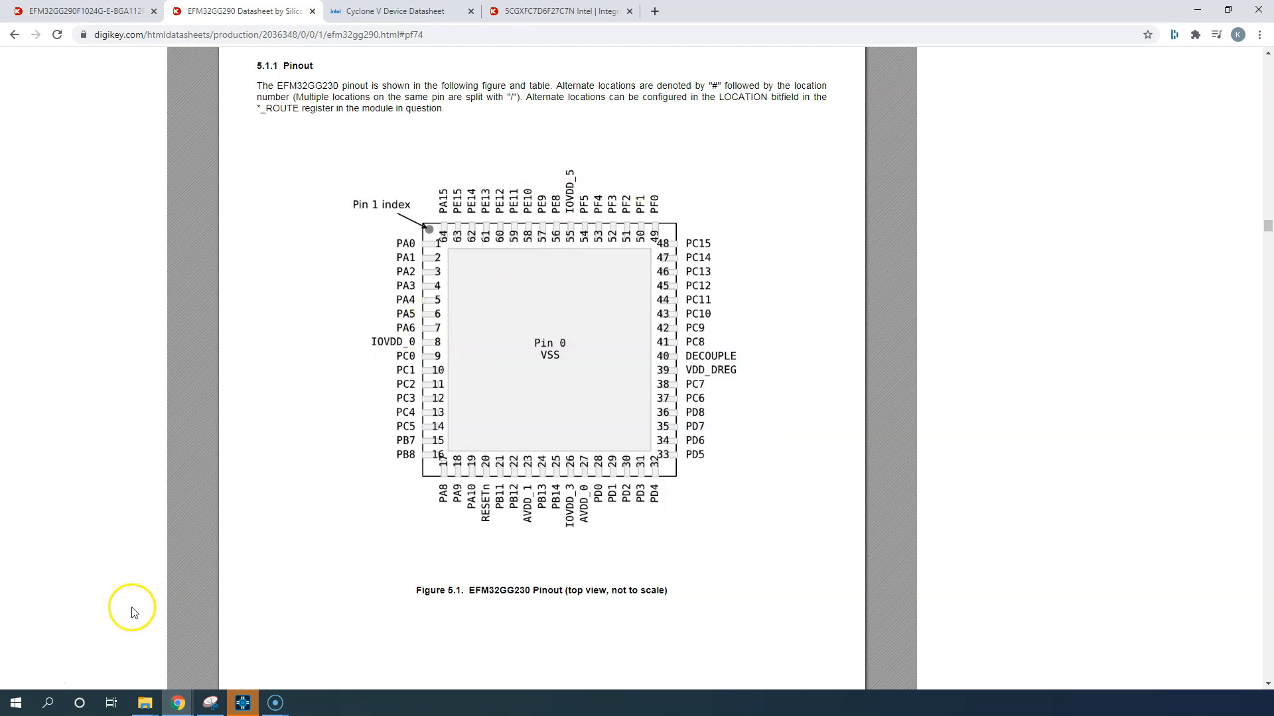
Switch to OrCAD Capture, widen the project tree and expand bga.dsn down to PAGE1 of SCHEMATIC1
left_click(242, 703)
left_click(413, 212)
left_click(361, 272)
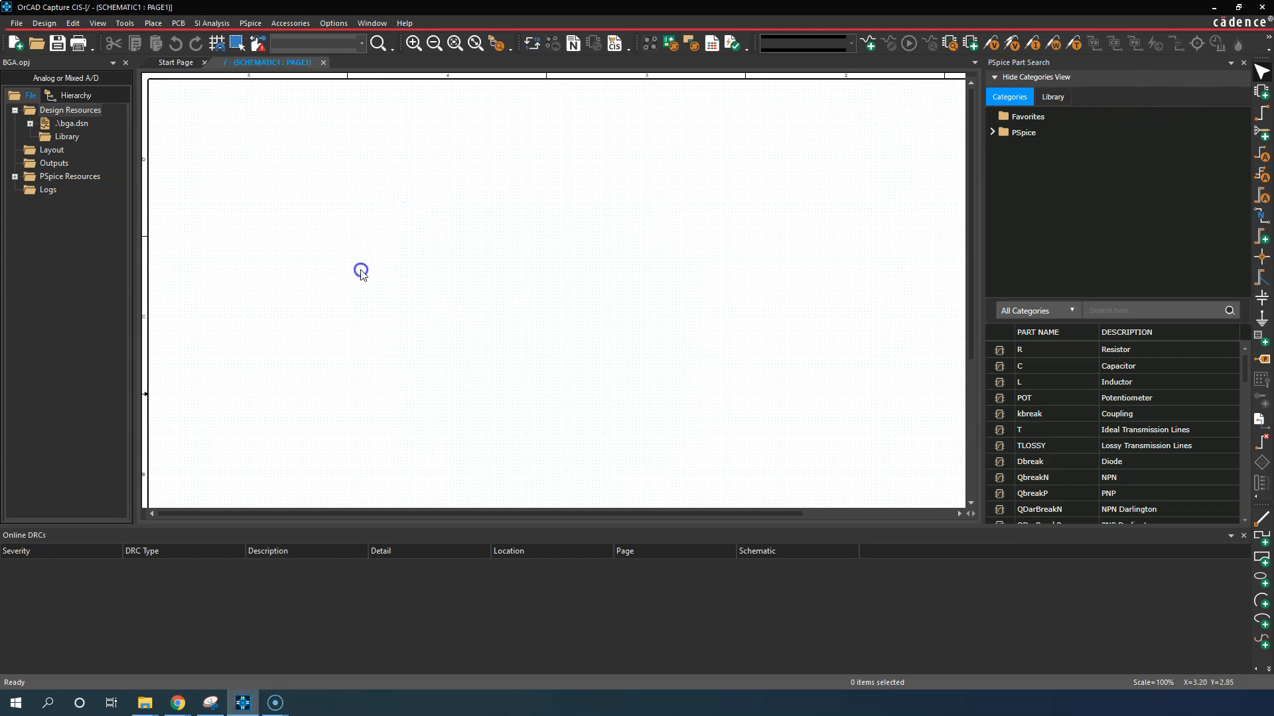
left_click_drag(134, 200, 217, 203)
left_click(489, 166)
left_click(238, 124)
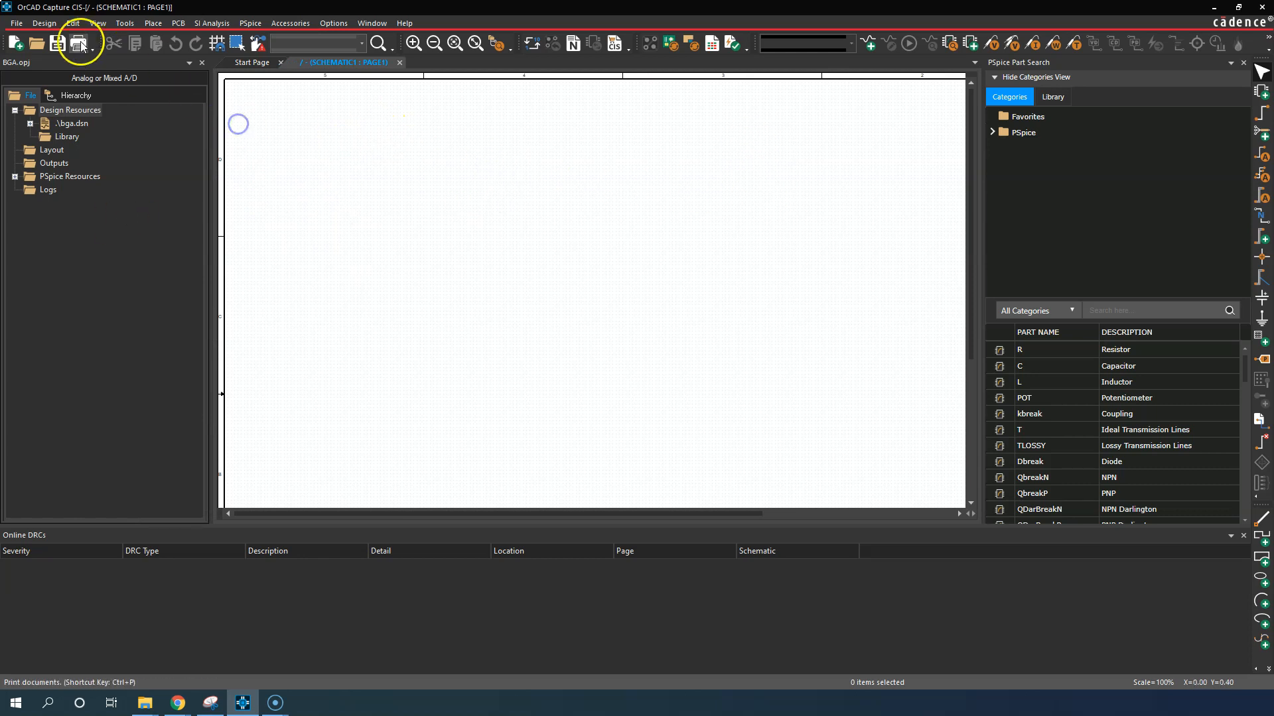
double_click(50, 125)
double_click(86, 136)
left_click(99, 150)
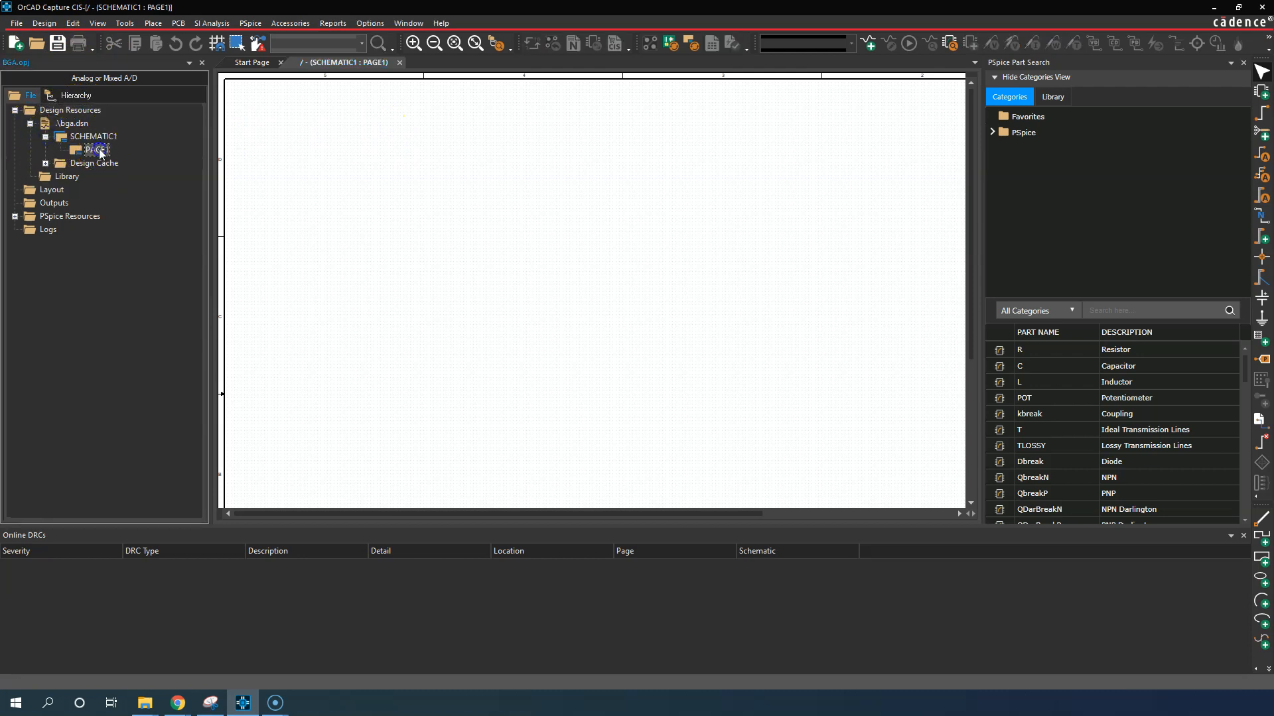
left_click(362, 149)
left_click(325, 114)
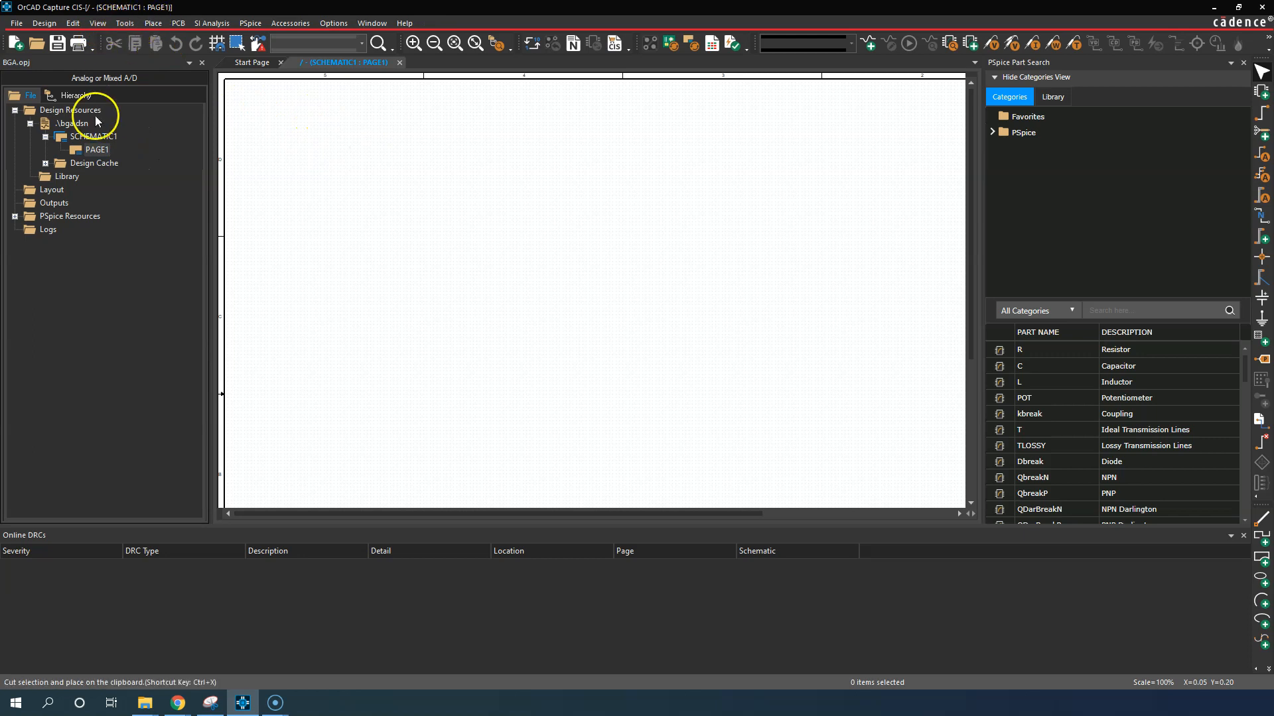
Create a new library in the Library folder of the BGA project
left_click(66, 176)
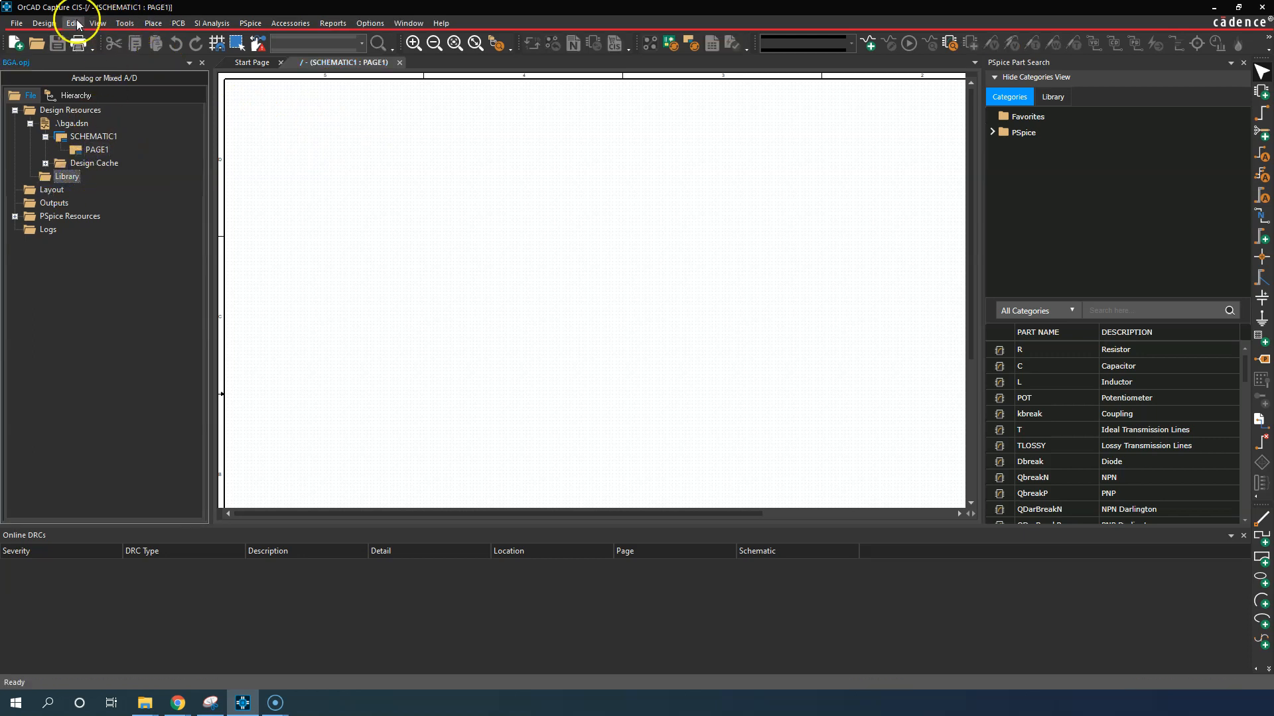
left_click(17, 23)
mouse_move(173, 40)
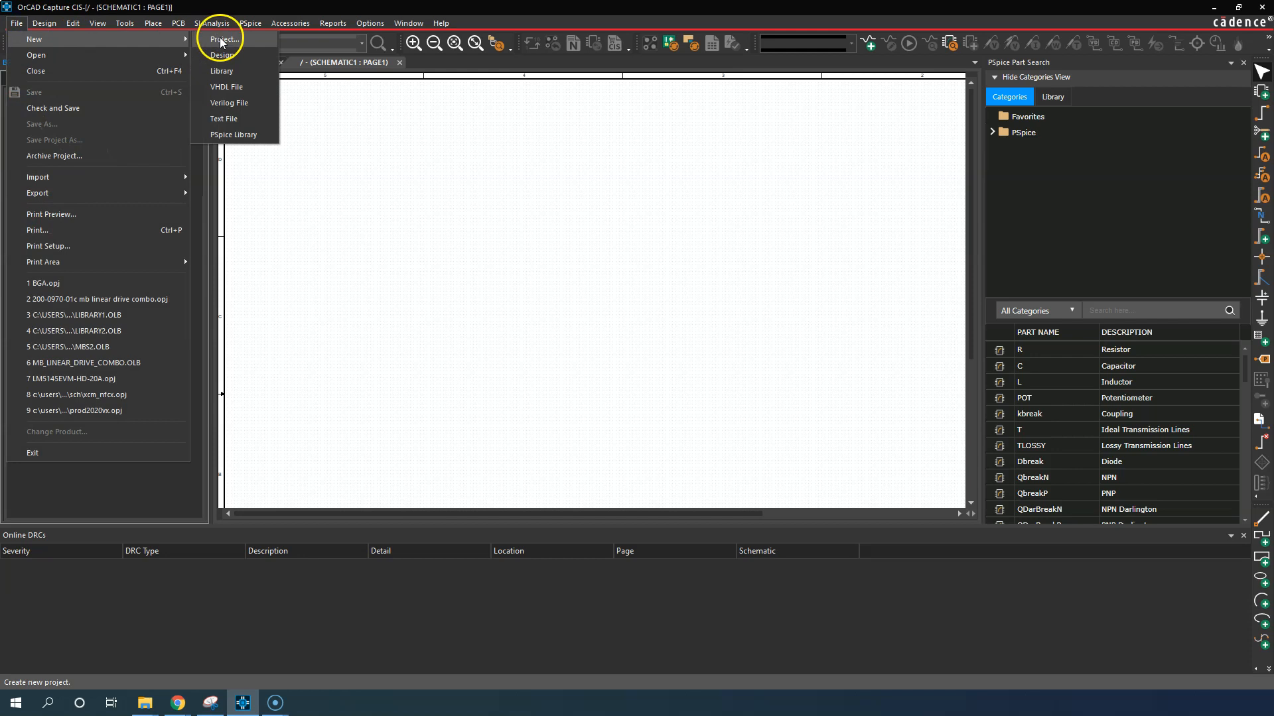
left_click(228, 67)
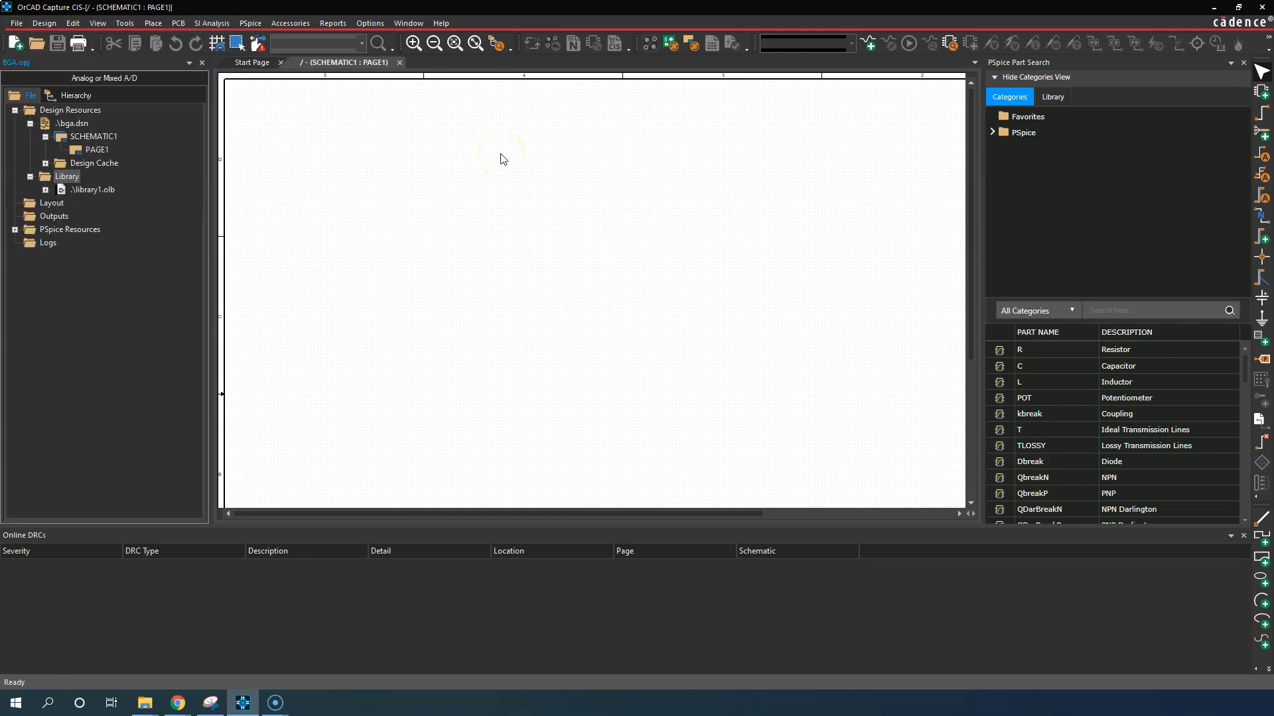
Save the new library under the name BGA as a Capture Library in the BGA folder of the Cadence Projects directory
right_click(130, 190)
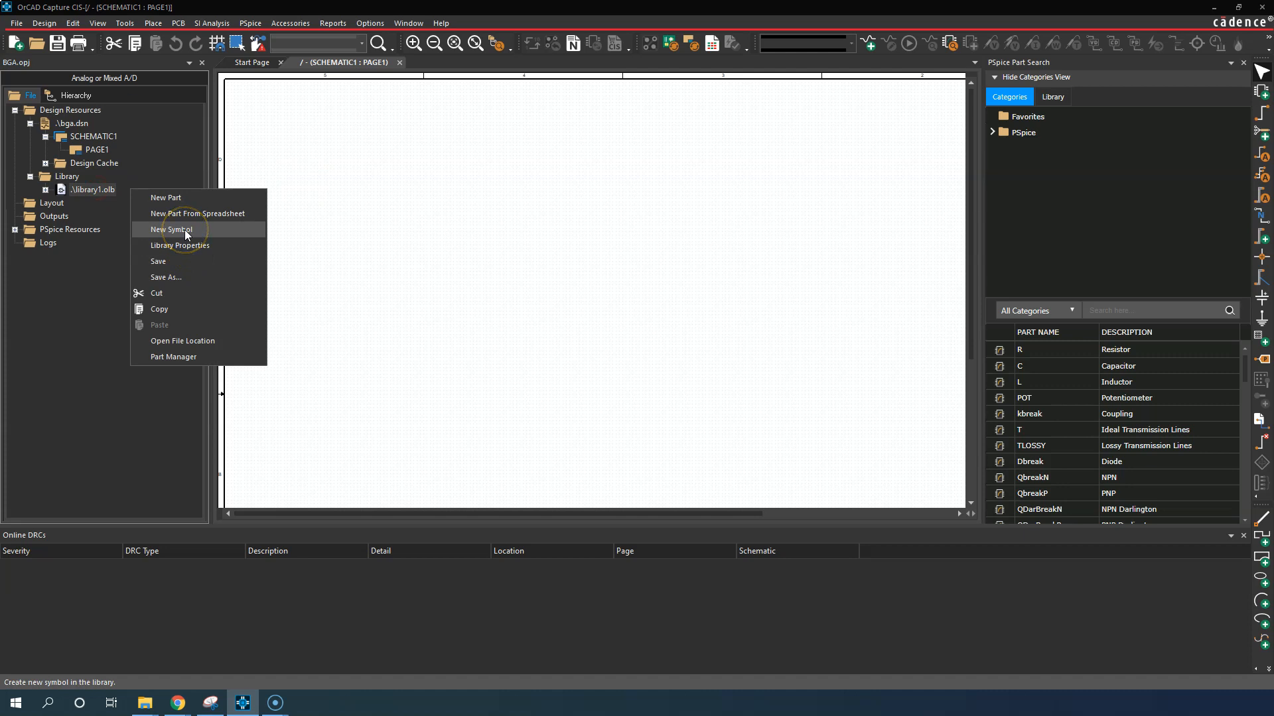
left_click(189, 279)
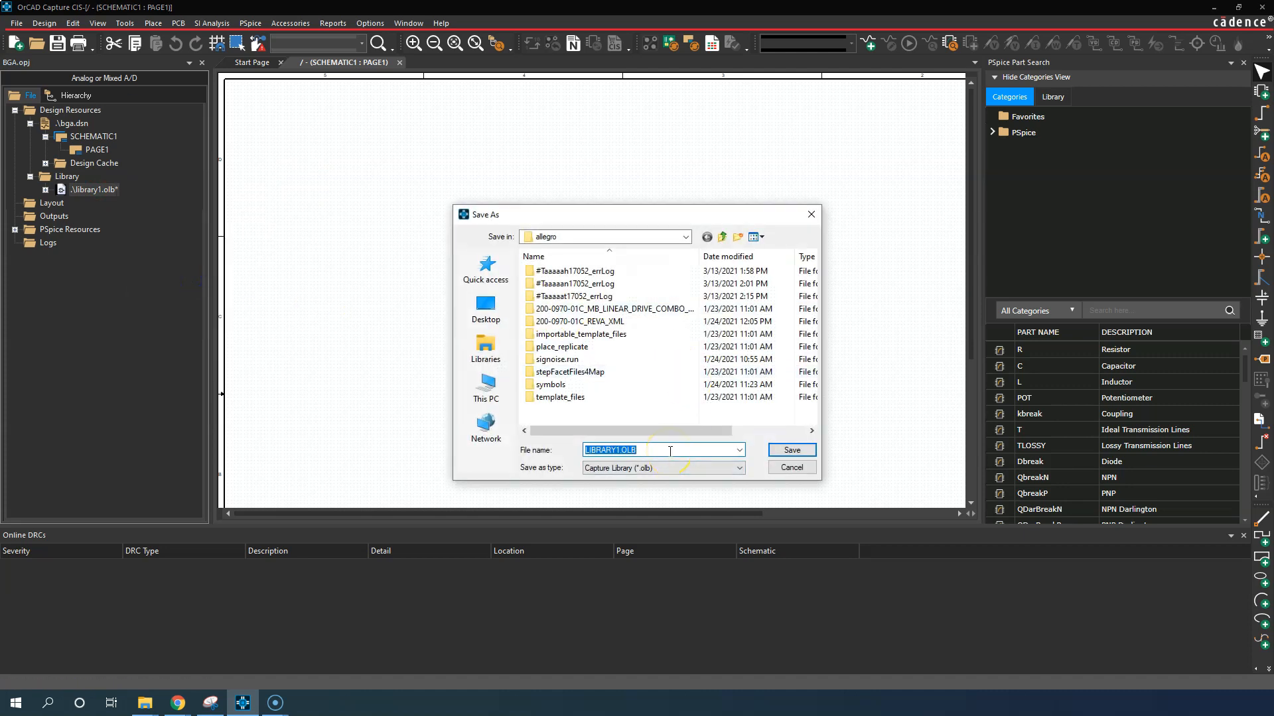
type("bg")
key("BackSpace")
key("BackSpace")
type("BGA")
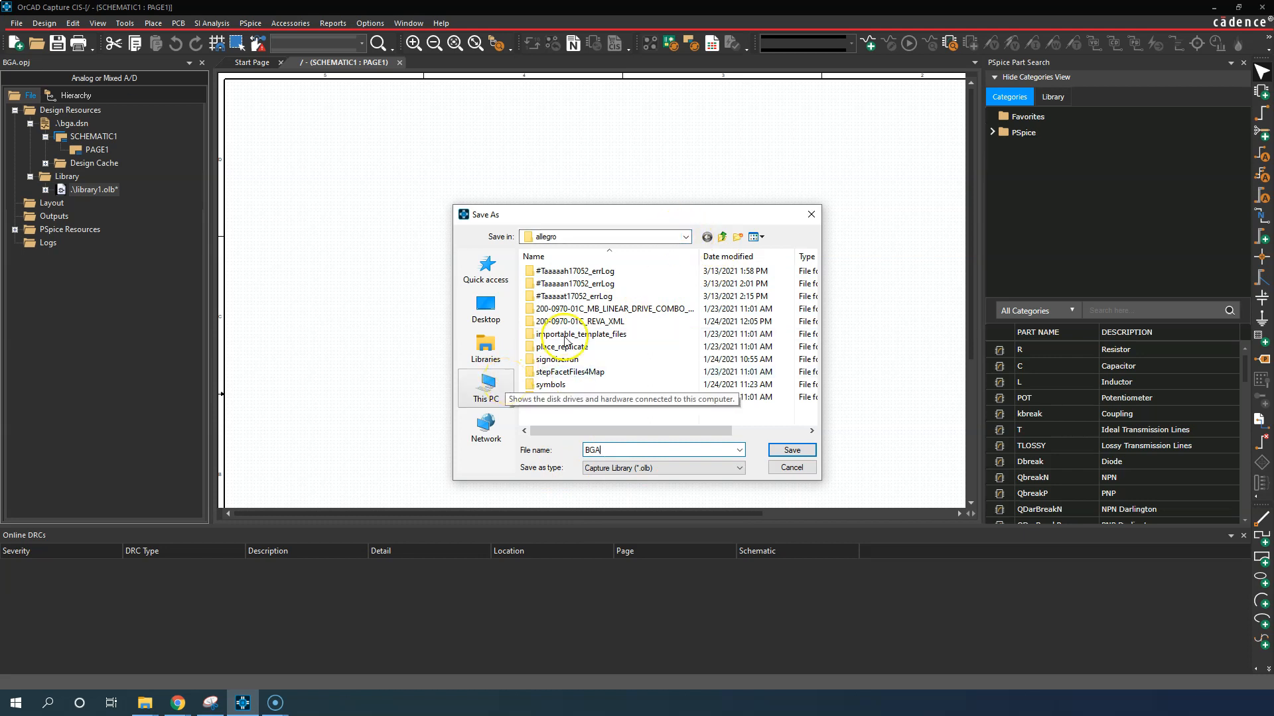
left_click(721, 237)
left_click(722, 236)
left_click(722, 237)
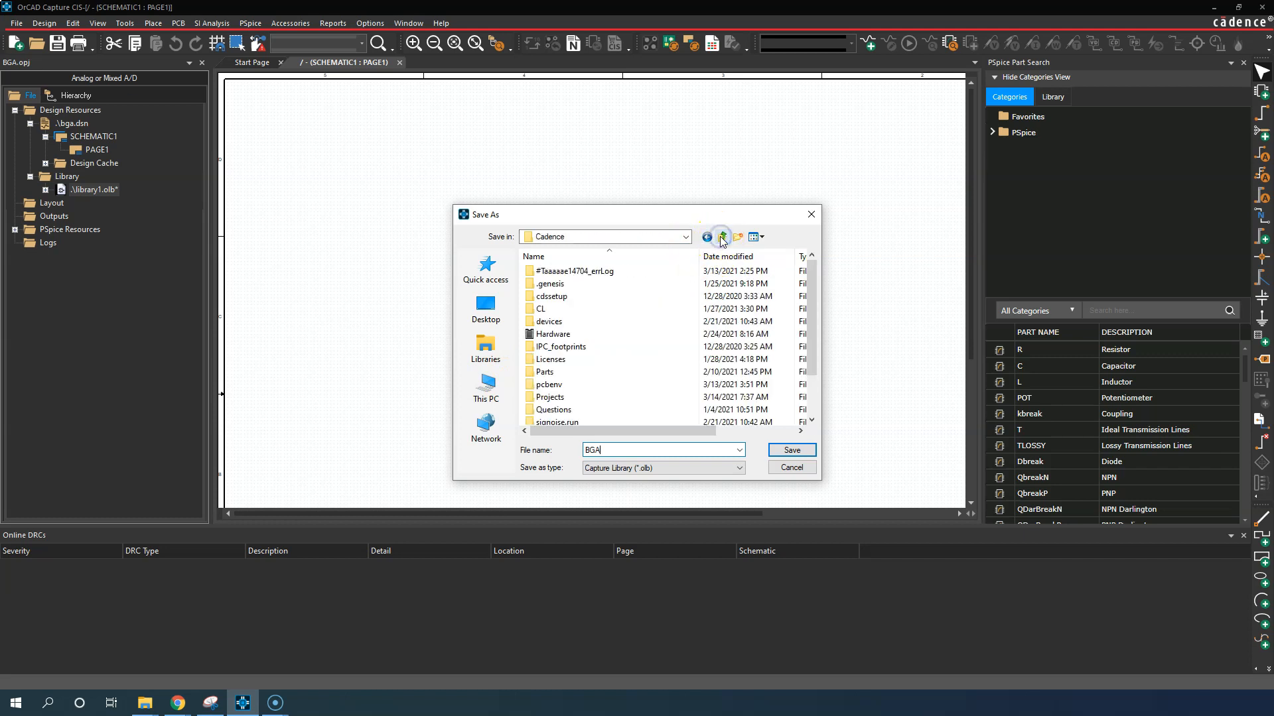
scroll(544, 352, "down", 2)
double_click(554, 346)
scroll(570, 345, "down", 3)
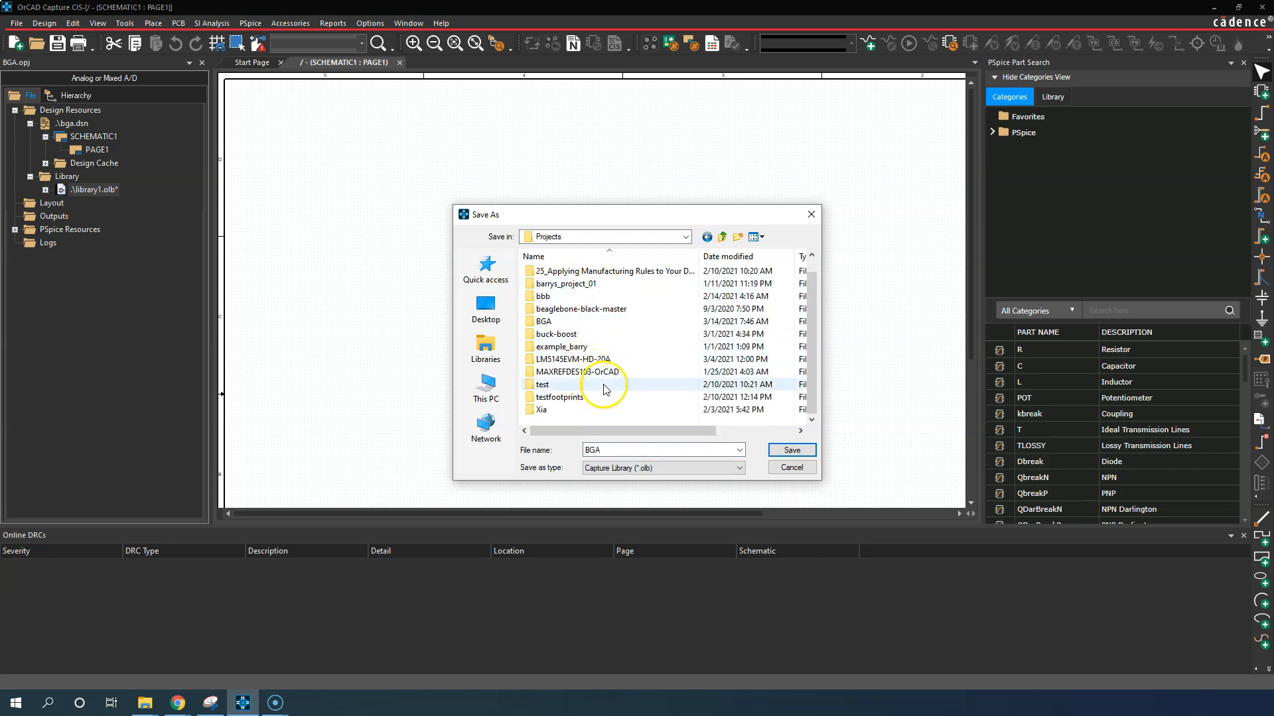
scroll(590, 365, "up", 1)
double_click(597, 341)
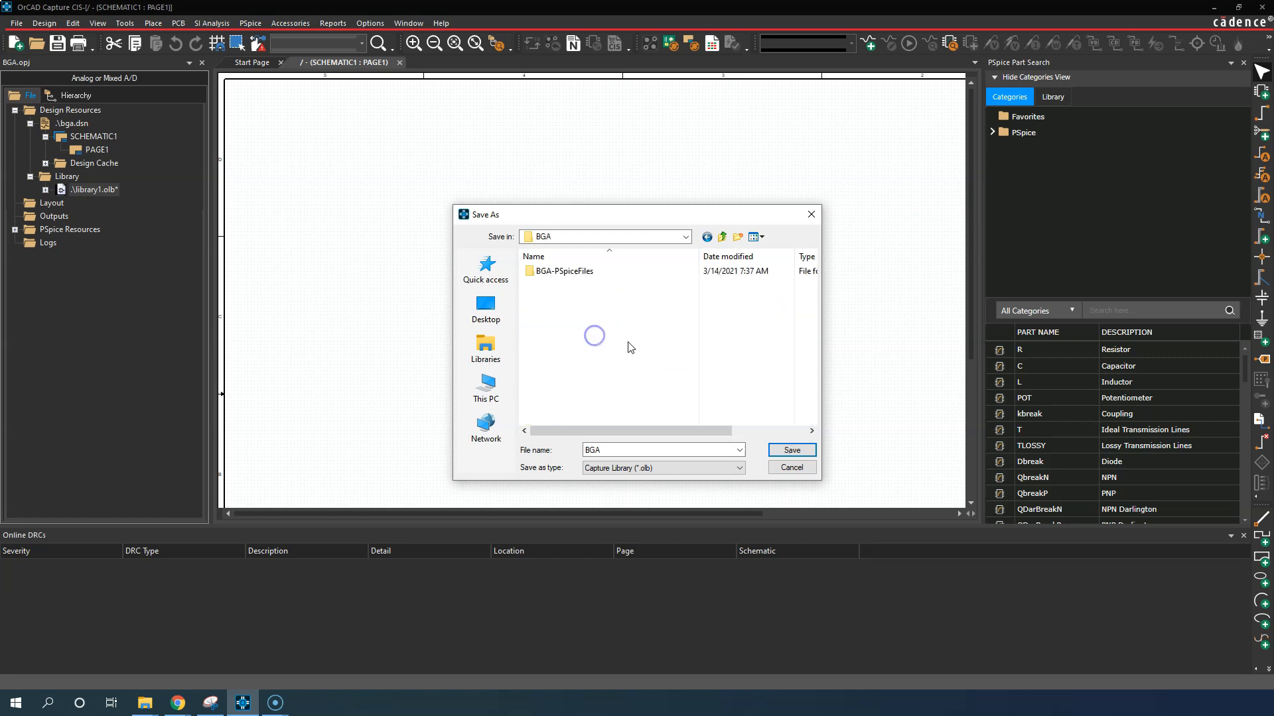
left_click(783, 447)
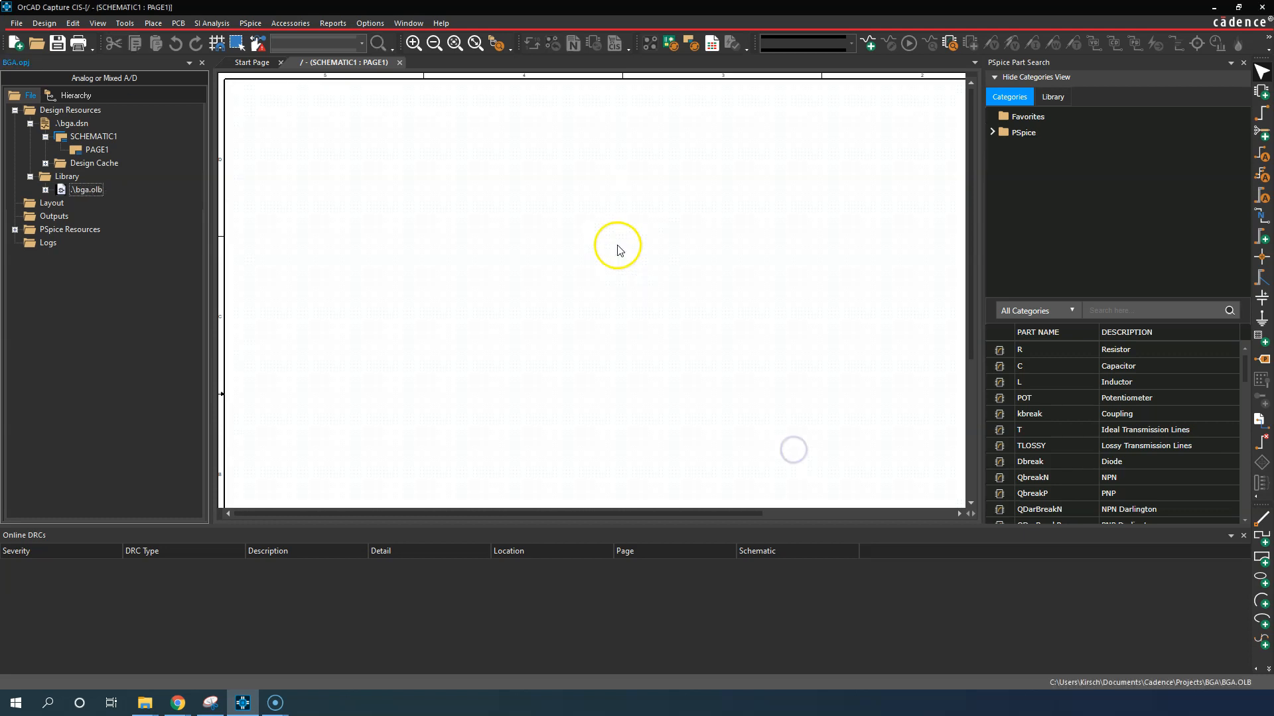
left_click(581, 177)
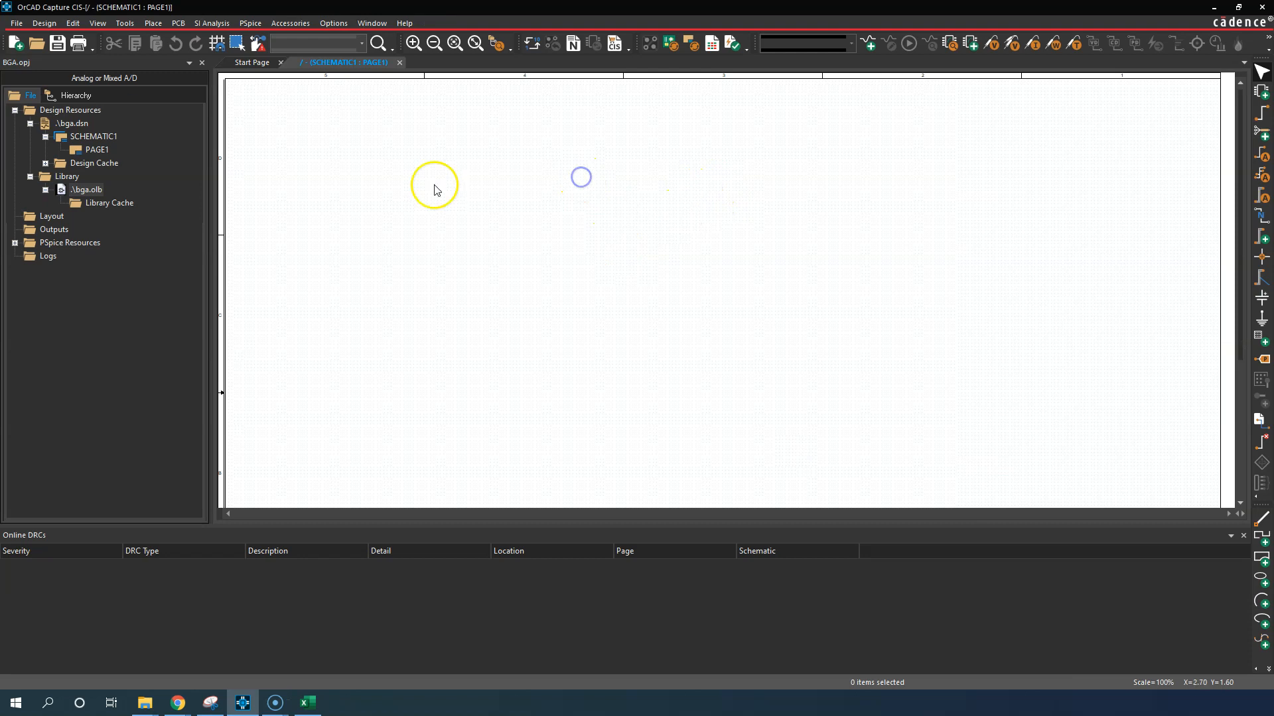
Start a new part in bga.olb, setting both its name and its PCB footprint to bga64
left_click(85, 189)
right_click(86, 190)
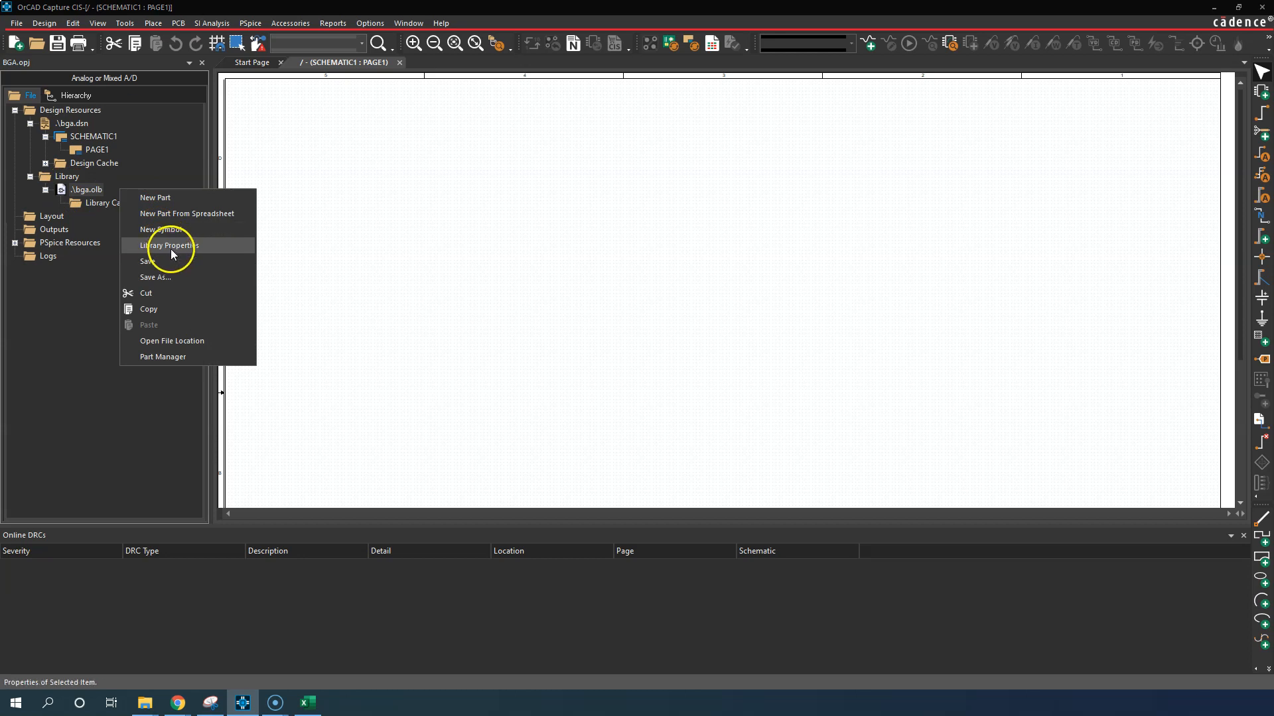
left_click(177, 229)
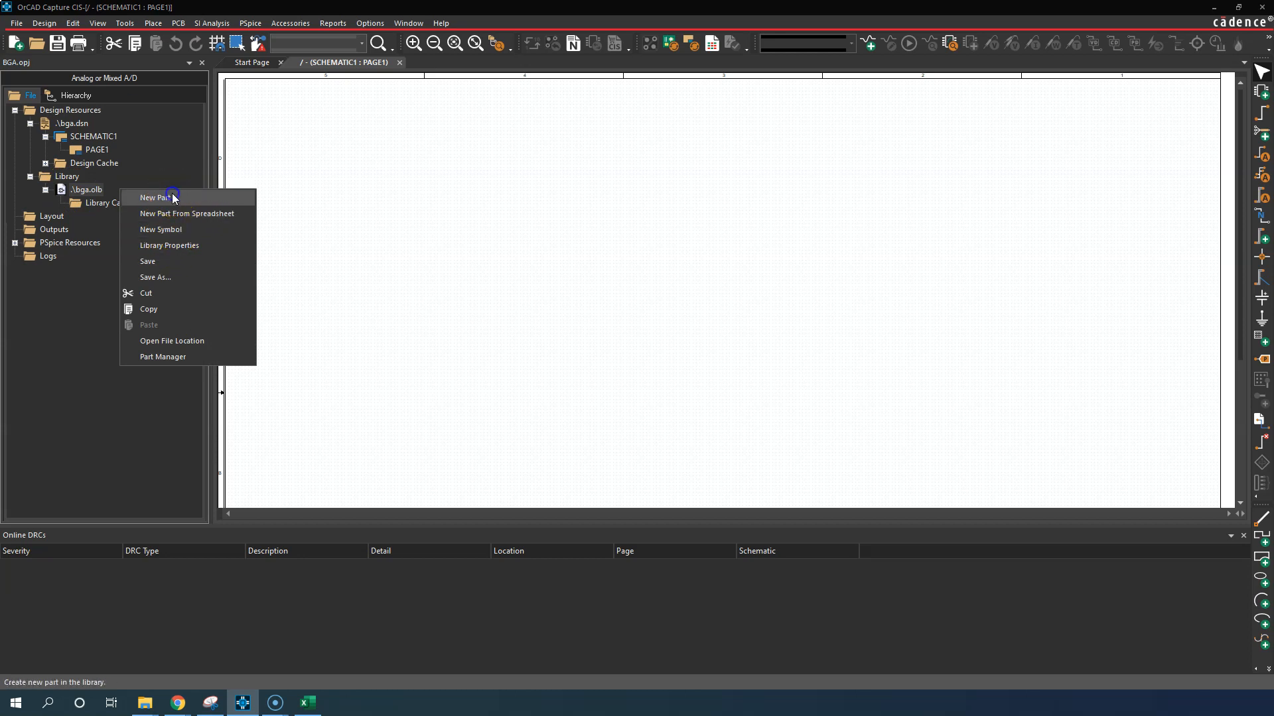
left_click(172, 197)
left_click(557, 270)
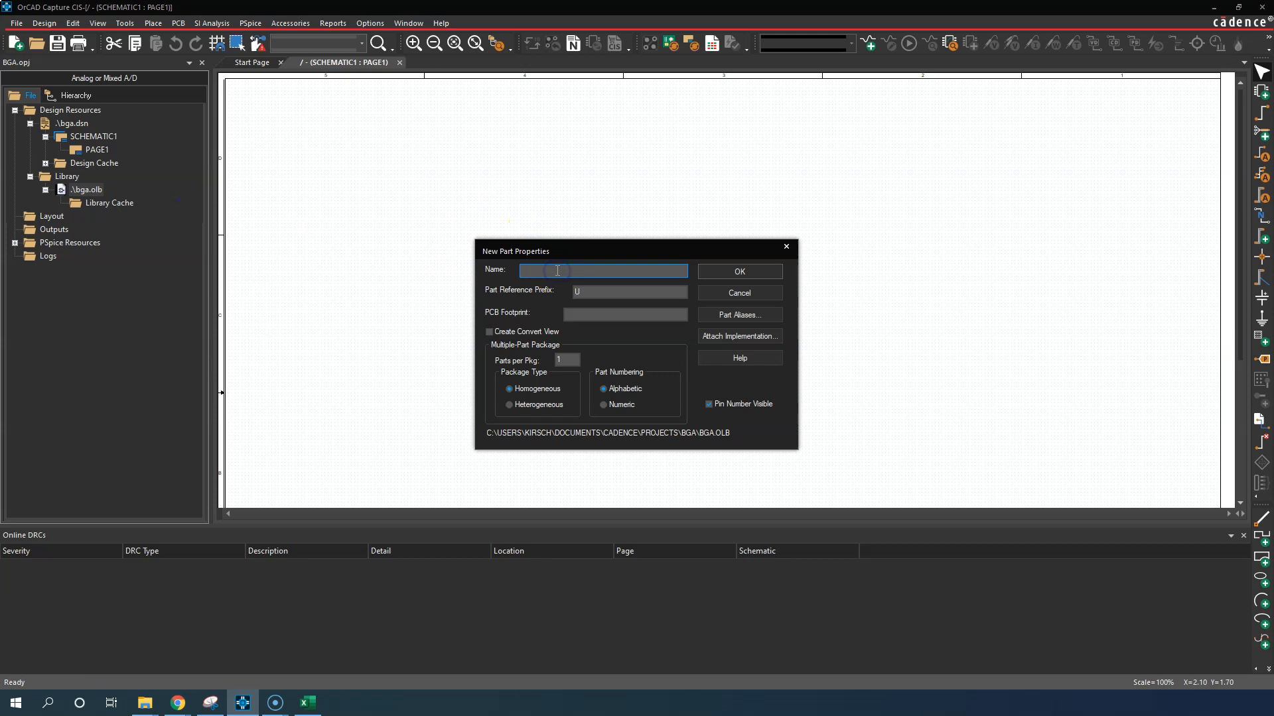
left_click(593, 316)
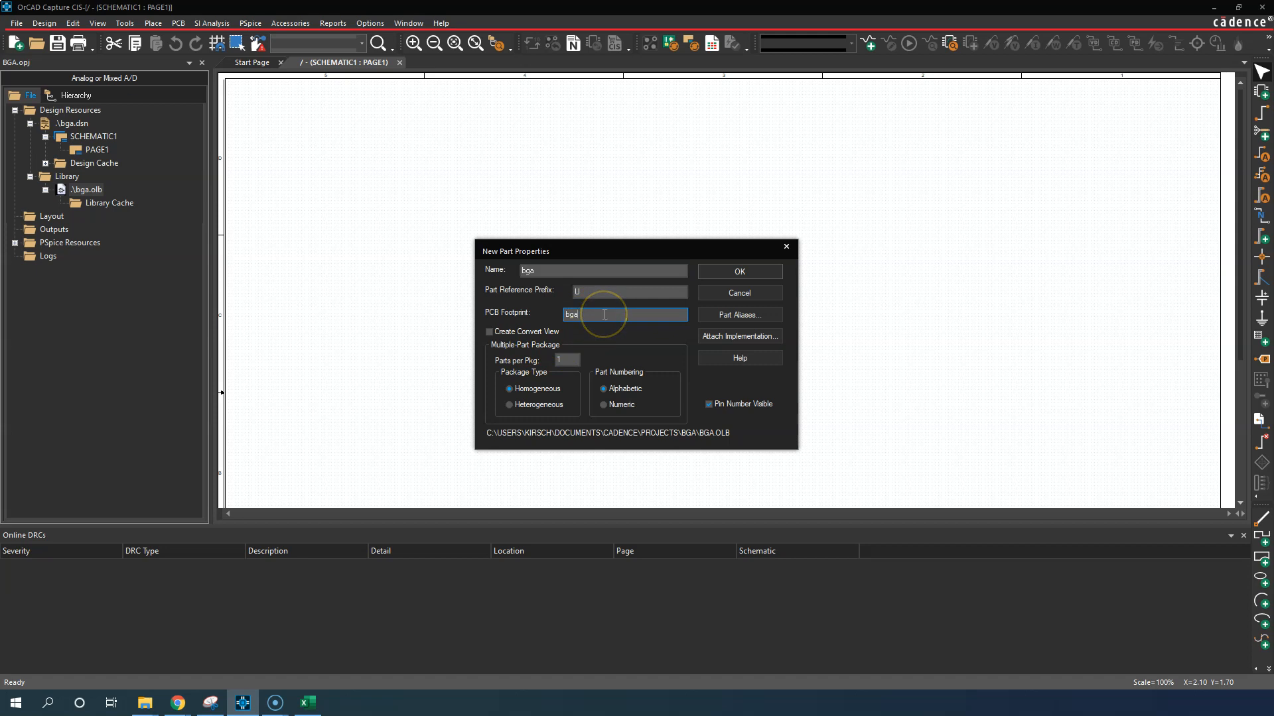
left_click(589, 274)
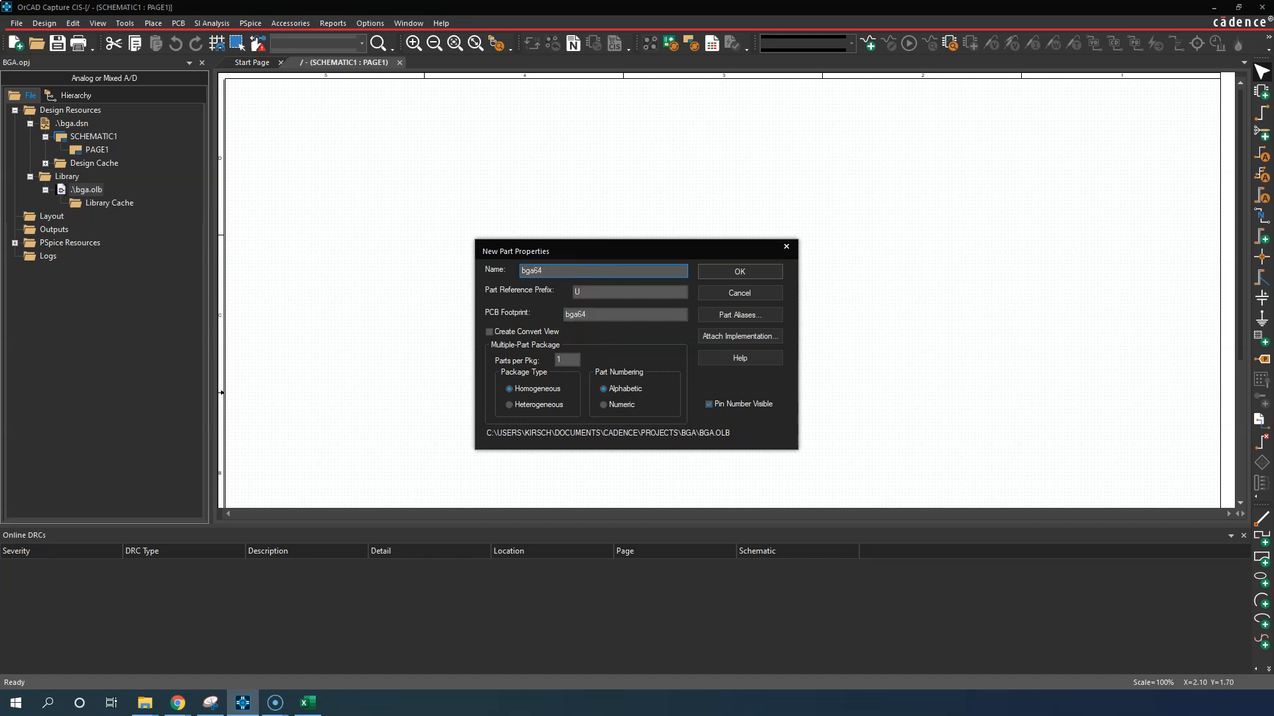
double_click(569, 360)
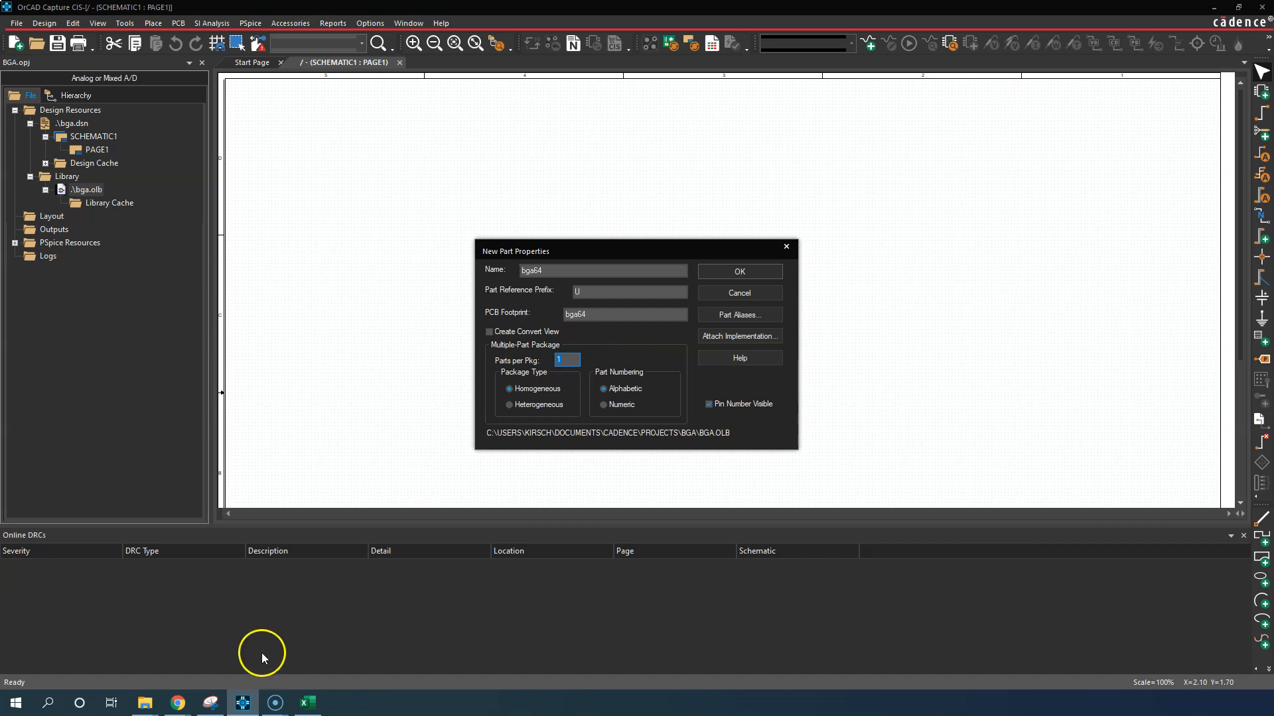
Switch to the datasheet in Chrome and copy the part number EFM32GG230 from the Pinout section
left_click(177, 706)
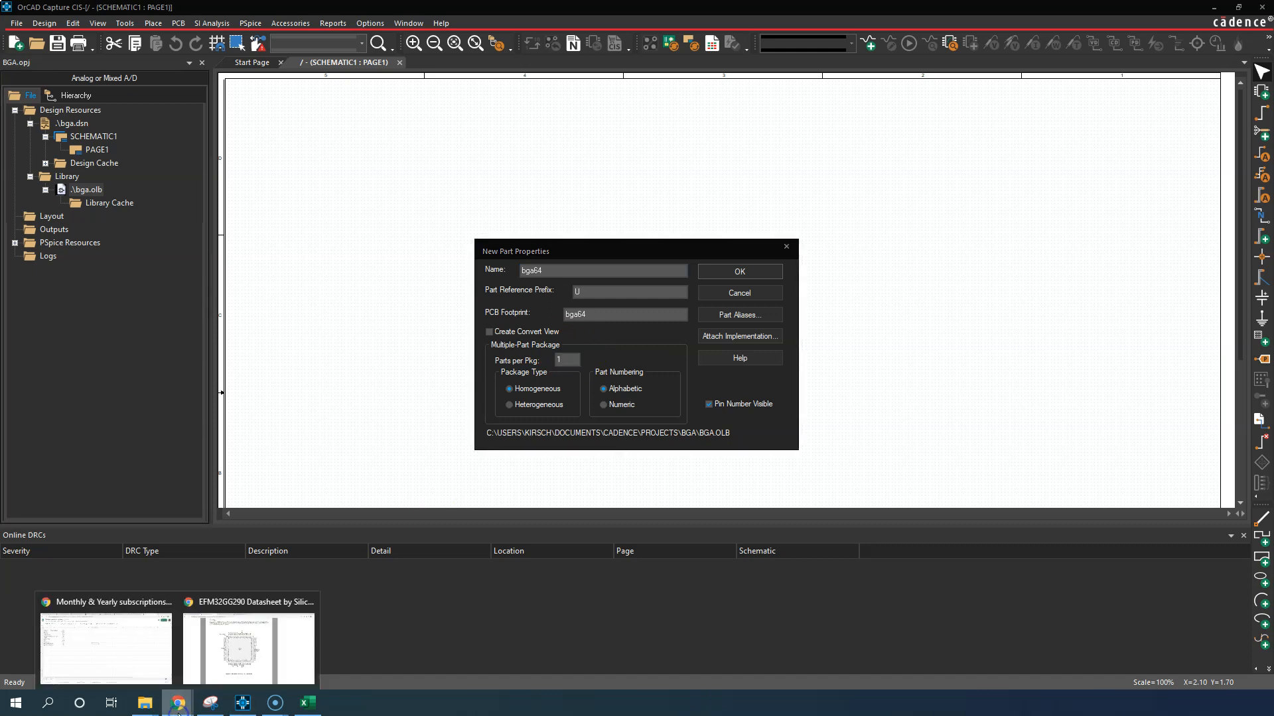
left_click(265, 667)
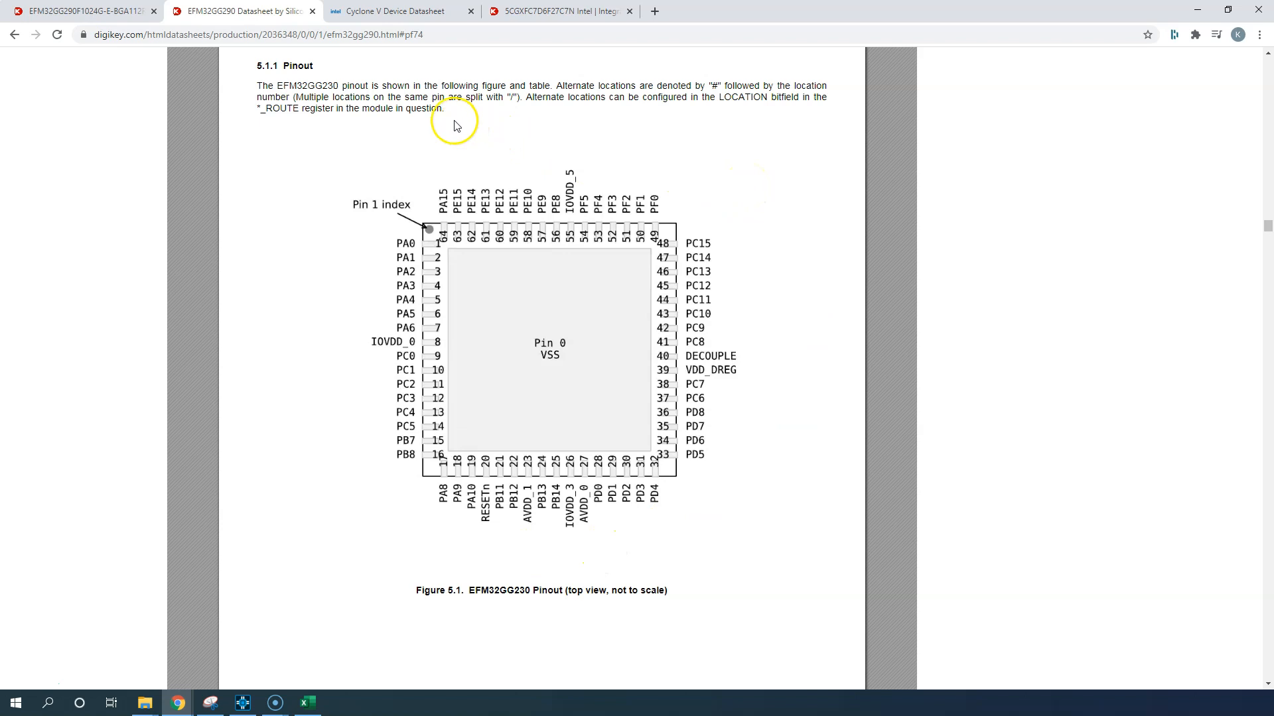
right_click(324, 85)
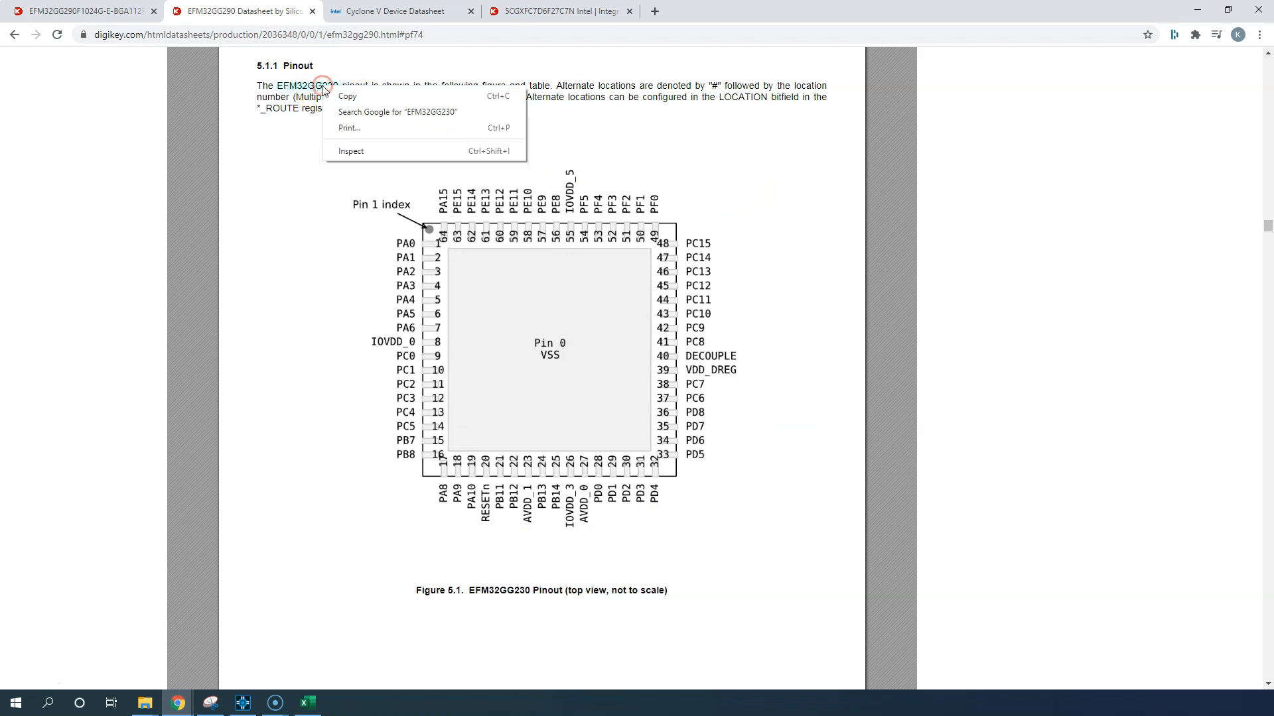
left_click(348, 98)
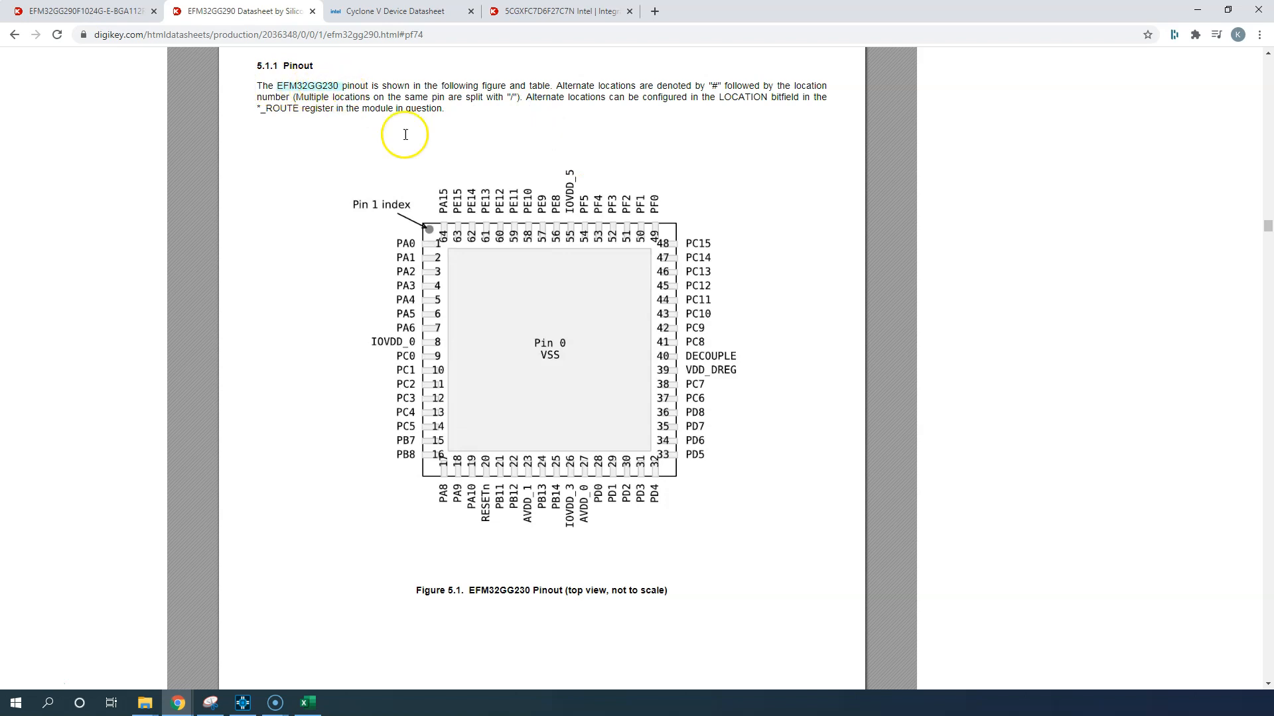
double_click(499, 591)
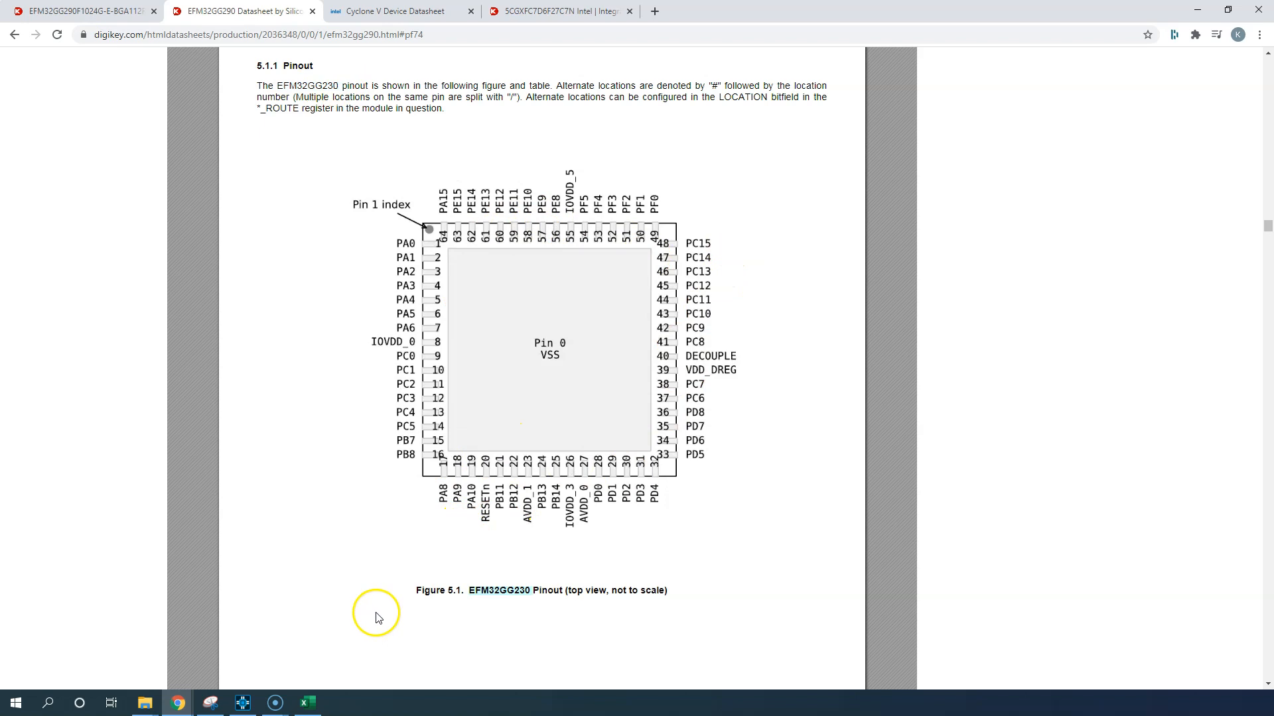
Consult the EFM32GG230 pinout in the Chrome datasheet and set the new part's parts per package to 9 in OrCAD Capture
left_click(240, 705)
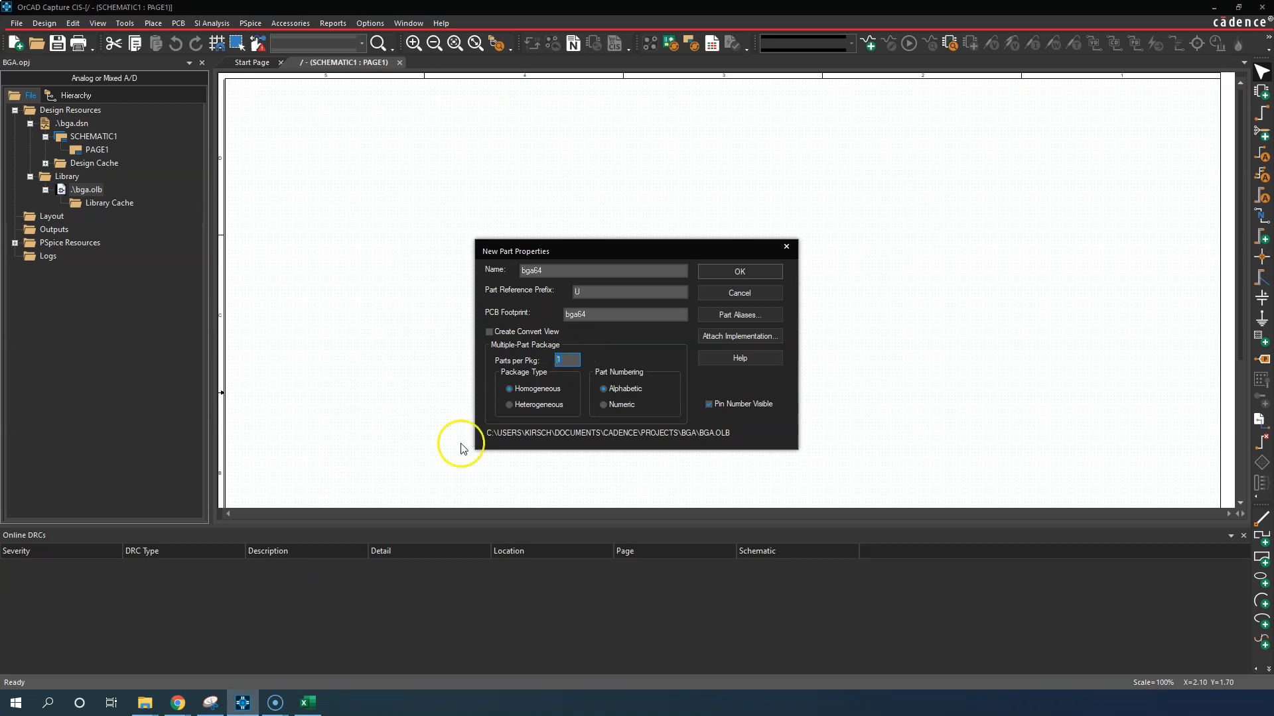
mouse_move(178, 704)
left_click(252, 637)
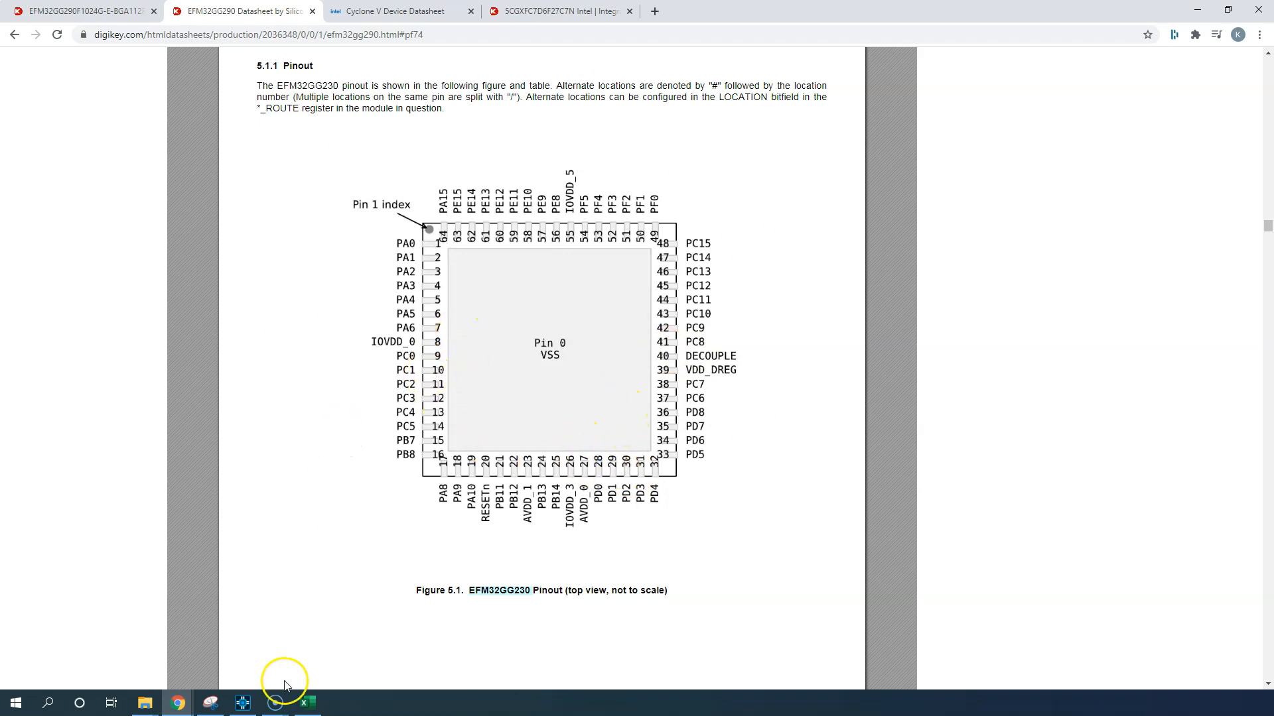
left_click(179, 705)
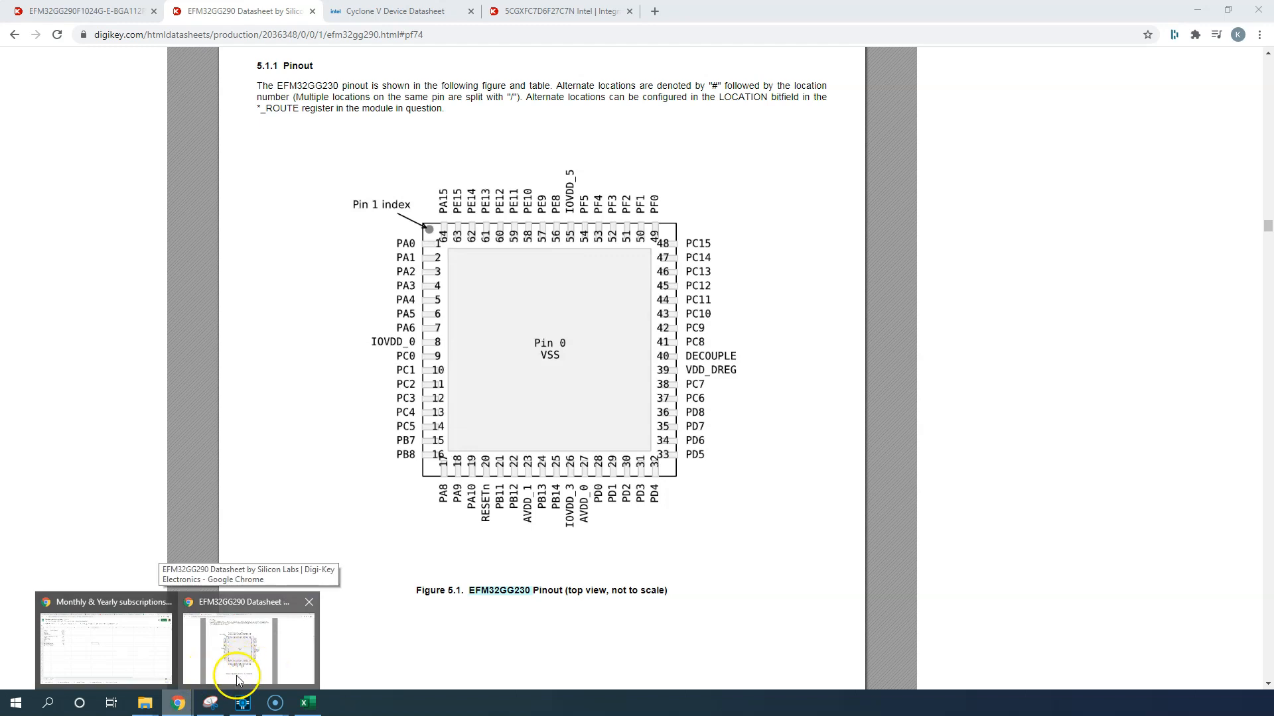
left_click(243, 703)
type("9")
key("Tab")
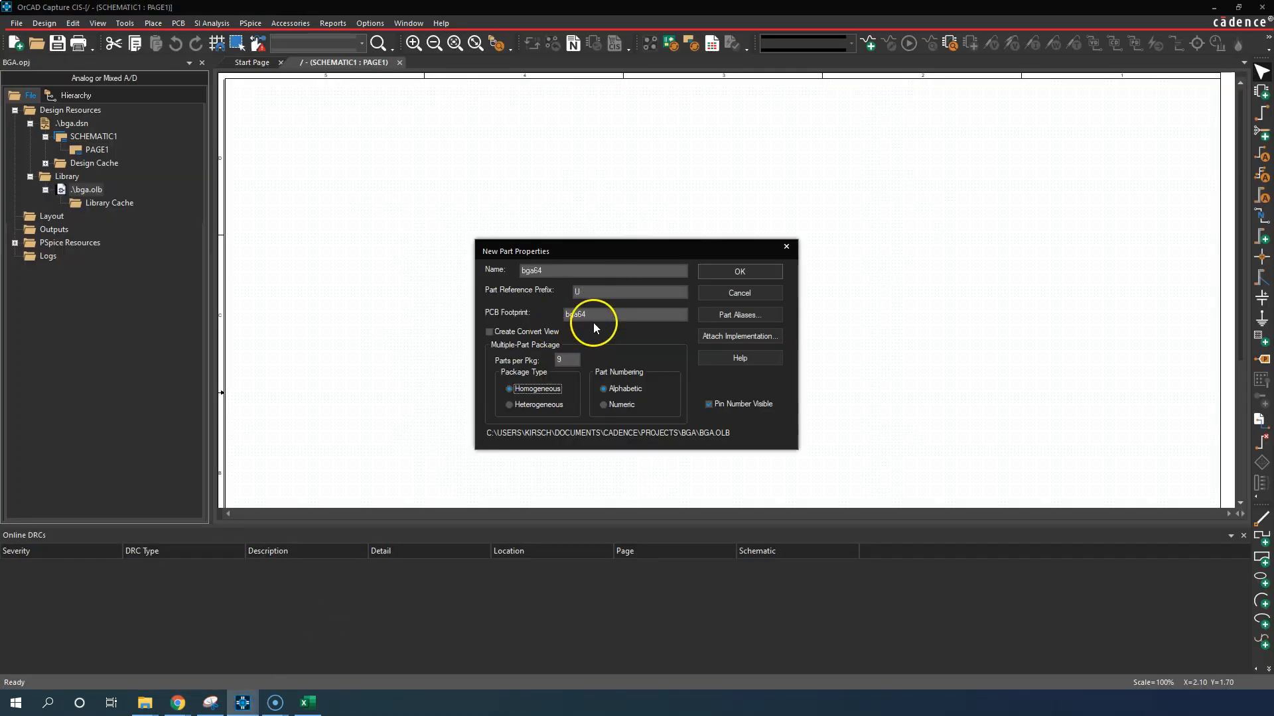
Set the package type to Heterogeneous, keep alphabetic part numbering, and create the bga64 part
left_click(547, 404)
left_click(549, 405)
left_click(542, 389)
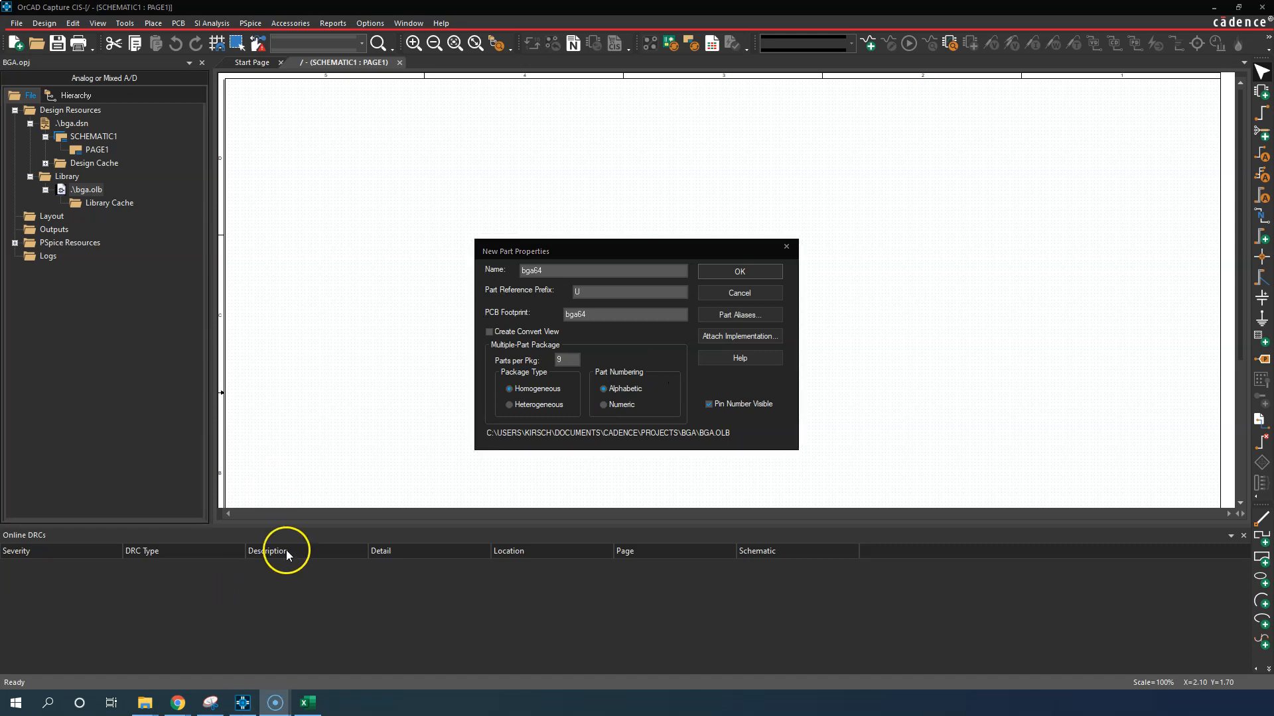
left_click(509, 405)
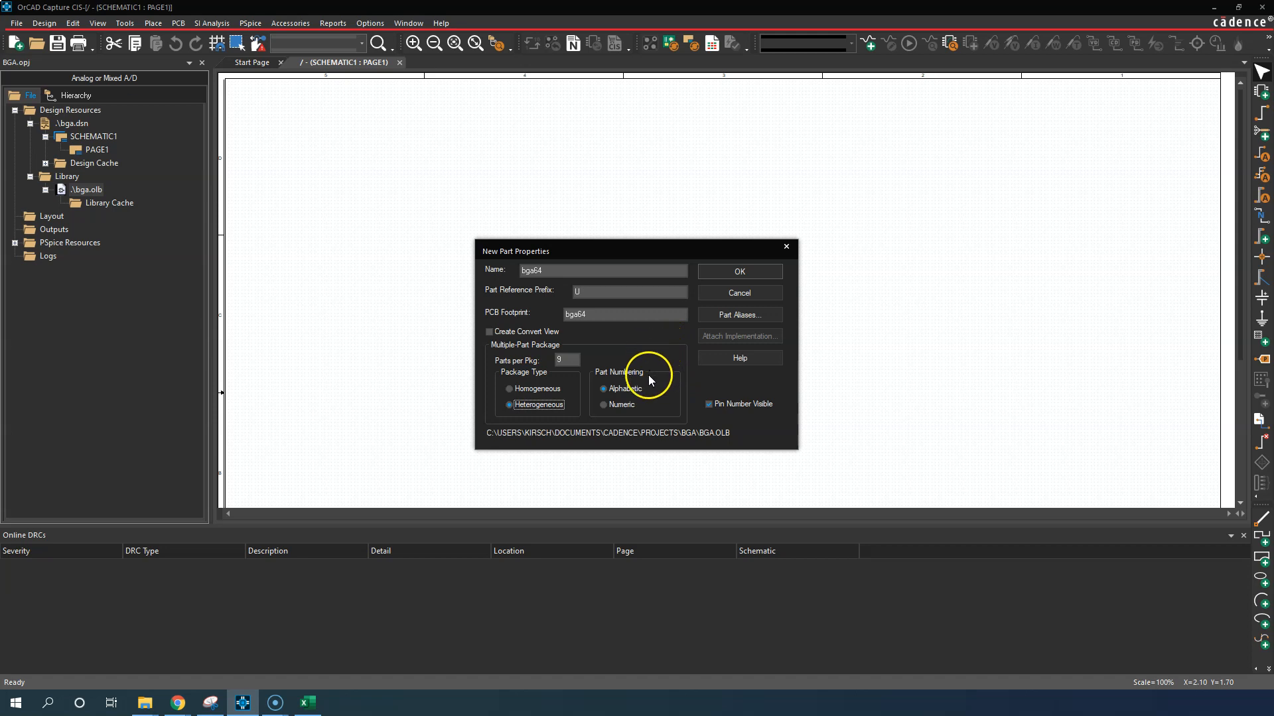
left_click(740, 271)
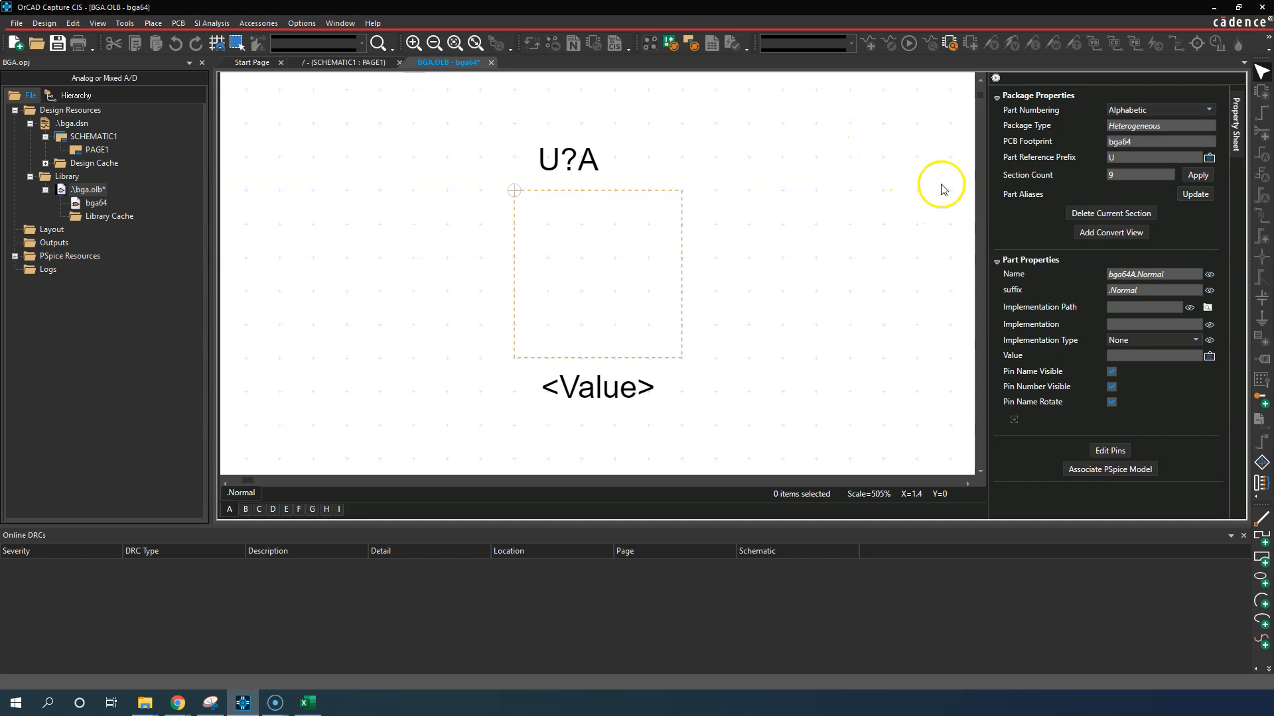
Add a PART_NUMBER property with the value EFM32GG230 to the part's properties
left_click_drag(987, 209, 958, 199)
left_click(987, 418)
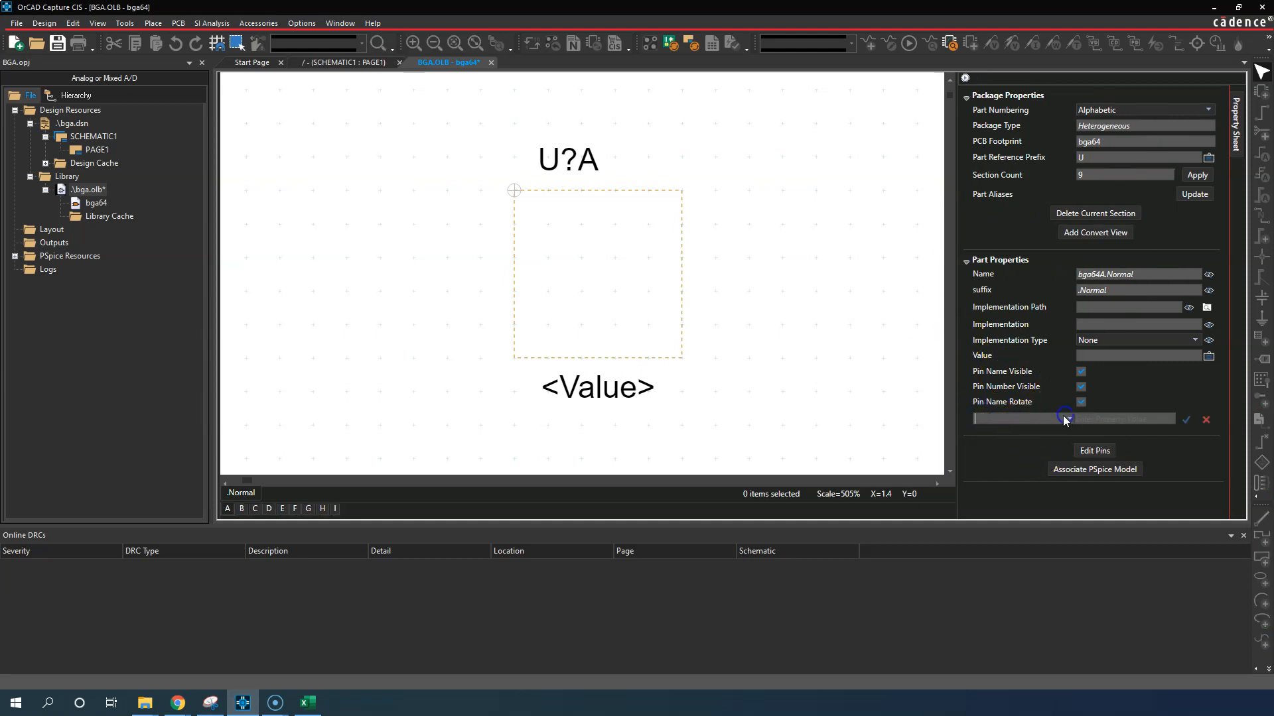
left_click(1066, 419)
scroll(1037, 234, "down", 2)
scroll(1037, 234, "up", 2)
scroll(1037, 245, "down", 2)
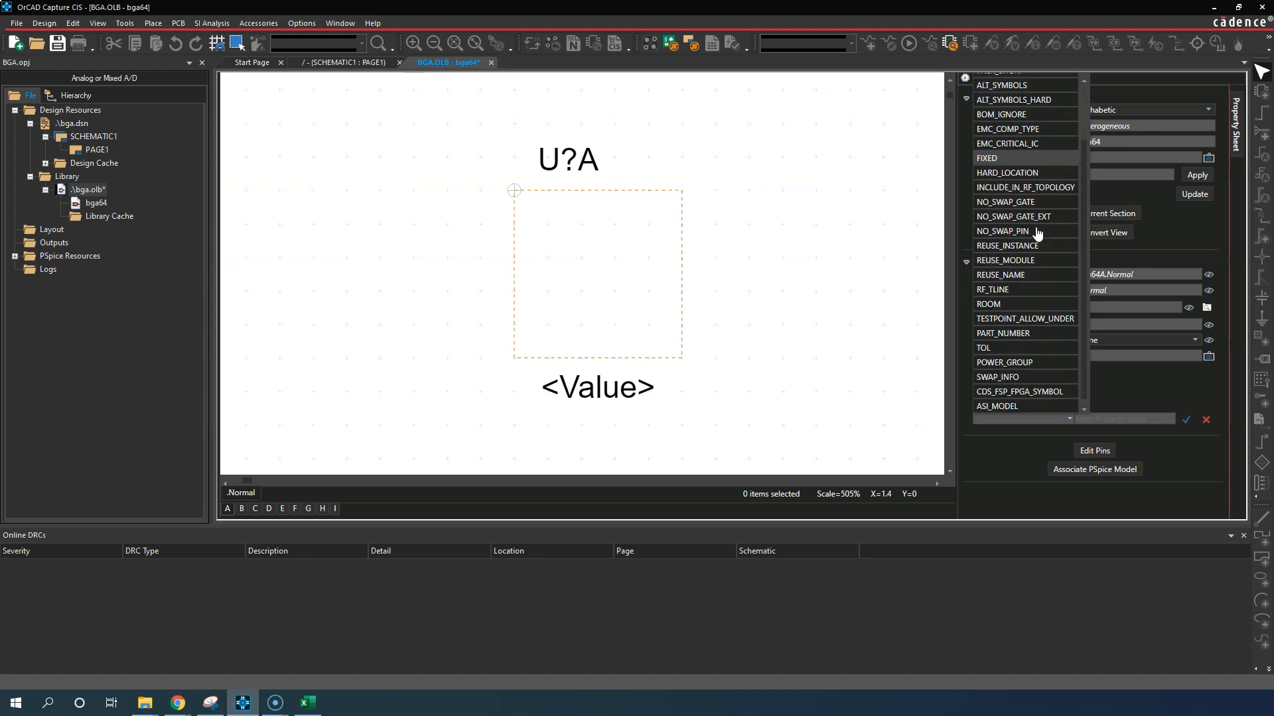
left_click(1016, 333)
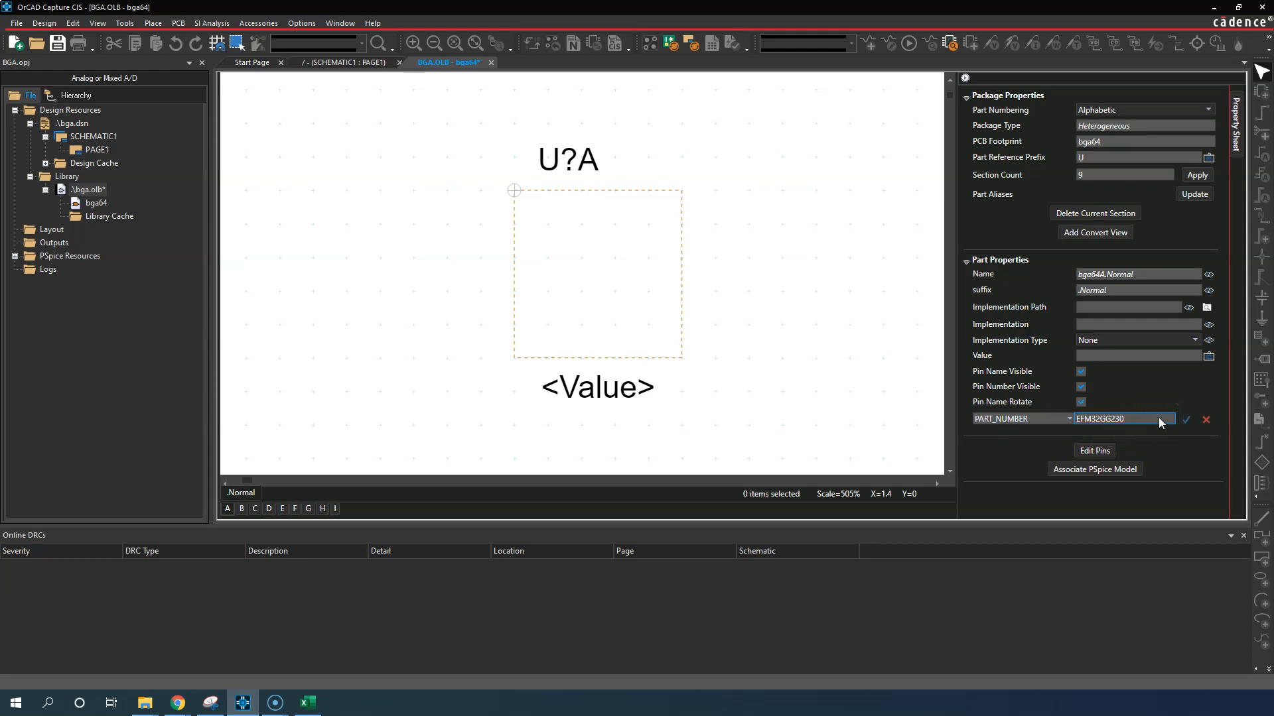
left_click(1186, 420)
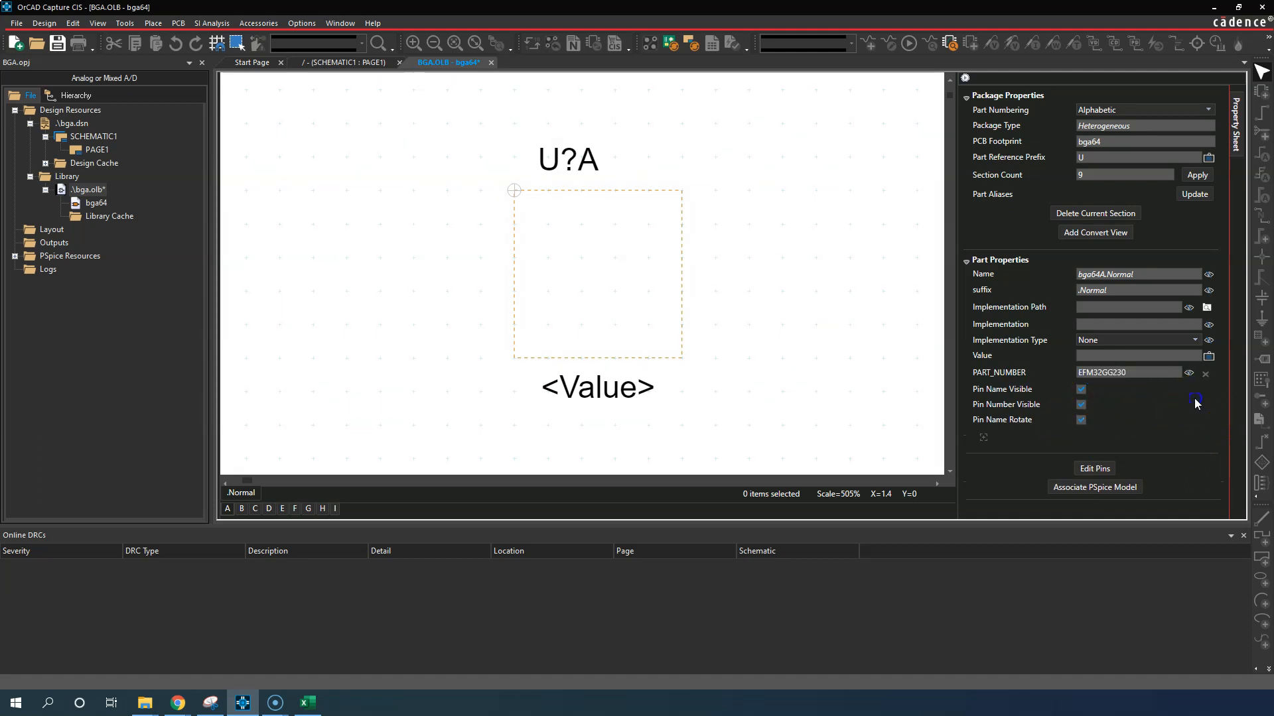
left_click(982, 437)
left_click(1206, 440)
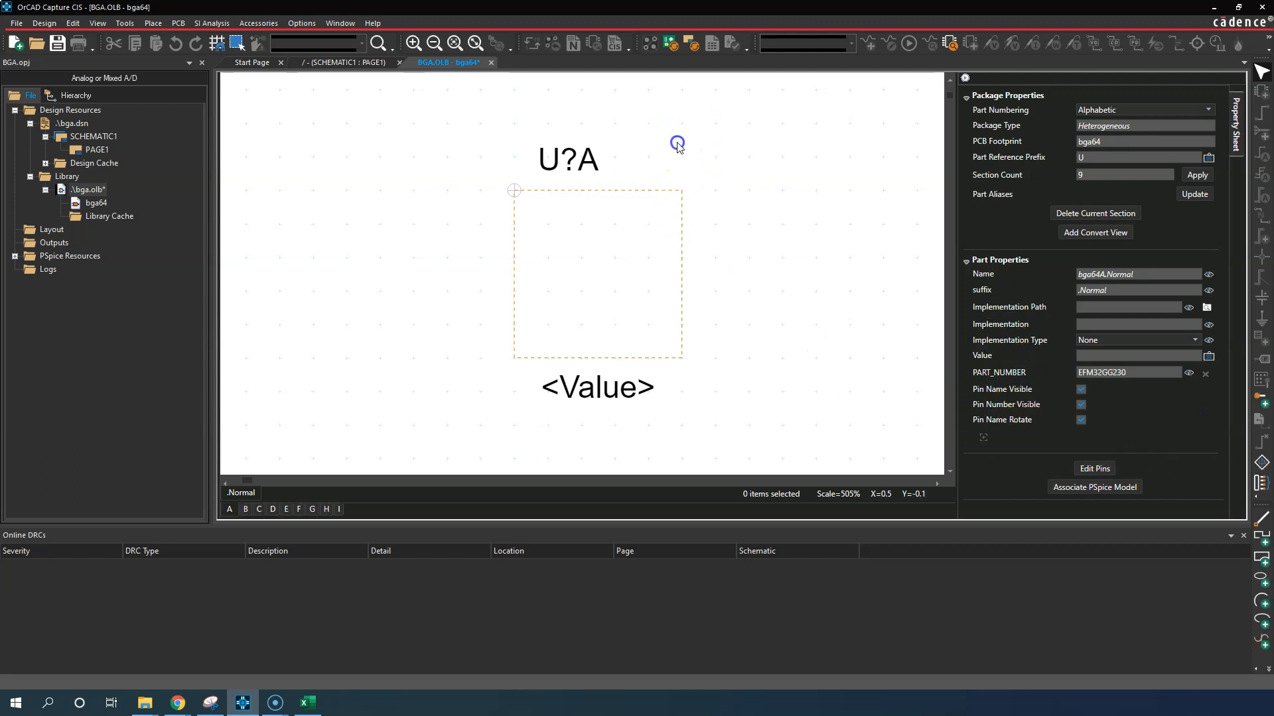
Look through the part's sections A to E, return to section A, and check the port A pins in the Chrome datasheet's pinout
scroll(683, 157, "down", 2, "ctrl")
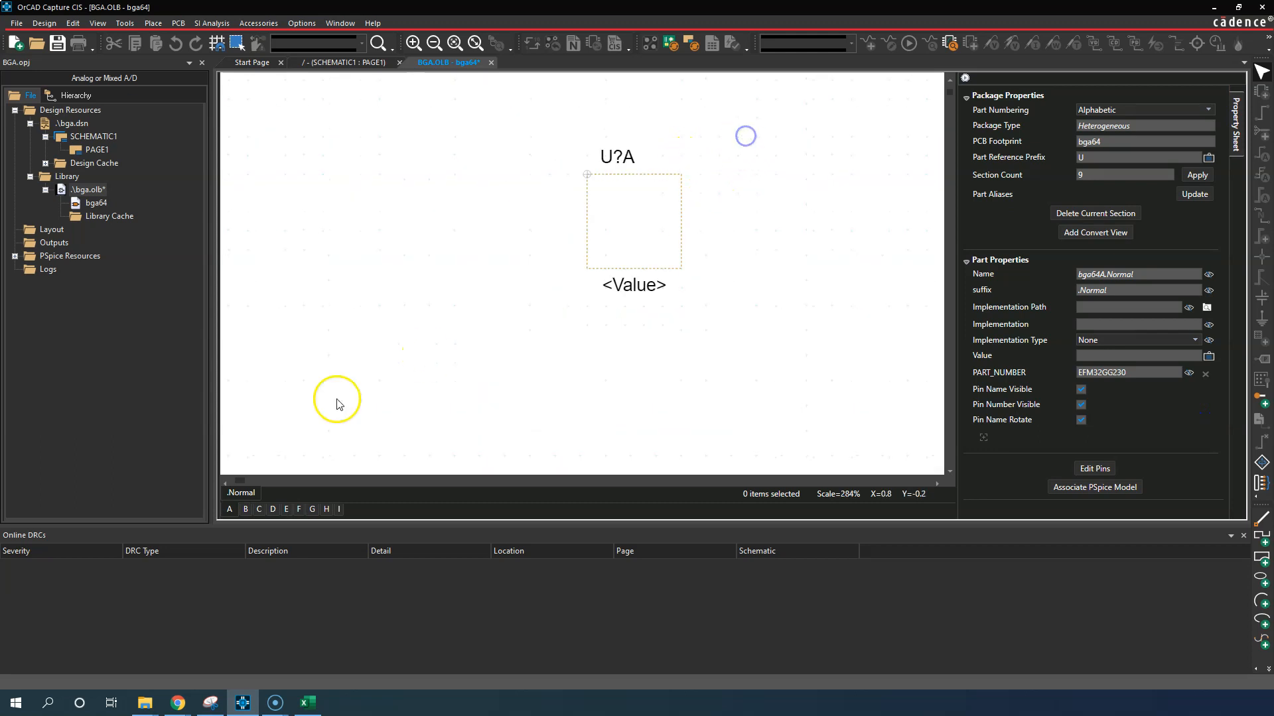
left_click(243, 509)
left_click(254, 508)
left_click(273, 510)
left_click(286, 510)
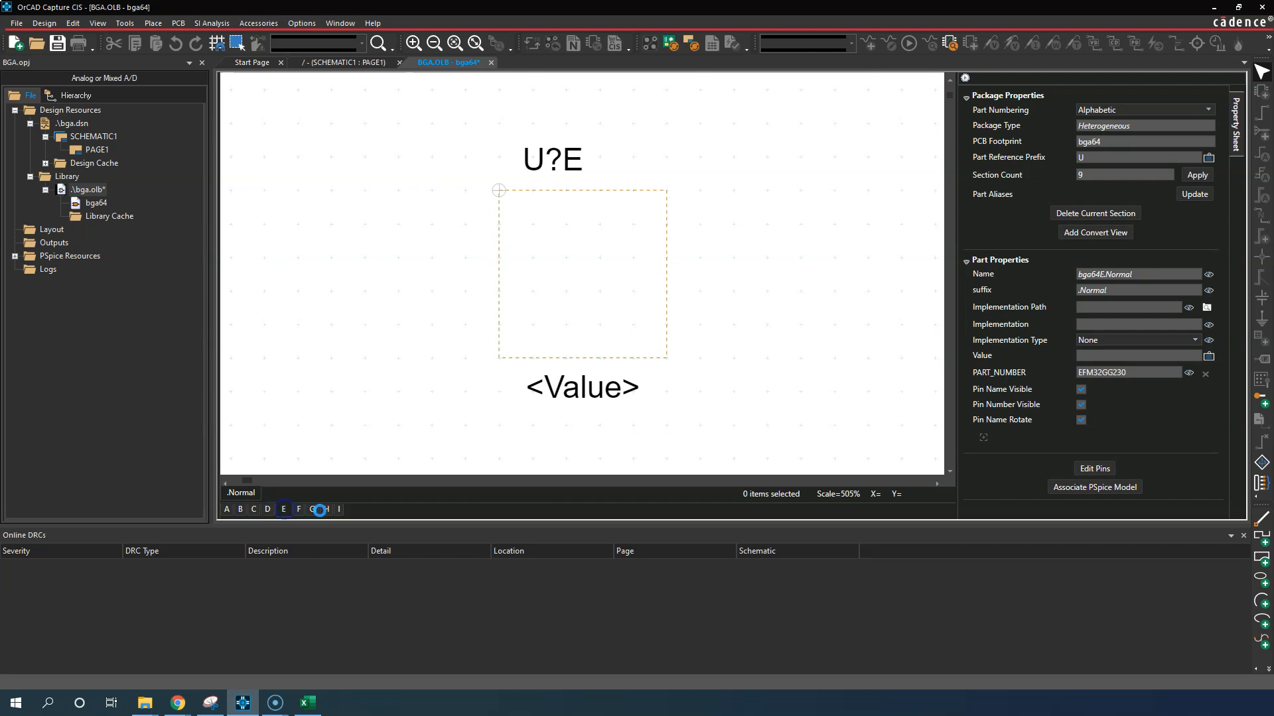
left_click(228, 510)
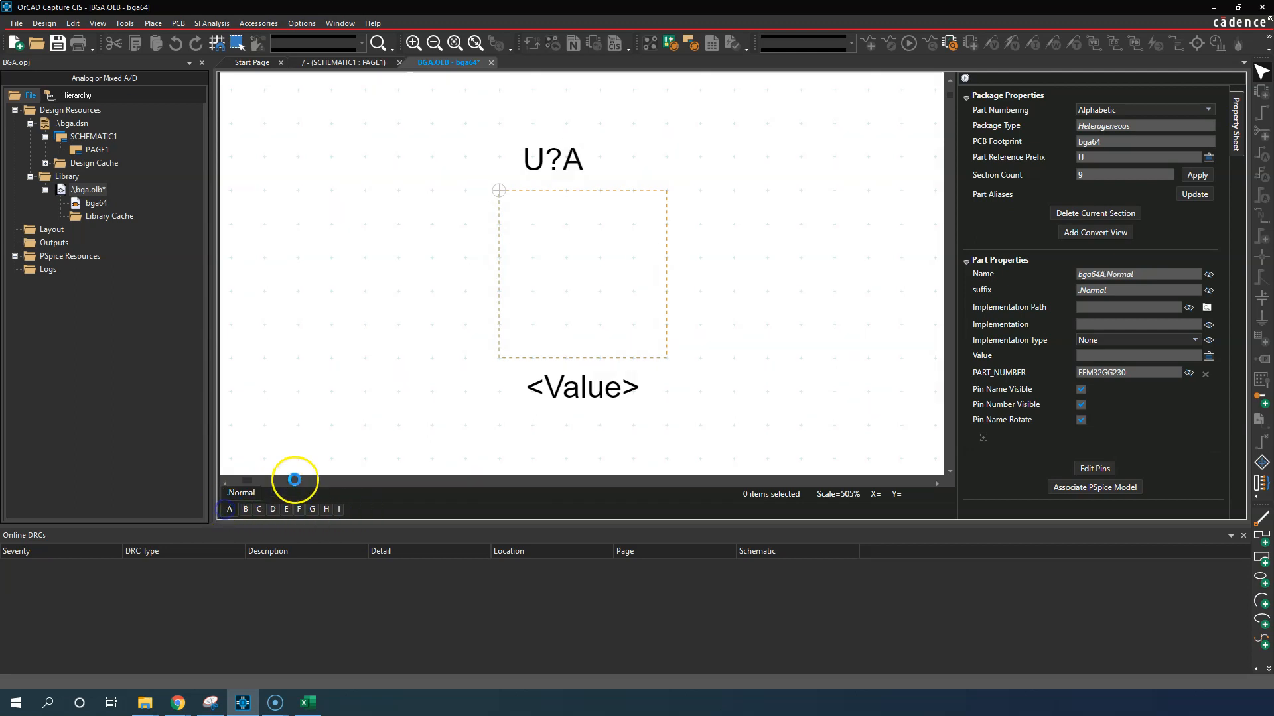
mouse_move(178, 702)
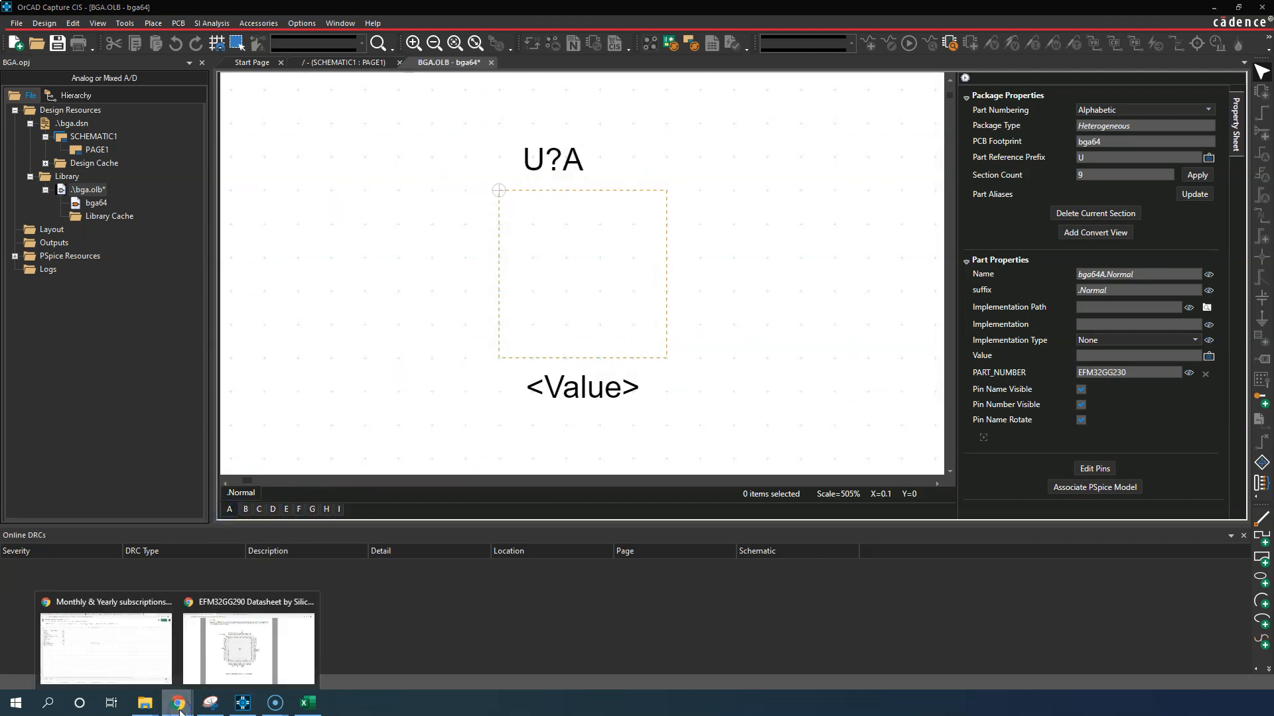
left_click(240, 637)
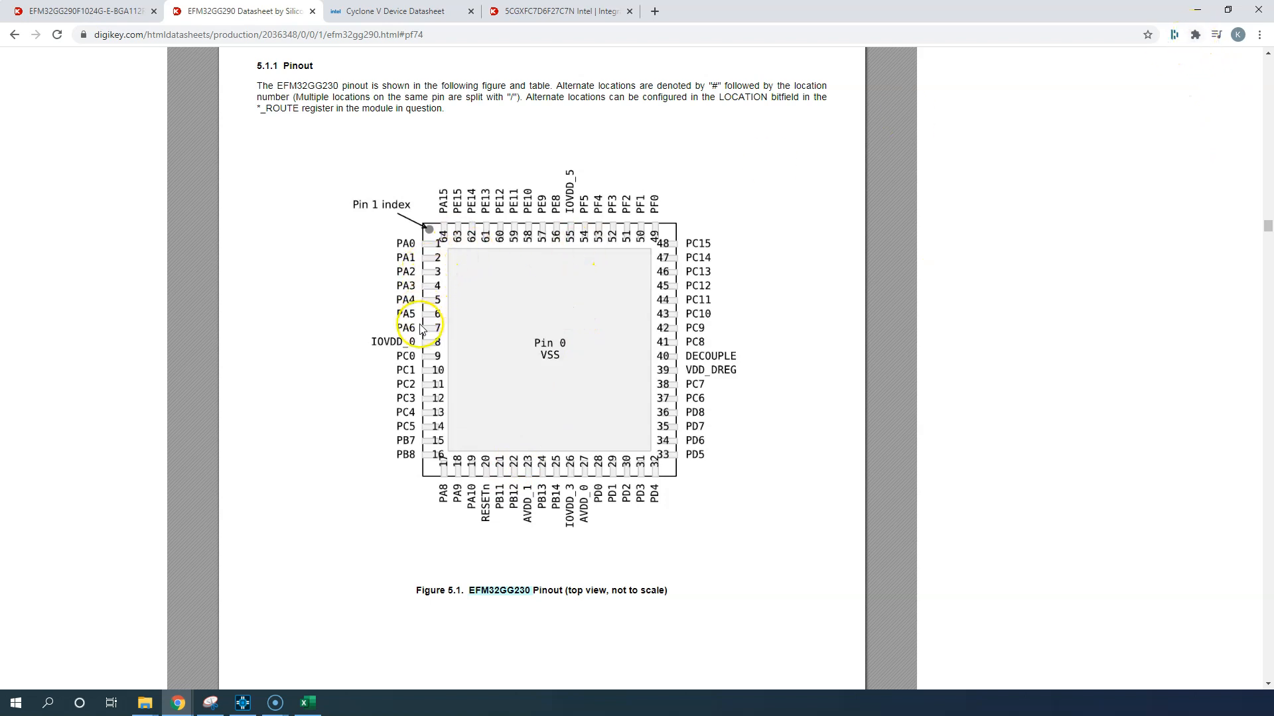
left_click(1204, 13)
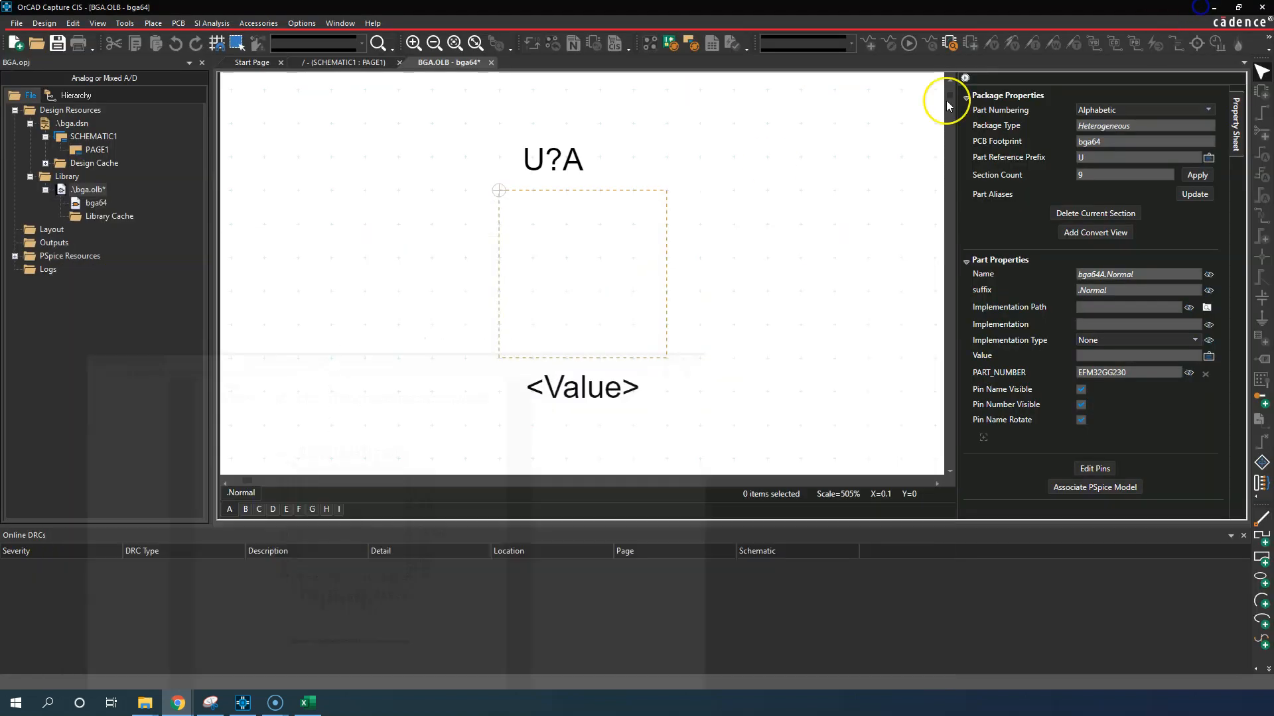
Start a pin array for section A with starting name PA, starting number 0 and 7 pins
left_click(153, 23)
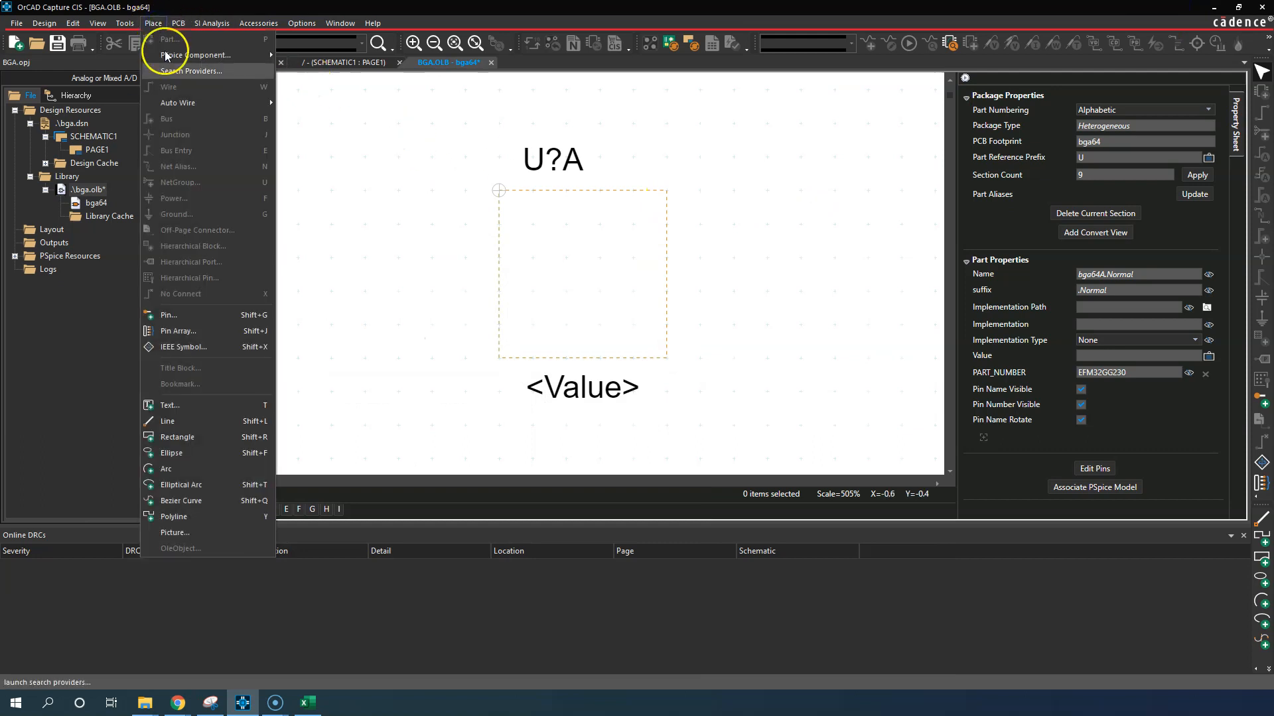
left_click(212, 330)
left_click(721, 227)
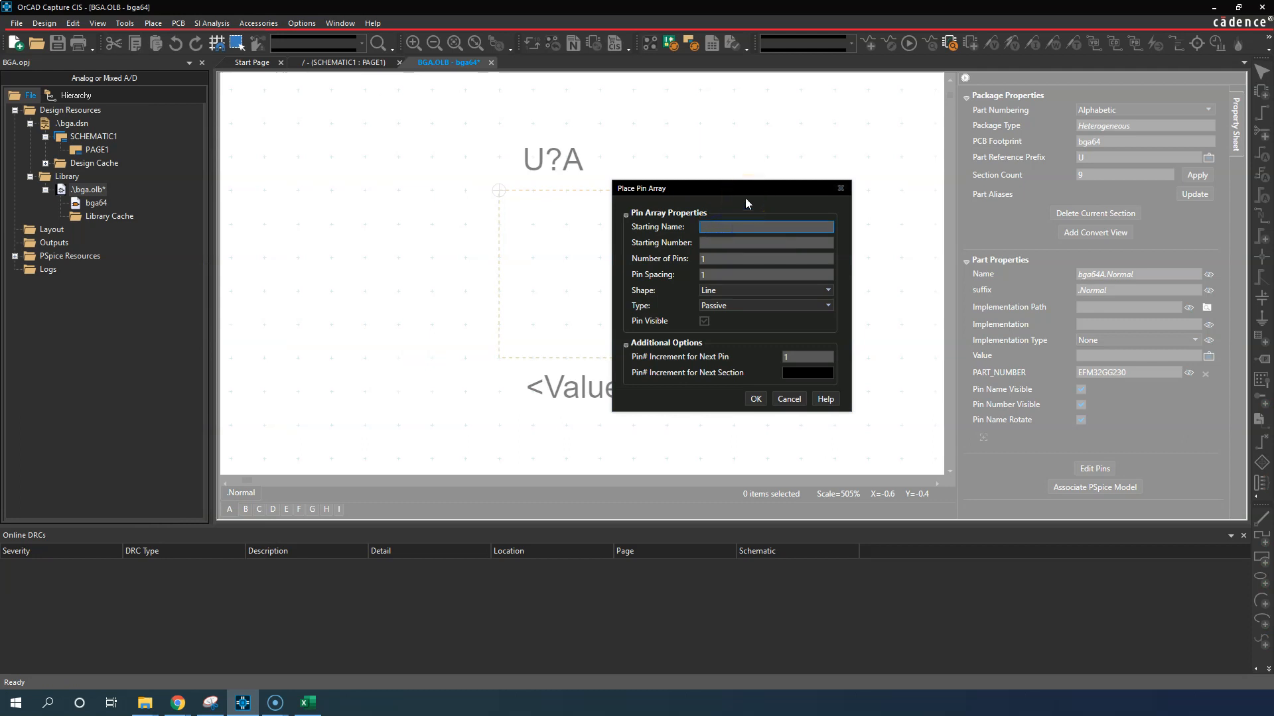
type("PA0")
key("Tab")
key("shift+Tab")
type("PA")
key("Tab")
type("0")
key("Tab")
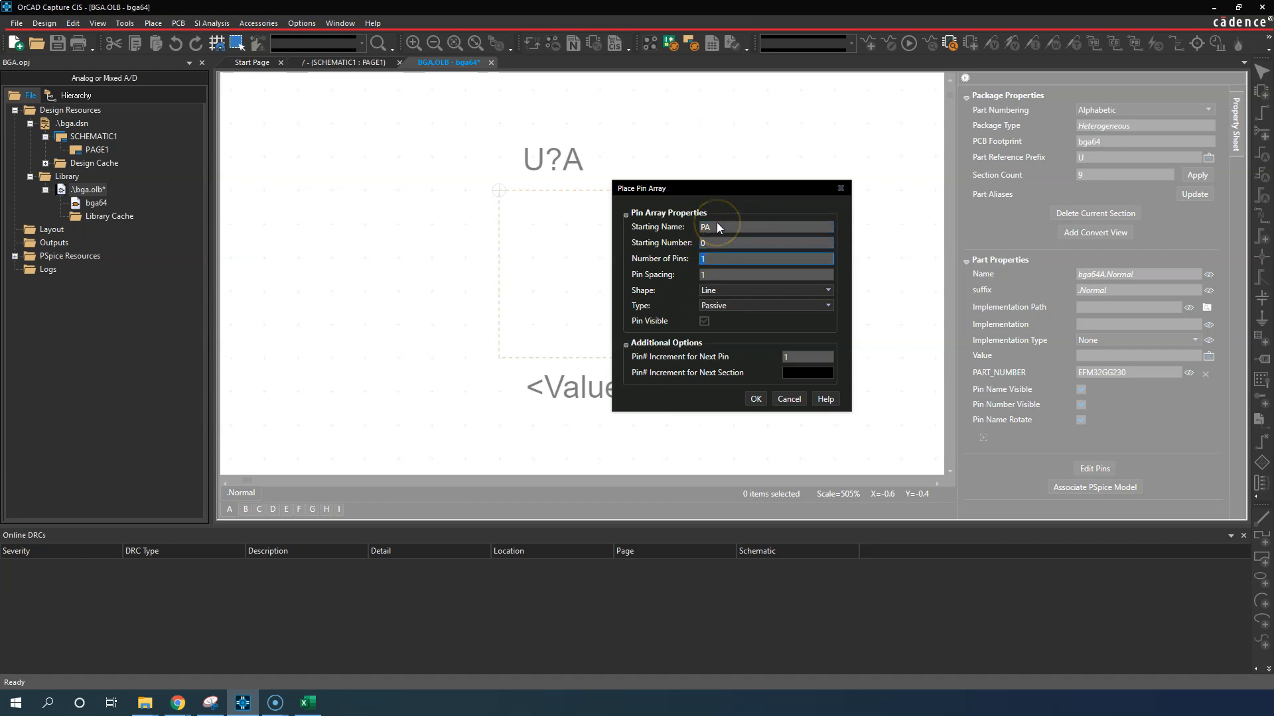
type("7")
key("Tab")
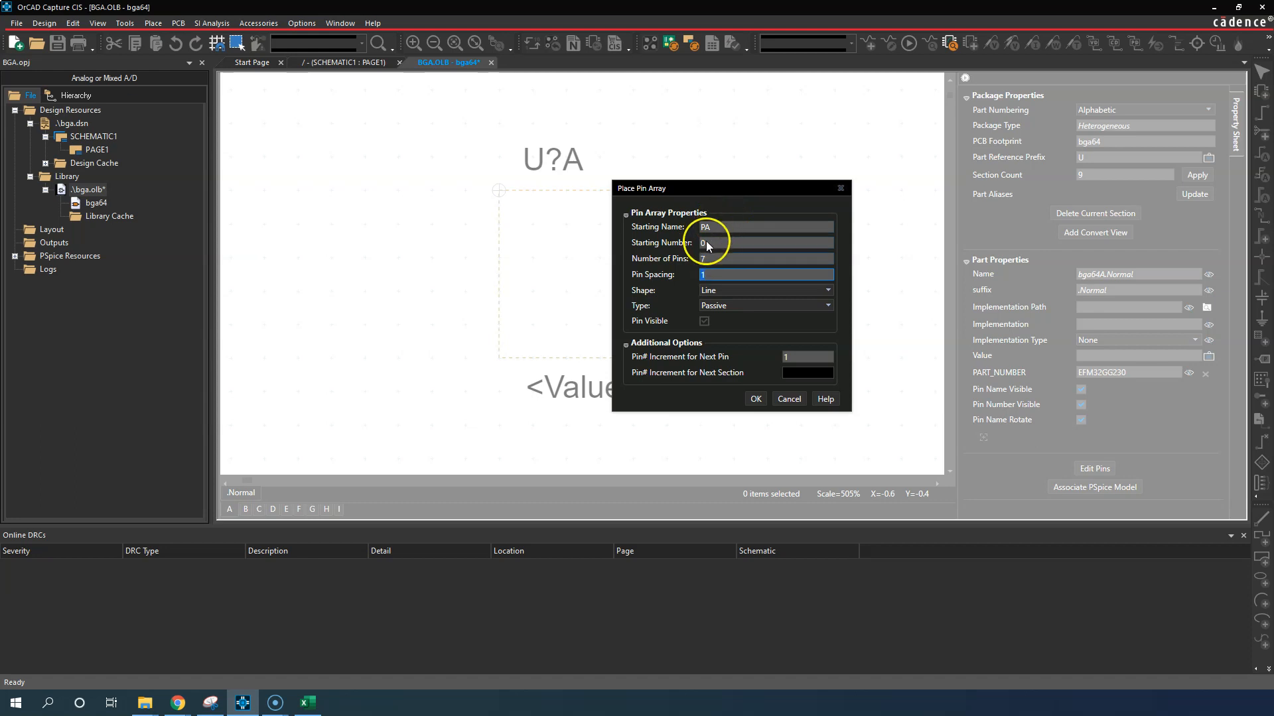
Set the pin array's shape to Short and place it along the left edge of section A's part body
left_click(757, 292)
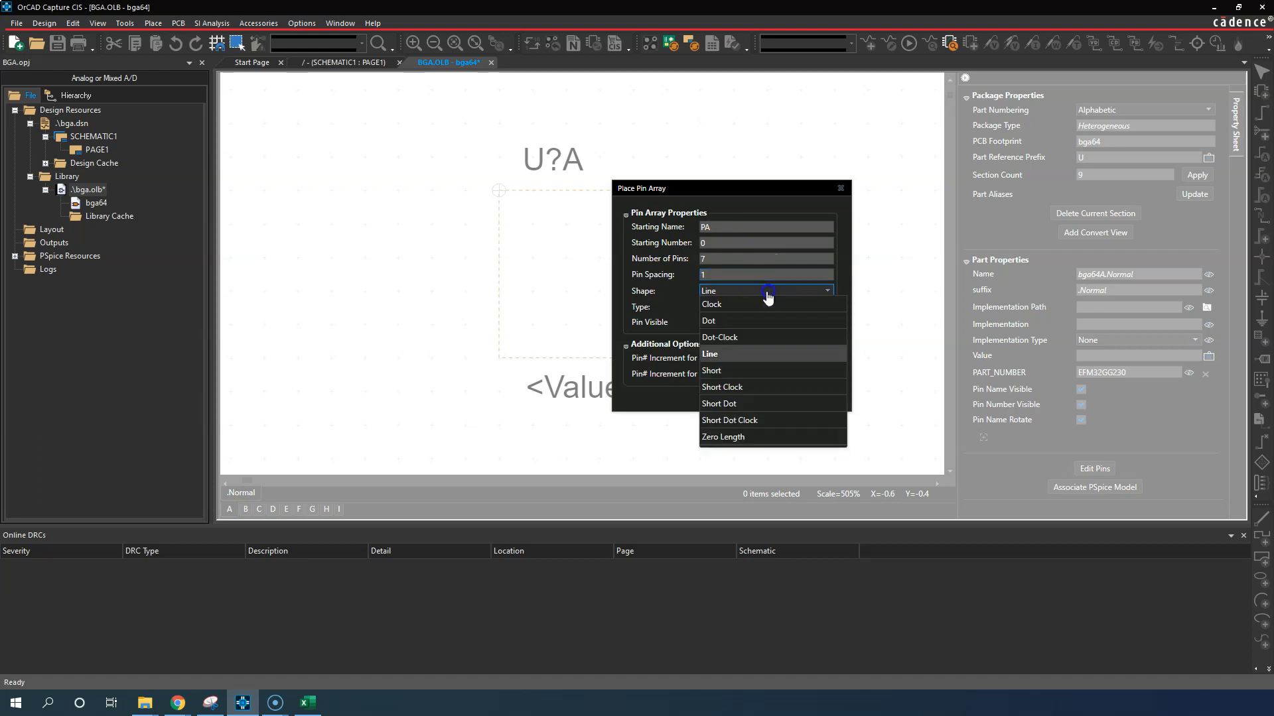
left_click(739, 372)
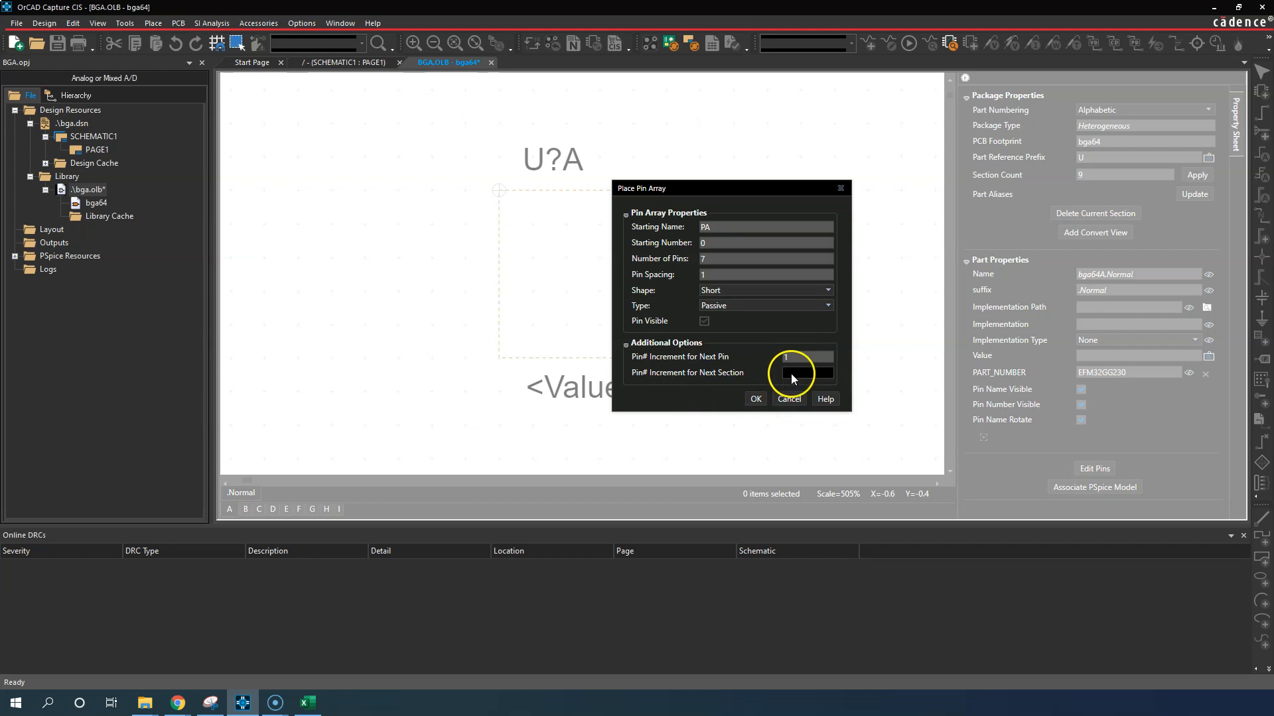
left_click(757, 399)
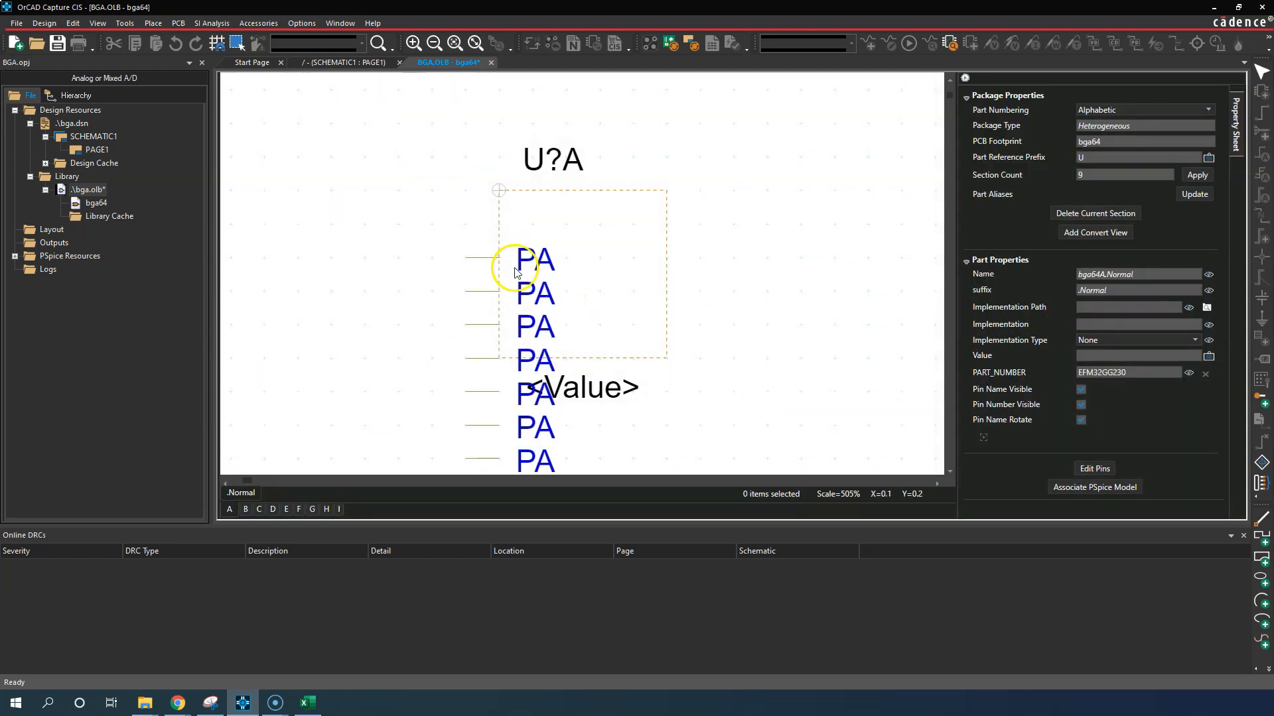
left_click(511, 221)
scroll(670, 293, "down", 3)
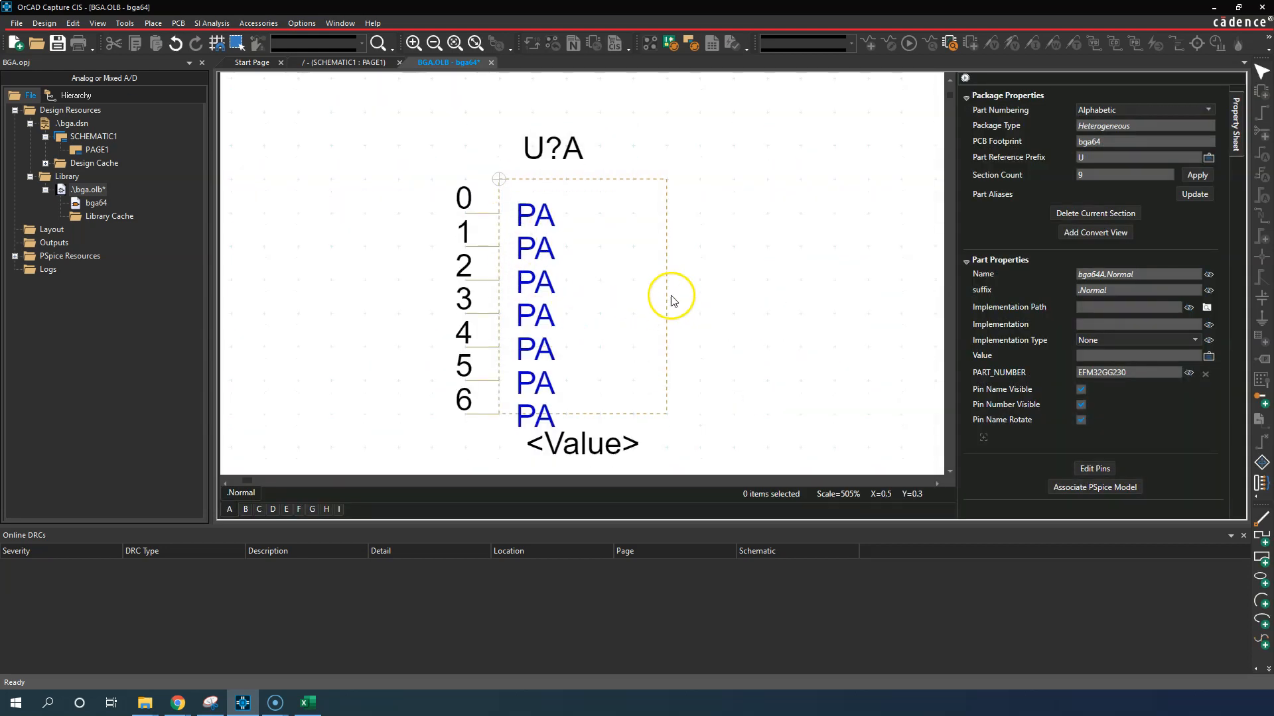
scroll(683, 270, "down", 1, "ctrl")
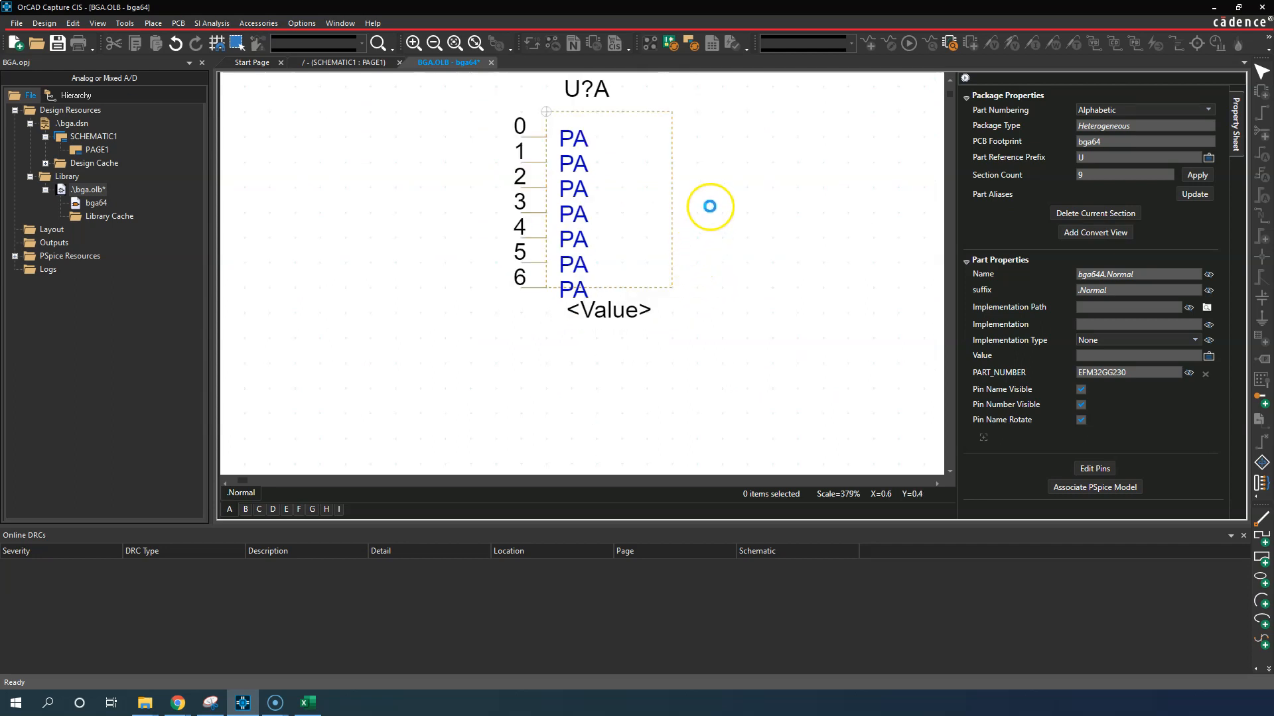
left_click(707, 124)
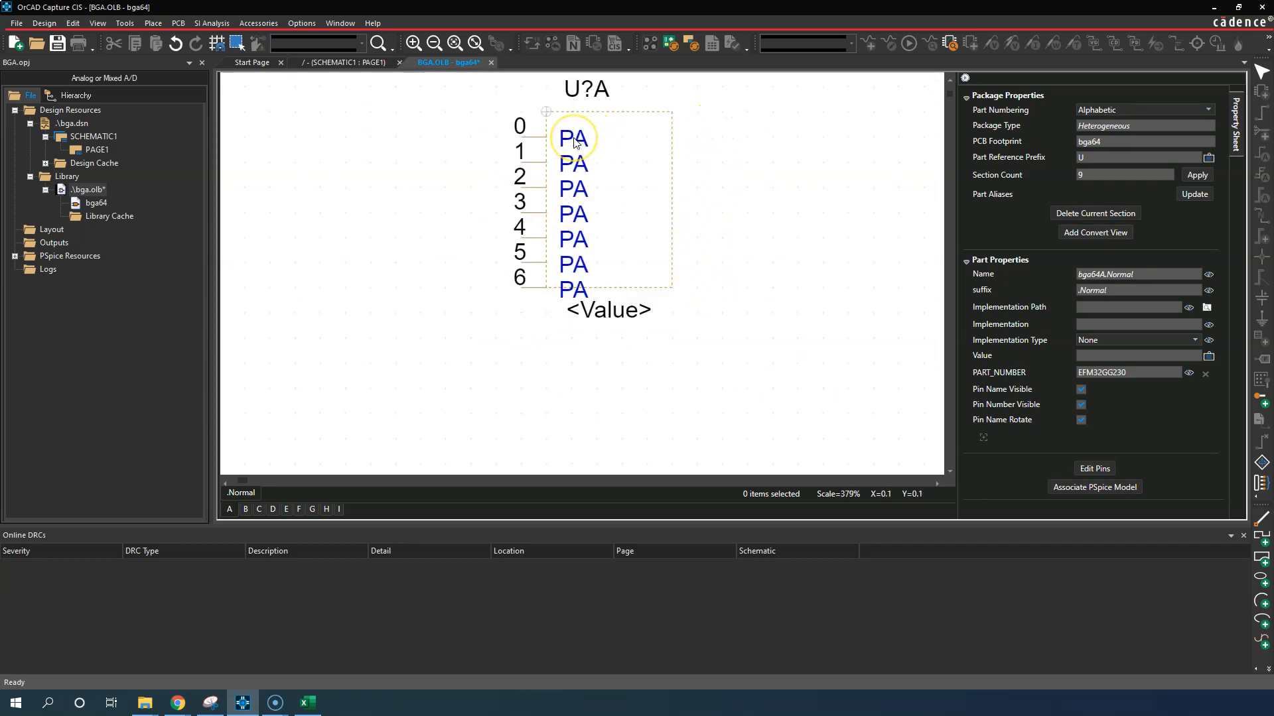
Rename the pins numbered 0 and 1 in section A as PA0 and PA1
double_click(575, 140)
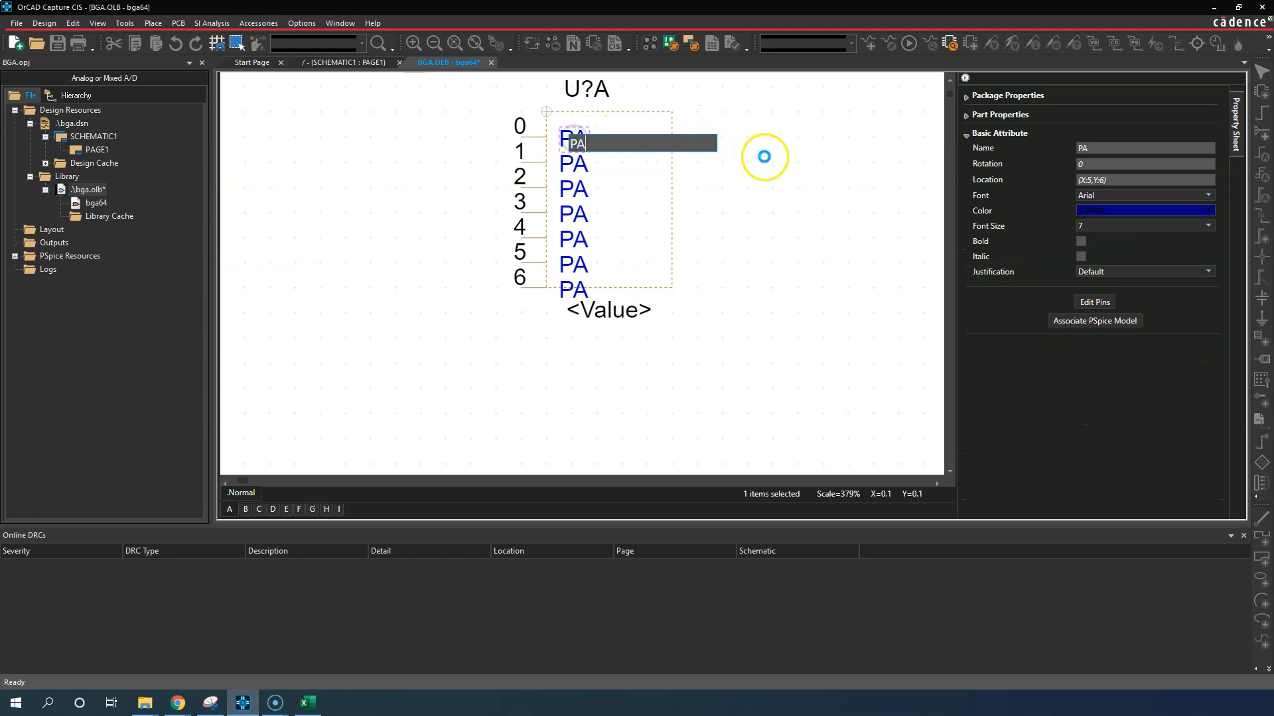
left_click(1114, 147)
left_click(1048, 133)
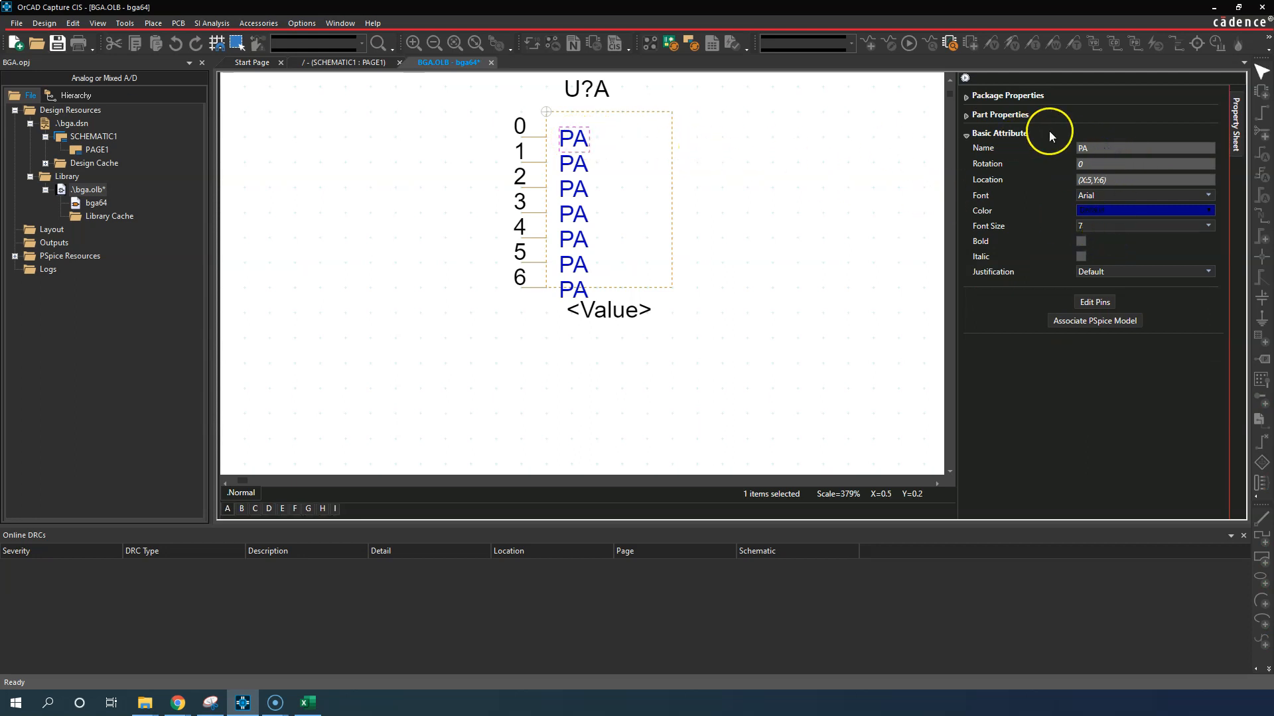
double_click(571, 140)
type("0")
key("Return")
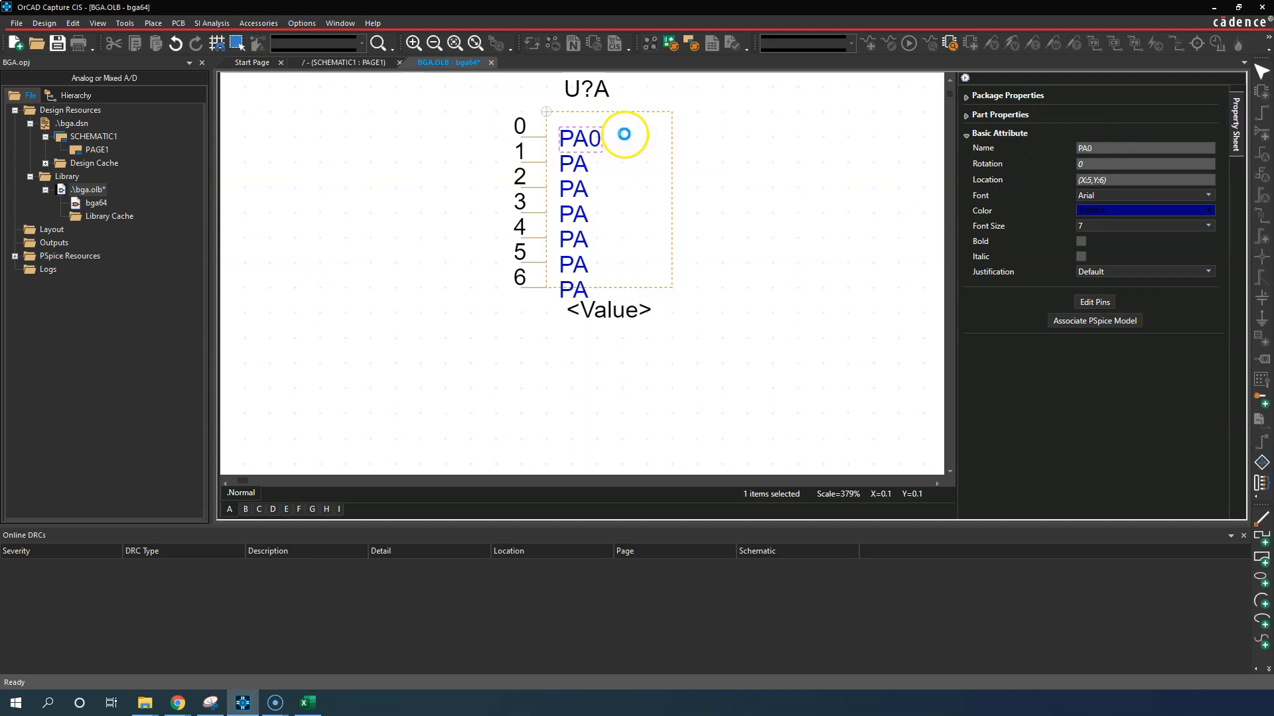
double_click(572, 165)
type("1")
key("Return")
Rename the pins numbered 2 and 3 in section A as PA2 and PA3
left_click(576, 191)
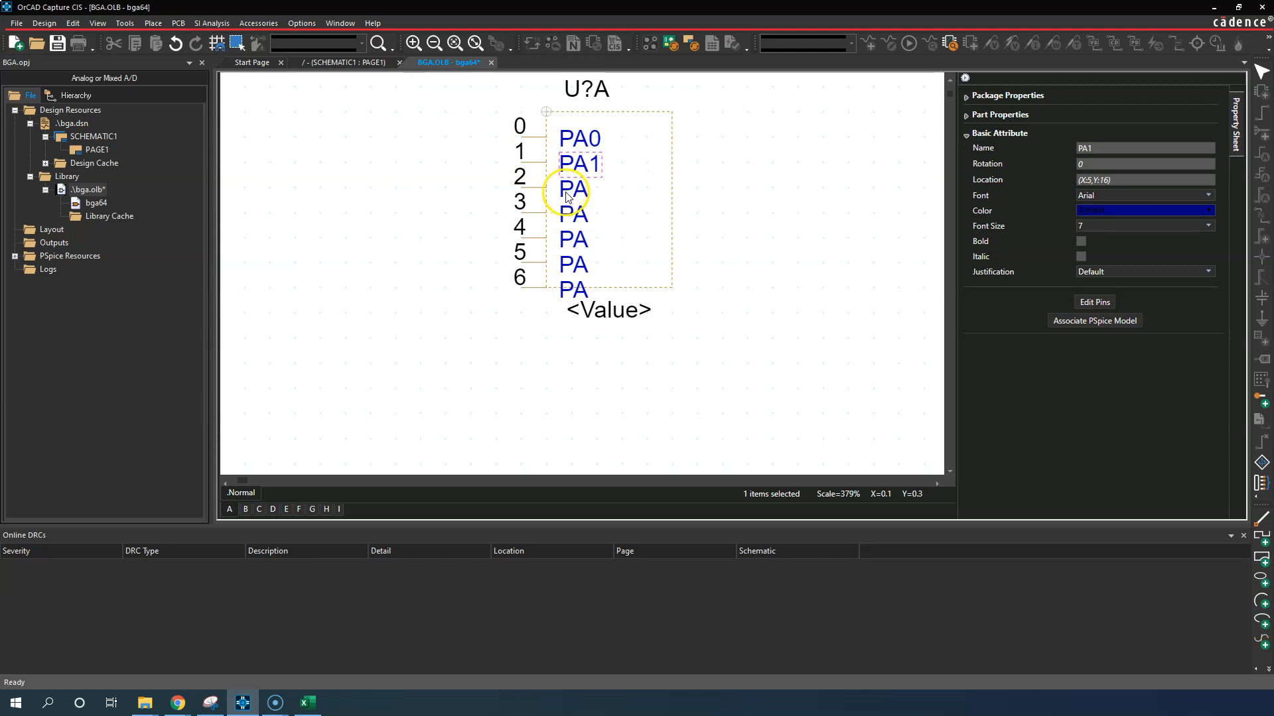
double_click(631, 200)
type("2")
key("Return")
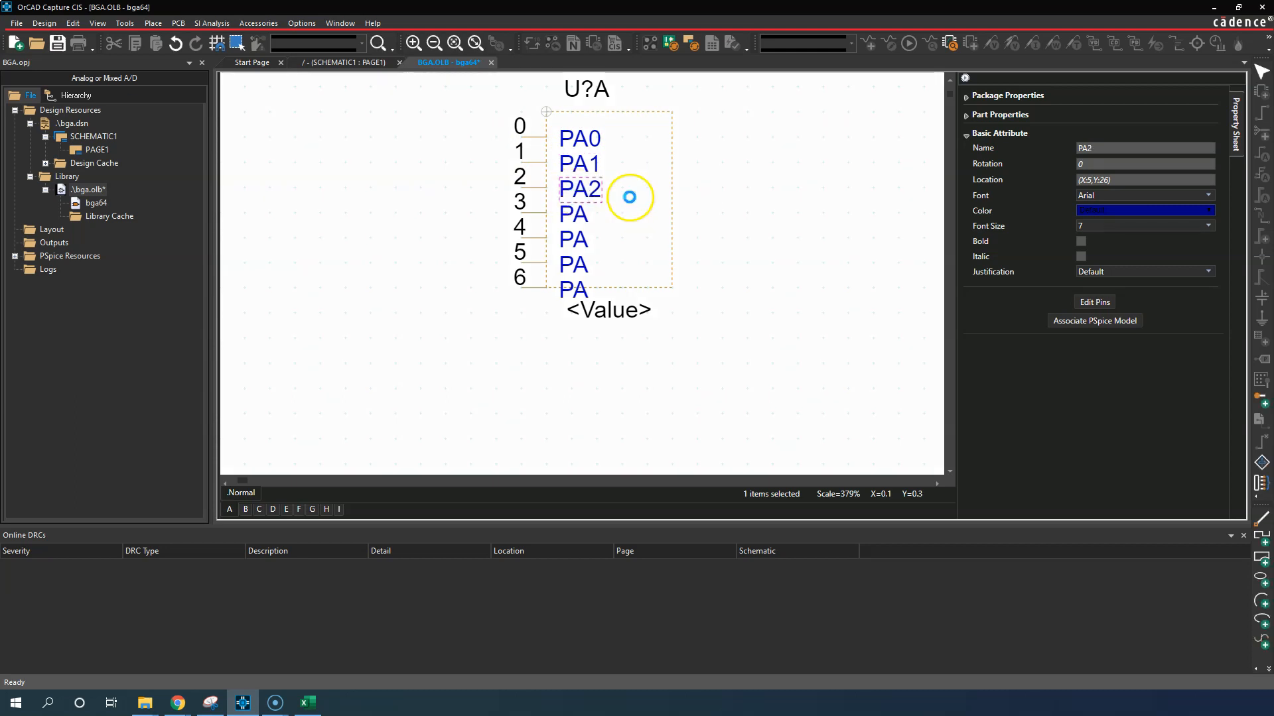
left_click(594, 213)
double_click(607, 222)
type("3")
key("Return")
Rename the pins numbered 4, 5 and 6 in section A as PA4, PA5 and PA6
left_click(565, 239)
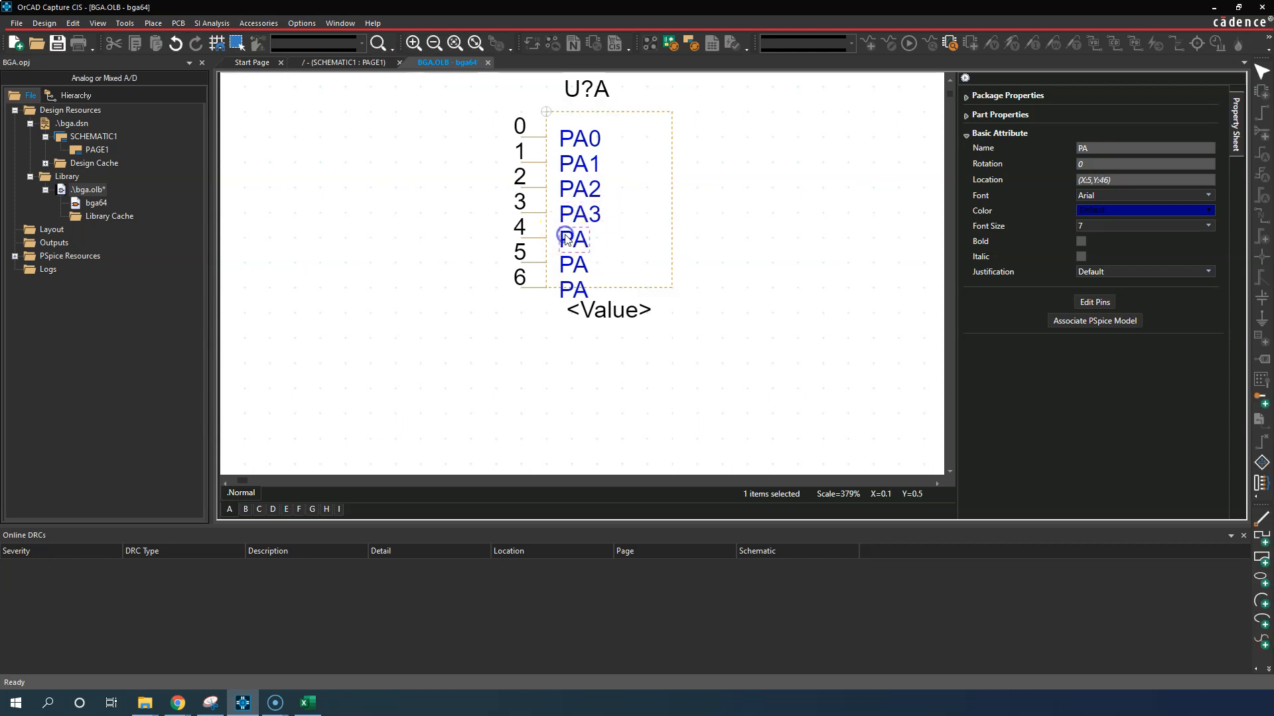
double_click(613, 246)
type("4")
key("Return")
left_click(583, 268)
double_click(583, 268)
type("5")
key("Return")
double_click(575, 292)
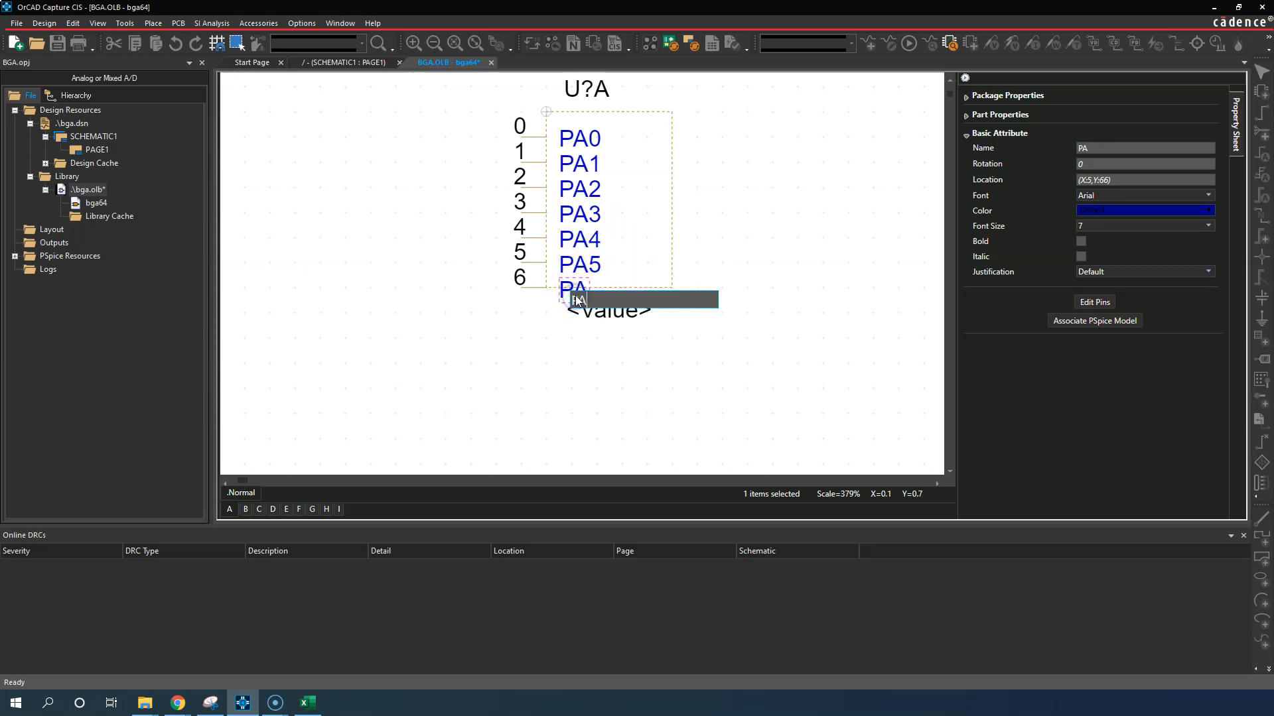
type("6")
key("Return")
left_click(739, 182)
Extend section A's part body boundary so that its lower edge sits one grid step below pin PA6
left_click(671, 287)
left_click_drag(671, 287, 696, 338)
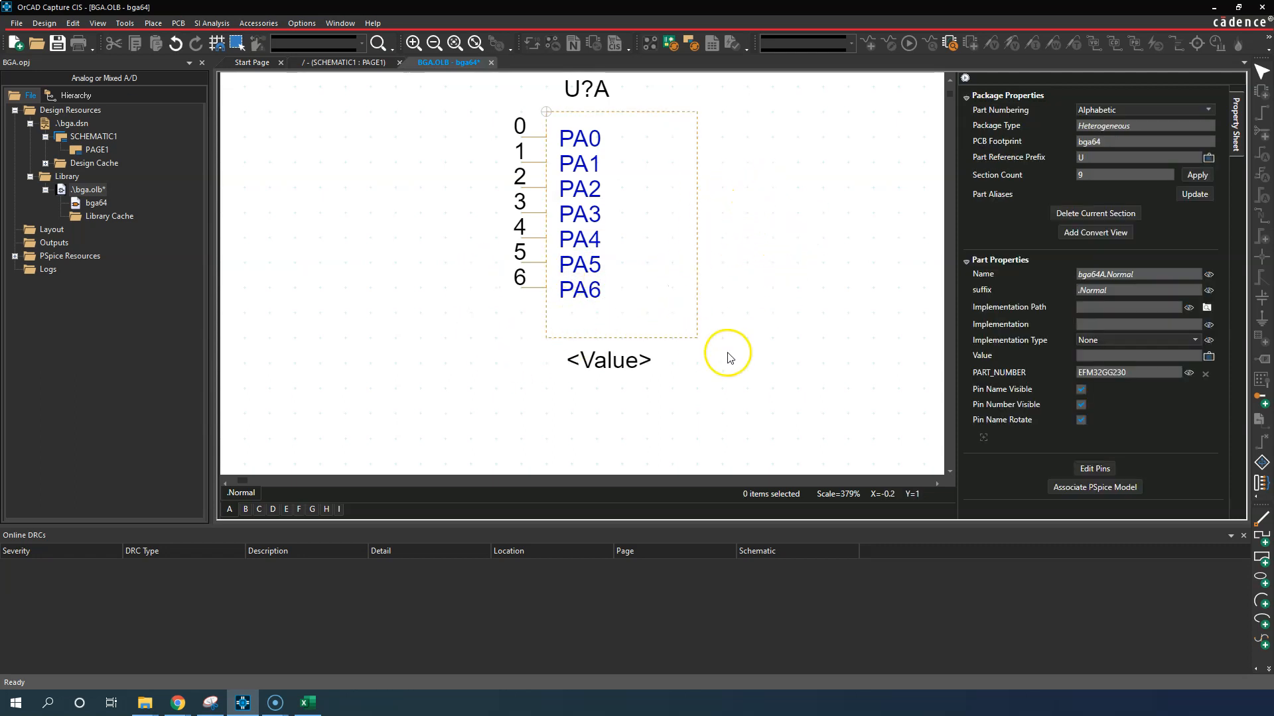
left_click_drag(697, 337, 698, 314)
left_click(787, 196)
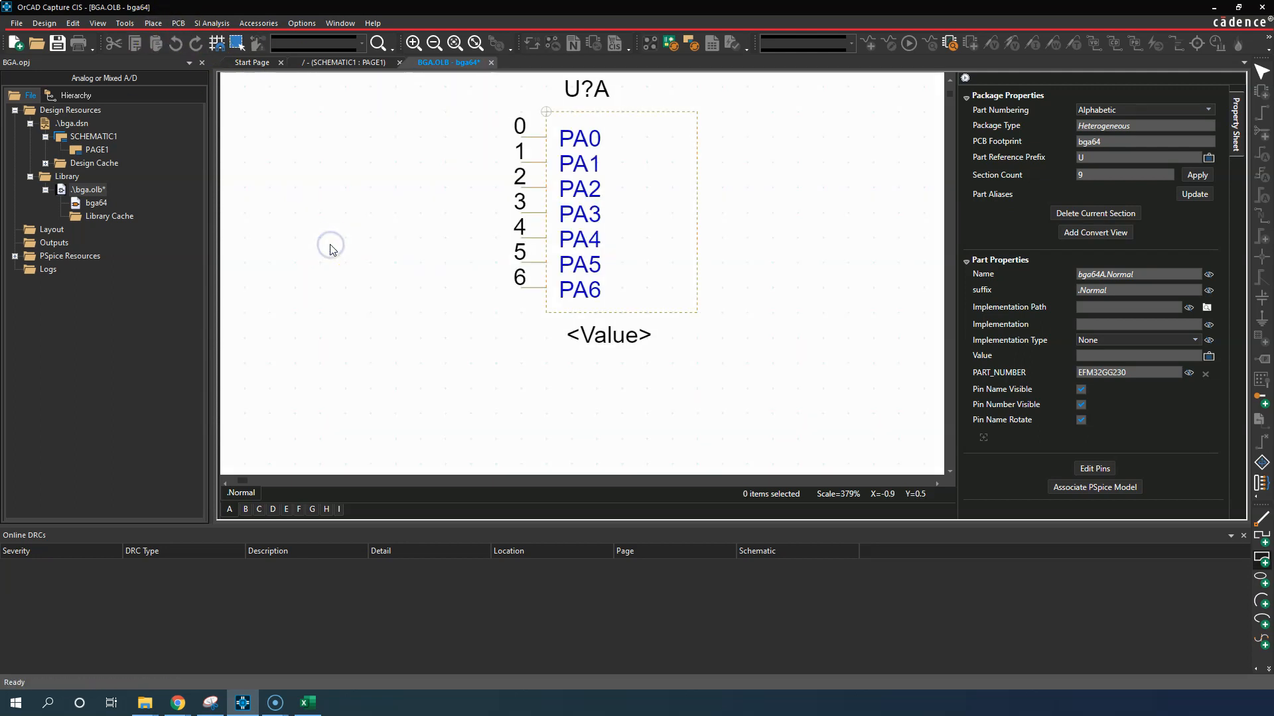
Draw a rectangle around section A's pin names and narrow the part body boundary to match its width
left_click_drag(546, 112, 622, 312)
right_click(739, 208)
left_click(755, 212)
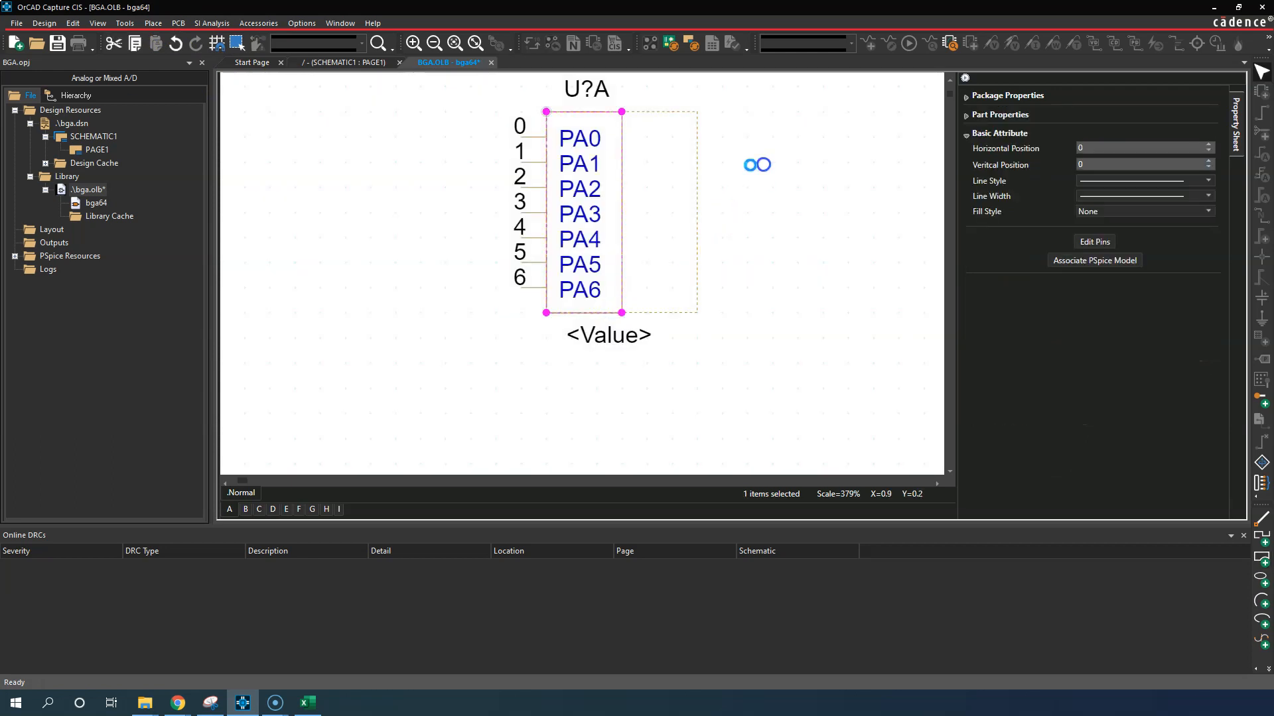
left_click(664, 103)
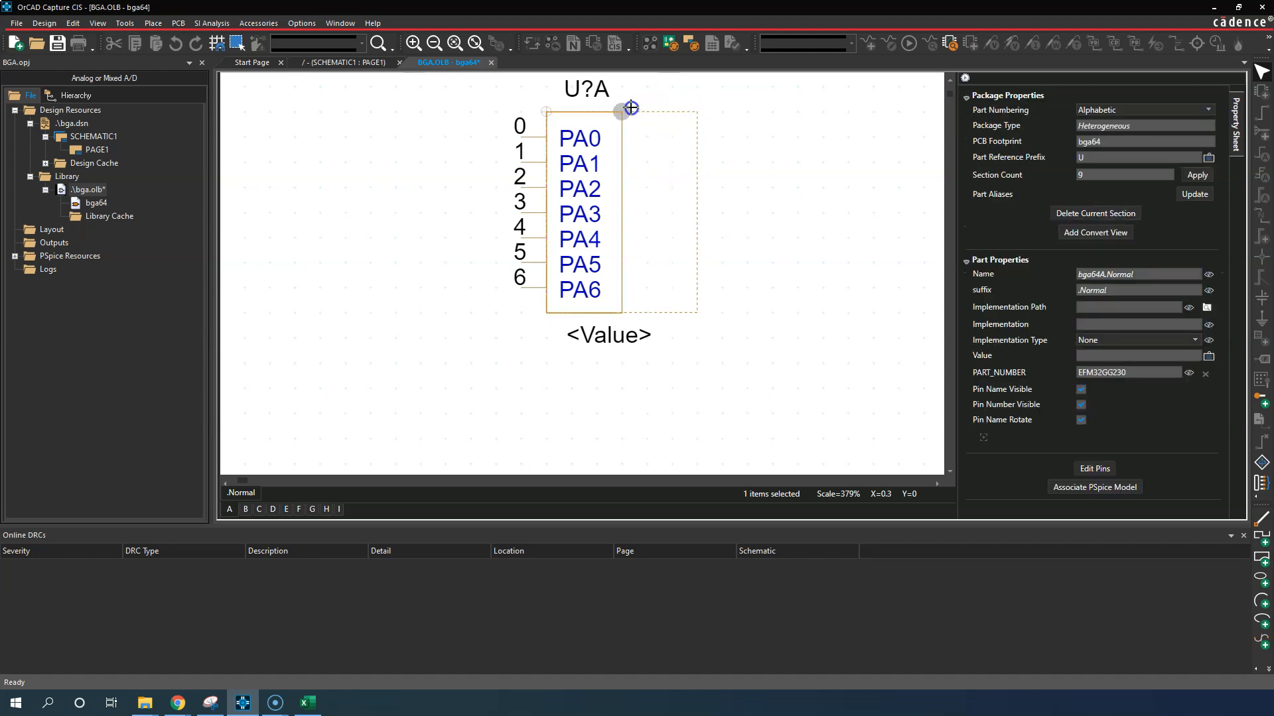
left_click(724, 134)
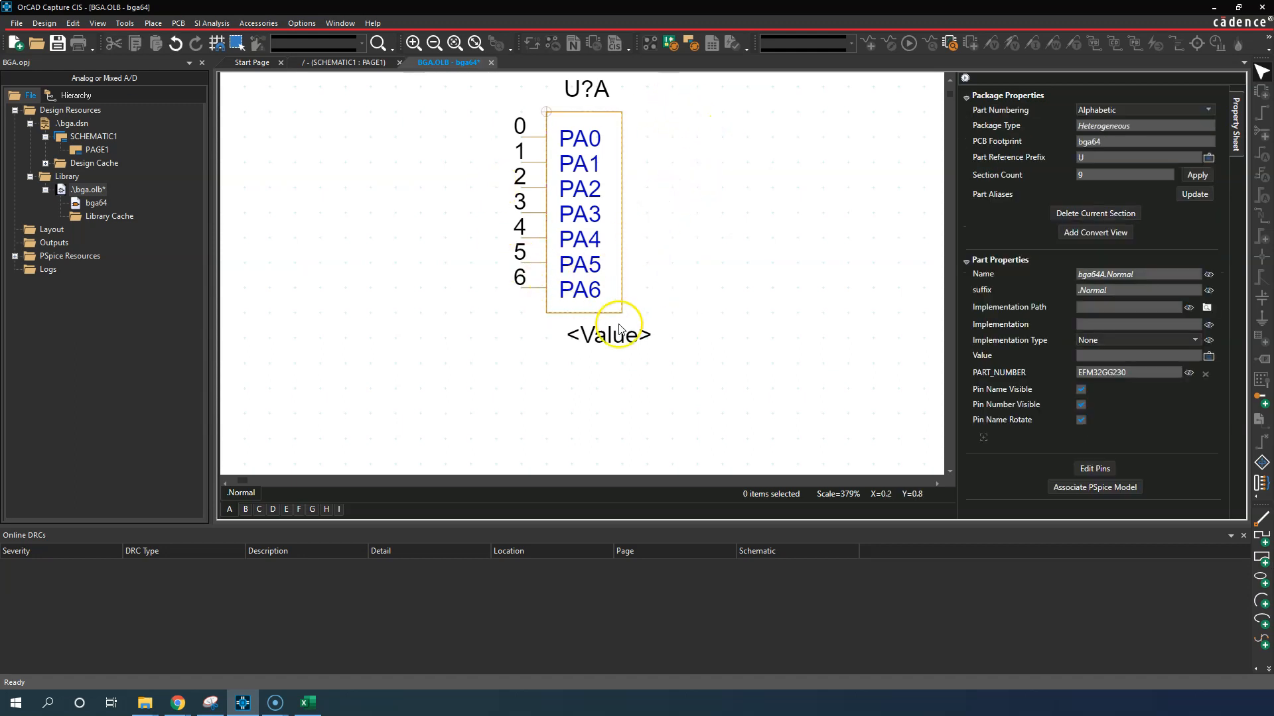
Center the value text below section A's rectangle and set the value to EFM32GG230
left_click_drag(619, 331, 593, 335)
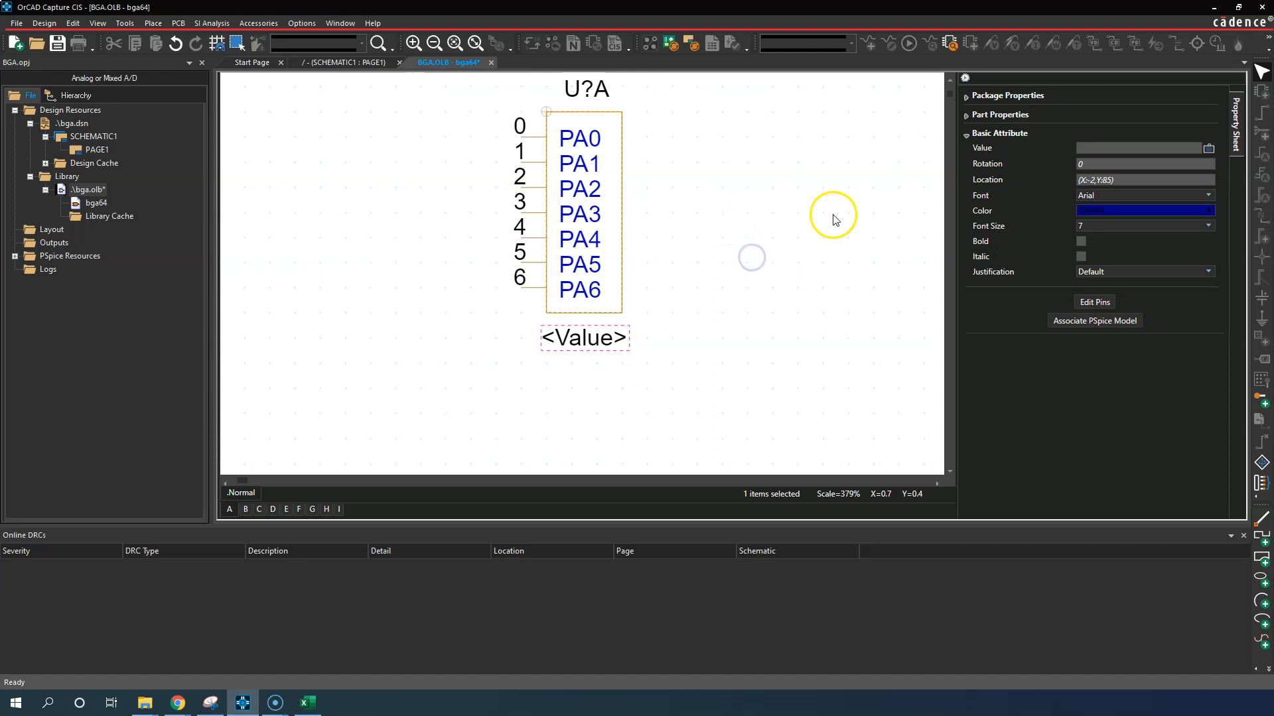
left_click(1109, 149)
type("EFM32GG230")
left_click(1113, 146)
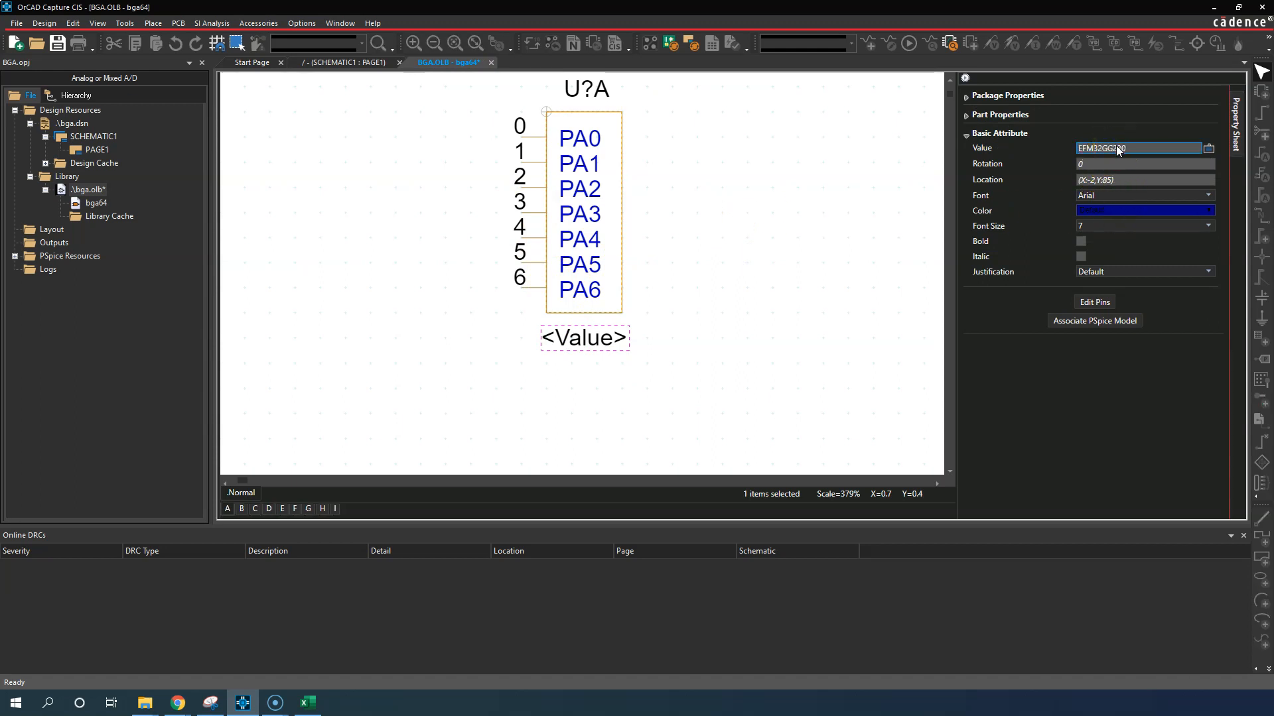
key("Return")
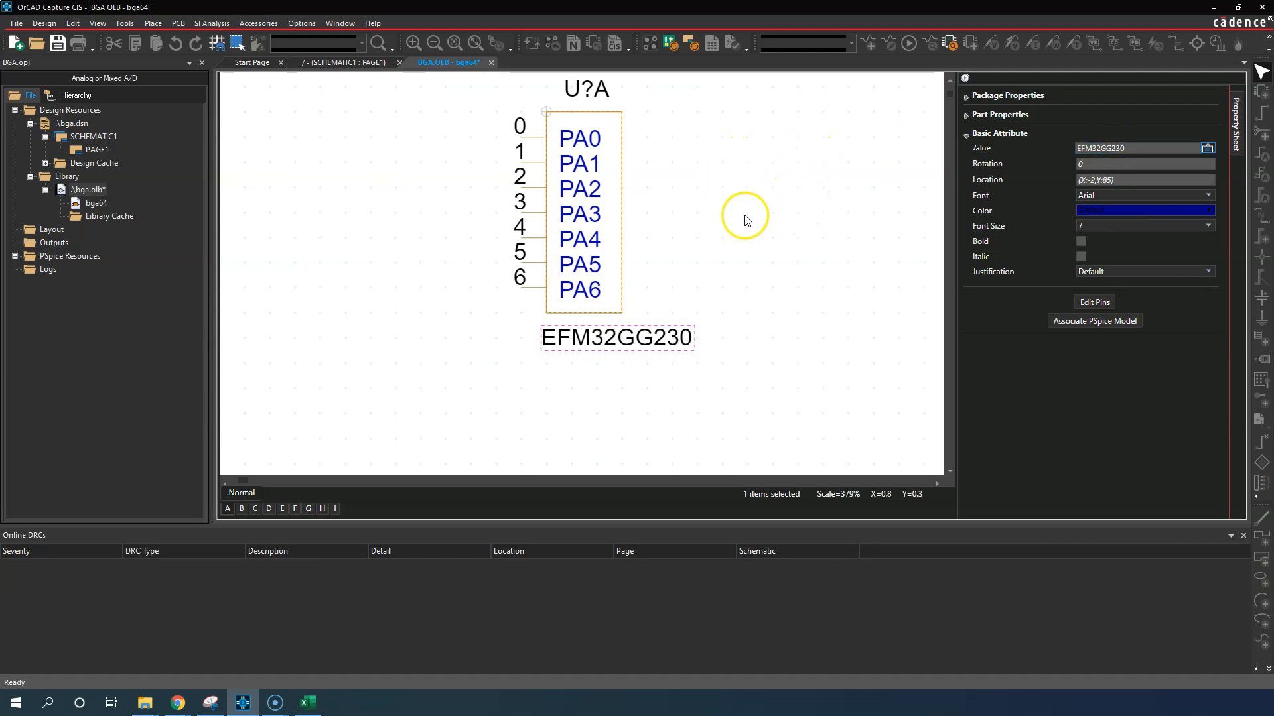
Switch to the datasheet in Chrome to examine the EFM32GG230 pinout section, and return to OrCAD Capture
mouse_move(180, 706)
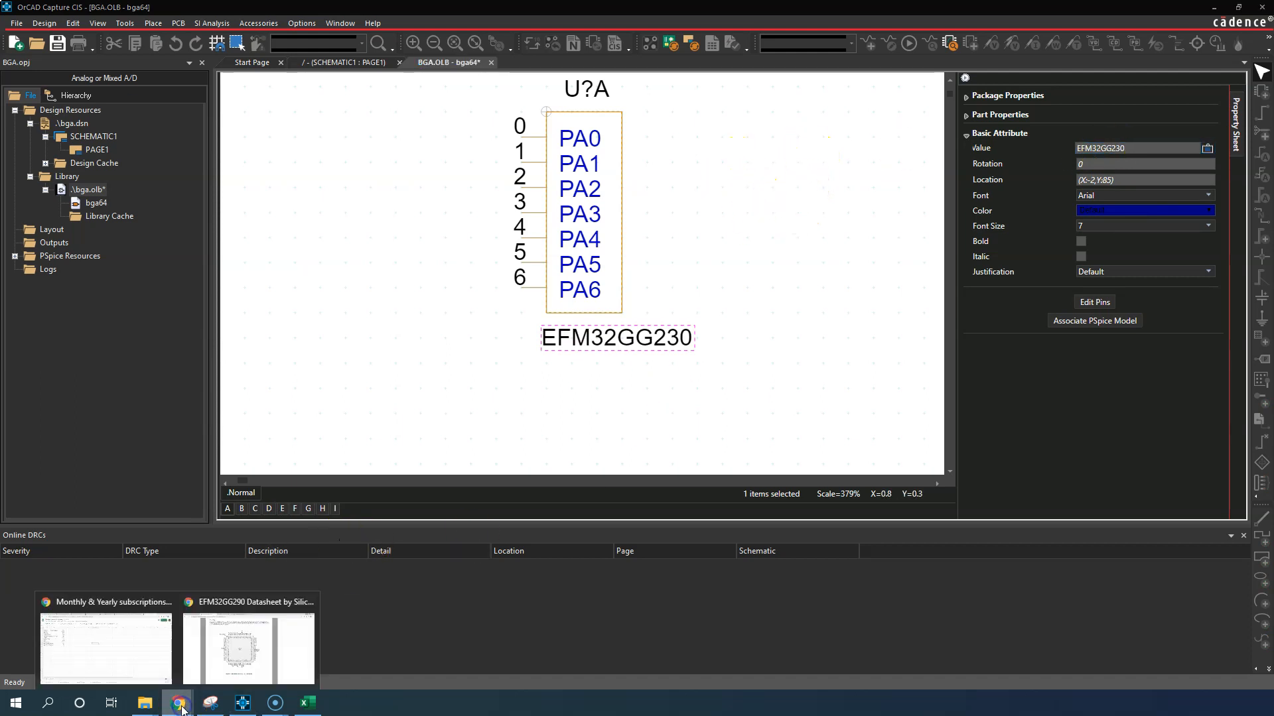
left_click(248, 647)
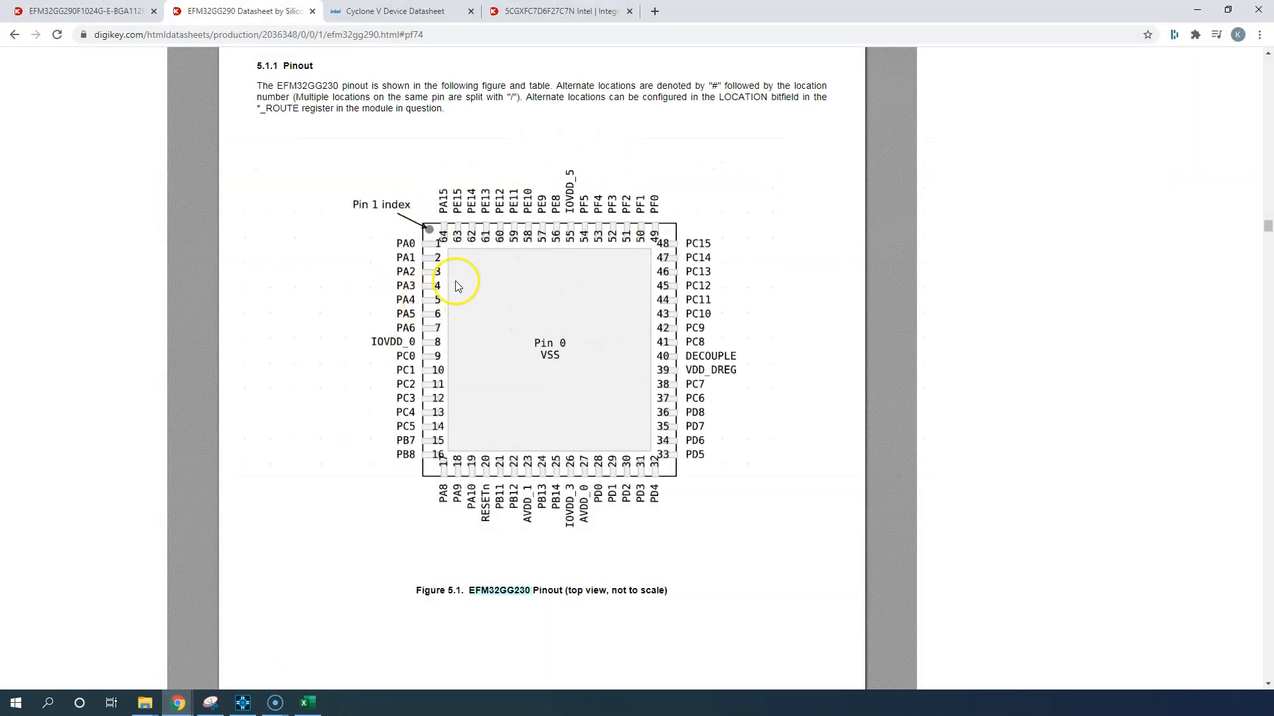
scroll(448, 270, "up", 2)
scroll(448, 271, "up", 2)
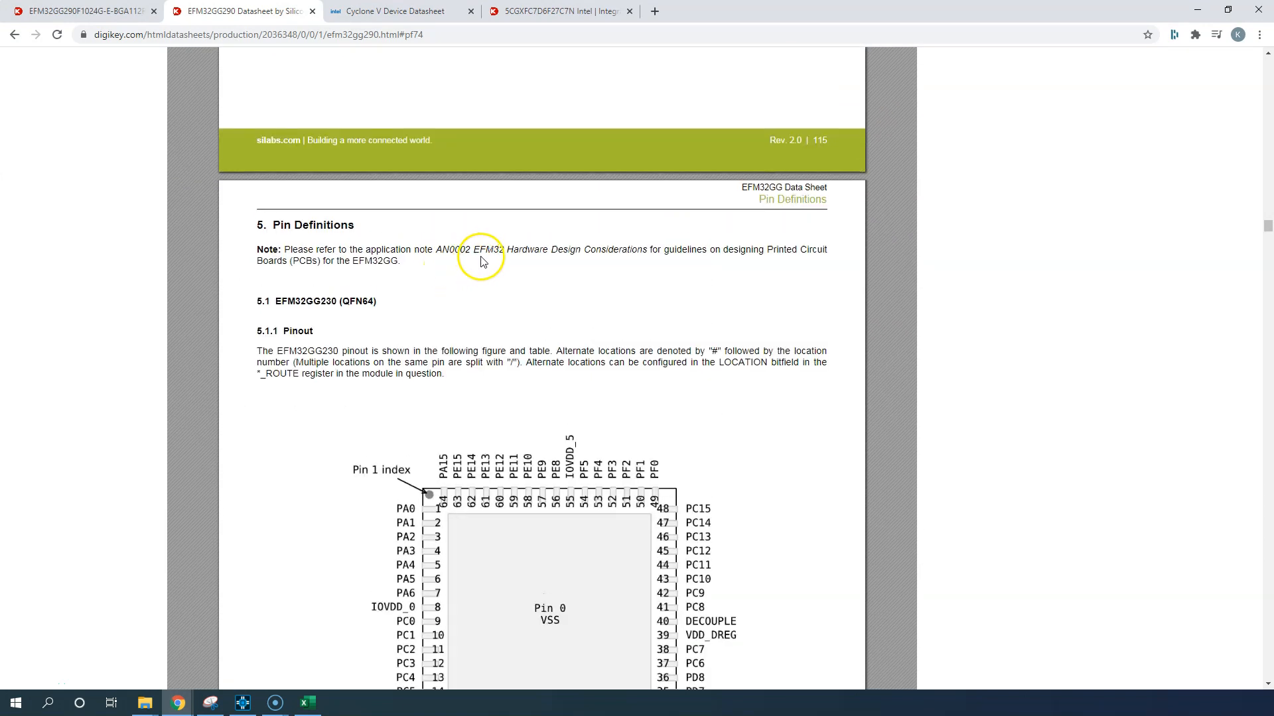
scroll(483, 256, "down", 3)
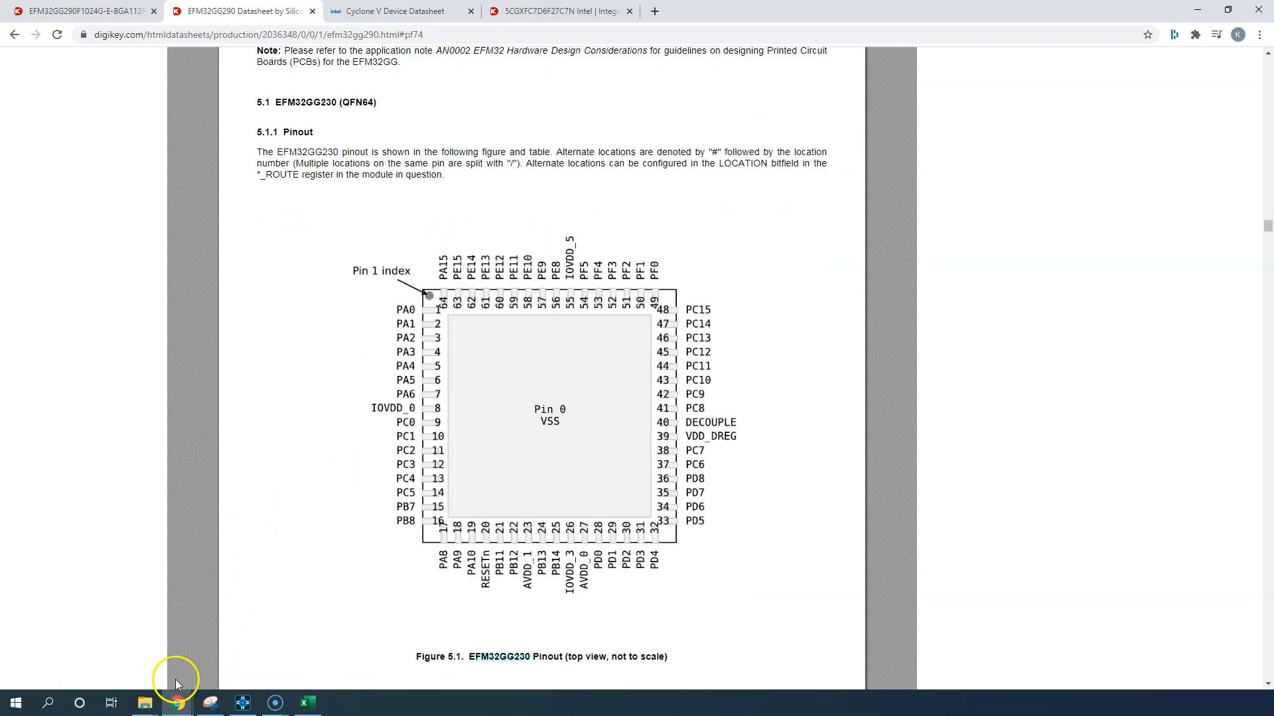
left_click(243, 703)
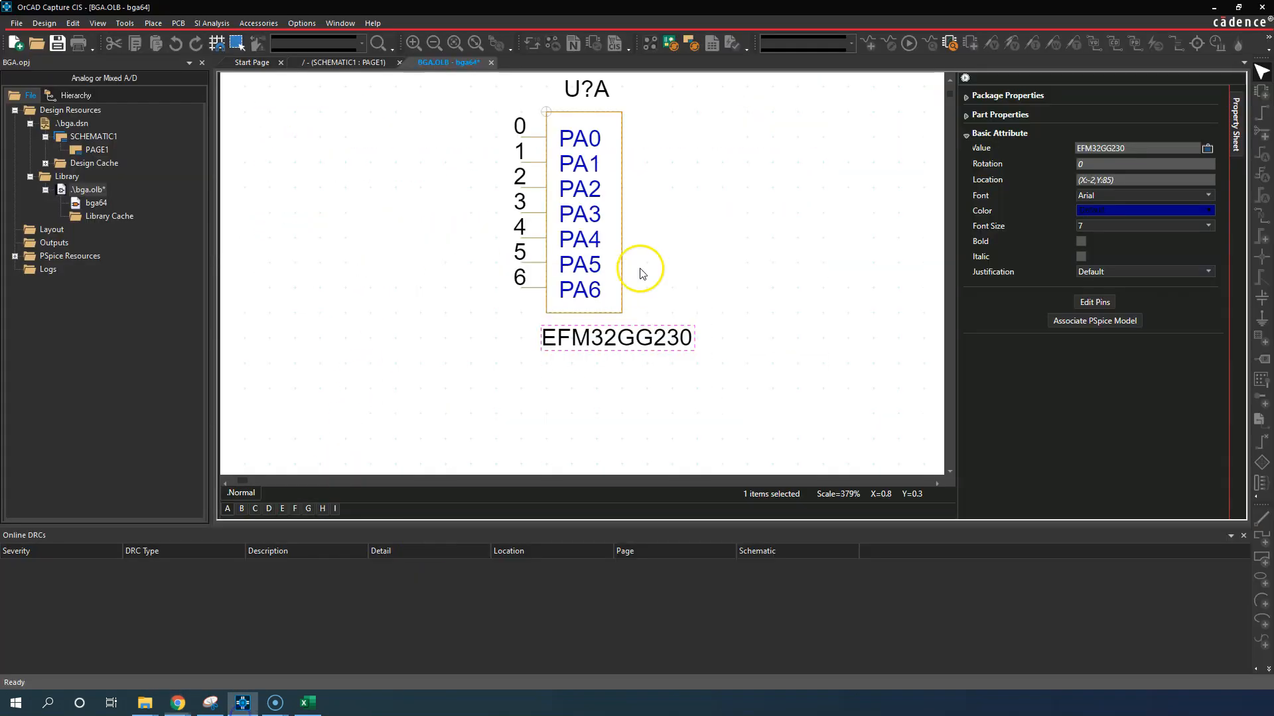
Change section A's value text to PA SECTION
double_click(634, 339)
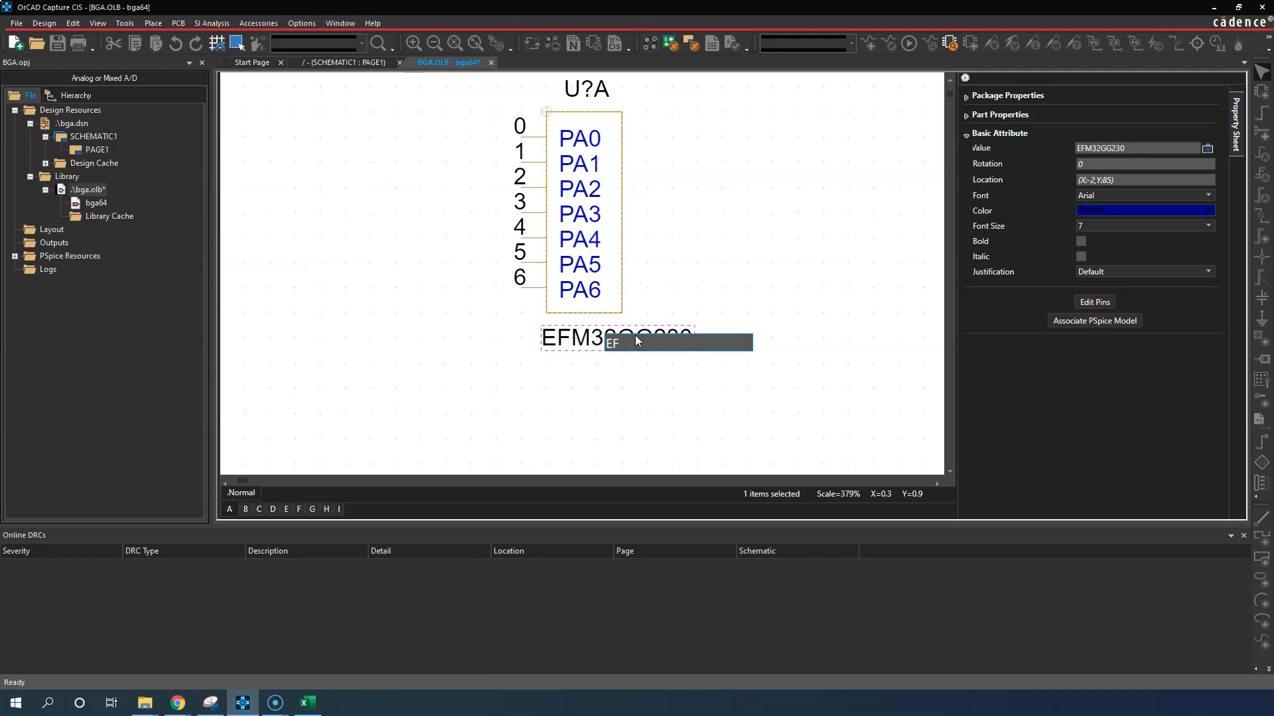
type("PA SECTION")
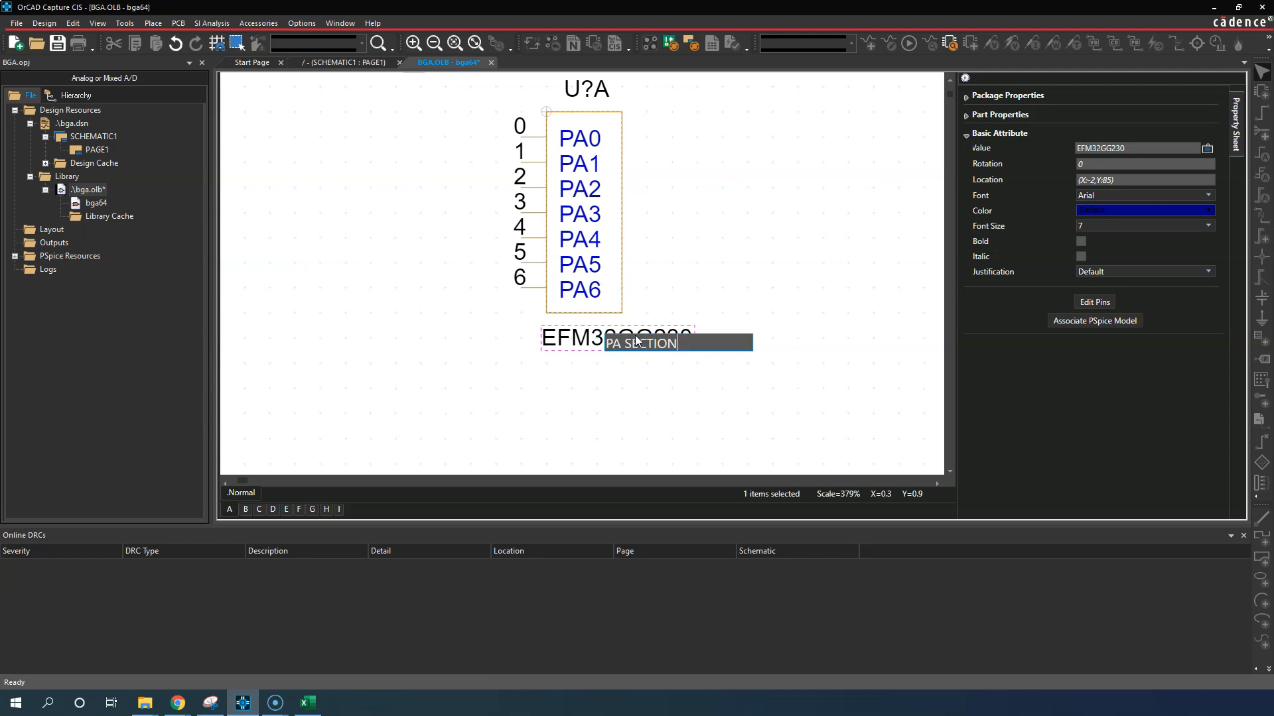
key("Return")
left_click(747, 208)
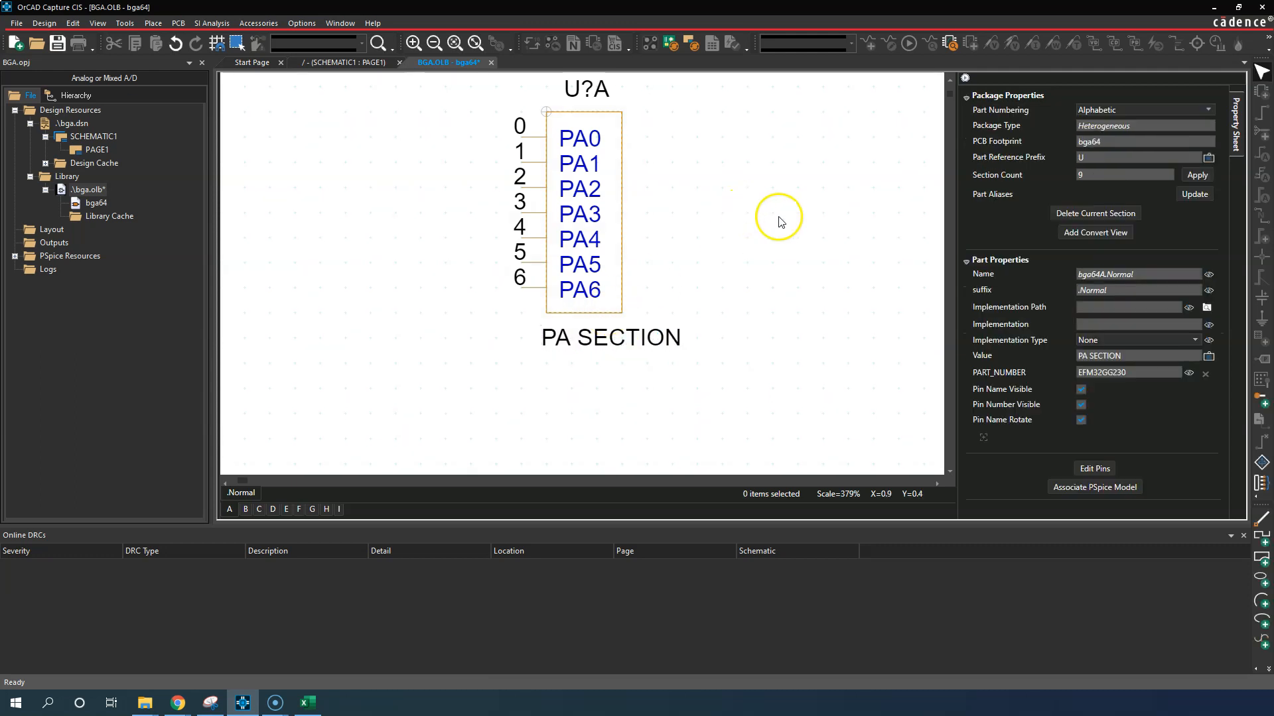
Save the library and go to section B of the part
key("ctrl+s")
key("ctrl+n")
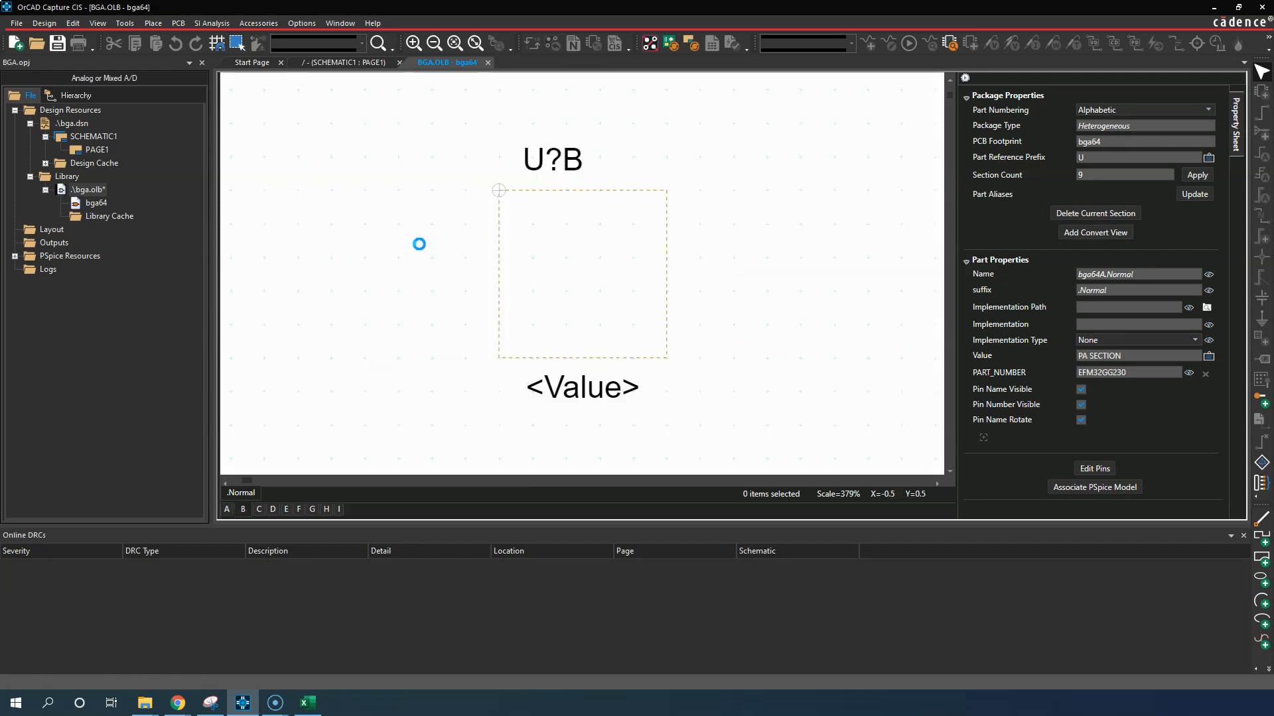
left_click(614, 239)
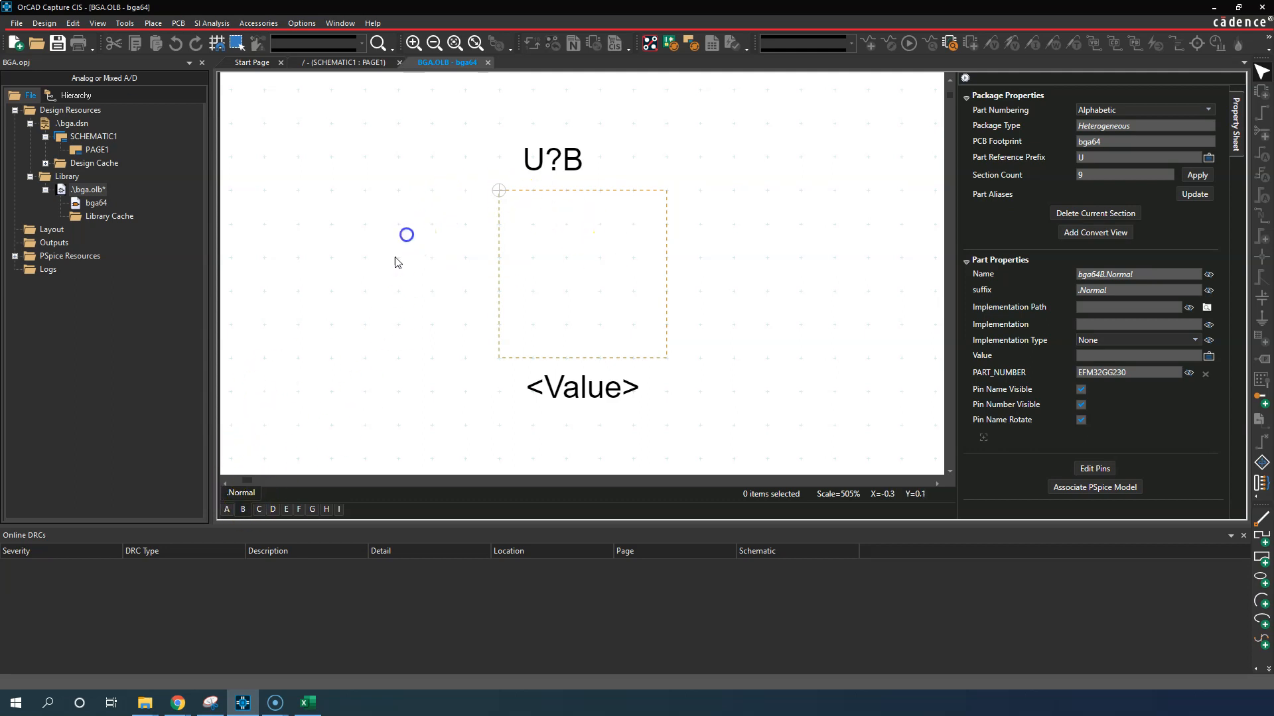
left_click(387, 199)
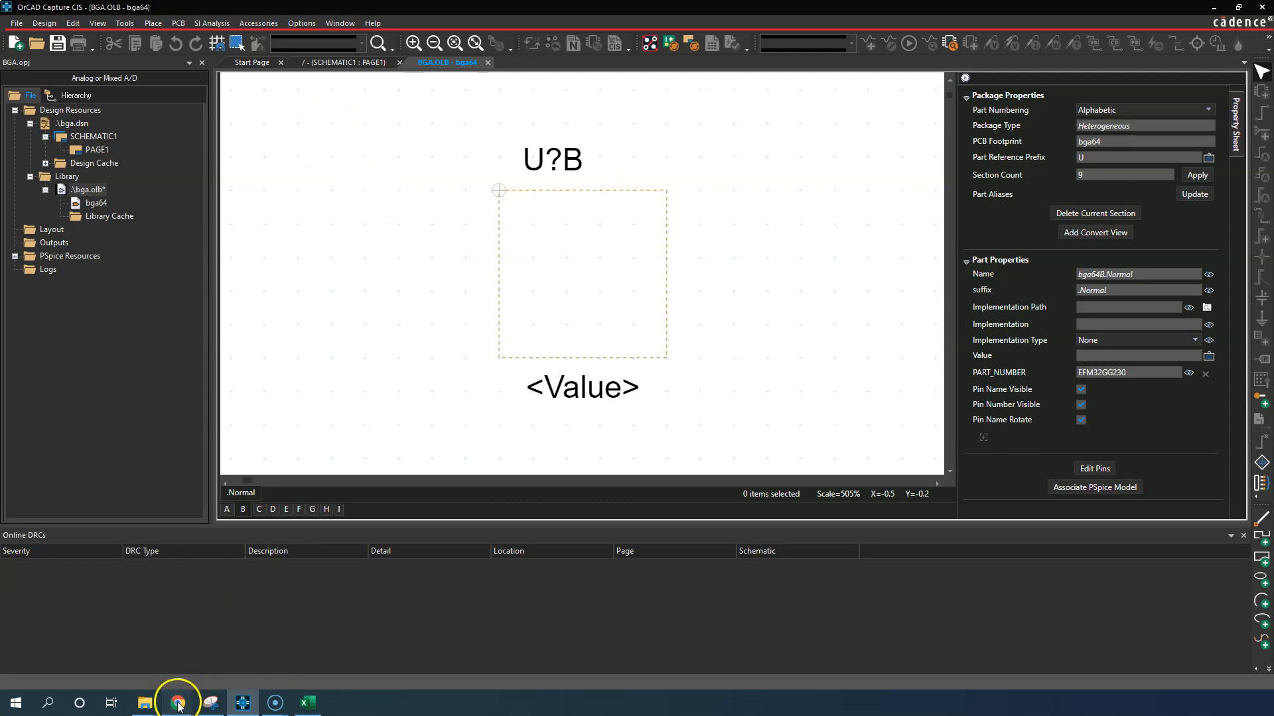
Consult the datasheet pinout in Chrome and set up section B's pin array in OrCAD Capture with starting name PD and starting number 7
mouse_move(178, 703)
left_click(248, 652)
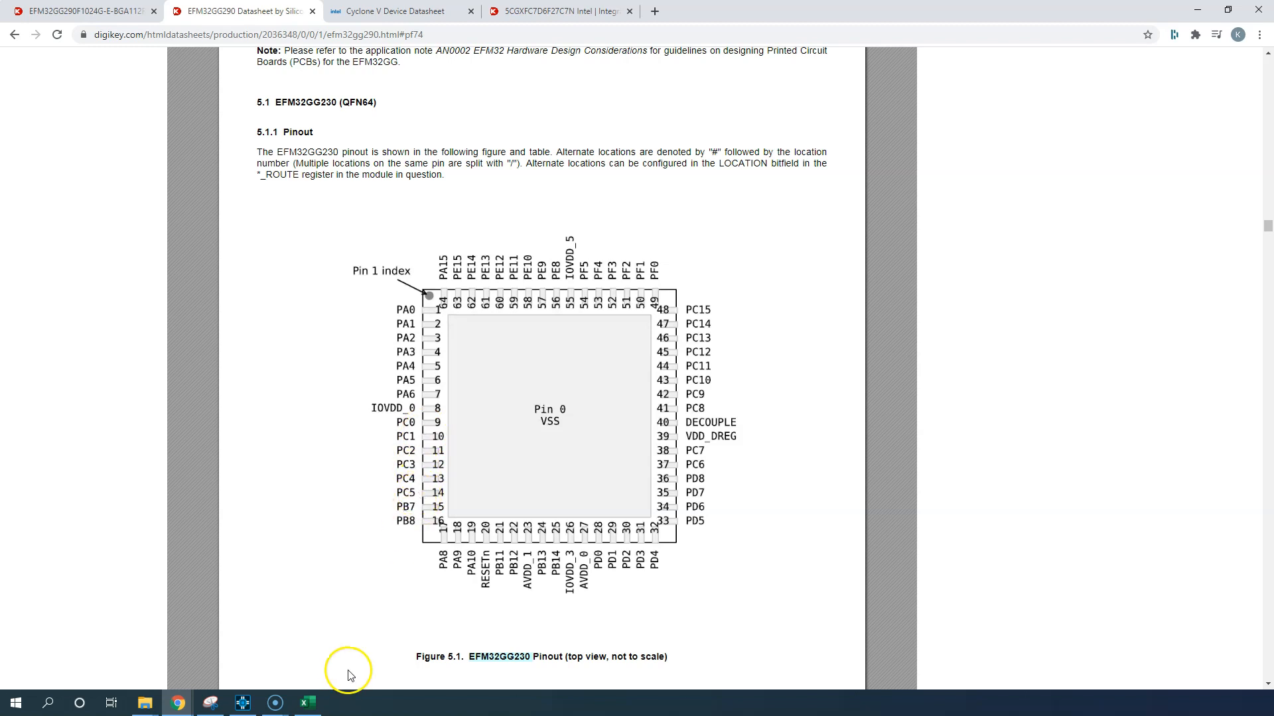
left_click(243, 702)
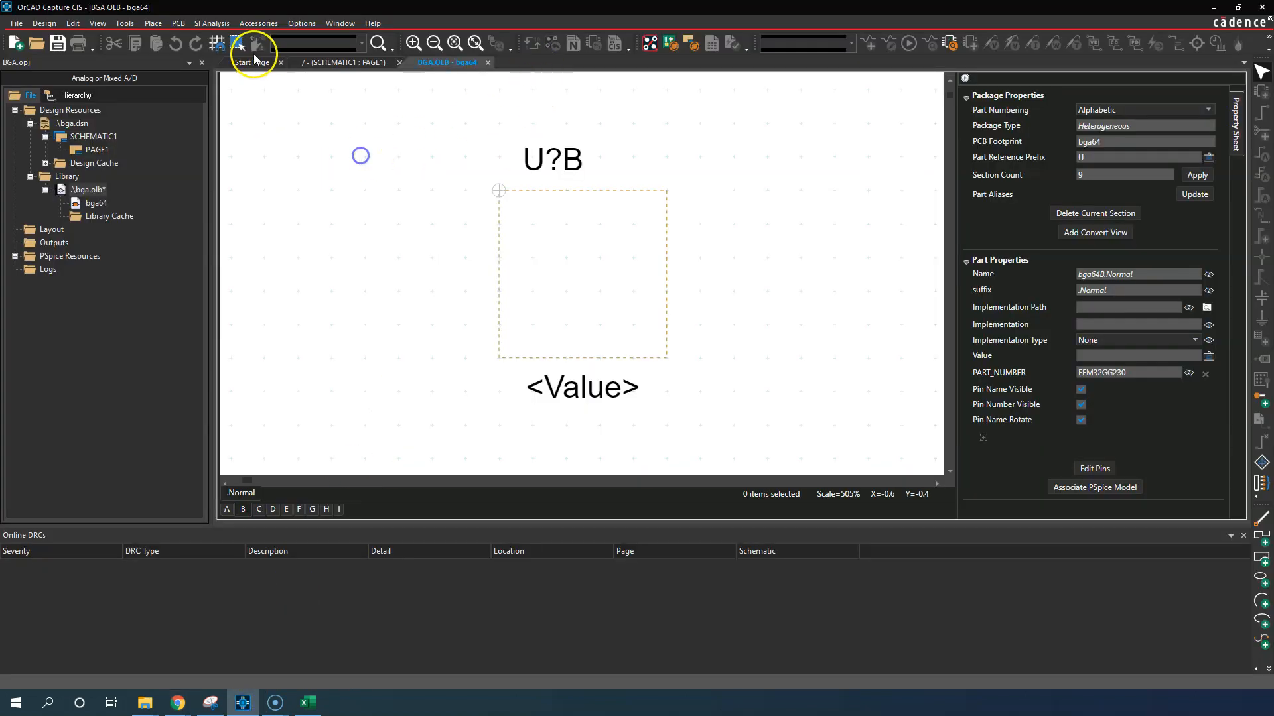
left_click(153, 22)
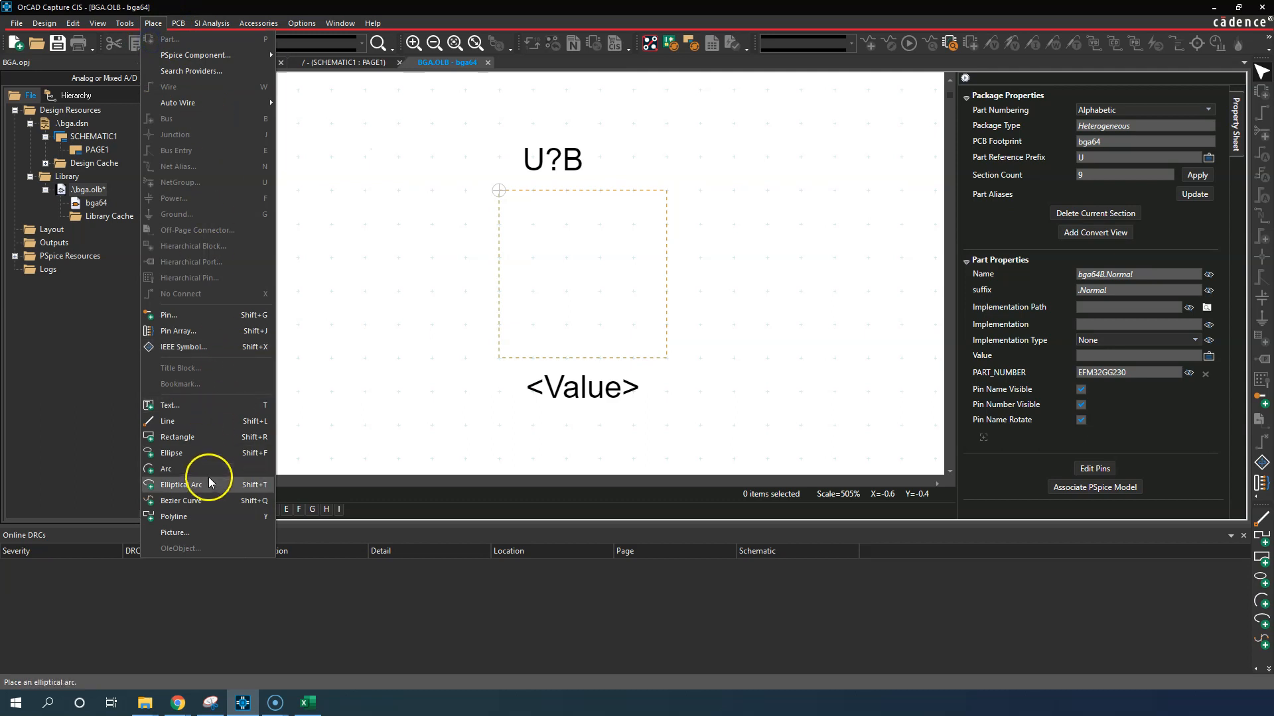
left_click(220, 330)
double_click(716, 226)
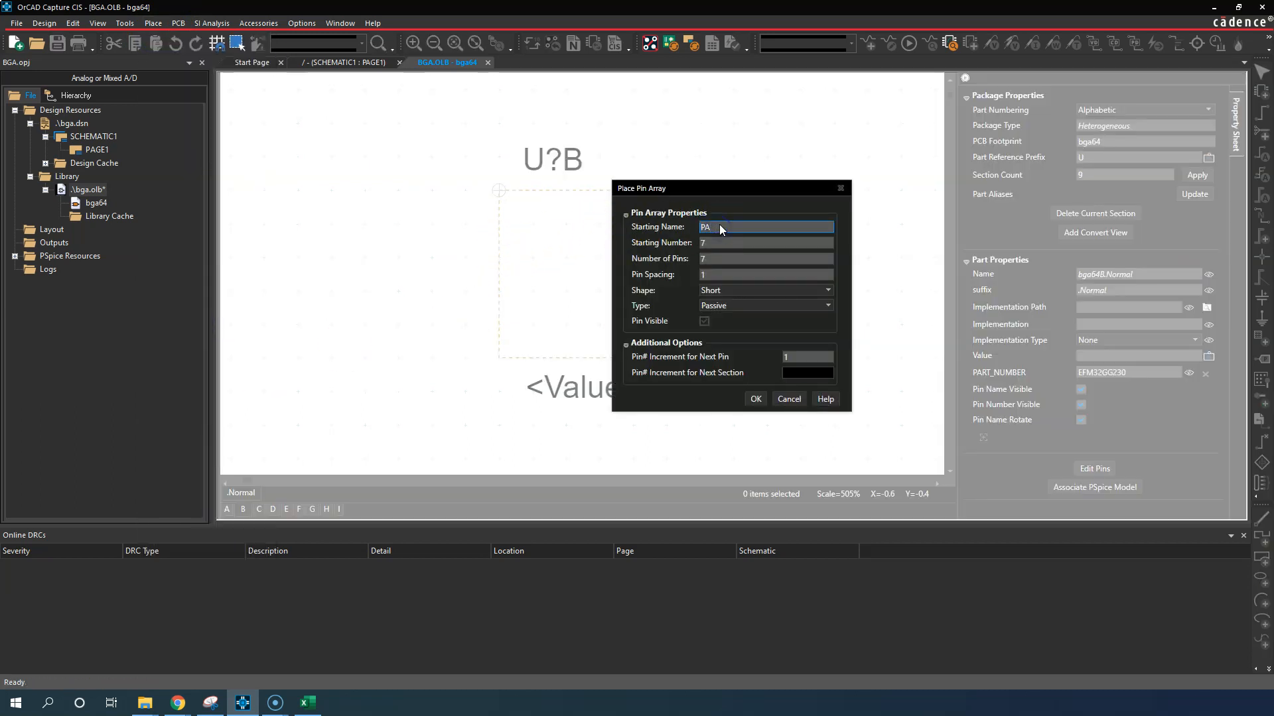
type("PC")
left_click(723, 242)
key("Tab")
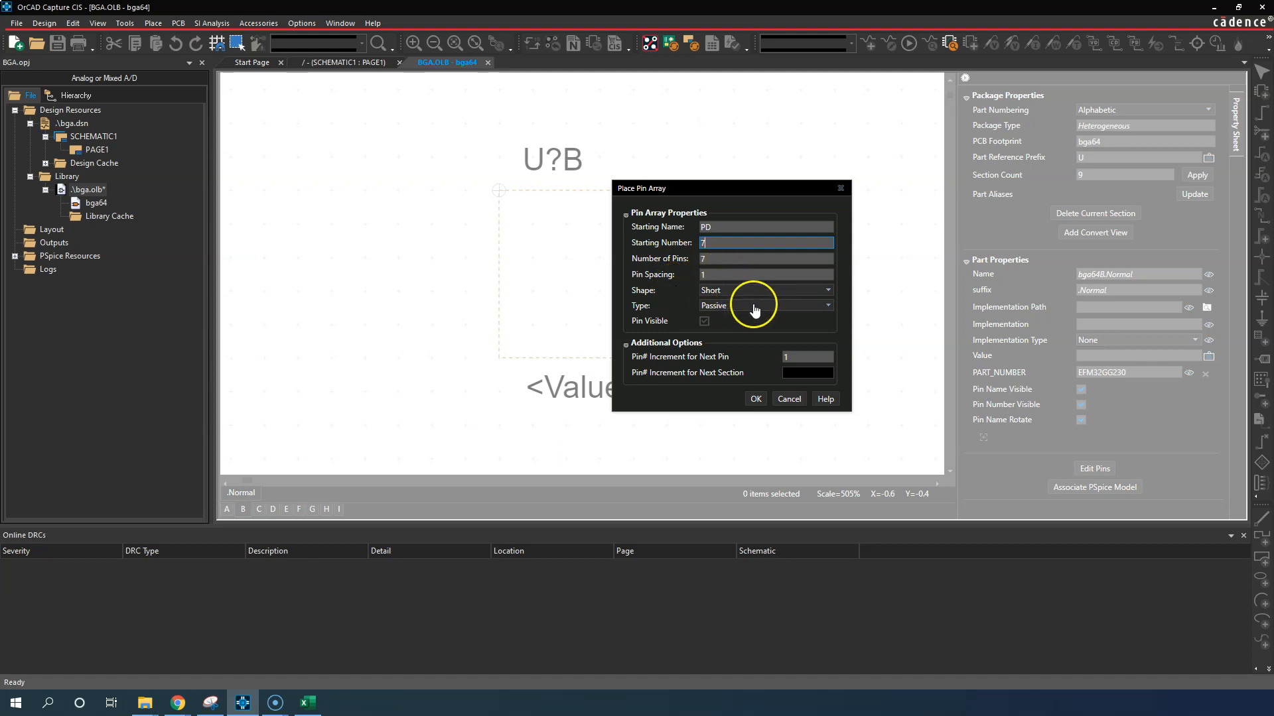
Place the seven-pin PD array along the left edge of section B's part body
left_click(757, 402)
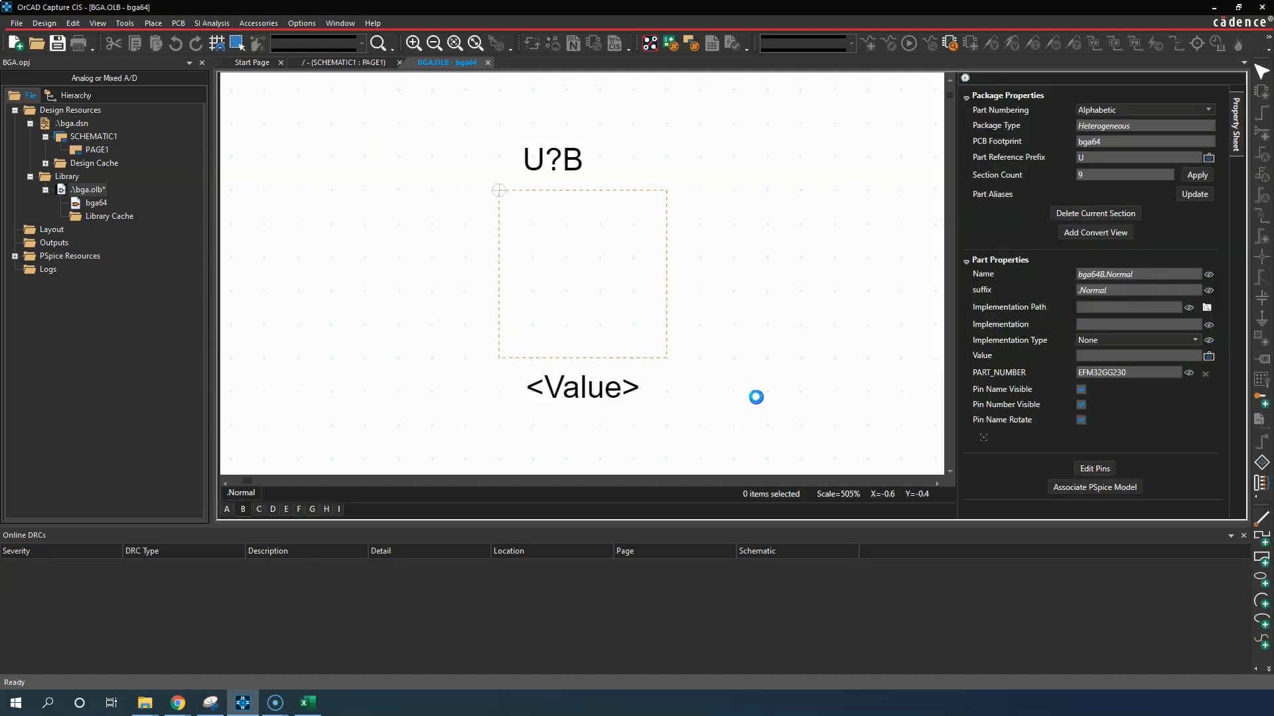
left_click(481, 216)
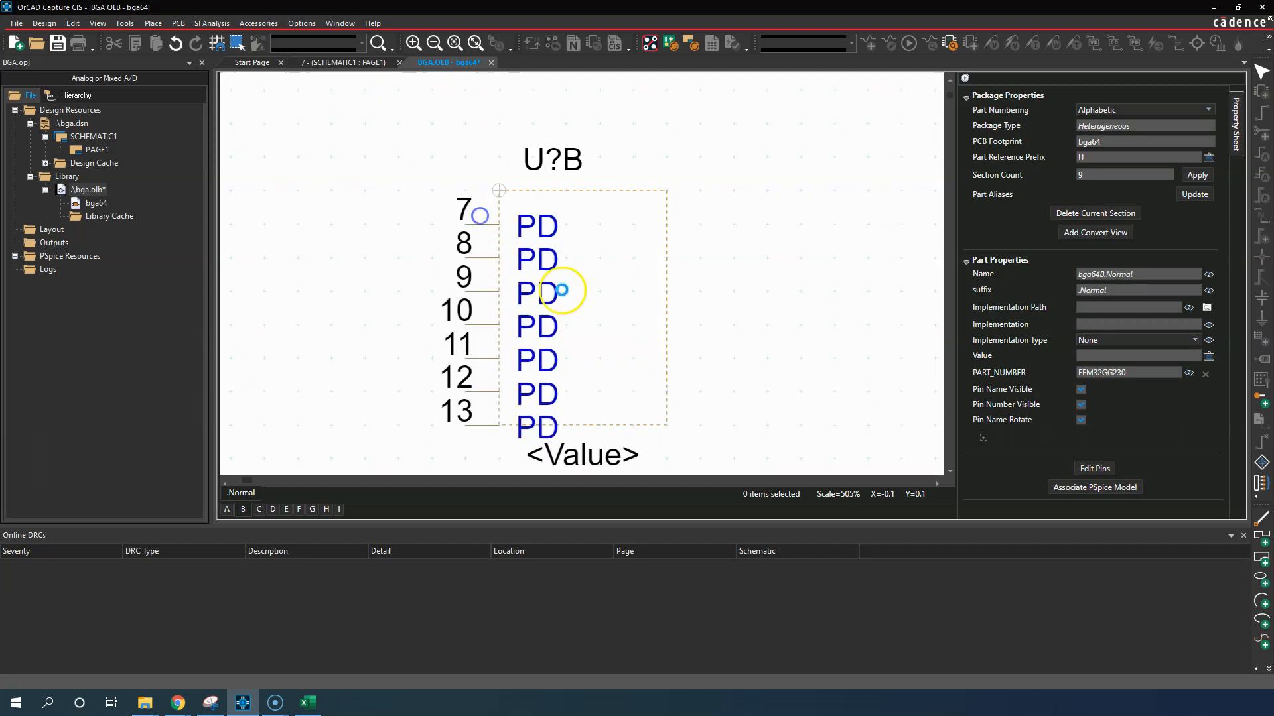
right_click(727, 287)
left_click(714, 245)
Rename the pins numbered 7 and 8 in section B as PD7 and PD8
double_click(537, 227)
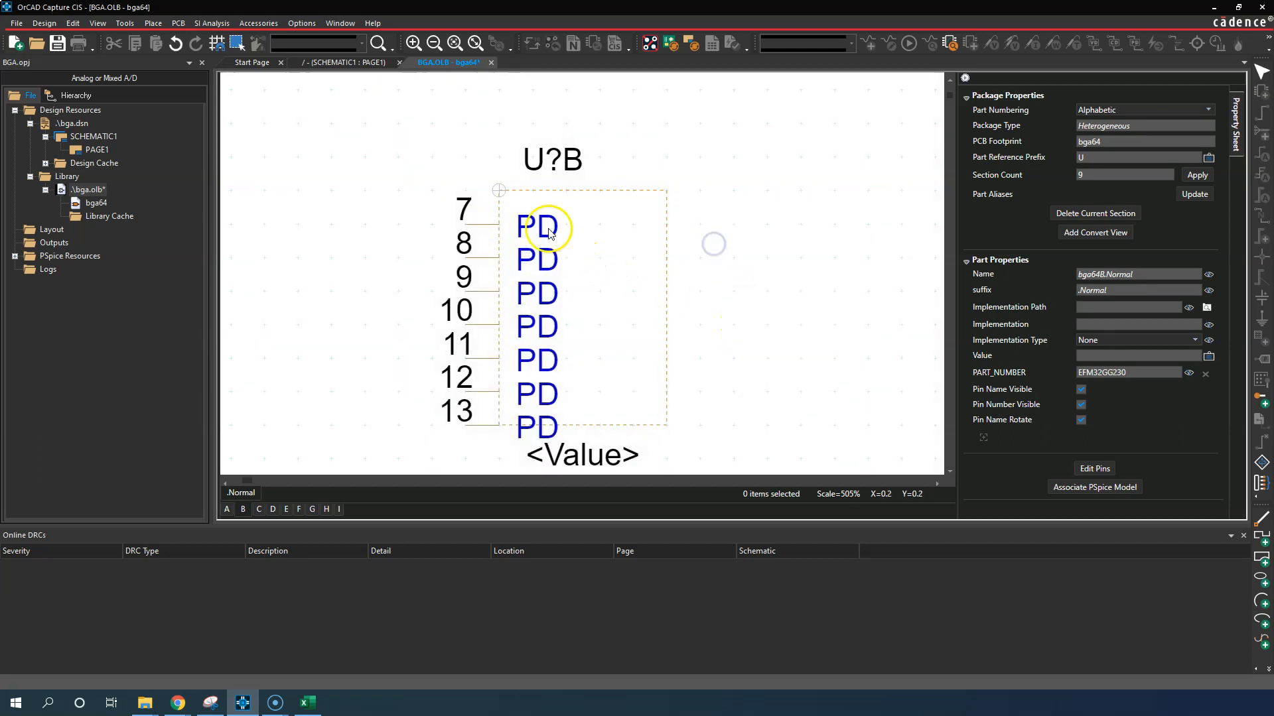
left_click(1098, 147)
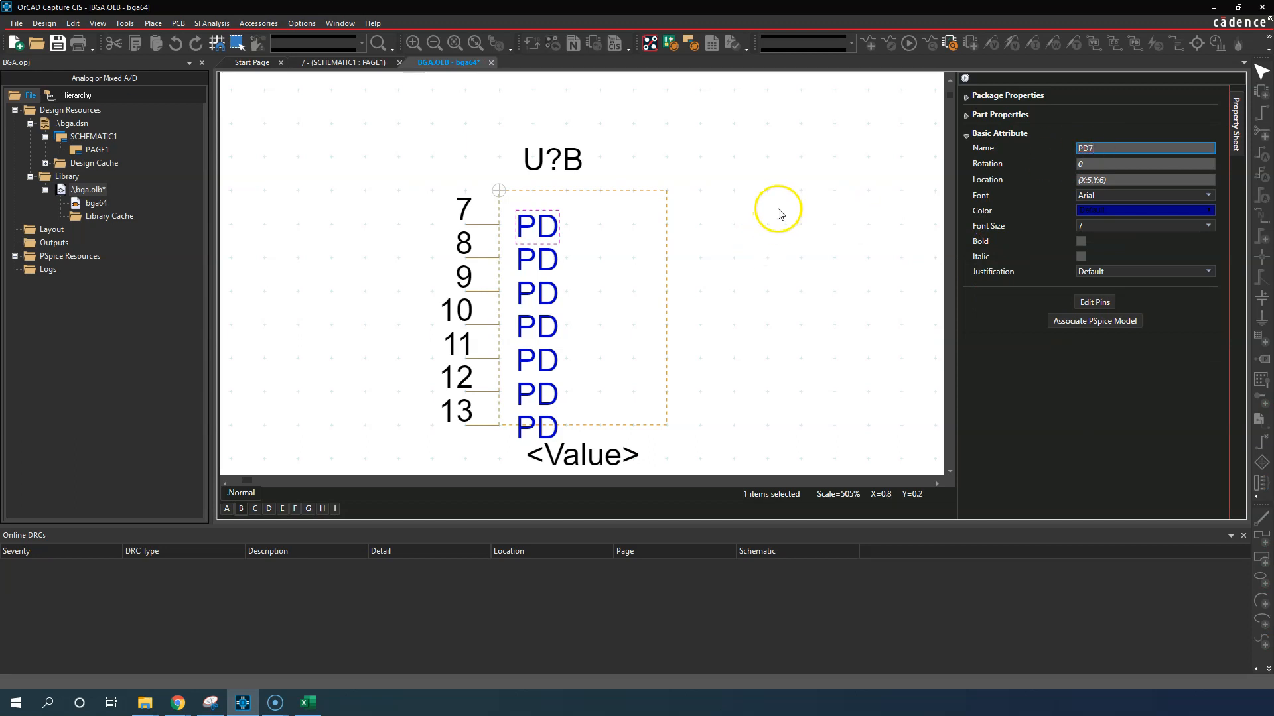
key("Tab")
double_click(545, 260)
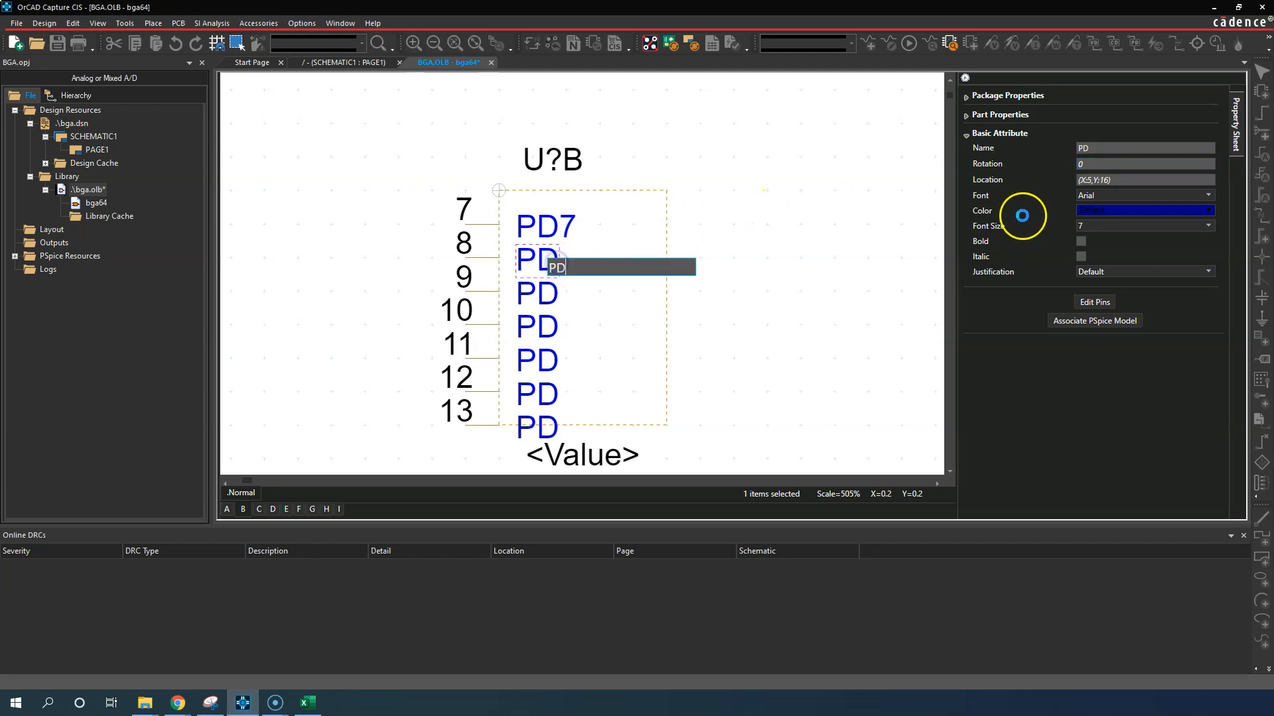
type("8")
key("Return")
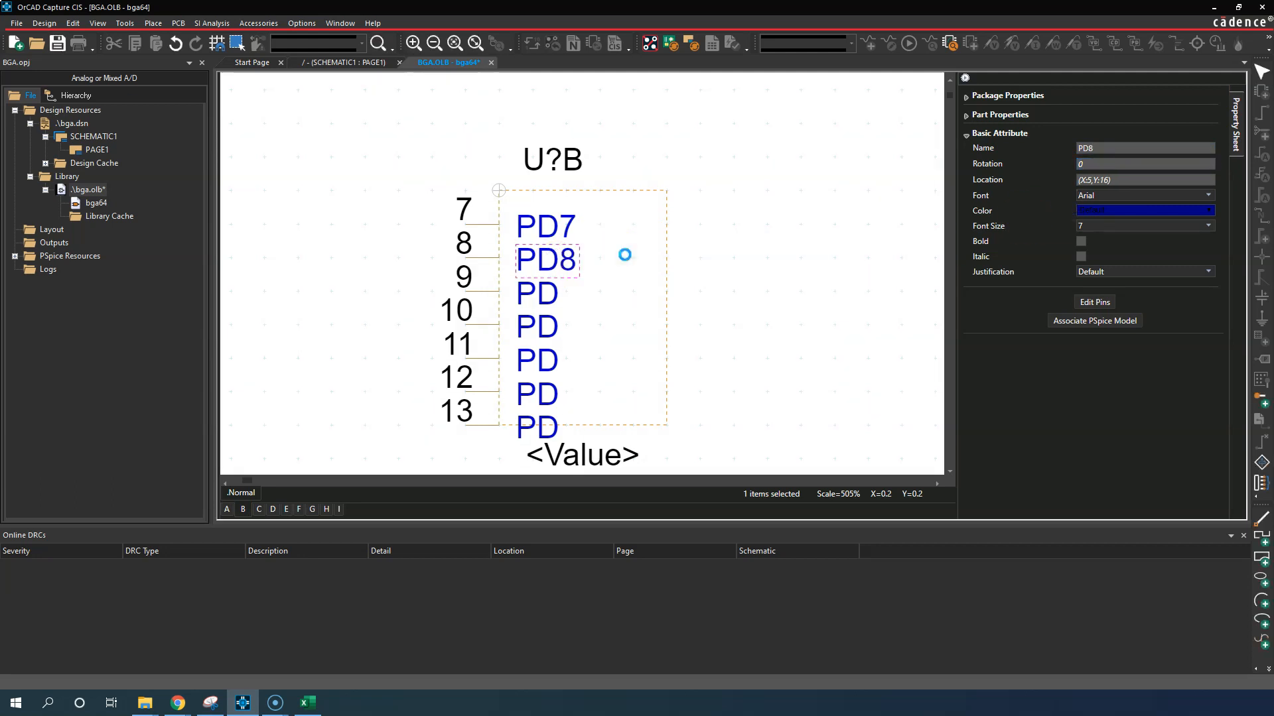
Rename the pins numbered 9 and 10 in section B as PD9 and PD10
left_click(519, 292)
double_click(519, 292)
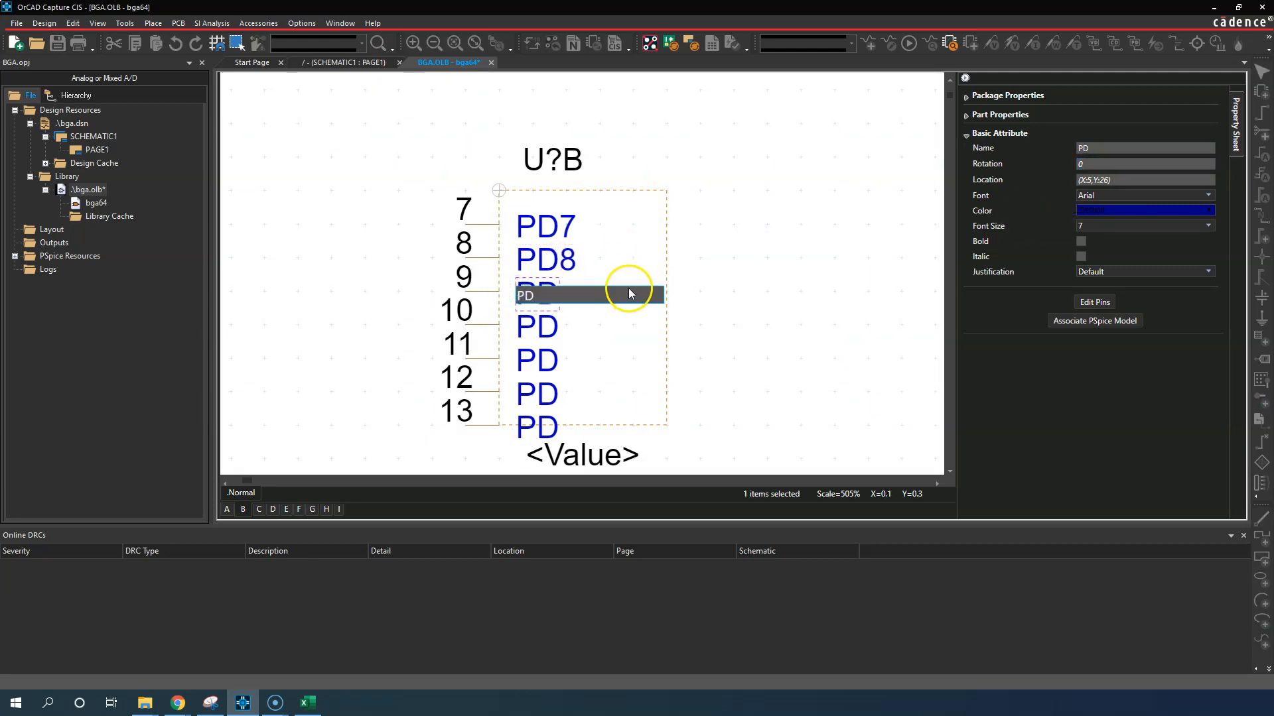
type("9")
key("Return")
left_click(521, 326)
double_click(522, 326)
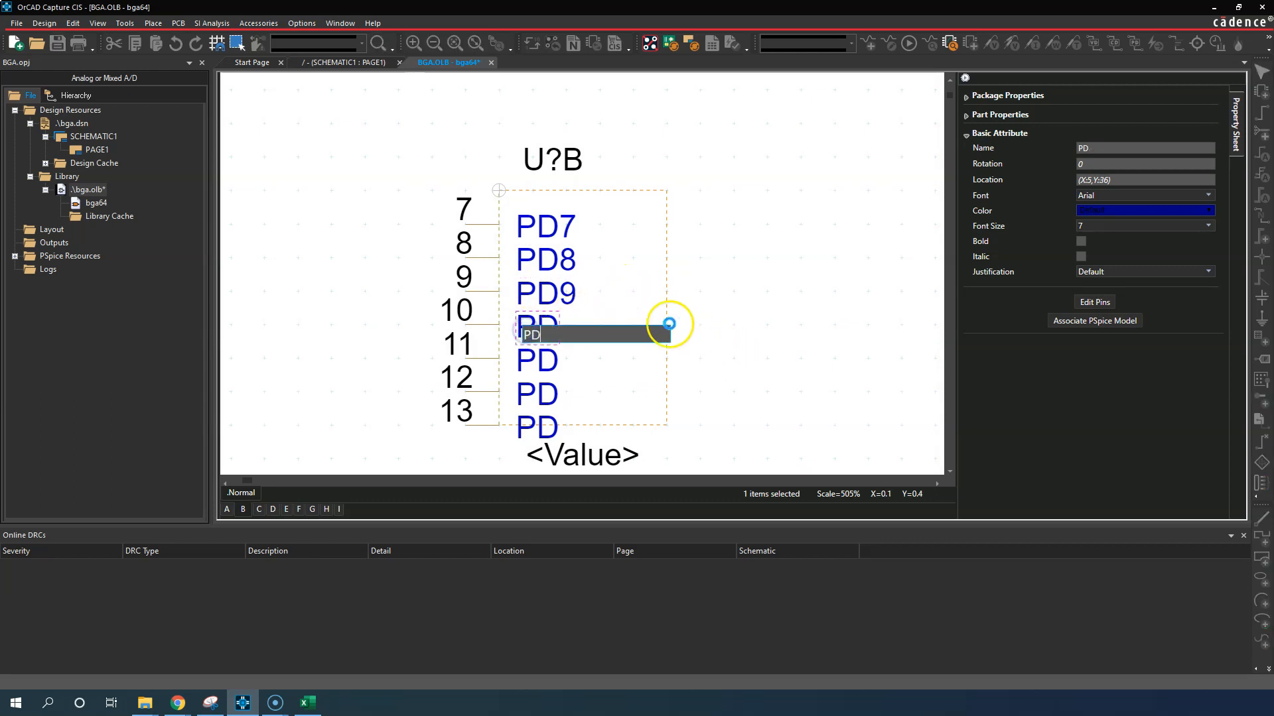
type("10")
key("Return")
Rename the pin numbered 11 in section B as PD11
left_click(639, 363)
double_click(639, 365)
type("11")
key("Return")
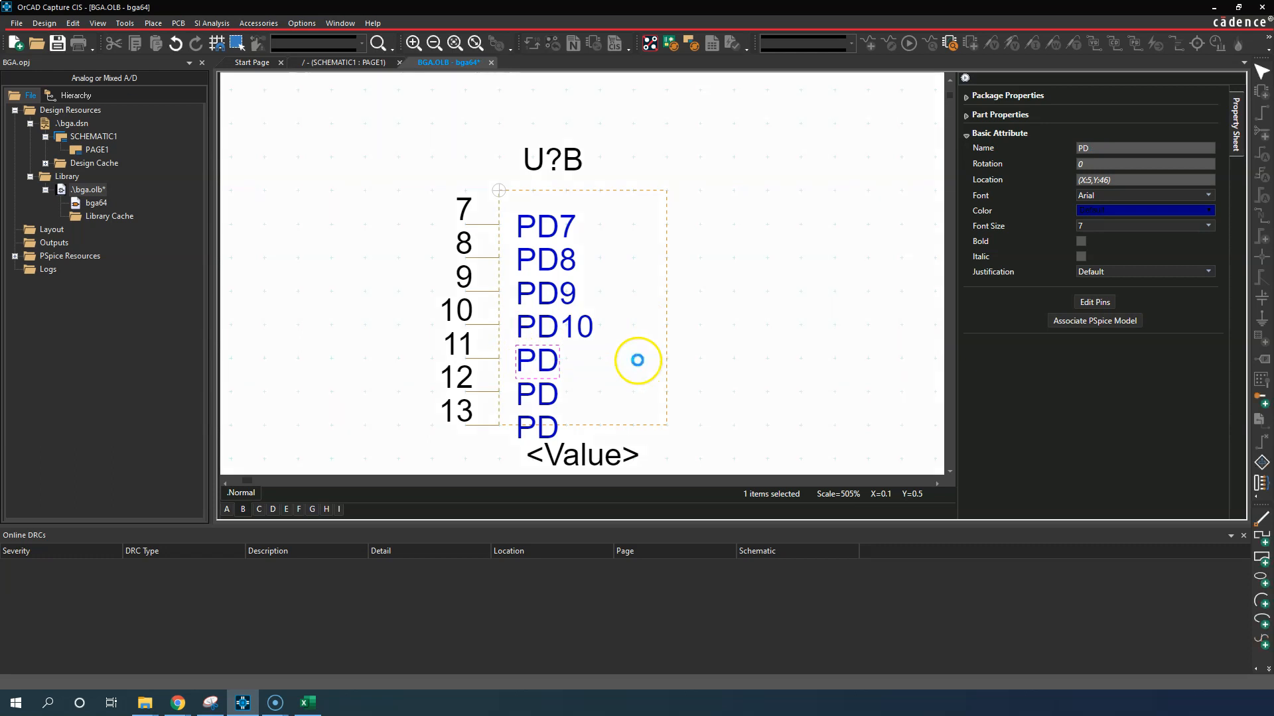
Rename the pins numbered 12 and 13 in section B as PD12 and PD13
left_click(550, 408)
double_click(651, 397)
type("12")
key("Return")
left_click(548, 426)
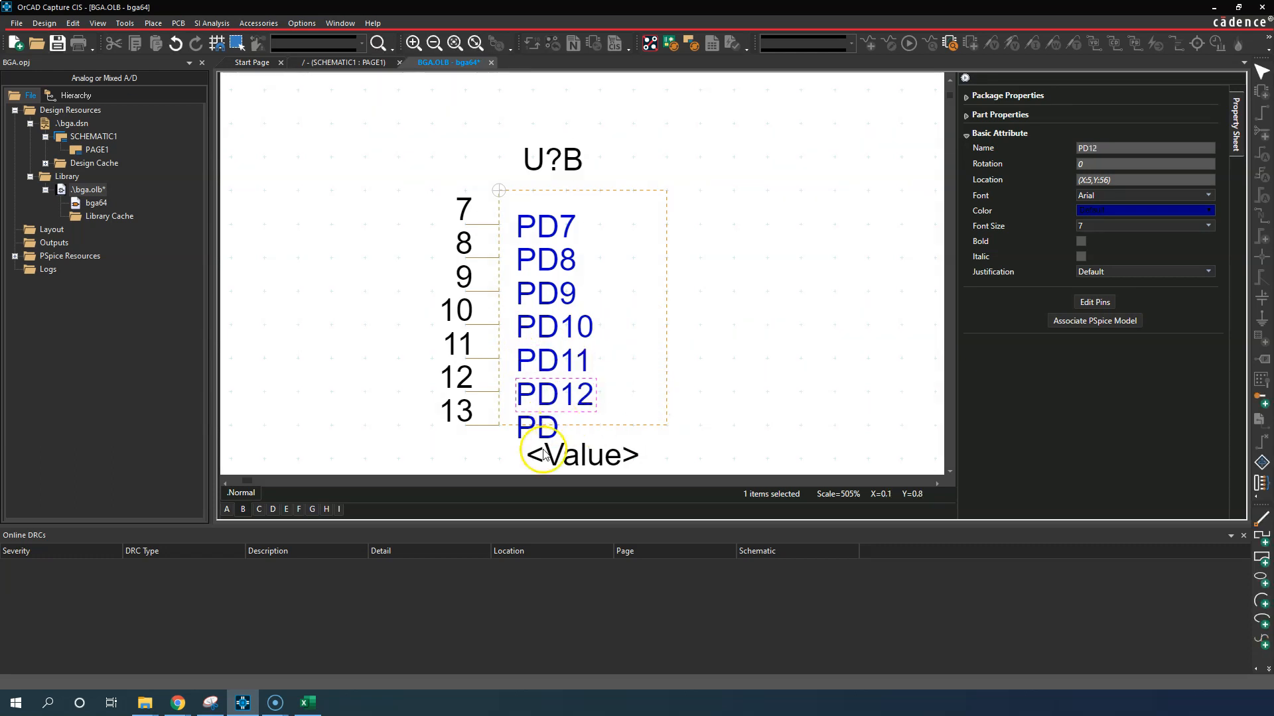
double_click(632, 414)
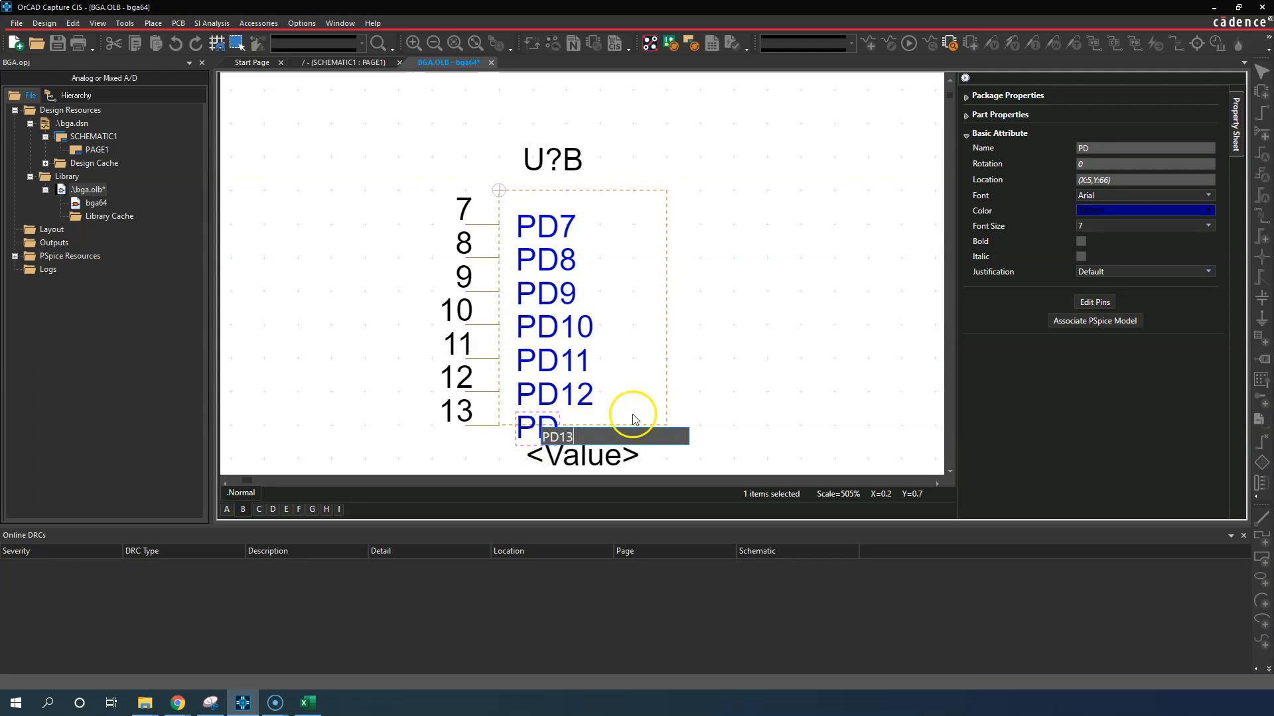
type("13")
key("Return")
Extend section B's part body downward by one grid step so it encloses the PD13 pin
left_click(705, 180)
left_click(660, 427)
left_click_drag(663, 427, 662, 460)
left_click(749, 332)
scroll(772, 267, "down", 3)
scroll(775, 263, "down", 1)
scroll(776, 261, "up", 2)
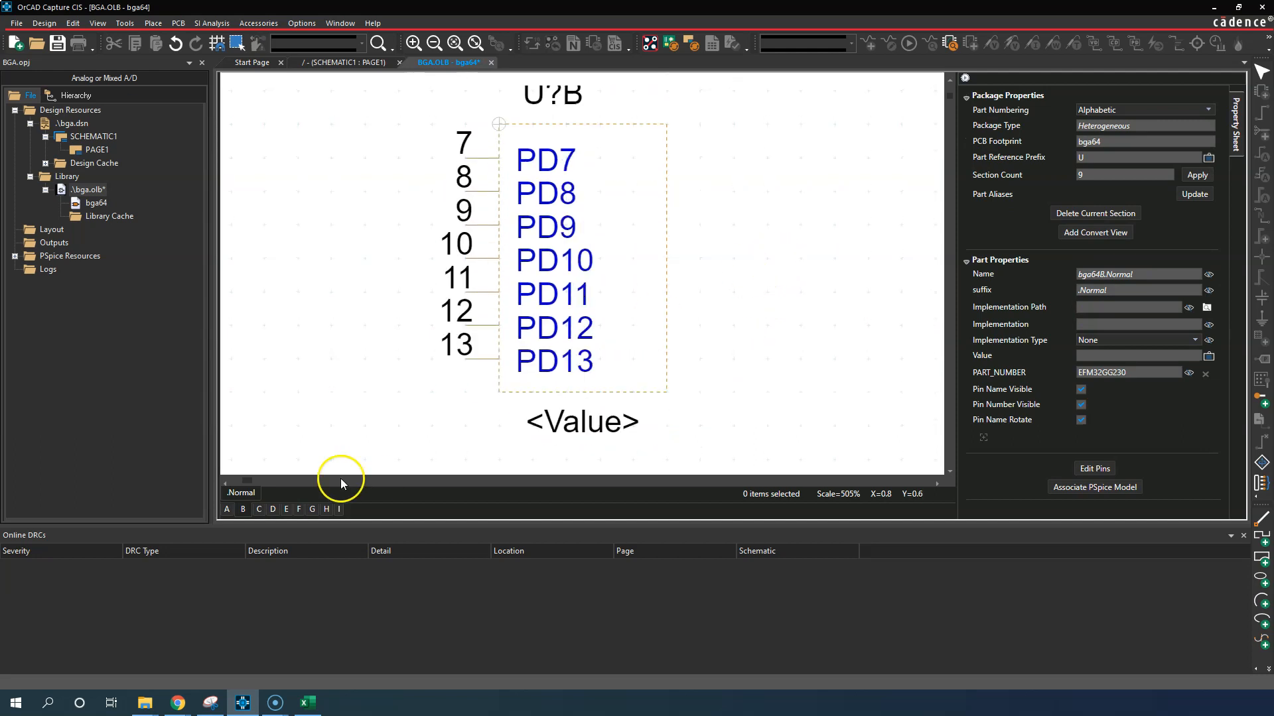
Copy the outline rectangle from section A and paste it over section B's part body, aligned to the body origin
left_click(227, 509)
left_click(623, 114)
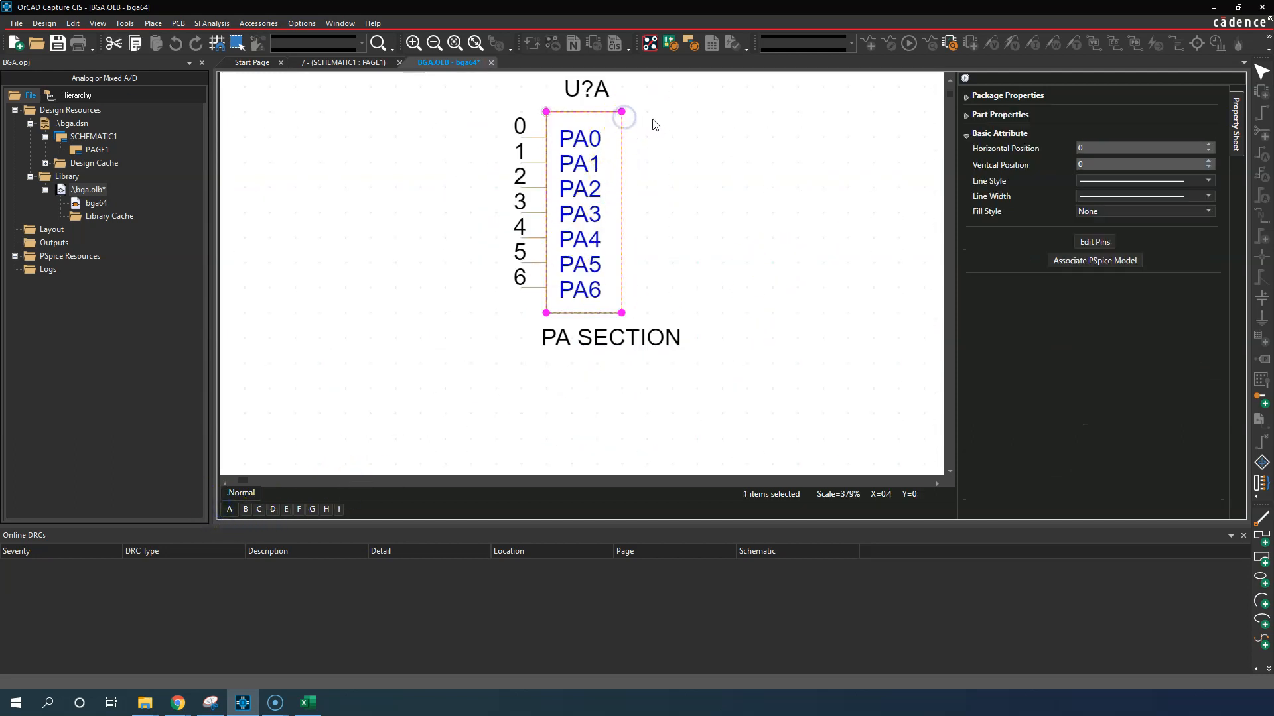
left_click(692, 261)
left_click(246, 510)
key("ctrl+v")
left_click(504, 122)
left_click(742, 132)
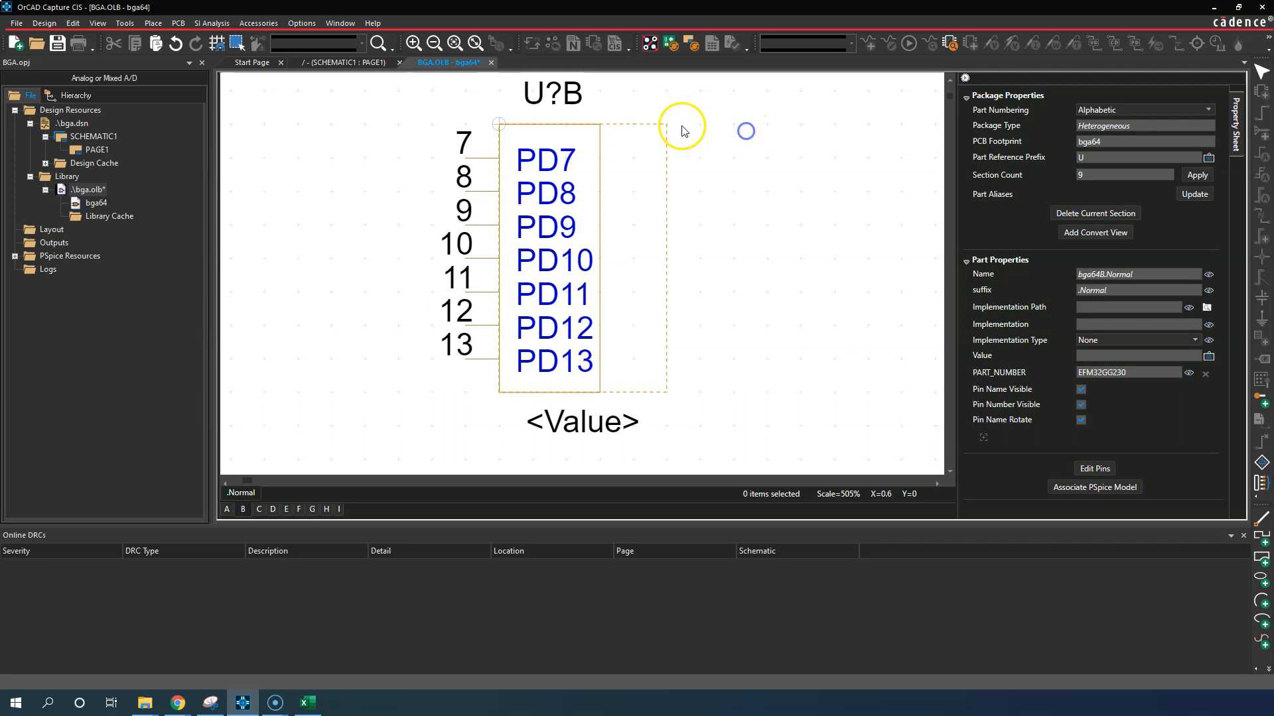
Narrow section B's part body to match the width of the pasted rectangle and save the library
left_click_drag(666, 125, 600, 125)
left_click(737, 167)
left_click(728, 225)
key("ctrl+s")
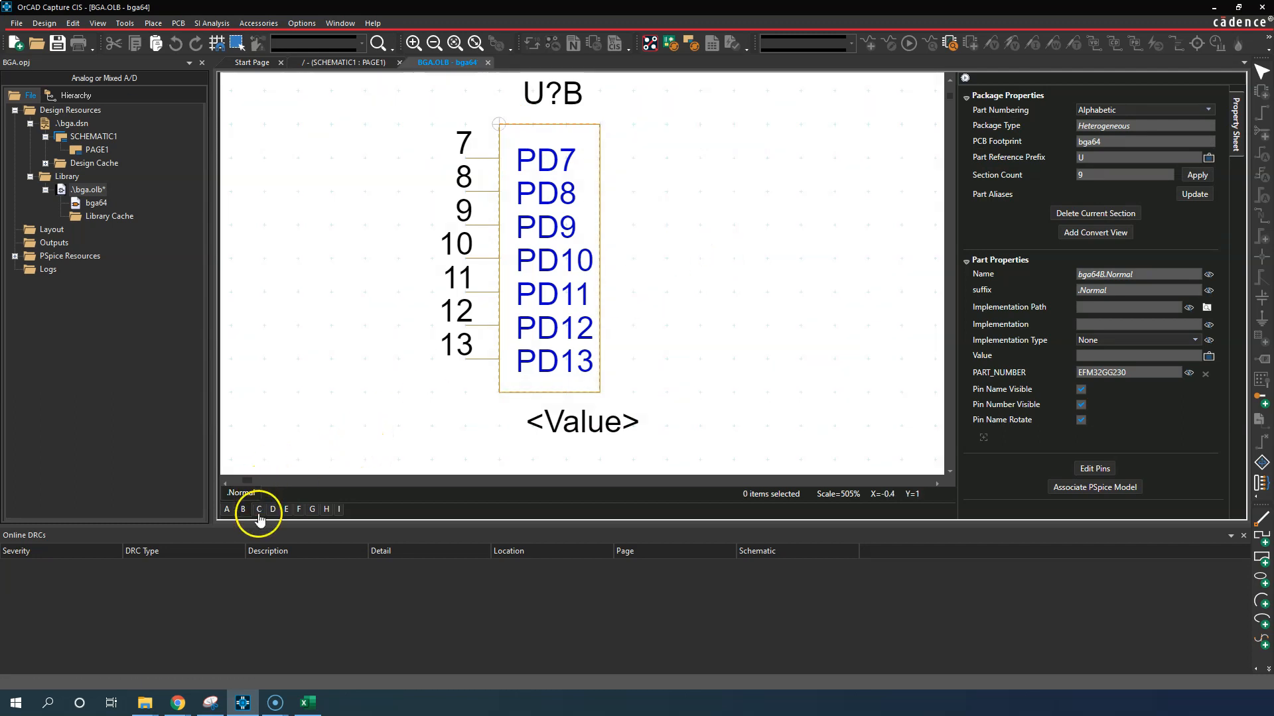
Set section B's value text to SECTION2
left_click(375, 181)
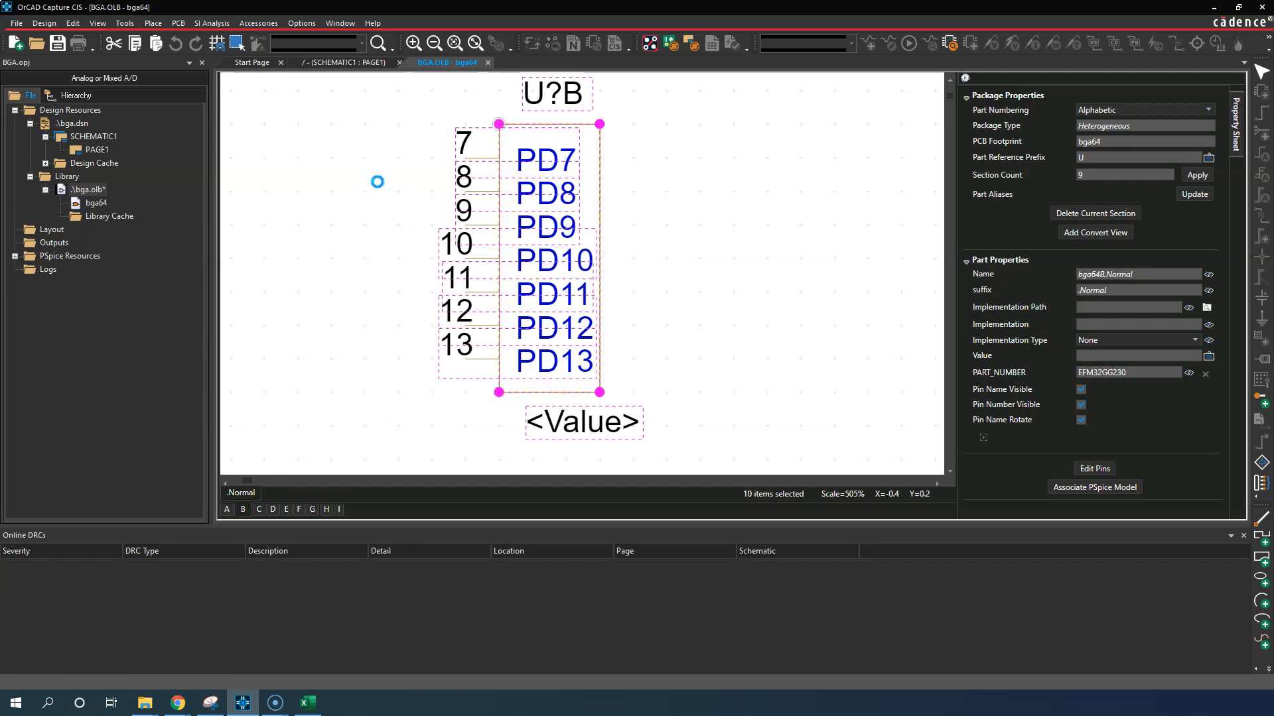
left_click(570, 424)
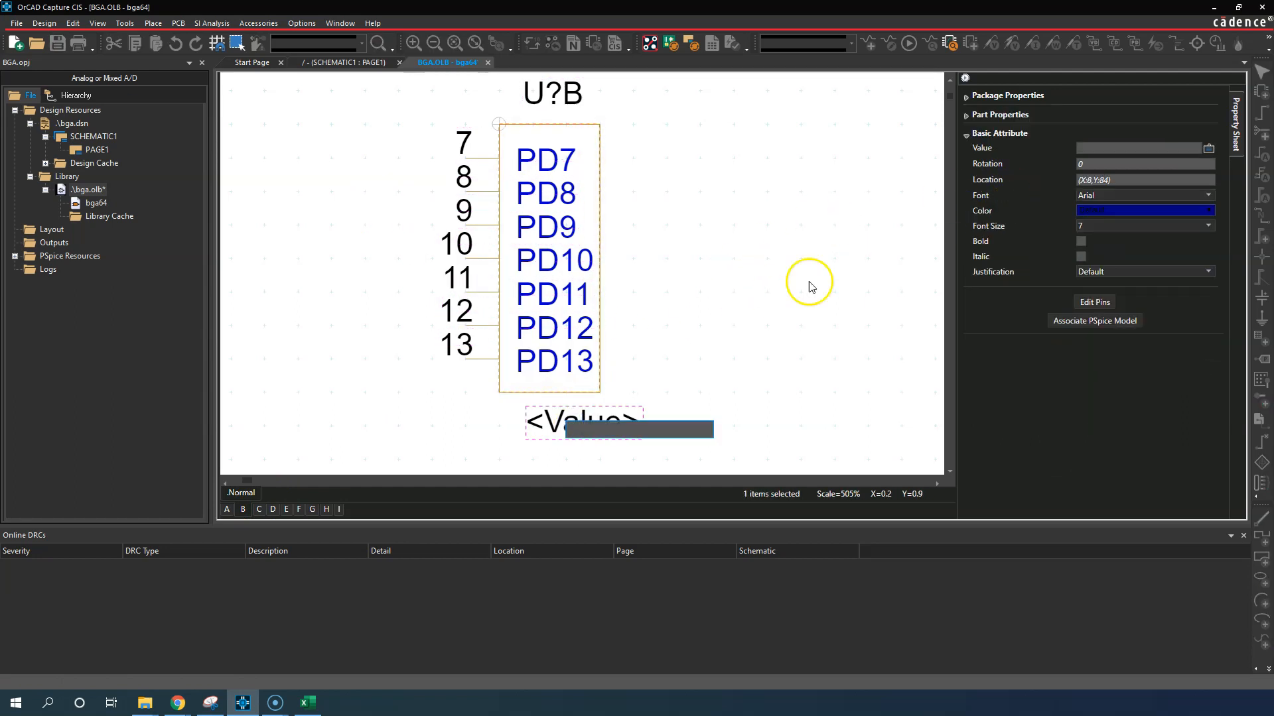
type("SECTION2")
key("Return")
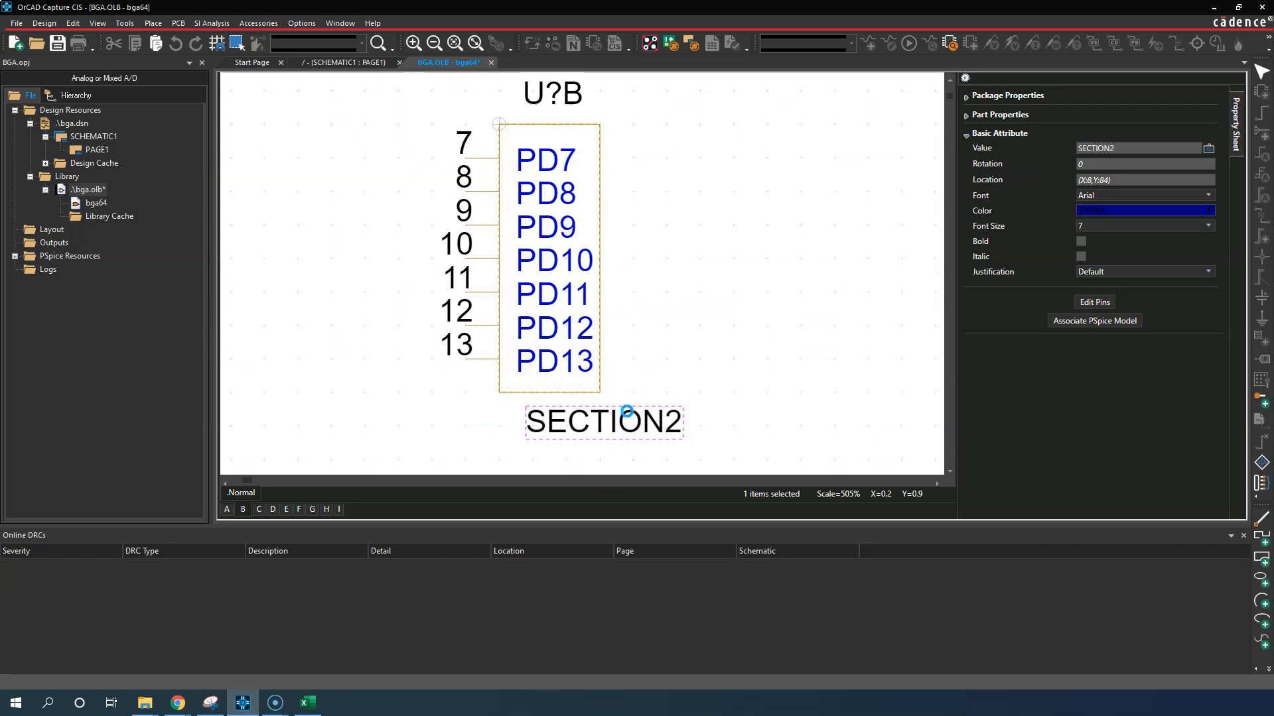
left_click(729, 323)
Copy all of section B's pins, outline and value text into section C
key("ctrl+a")
left_click(339, 385)
left_click(259, 511)
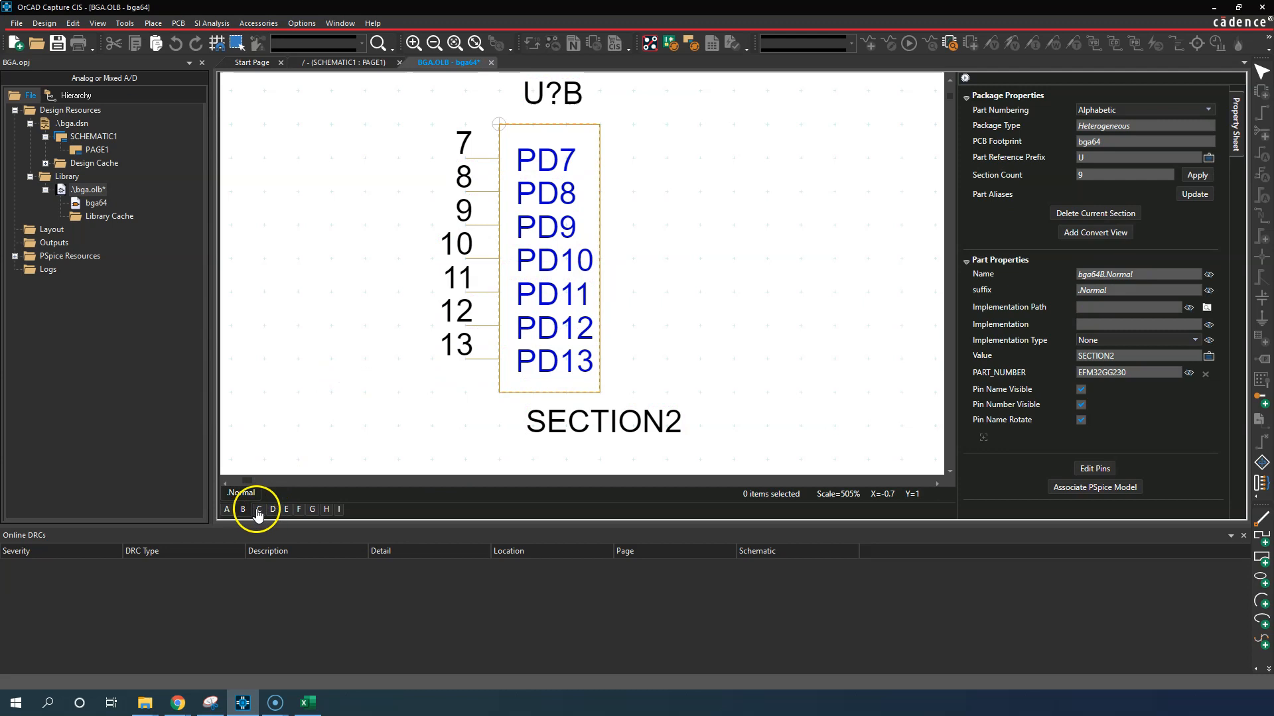
key("ctrl+v")
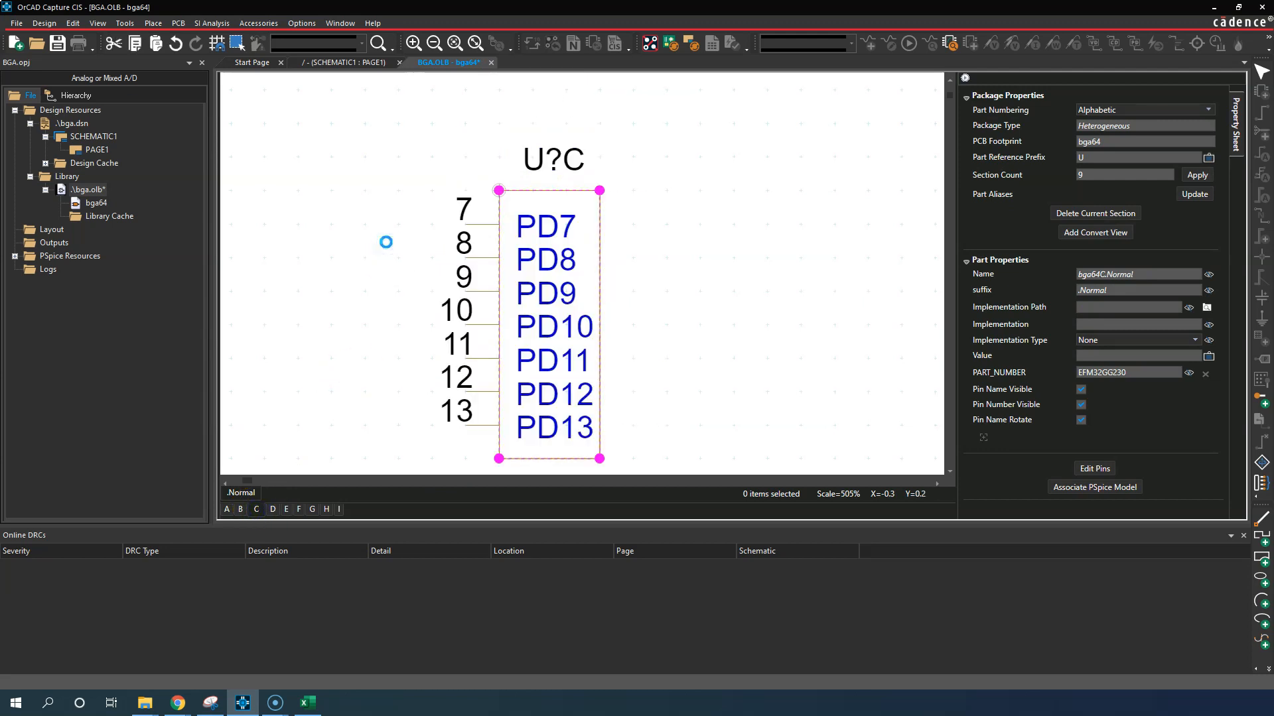
scroll(358, 241, "down", 4)
scroll(381, 250, "up", 2)
Center the value text beneath section C's body and change it to SECTION3
left_click(634, 428)
left_click_drag(635, 431, 579, 421)
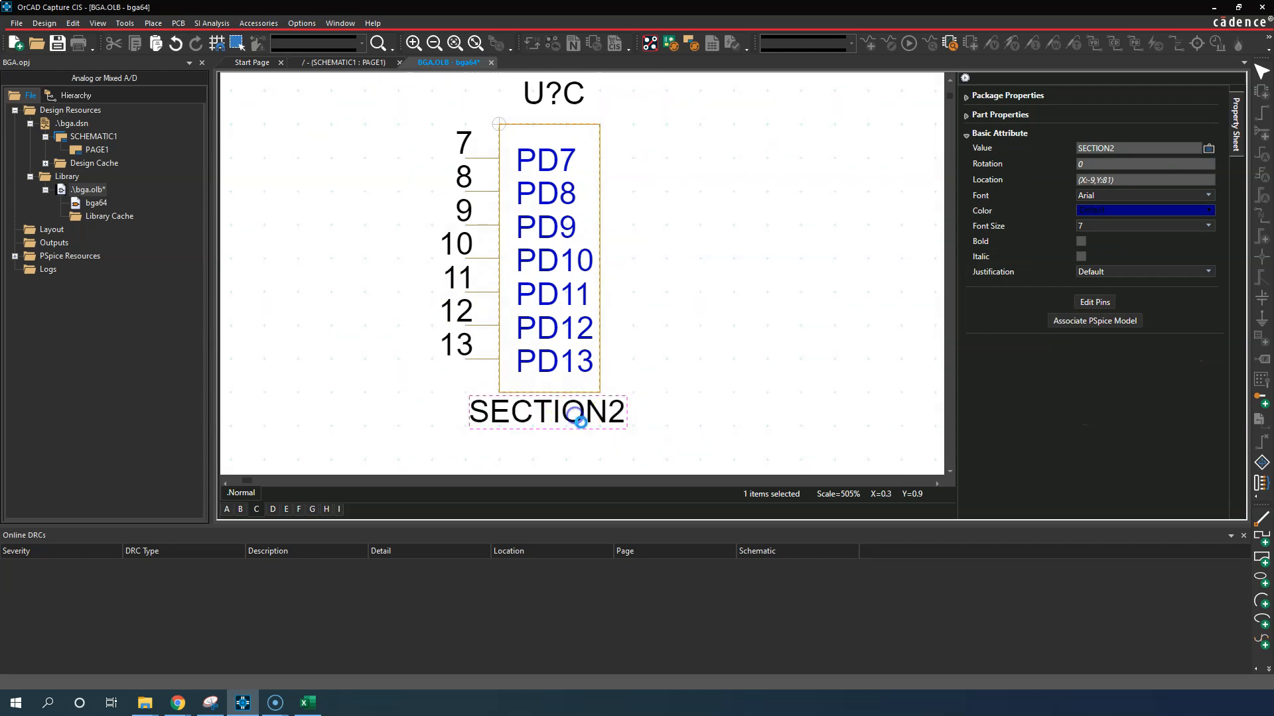
double_click(604, 411)
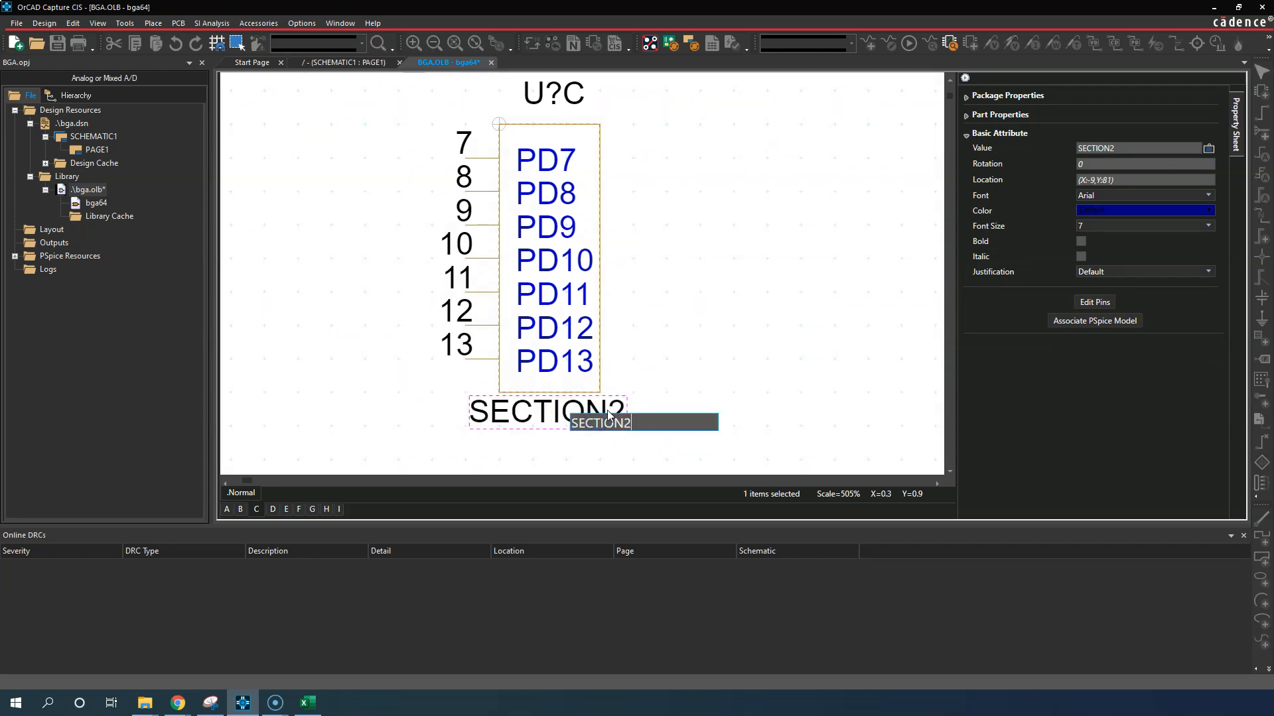
type("3")
key("Return")
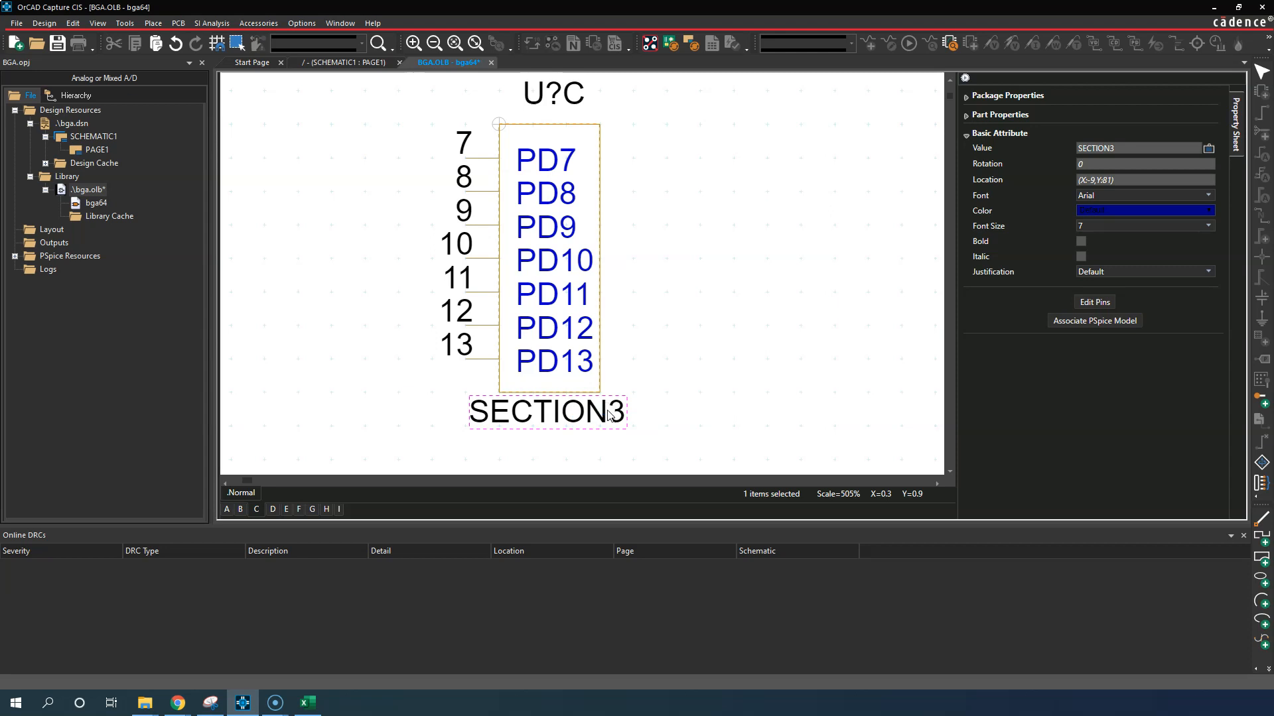
left_click(771, 146)
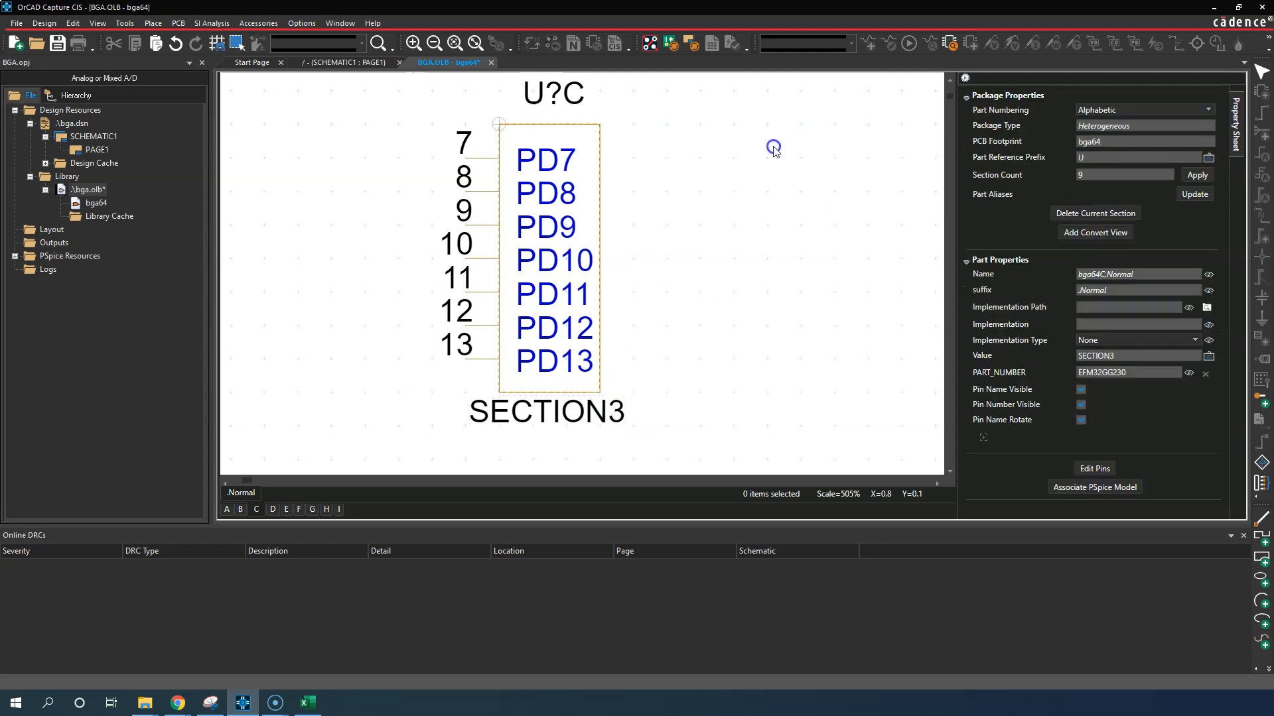
Rename the uppermost pin in section C as PD14 after comparing with section B
left_click(242, 510)
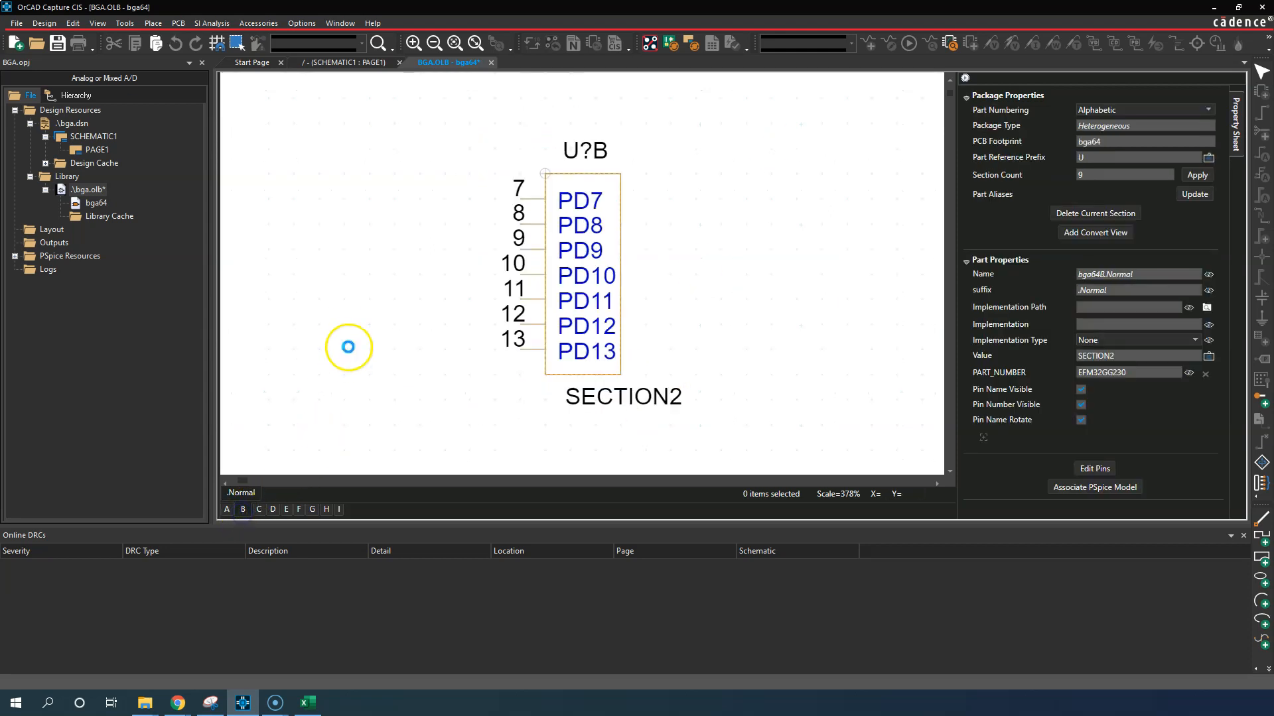
left_click(257, 510)
double_click(584, 202)
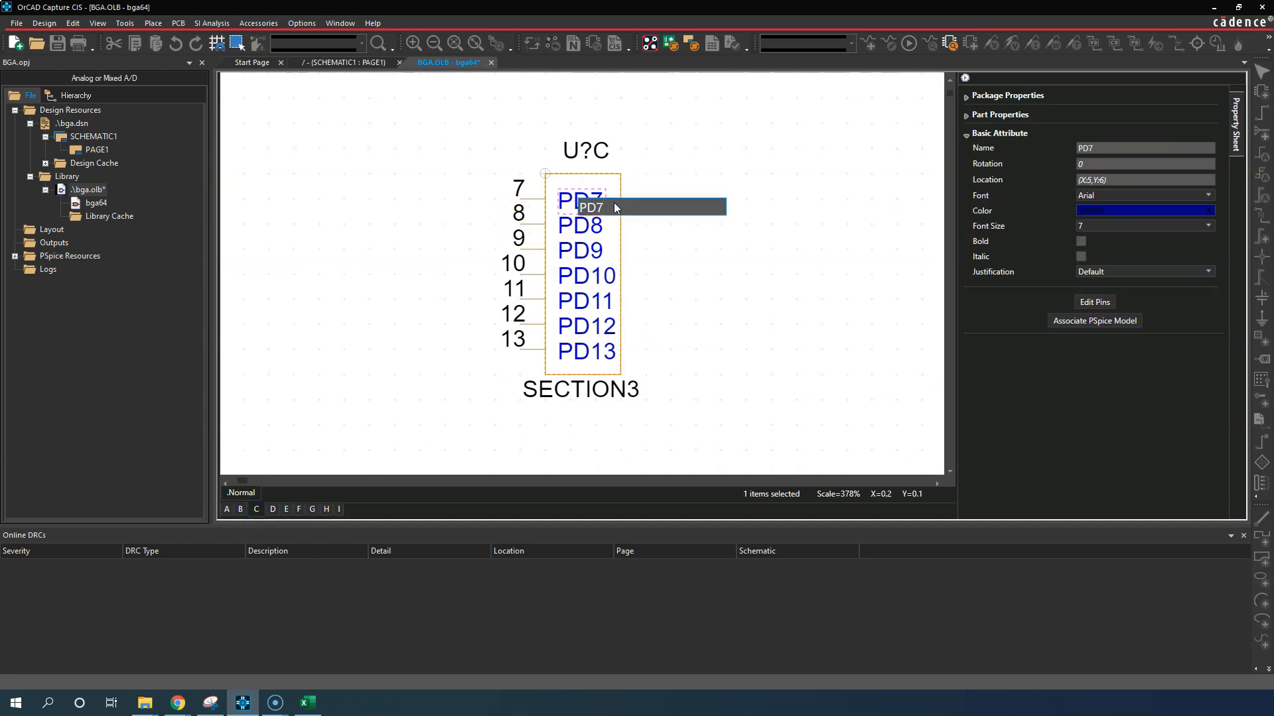
type("14")
key("Return")
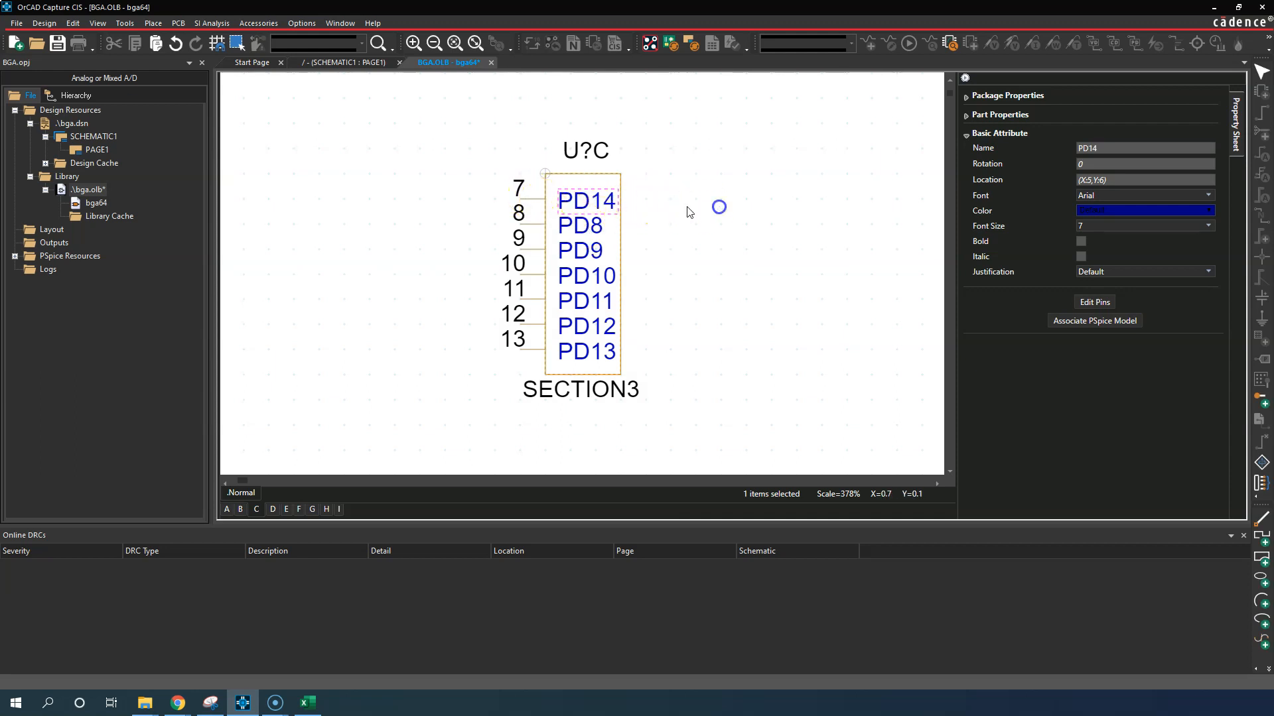
left_click(720, 207)
Select everything in section C and open the pin editing table for its pins
left_click_drag(444, 133, 669, 401)
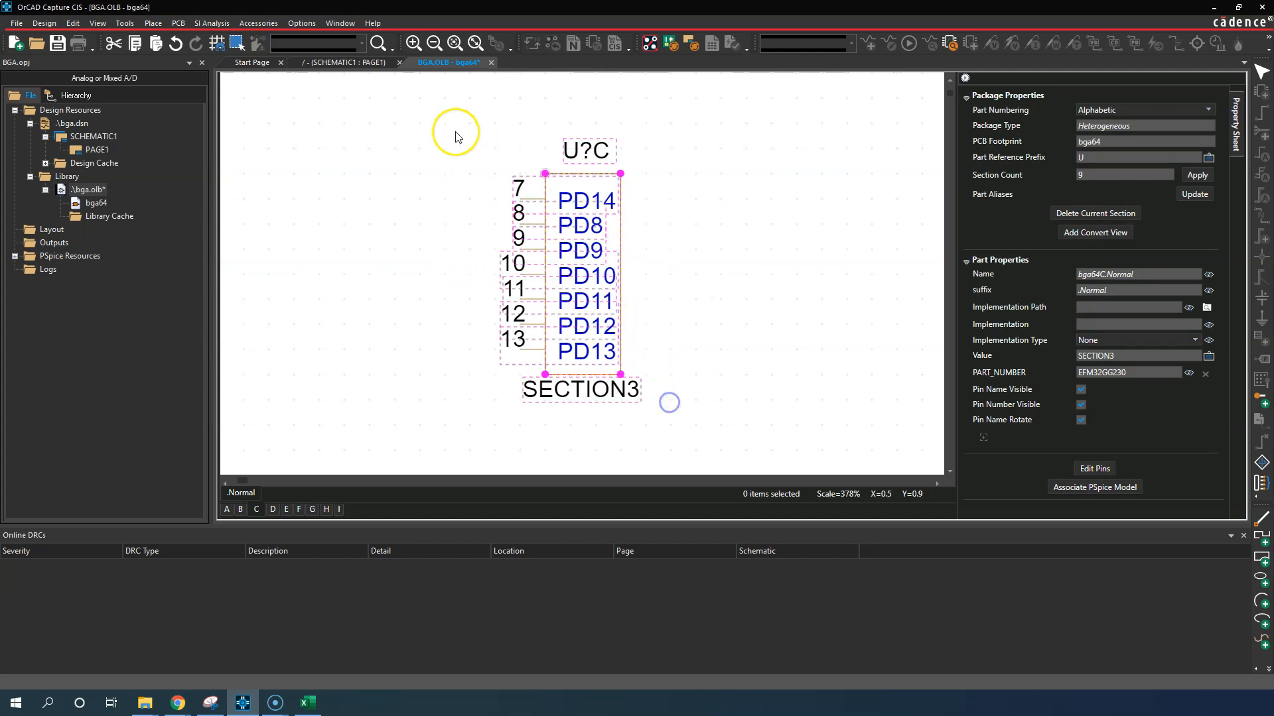
left_click(1095, 470)
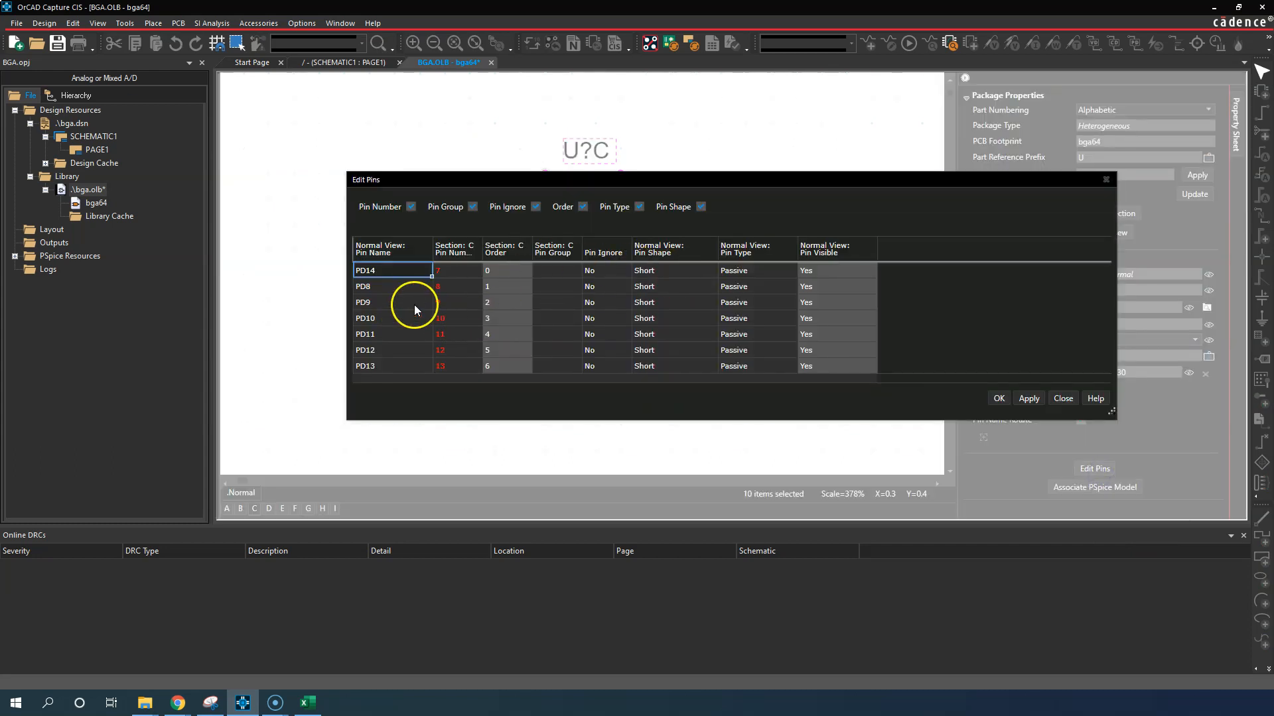
left_click_drag(475, 179, 503, 280)
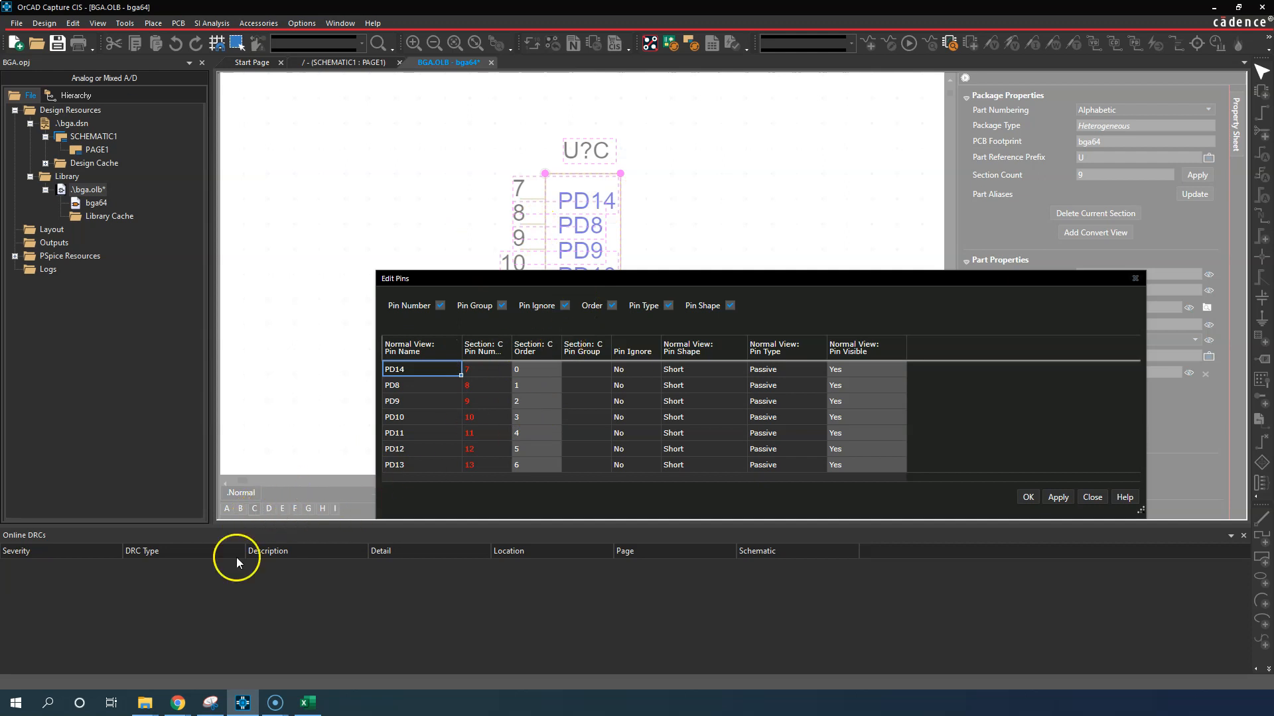
Switch to the browser and check the EFM32GG230 pinout figure in the datasheet, then return to OrCAD Capture
mouse_move(179, 696)
left_click(252, 637)
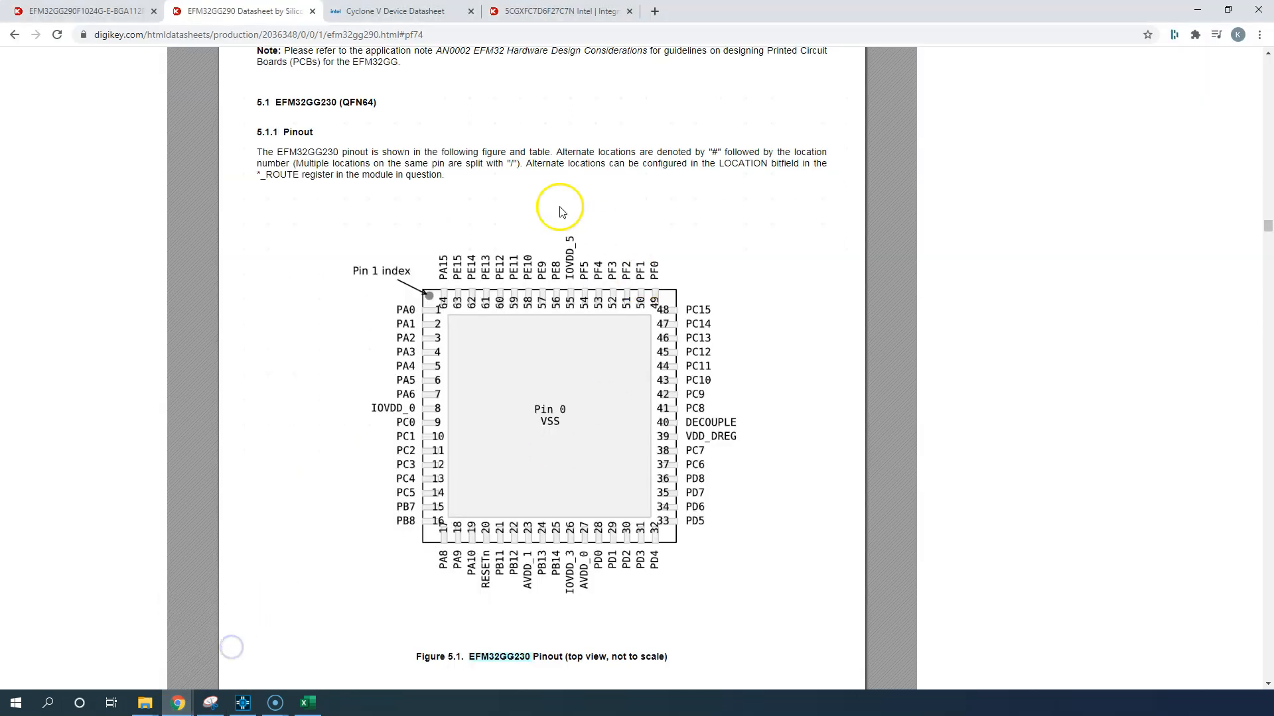
left_click(1228, 10)
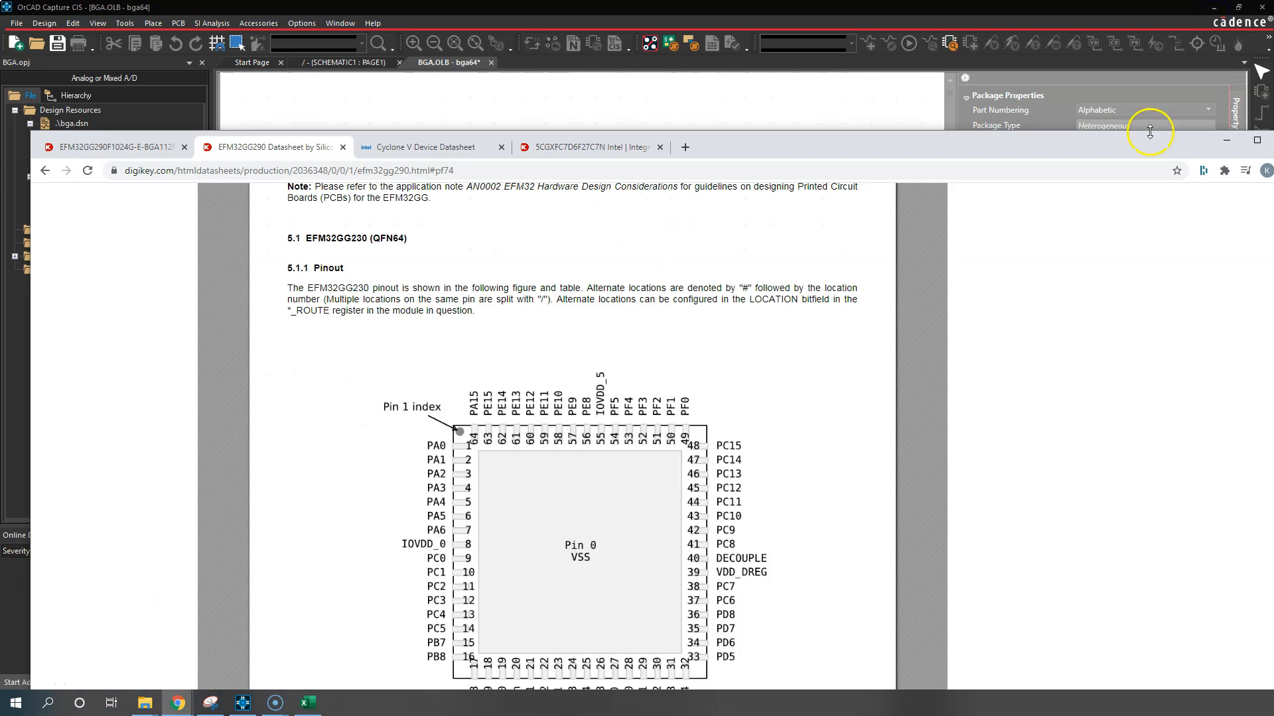
left_click(1227, 136)
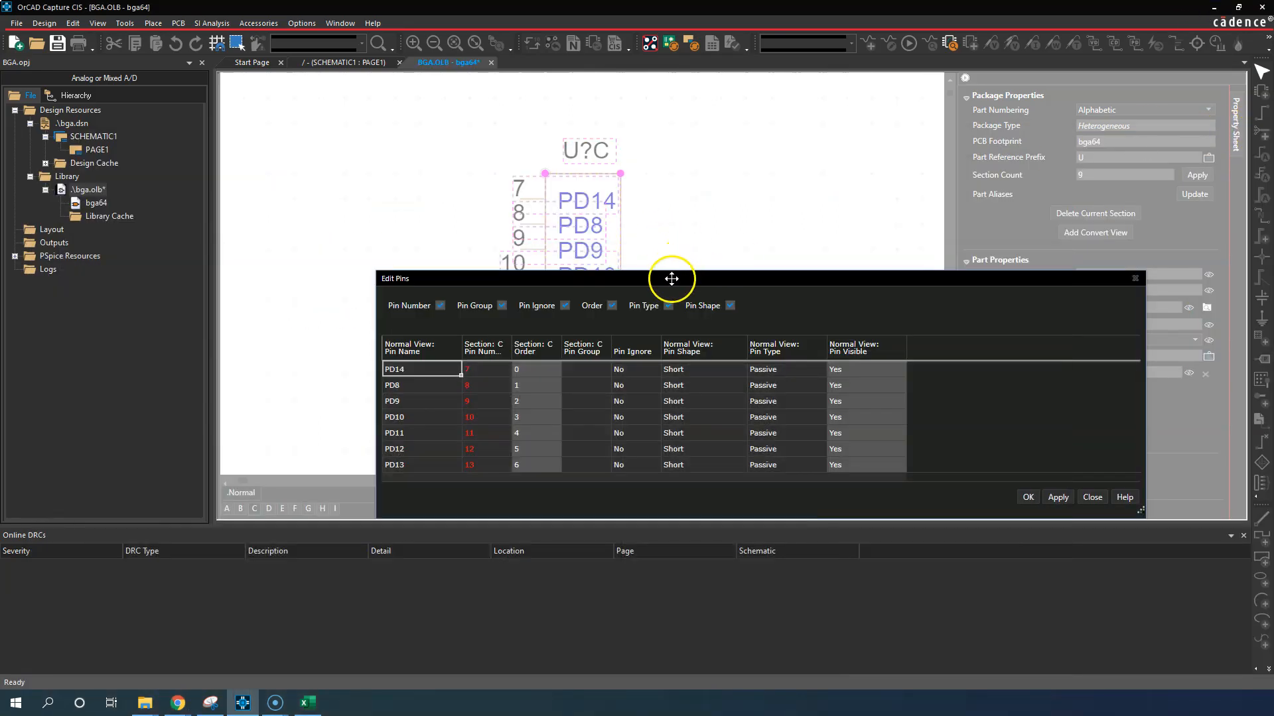
Try to fill the pin names in section C's pin table downward from PD14
left_click_drag(668, 276, 588, 209)
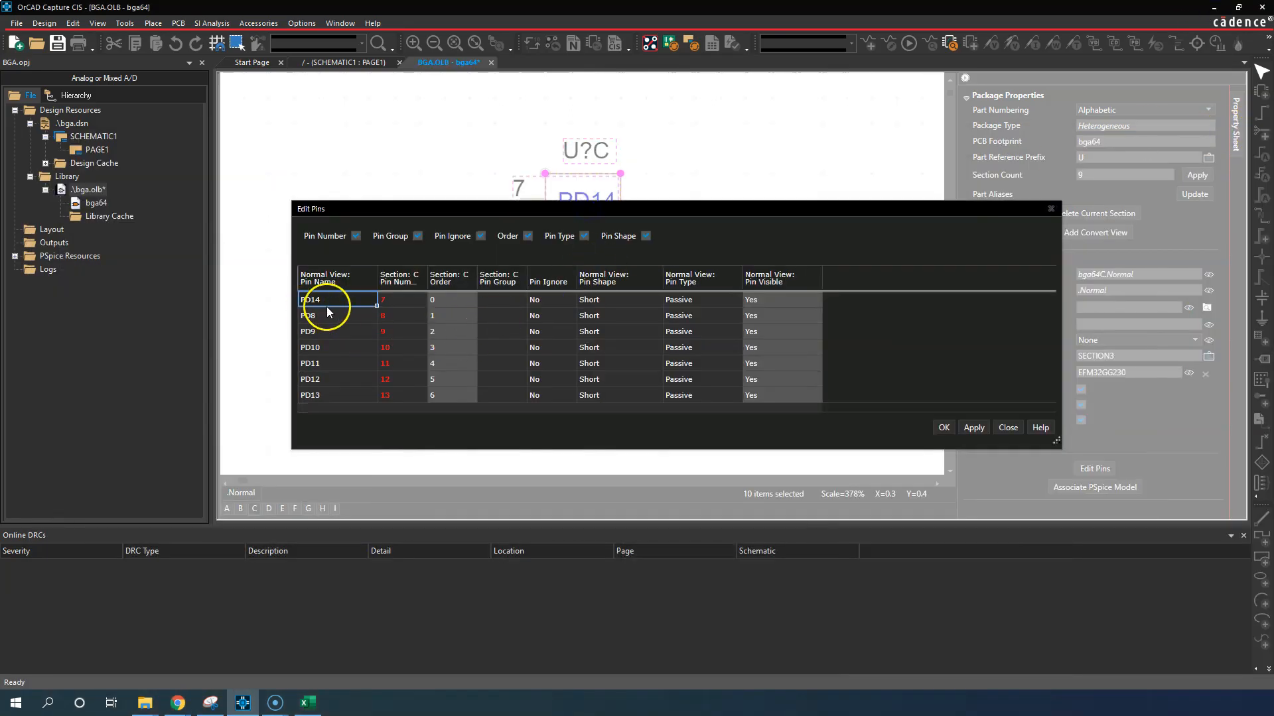
left_click_drag(376, 272, 387, 272)
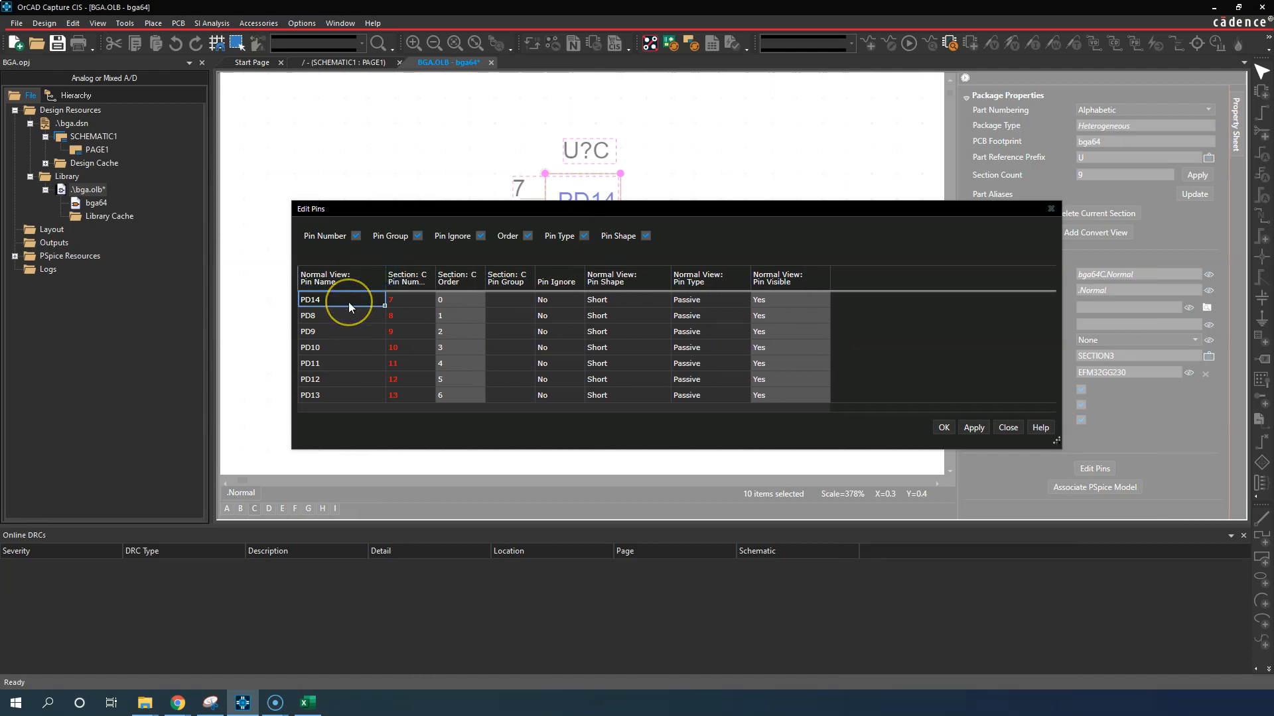
left_click_drag(383, 305, 368, 394)
left_click(334, 311)
Copy the names starting at PD14 from the Excel sheet and paste PD14 to PD20 as section C's pin names
left_click(307, 704)
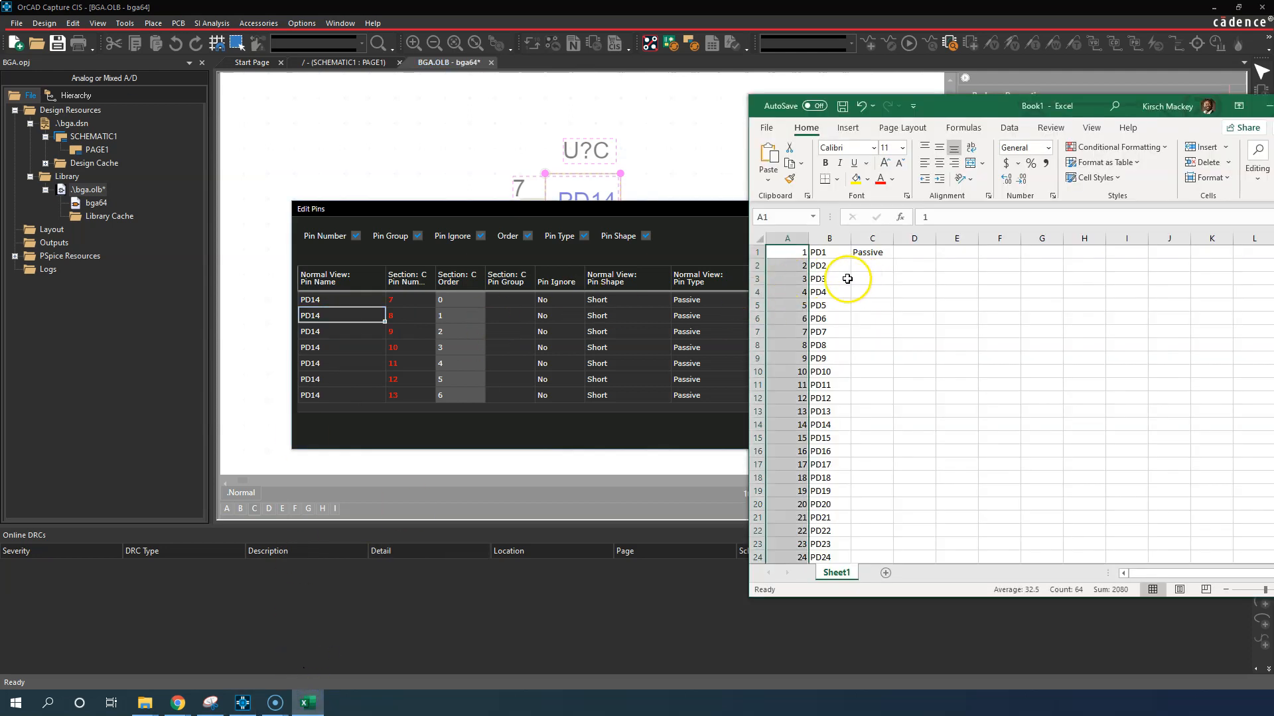
left_click_drag(832, 425, 834, 531)
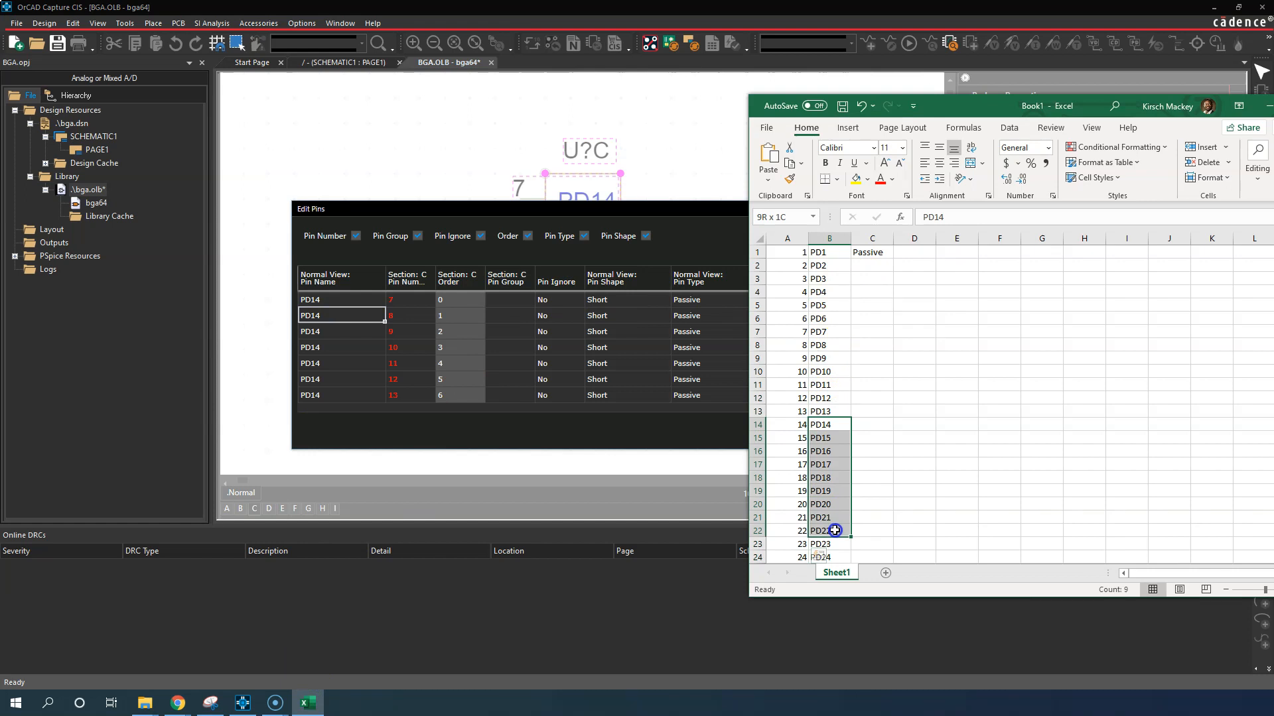
left_click_drag(835, 528, 840, 517)
key("ctrl+c")
left_click(390, 235)
left_click_drag(356, 296, 357, 396)
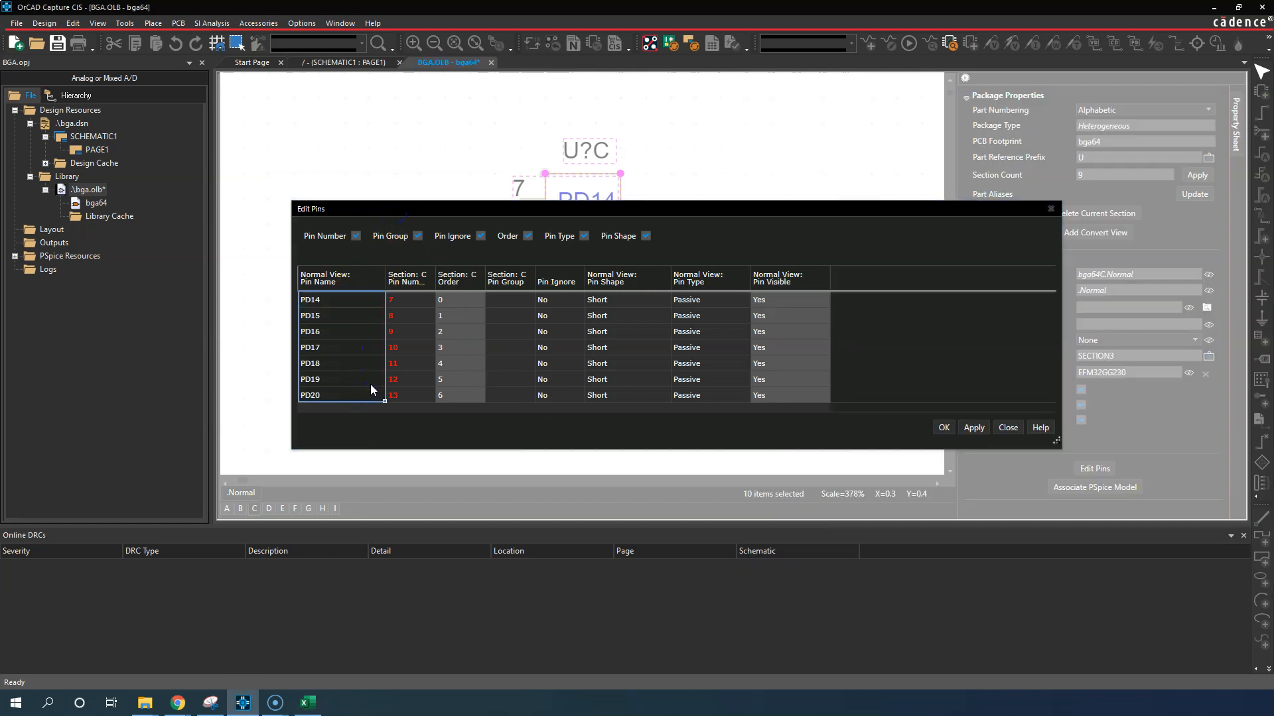
Set the pin number of PD14 in section C's pin table to 14
left_click(408, 302)
type("14")
key("Return")
Copy the numbers starting at 14 from Excel, paste 14 to 20 as section C's pin numbers, and widen that column
left_click(308, 703)
left_click(872, 332)
scroll(853, 398, "down", 1)
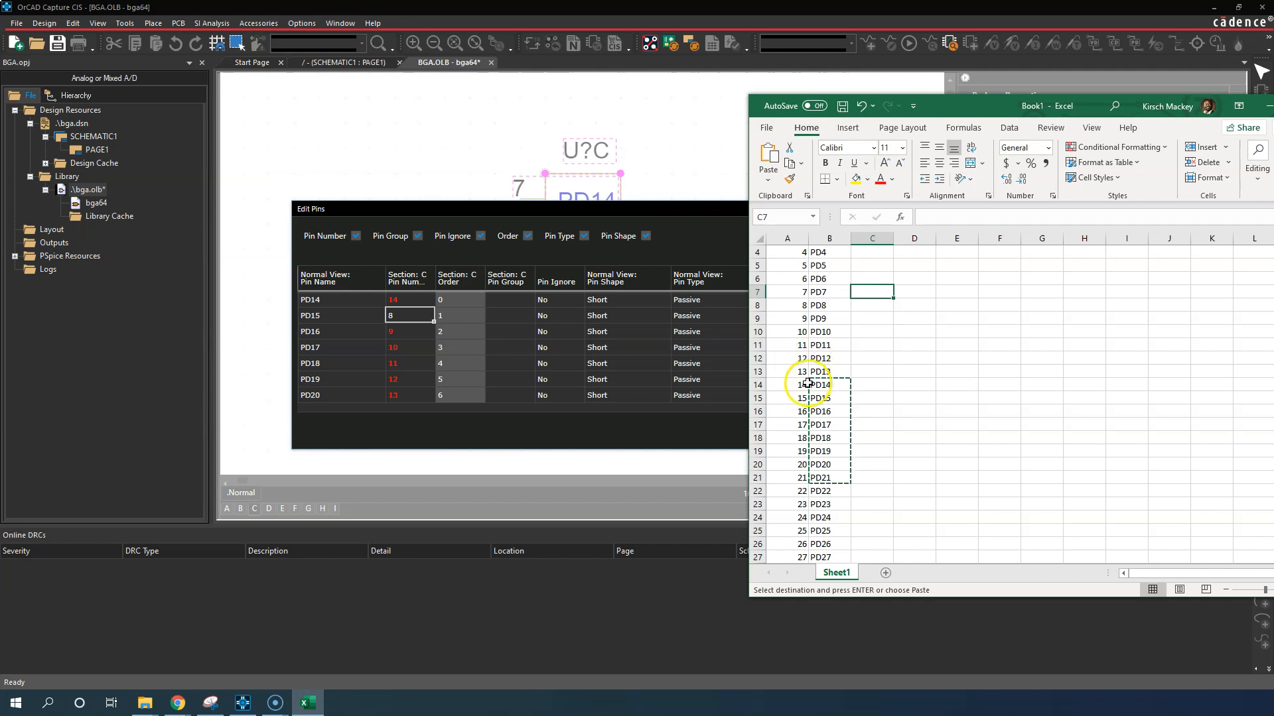
left_click_drag(802, 385, 802, 478)
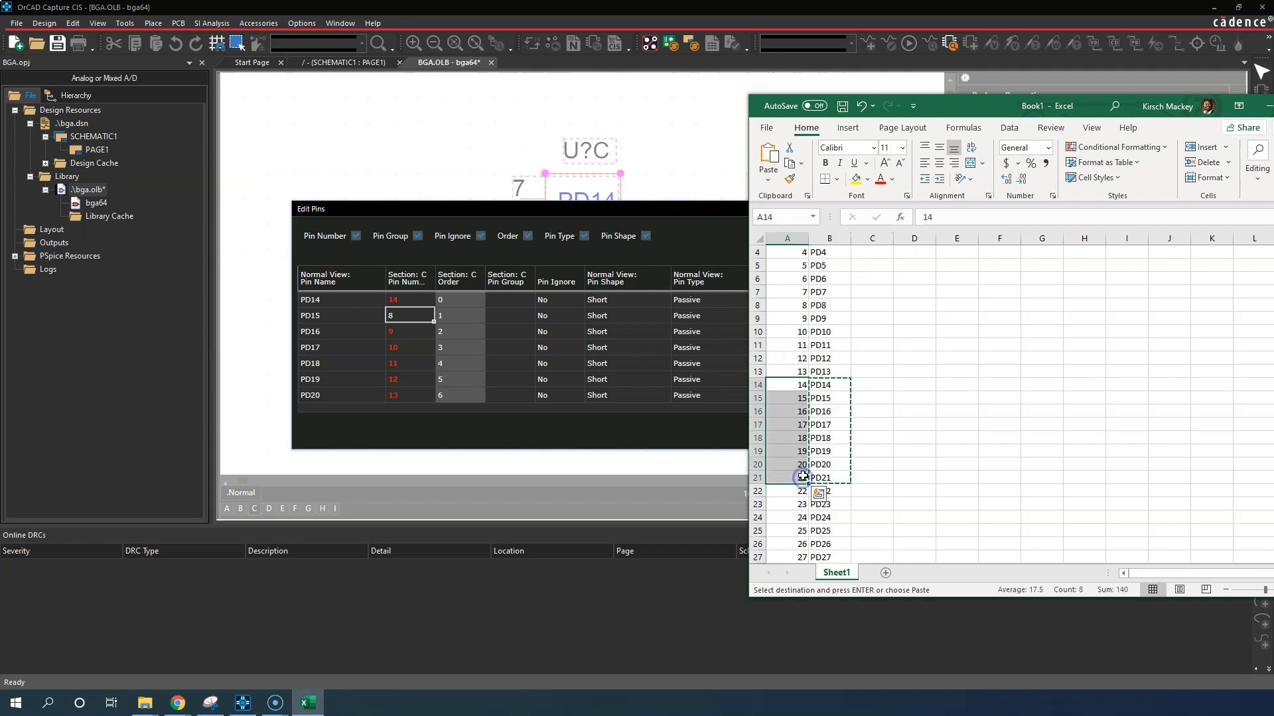
left_click(472, 317)
left_click_drag(420, 298, 409, 406)
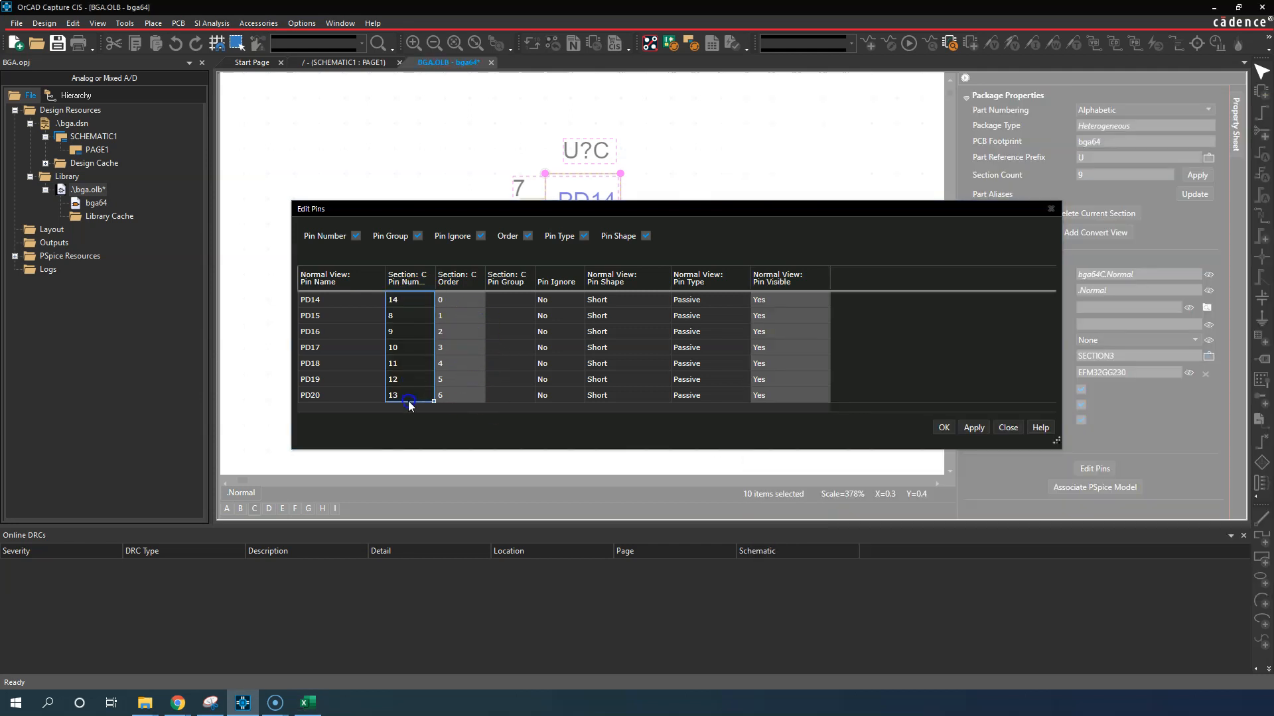
left_click(465, 327)
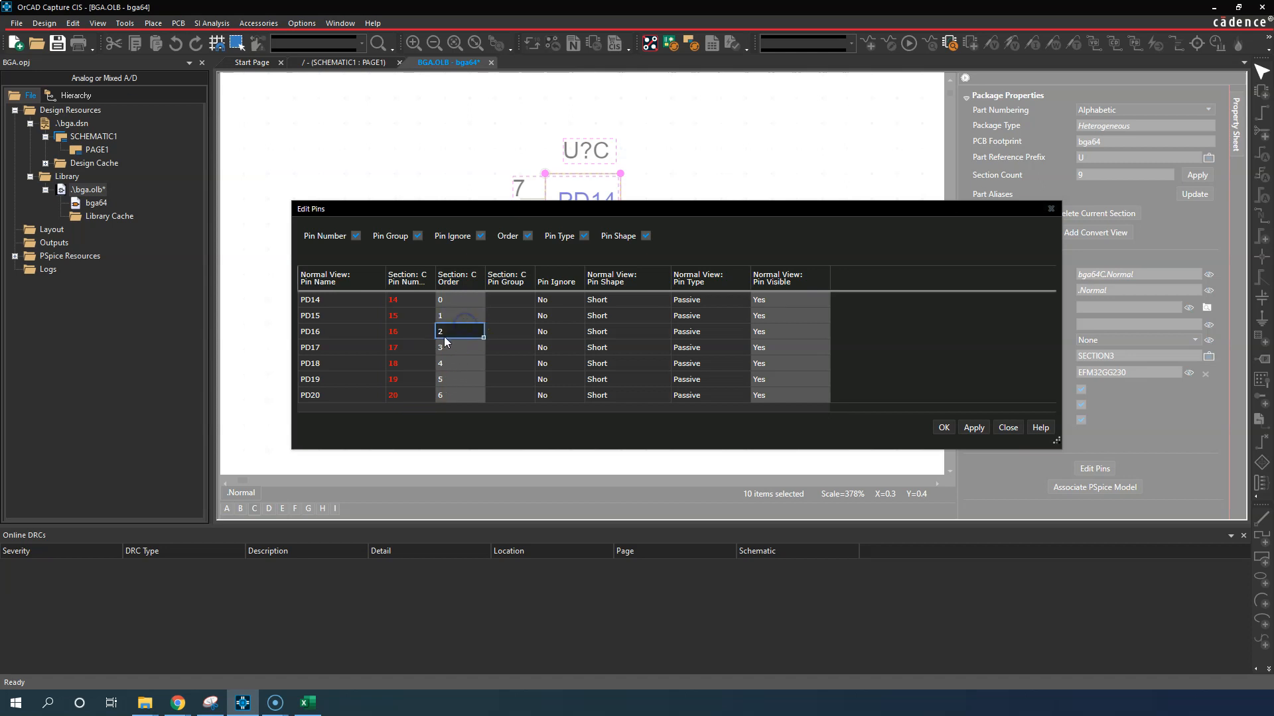
left_click_drag(436, 277, 476, 309)
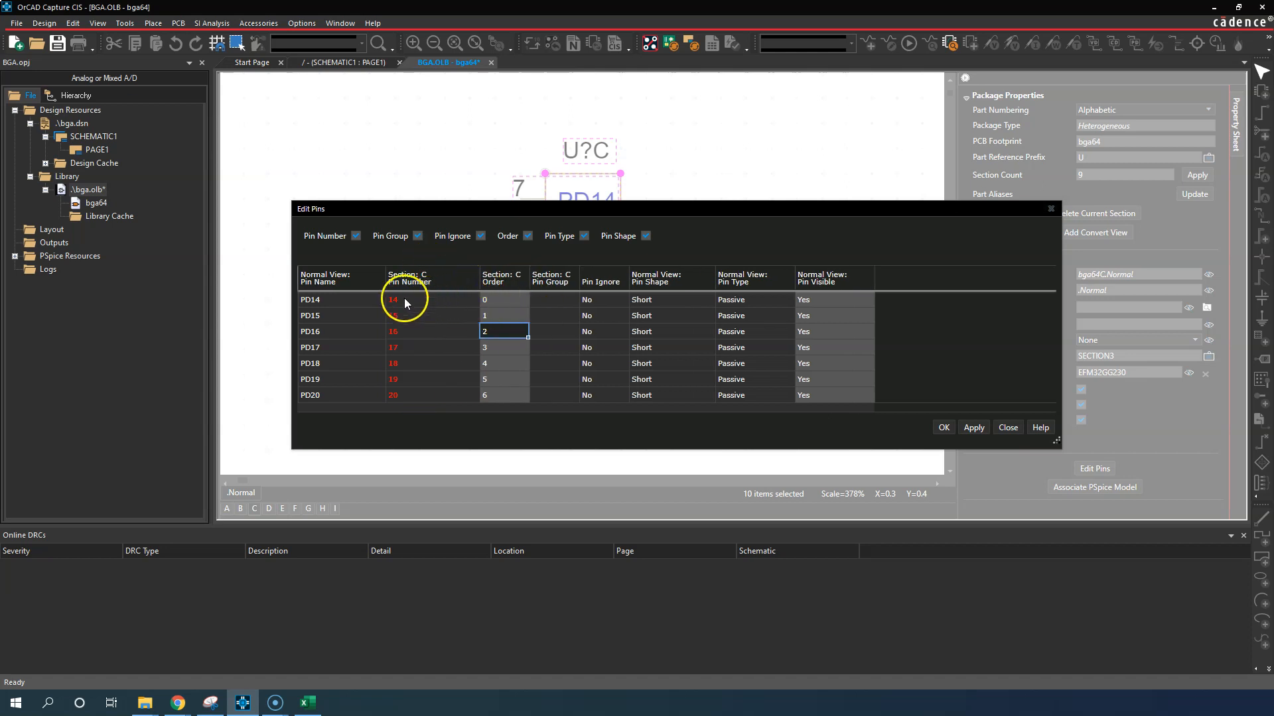
left_click(449, 301)
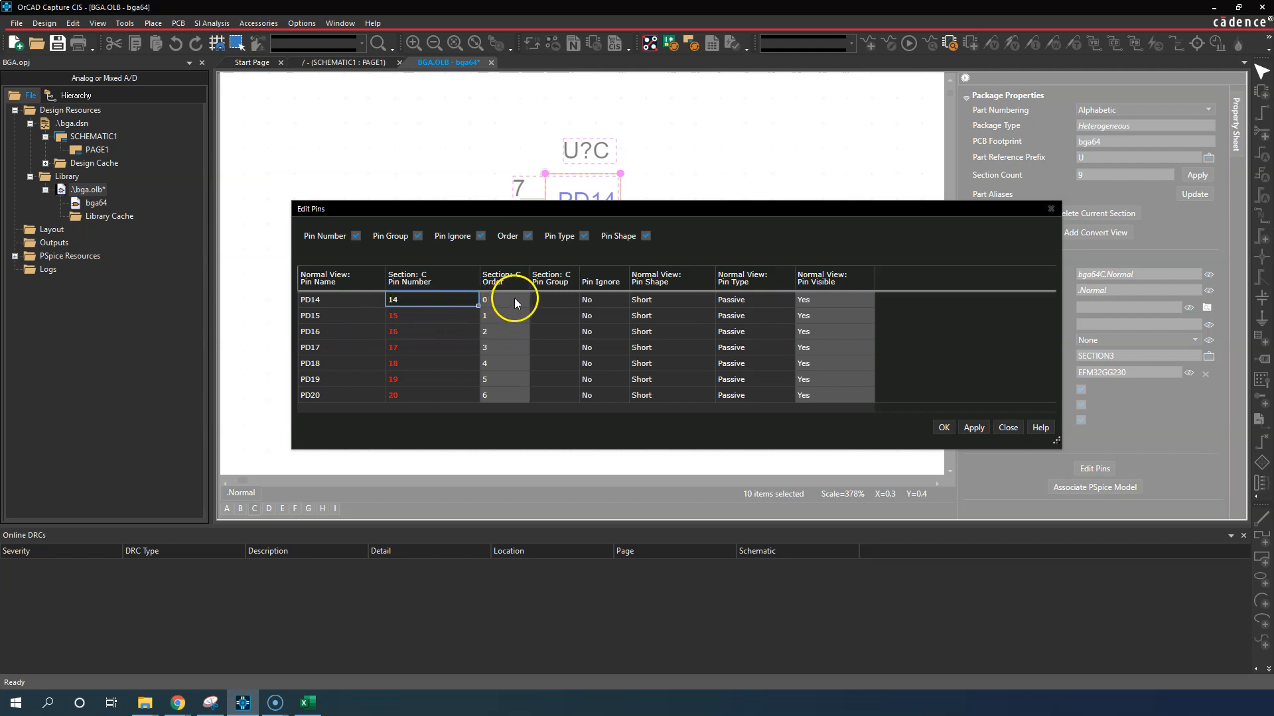
Widen the Pin Group column in section C's pin table, then apply the pin changes and close the table
left_click_drag(570, 203, 593, 187)
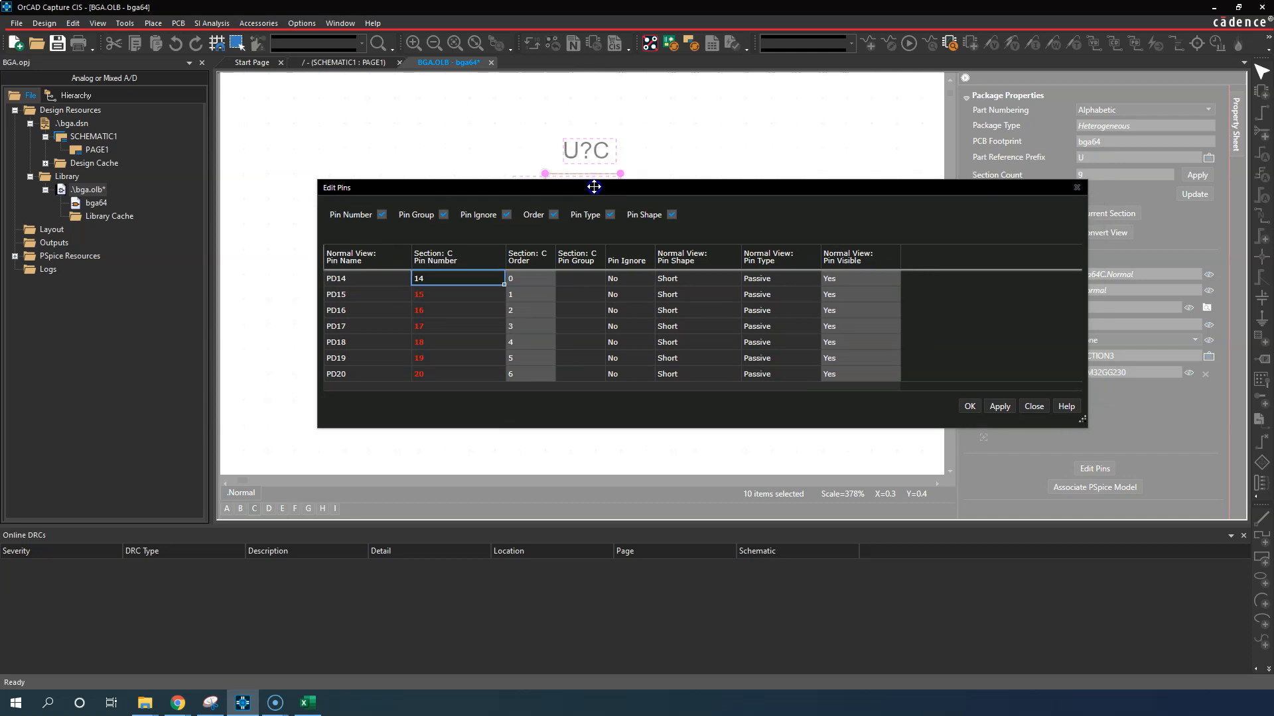
left_click(548, 283)
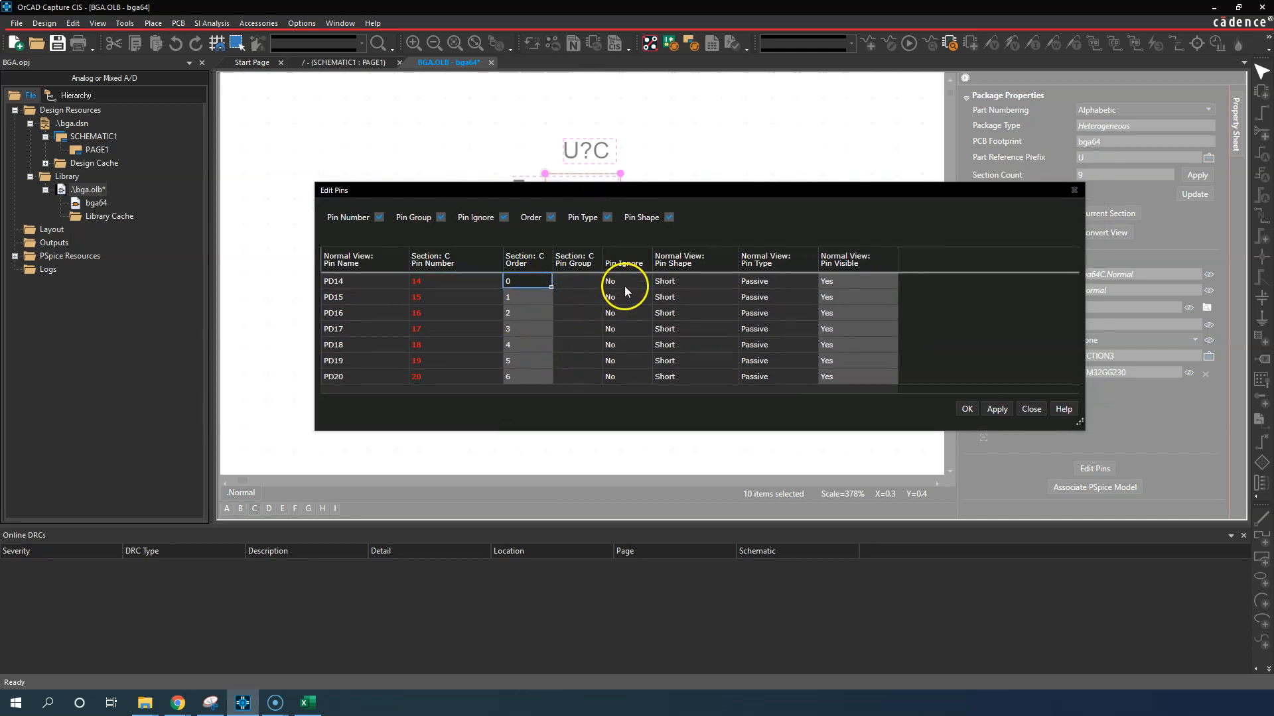
mouse_move(602, 257)
left_mouse_down()
mouse_move(678, 260)
mouse_move(622, 259)
left_mouse_up()
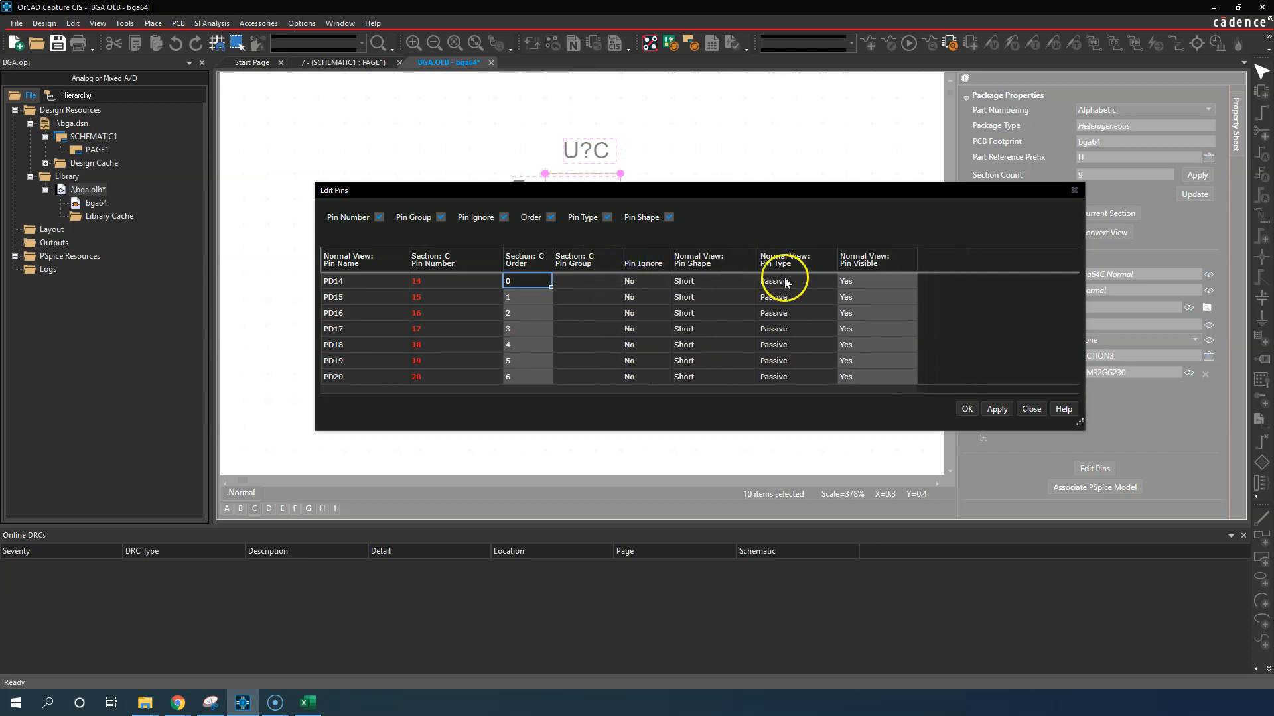
left_click(993, 409)
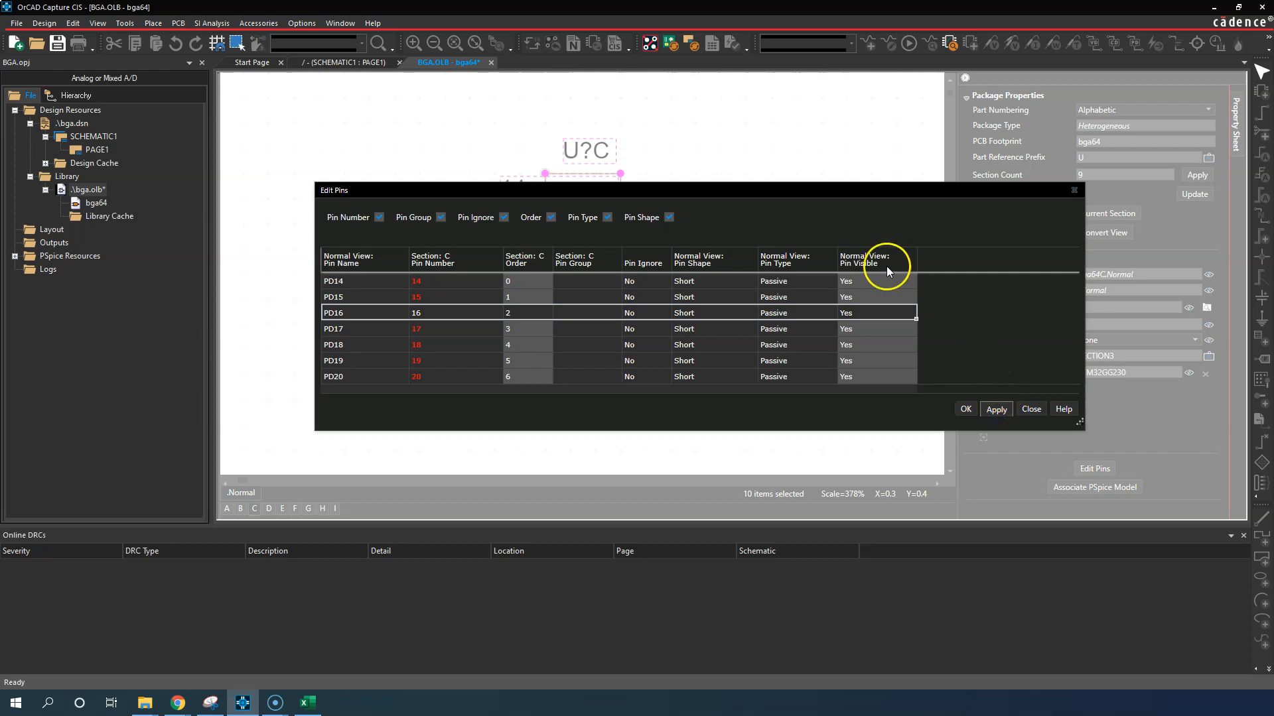
left_click(966, 410)
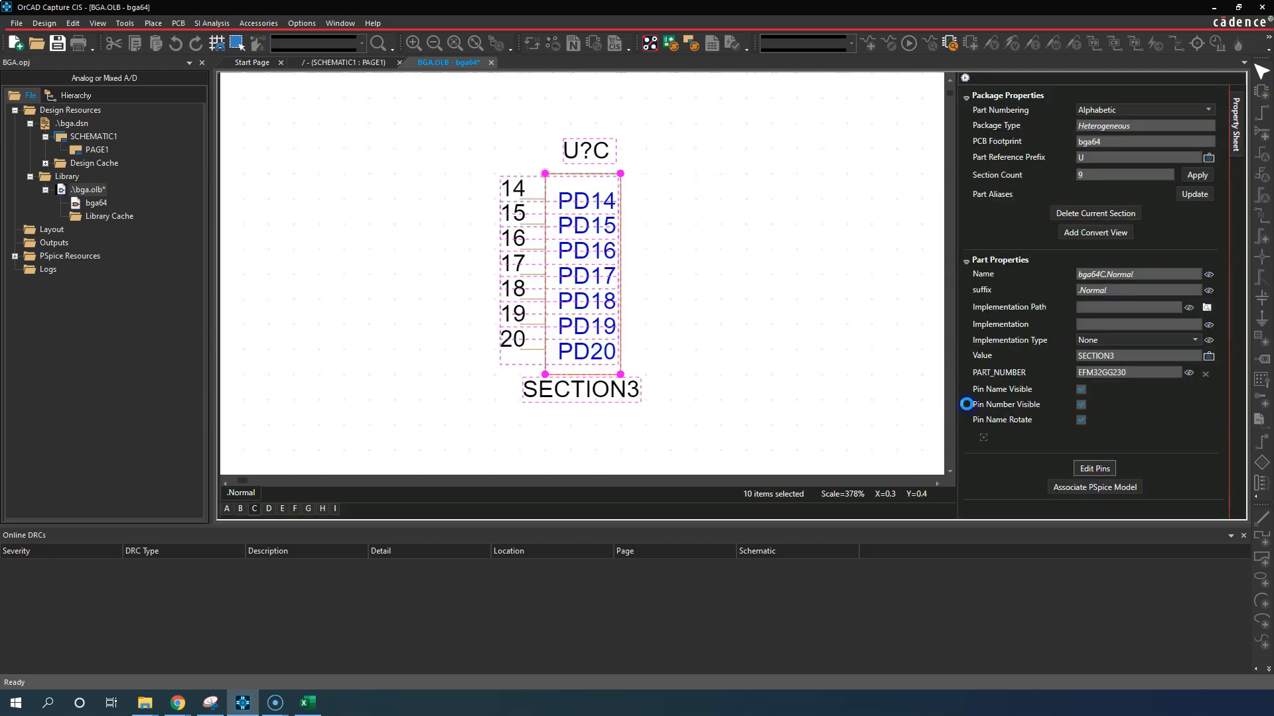
left_click(685, 245)
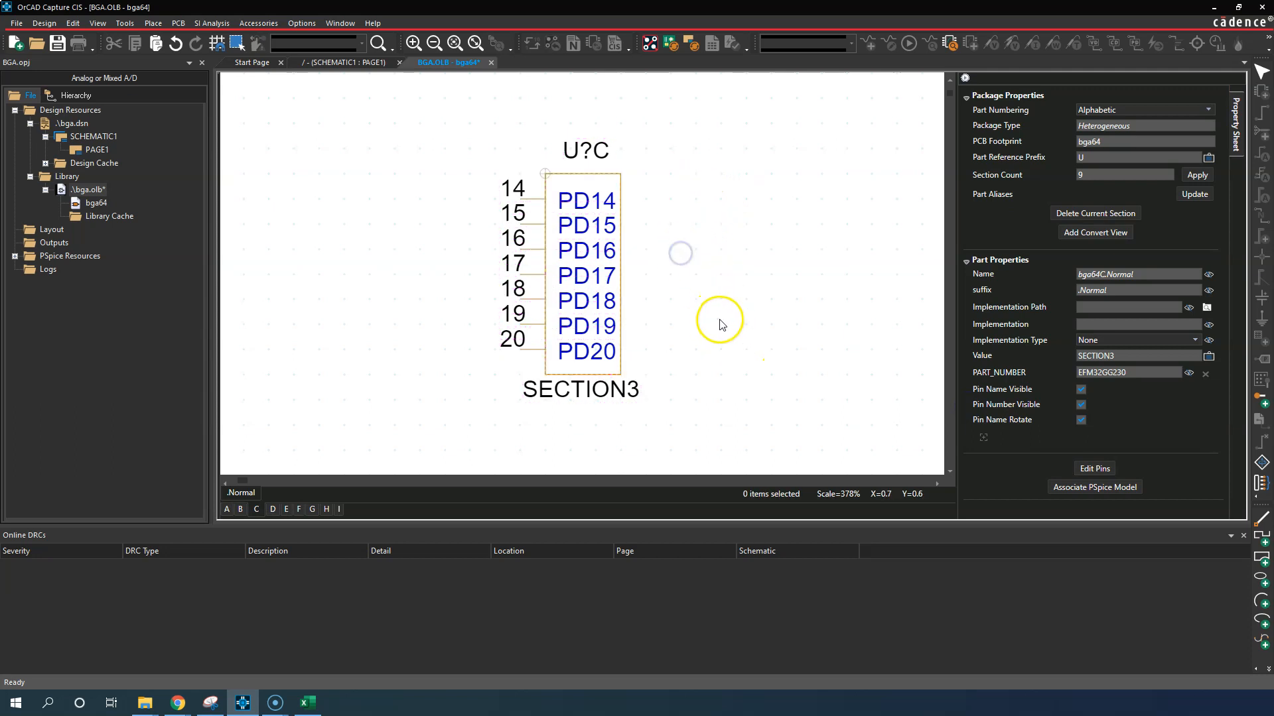
Try to paste the clipboard contents into section D
left_click(275, 510)
left_click(256, 507)
left_click(272, 509)
key("ctrl+v")
left_click(256, 508)
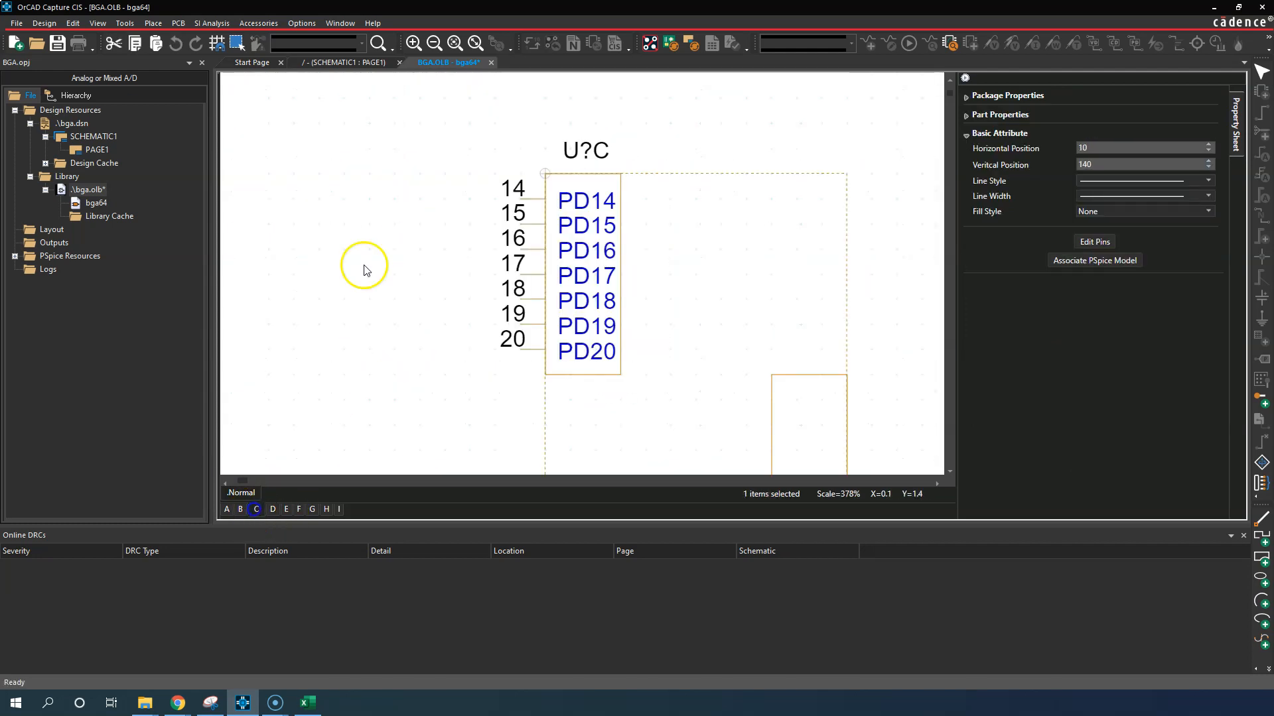
Delete the stray rectangles in section C and shrink the part boundary to fit the outline around PD14 to PD20
scroll(468, 306, "down", 4)
left_click(469, 307)
left_click(592, 260)
key("Delete")
left_click(772, 208)
key("Delete")
left_click_drag(846, 459, 616, 104)
scroll(728, 215, "up", 4)
Copy section C's pins, outline and value, and paste them into sections D, E and F
key("ctrl+a")
key("ctrl+c")
left_click(272, 509)
key("ctrl+v")
left_click(710, 308)
left_click(286, 509)
key("ctrl+v")
left_click(299, 510)
left_click(557, 260)
key("ctrl+v")
Paste the copied pins, outline and value into sections G, H and I
left_click(311, 511)
key("ctrl+v")
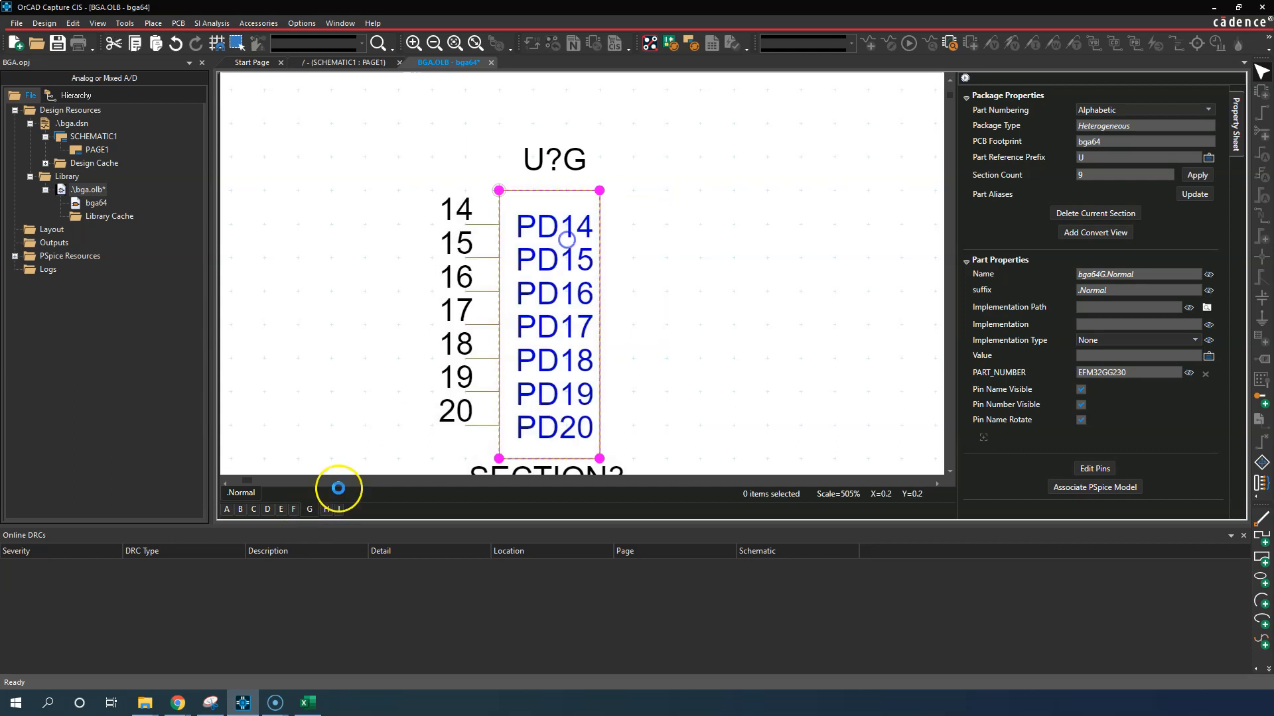
left_click(325, 510)
left_click(547, 239)
key("ctrl+v")
left_click(339, 509)
left_click(545, 260)
key("ctrl+v")
left_click(350, 296)
Check the contents of sections F, E, D, B and C, ending in section D
left_click(294, 511)
left_click(282, 511)
left_click(269, 509)
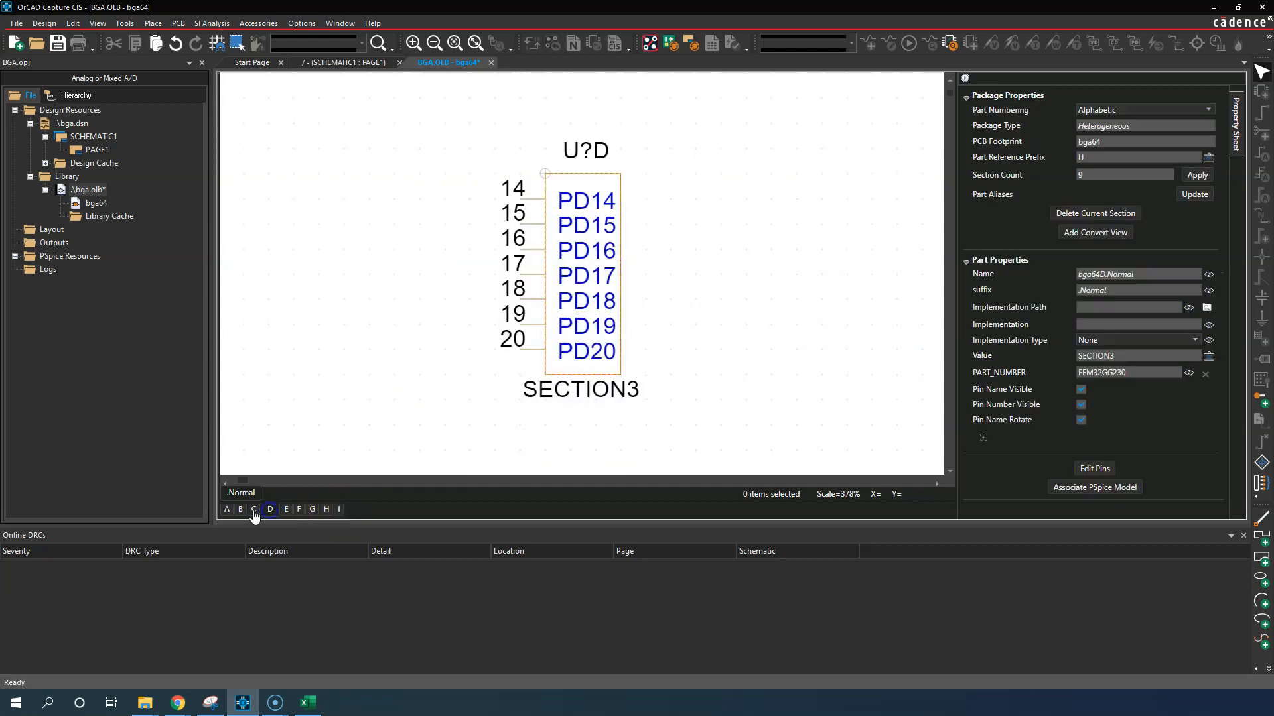
left_click(240, 509)
left_click(257, 509)
left_click(271, 510)
left_click(427, 311)
Open the pin table covering all sections and locate section D's first pin row, the repeated PD14
left_click(1095, 469)
scroll(600, 307, "down", 6)
scroll(599, 305, "down", 6)
scroll(600, 305, "up", 11)
scroll(325, 301, "down", 2)
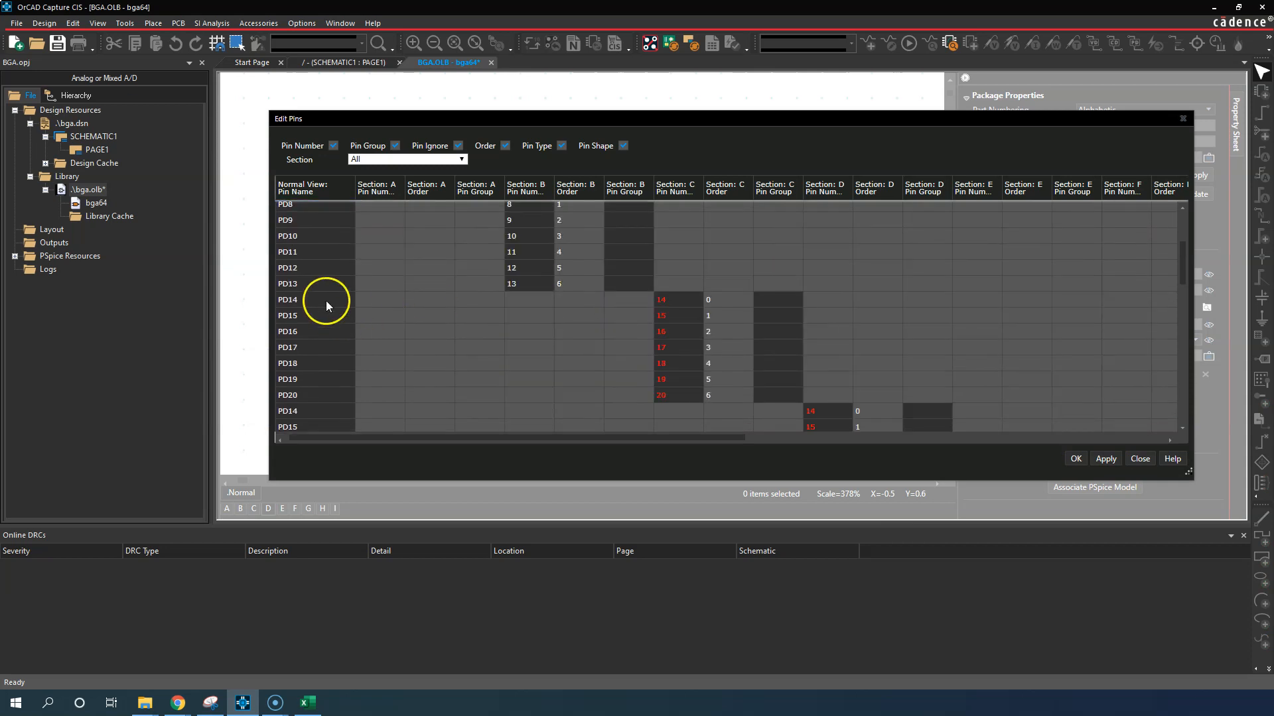
scroll(333, 335, "up", 3)
scroll(333, 334, "down", 7)
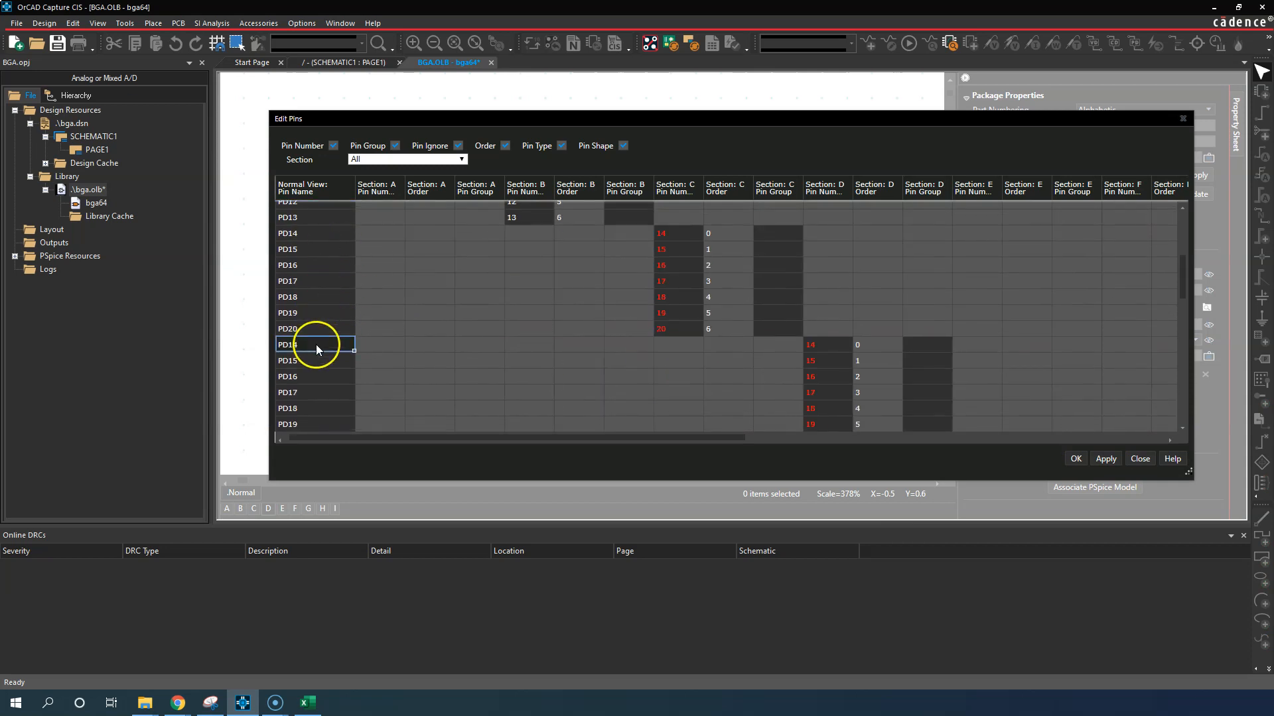
Copy the numbers from 21 onward from the first column of the Excel sheet
left_click(314, 702)
scroll(850, 385, "down", 2)
left_click(856, 407)
left_click_drag(792, 399, 782, 617)
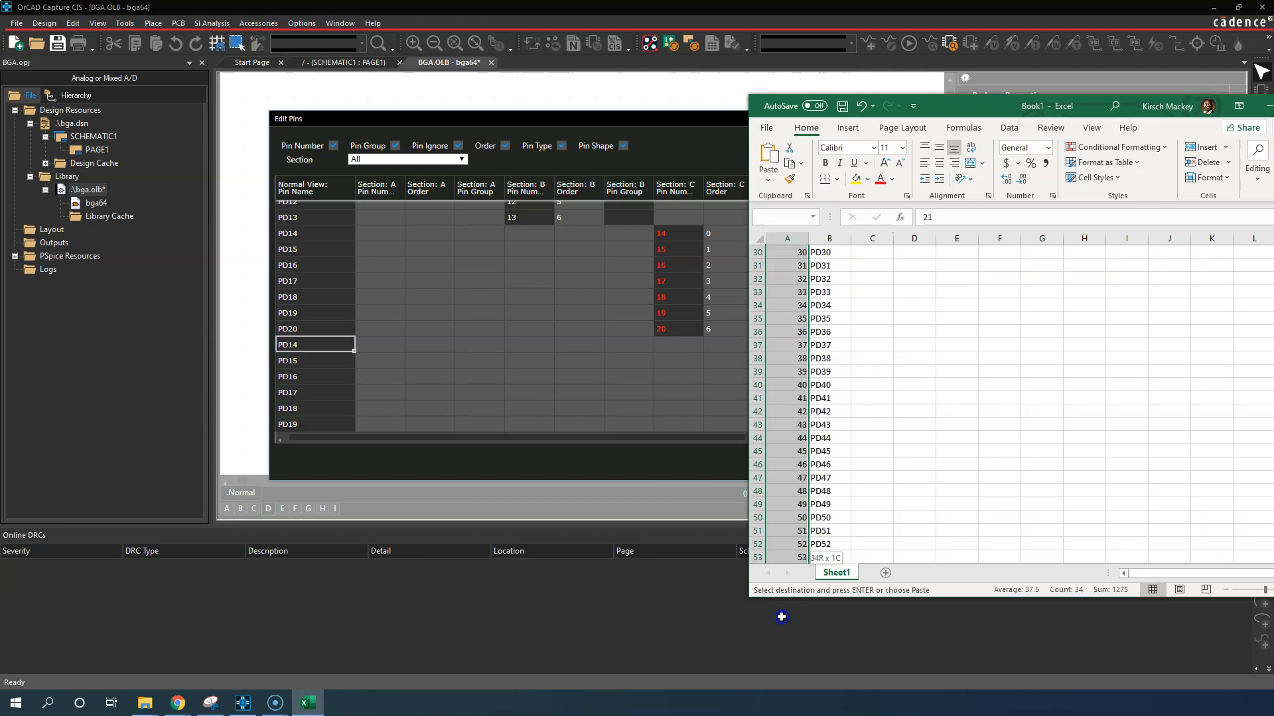
Paste the copied numbers as pin names from section D's first pin downward
left_click(316, 343)
left_click_drag(316, 344, 333, 428)
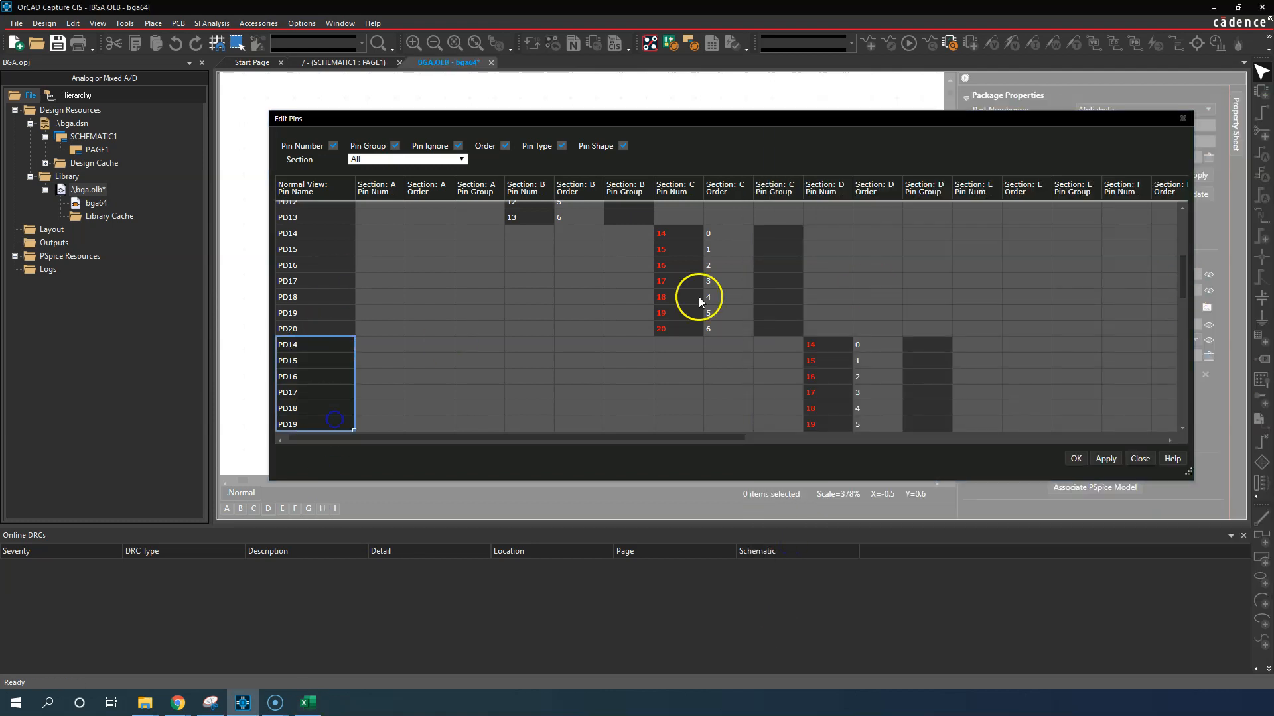
scroll(699, 298, "down", 4)
scroll(461, 295, "up", 6)
scroll(337, 307, "down", 1)
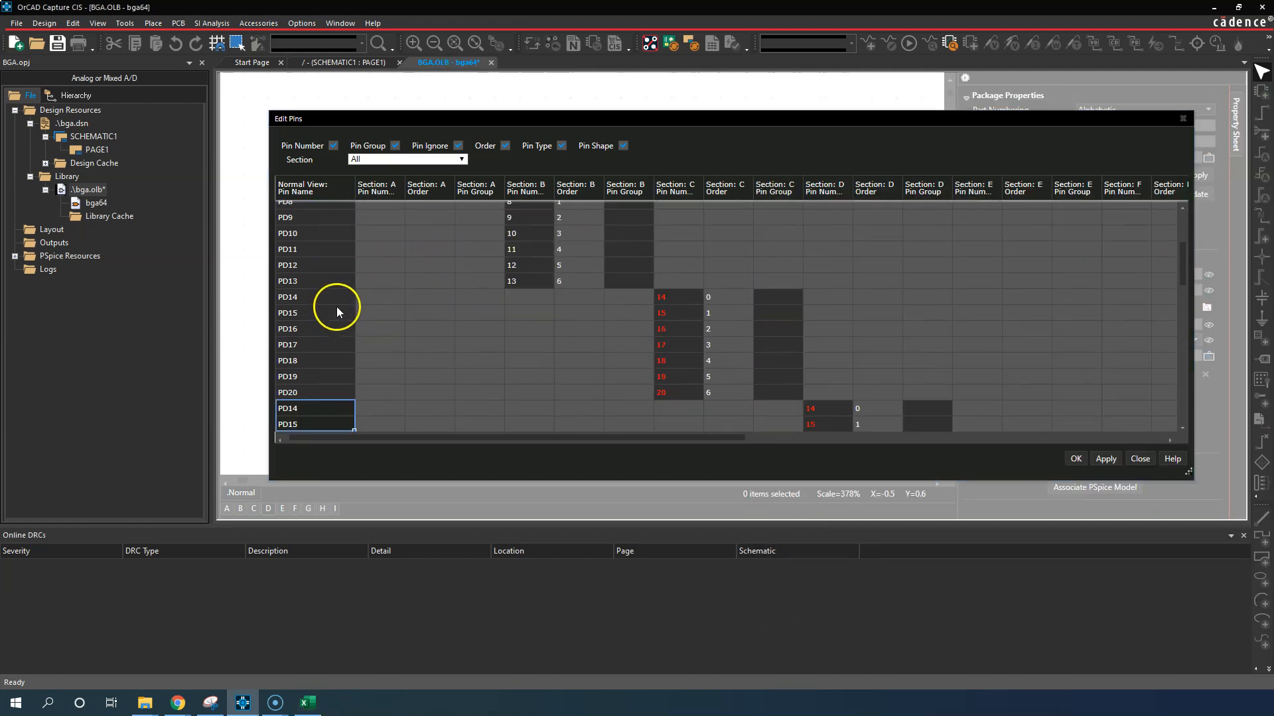
scroll(334, 318, "down", 5)
left_click_drag(319, 211, 315, 396)
scroll(313, 400, "down", 4)
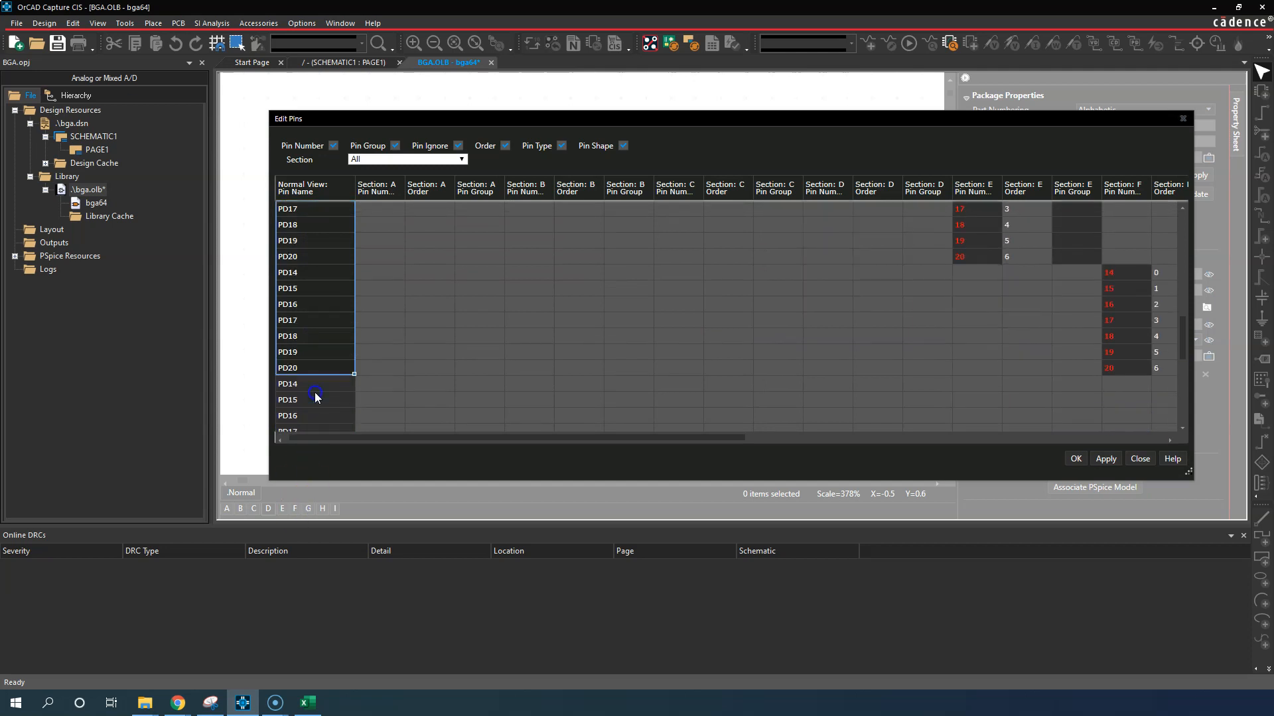
key("ctrl+v")
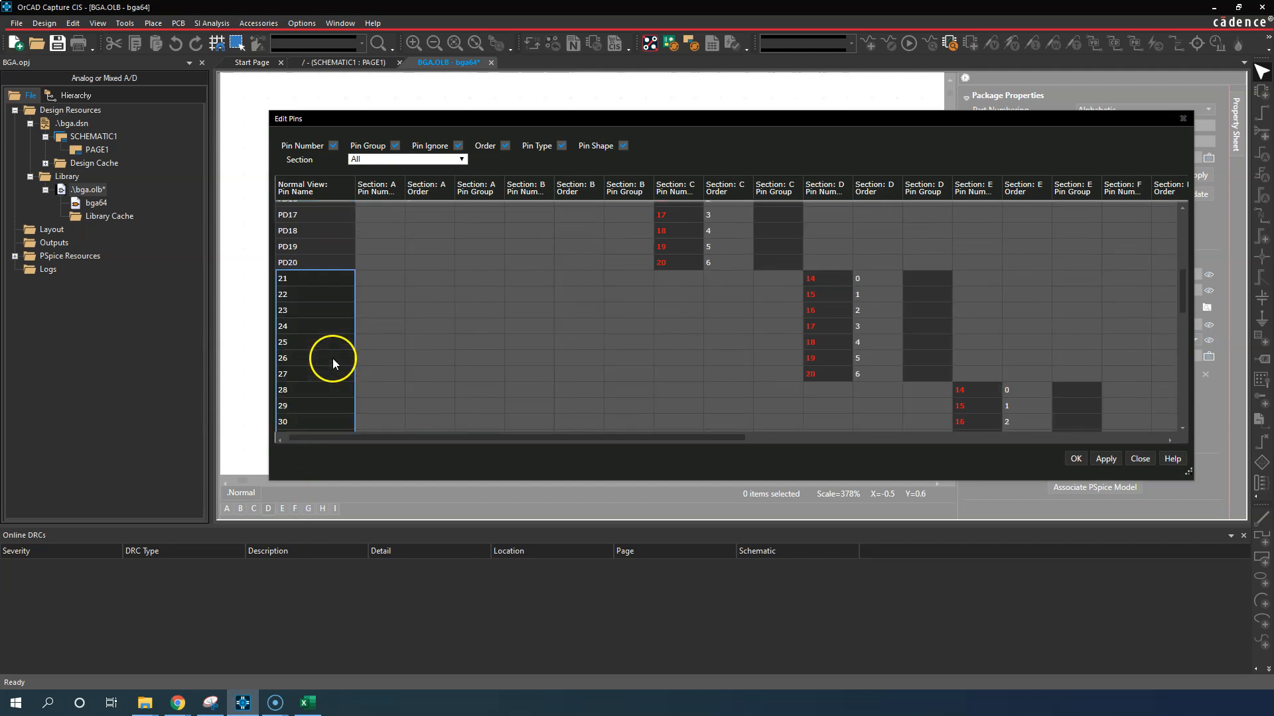
Copy the names starting at PD21 from Excel and paste PD21 to PD62 as the pin names of sections D to I
key("alt+Tab")
left_click_drag(827, 548, 830, 489)
key("ctrl+c")
scroll(308, 400, "down", 8)
left_click_drag(302, 276, 313, 422)
scroll(310, 401, "down", 3)
key("ctrl+v")
scroll(362, 348, "down", 4)
Copy the numbers starting at 21 from Excel and paste 21 to 27 as section D's pin numbers
left_click(681, 233)
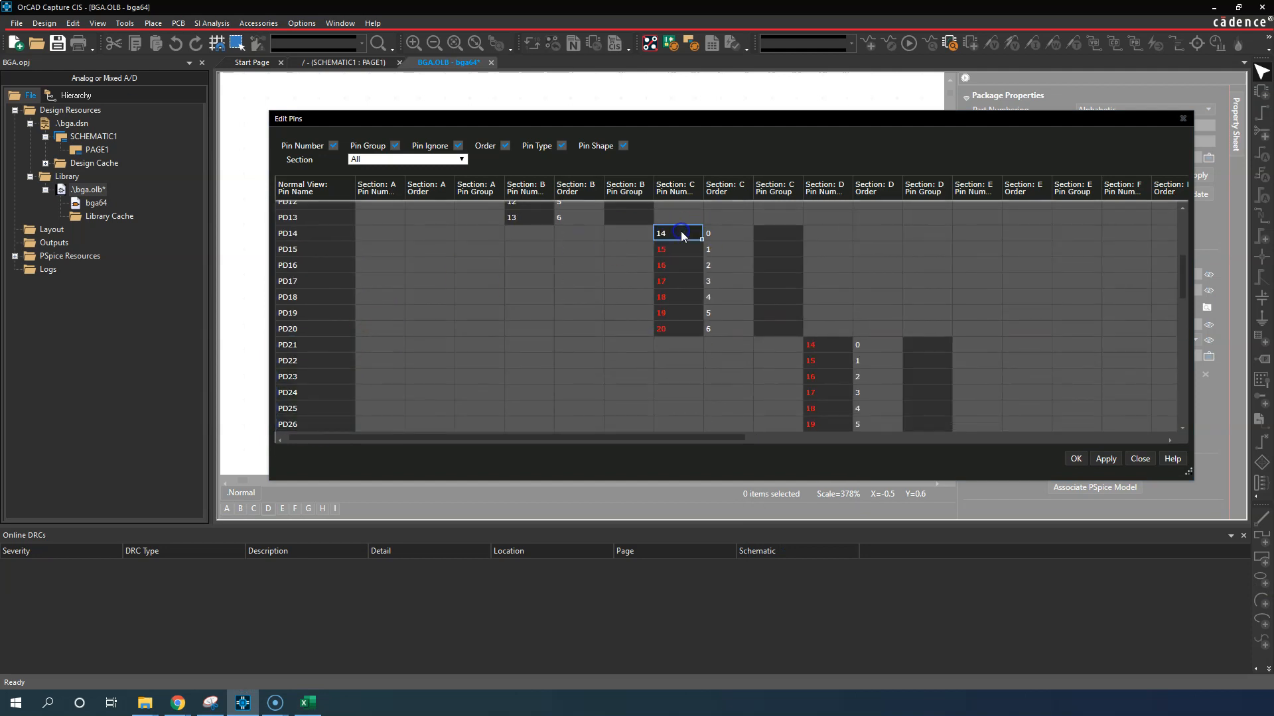
key("alt+Tab")
left_click_drag(788, 491, 785, 455)
key("ctrl+c")
scroll(798, 458, "down", 1)
key("alt+Tab")
left_click(634, 349)
scroll(659, 337, "down", 2)
left_click_drag(823, 213, 822, 286)
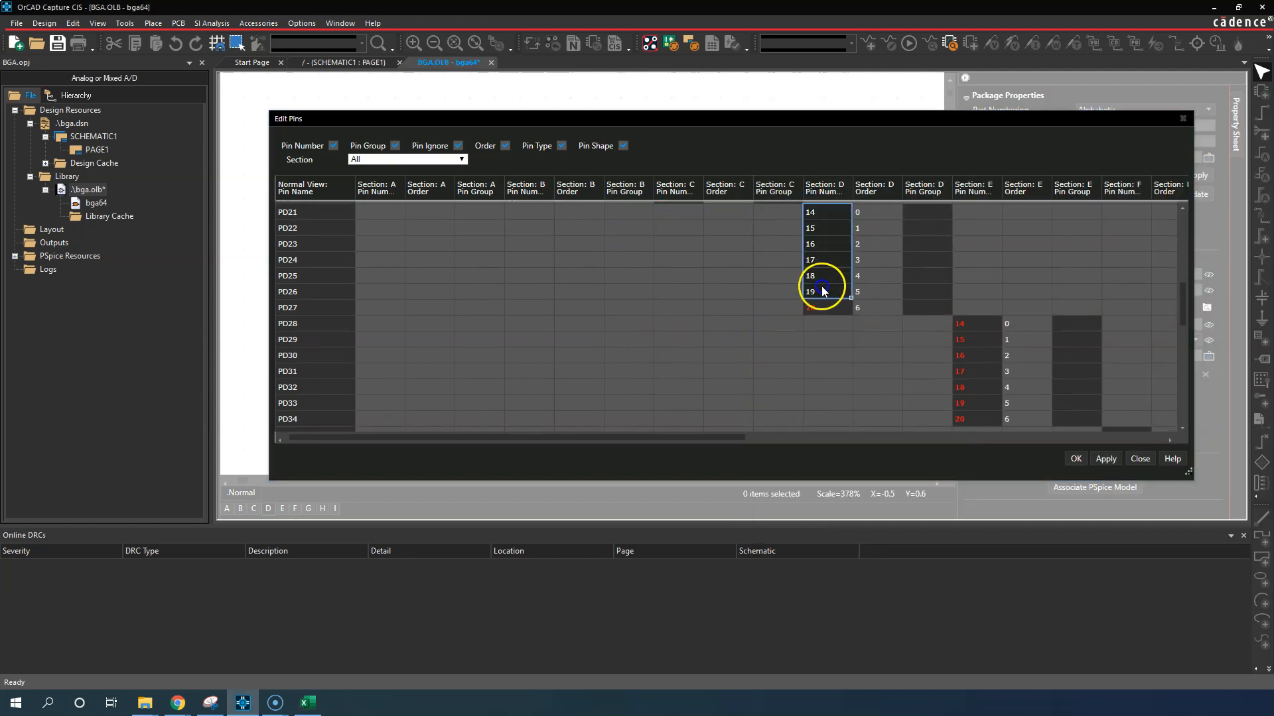
Re-enter section C's pin numbers in sequence, starting with 14 at PD14
scroll(986, 322, "up", 2)
left_click(682, 234)
type("14")
key("Return")
type("15")
key("Return")
type("16")
key("Return")
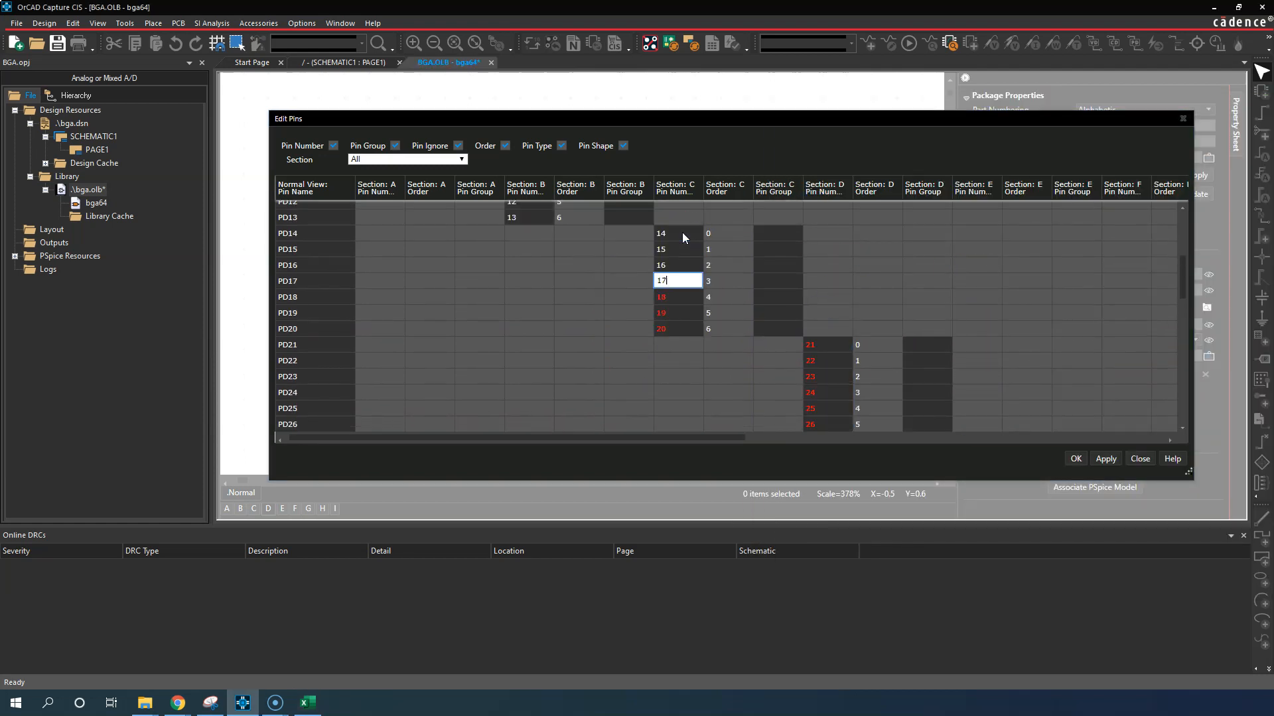
key("Up")
key("Down")
key("Up")
scroll(682, 234, "up", 3)
scroll(682, 234, "down", 2)
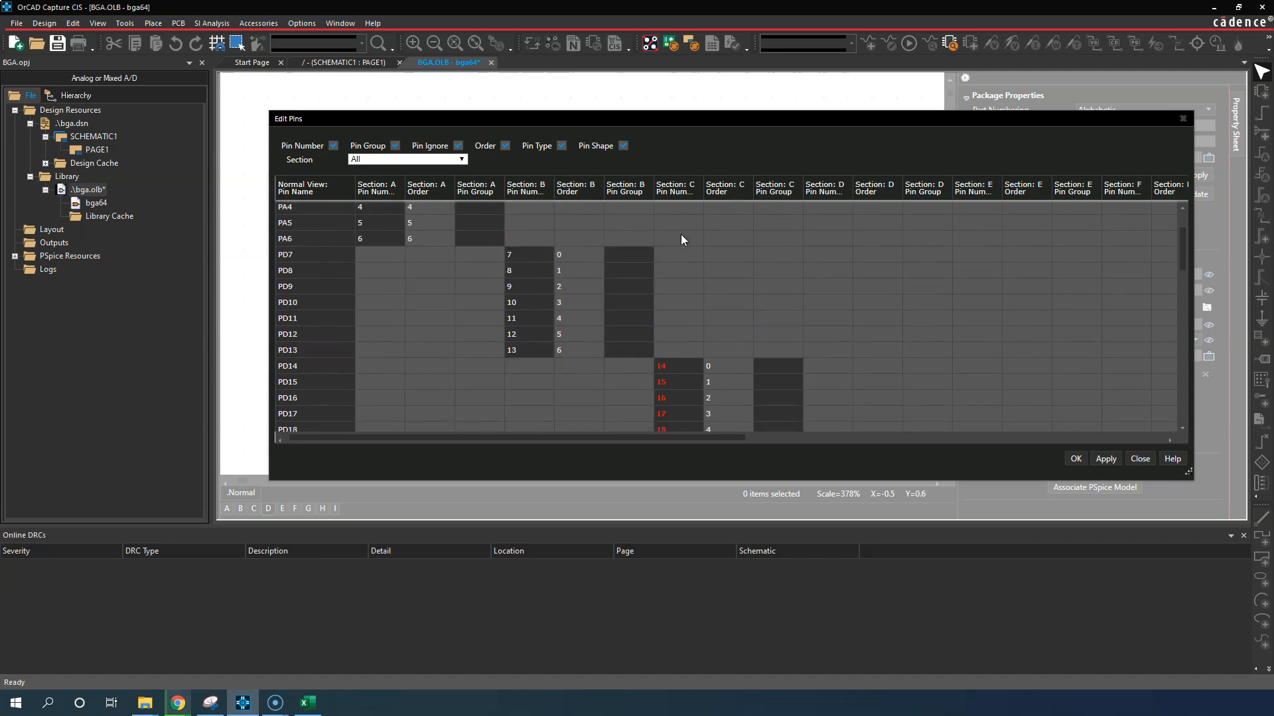
scroll(682, 235, "down", 2)
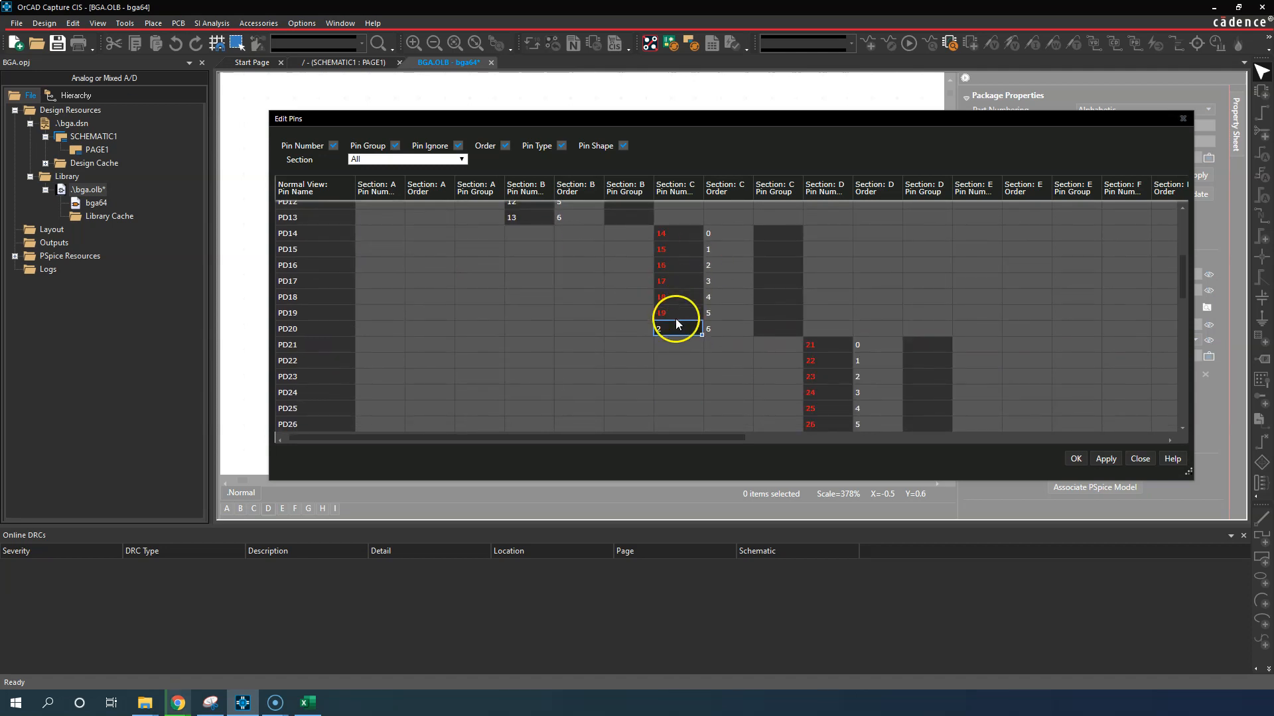
Copy 28 to 34 from Excel and paste them as section E's pin numbers
left_click(826, 344)
scroll(826, 341, "down", 2)
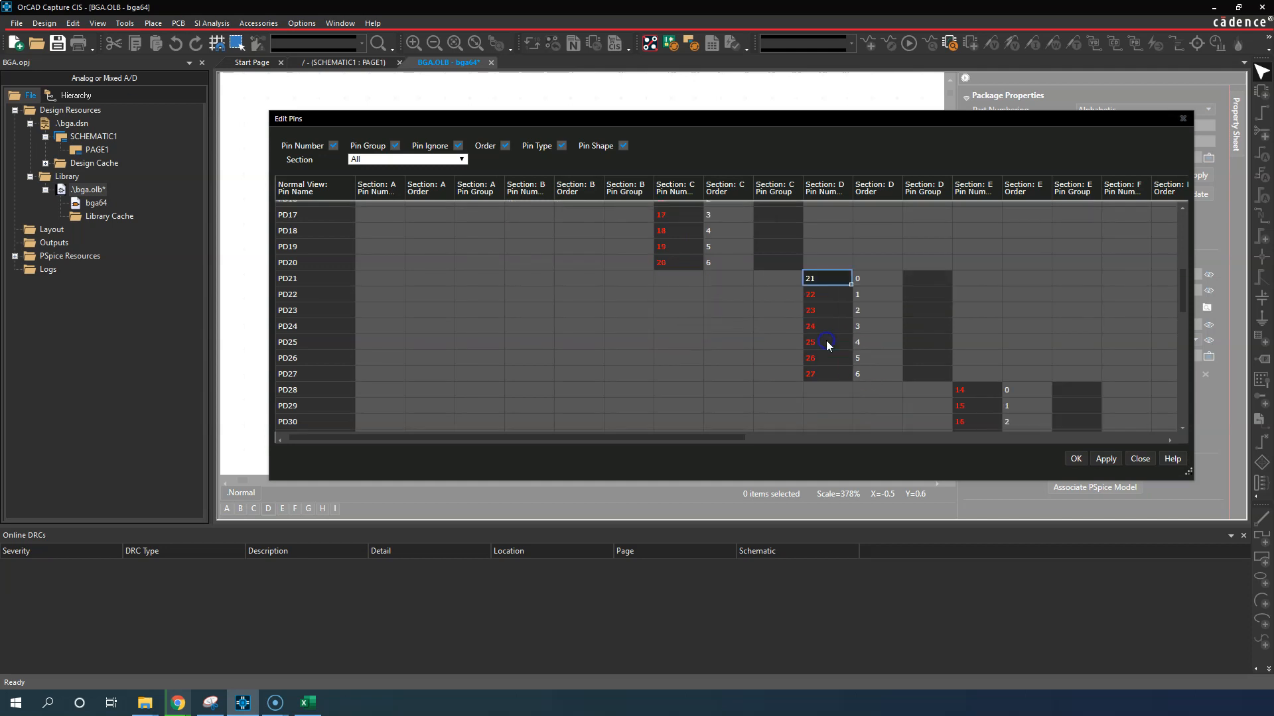
scroll(754, 286, "down", 2)
left_click(308, 702)
scroll(837, 451, "down", 2)
left_click_drag(789, 385, 794, 467)
key("ctrl+c")
left_click(692, 407)
left_click_drag(973, 256, 969, 360)
key("ctrl+v")
Copy 35 to 41 from Excel and paste them as section F's pin numbers
left_click(992, 382)
scroll(1061, 371, "down", 4)
left_click(1171, 442)
left_click(1170, 441)
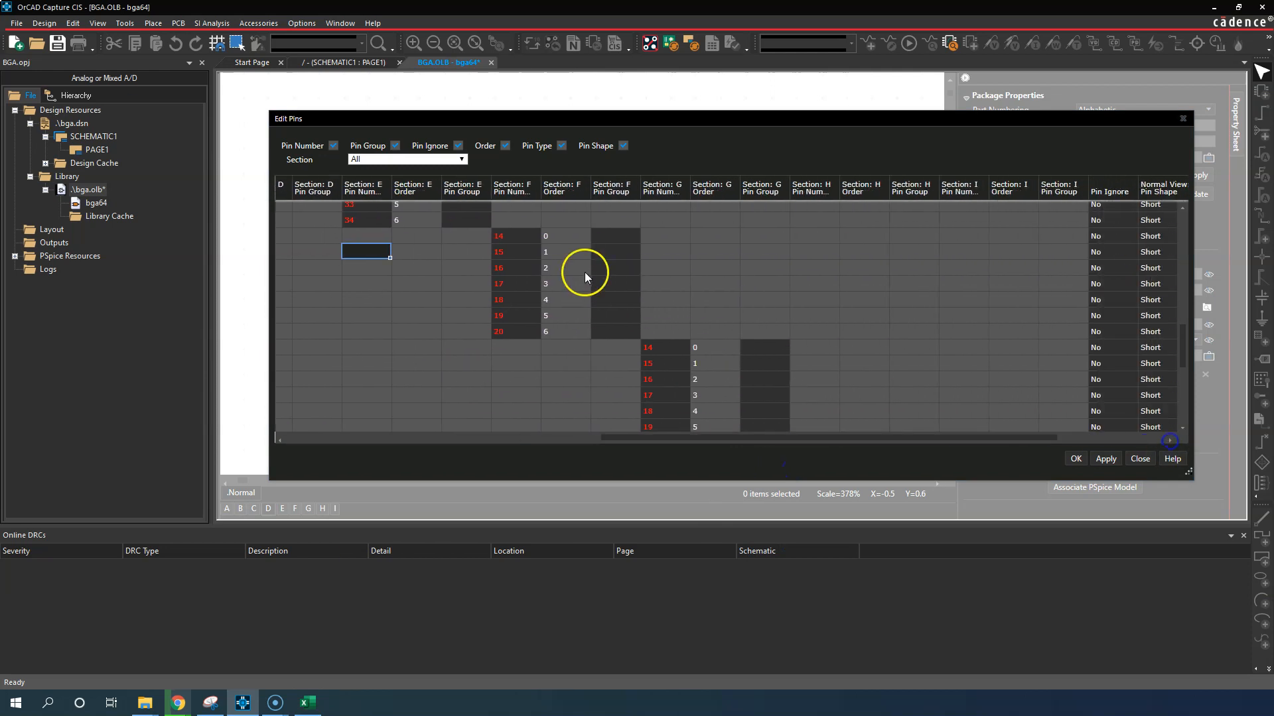
left_click(308, 702)
scroll(776, 467, "down", 2)
left_click_drag(789, 400, 788, 475)
key("ctrl+c")
left_click(669, 349)
left_click(520, 238)
key("ctrl+v")
scroll(667, 312, "down", 1)
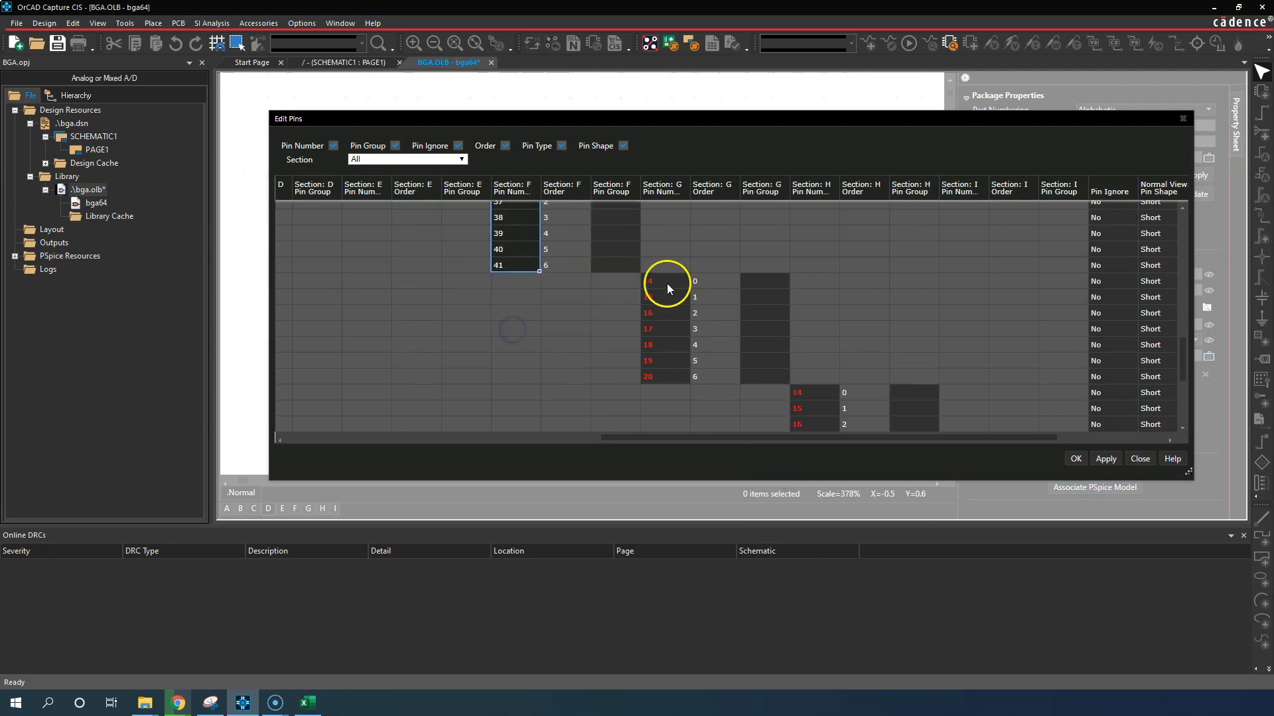
Copy 42 to 48 from Excel and paste them as section G's pin numbers
left_click(667, 284)
left_click(307, 703)
scroll(787, 340, "down", 4)
left_click_drag(788, 335, 788, 410)
key("ctrl+c")
left_click_drag(667, 282, 664, 378)
key("ctrl+v")
Copy 49 to 55 from Excel and paste them as section H's pin numbers
key("alt+Tab")
scroll(783, 379, "down", 2)
left_click_drag(788, 346, 780, 423)
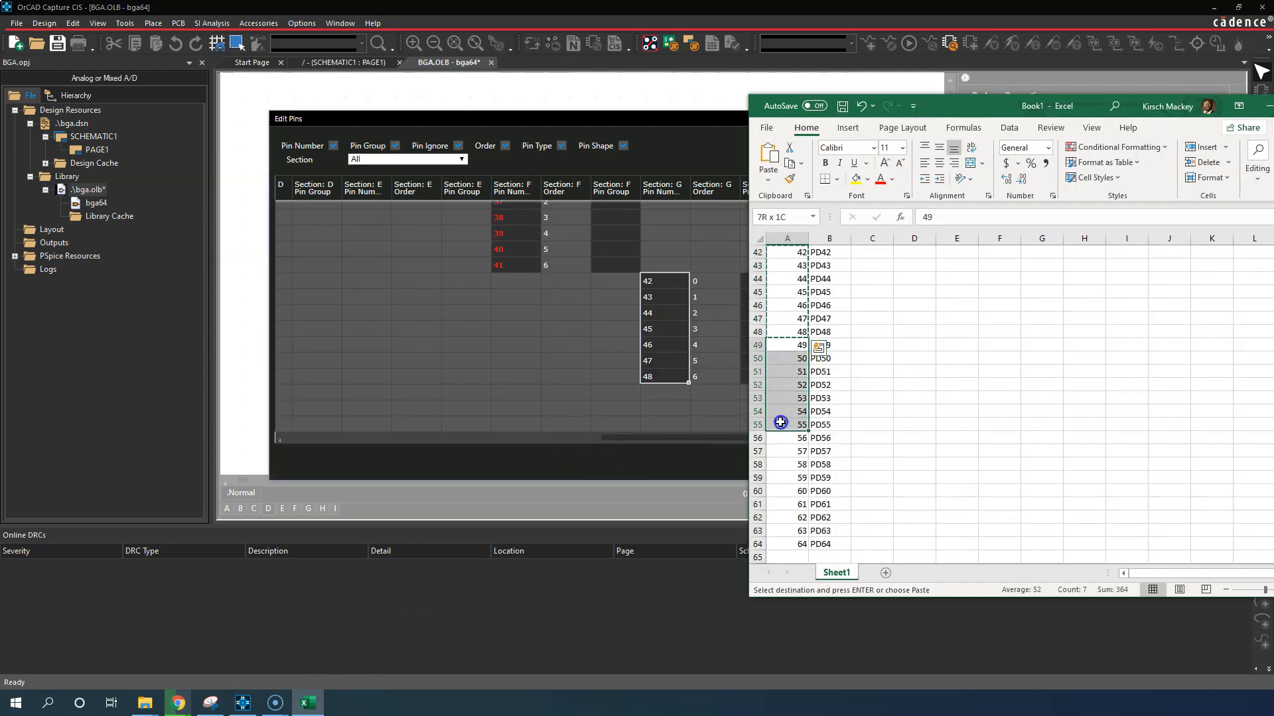
key("ctrl+c")
left_click(682, 390)
scroll(686, 388, "down", 2)
left_click_drag(811, 261, 785, 481)
key("ctrl+v")
Copy the numbers starting at 56 from Excel, paste 56 to 62 as section I's pin numbers, and accept the pin table
left_click(308, 702)
scroll(788, 372, "down", 2)
key("ctrl+c")
key("alt+Tab")
left_click_drag(956, 328, 955, 428)
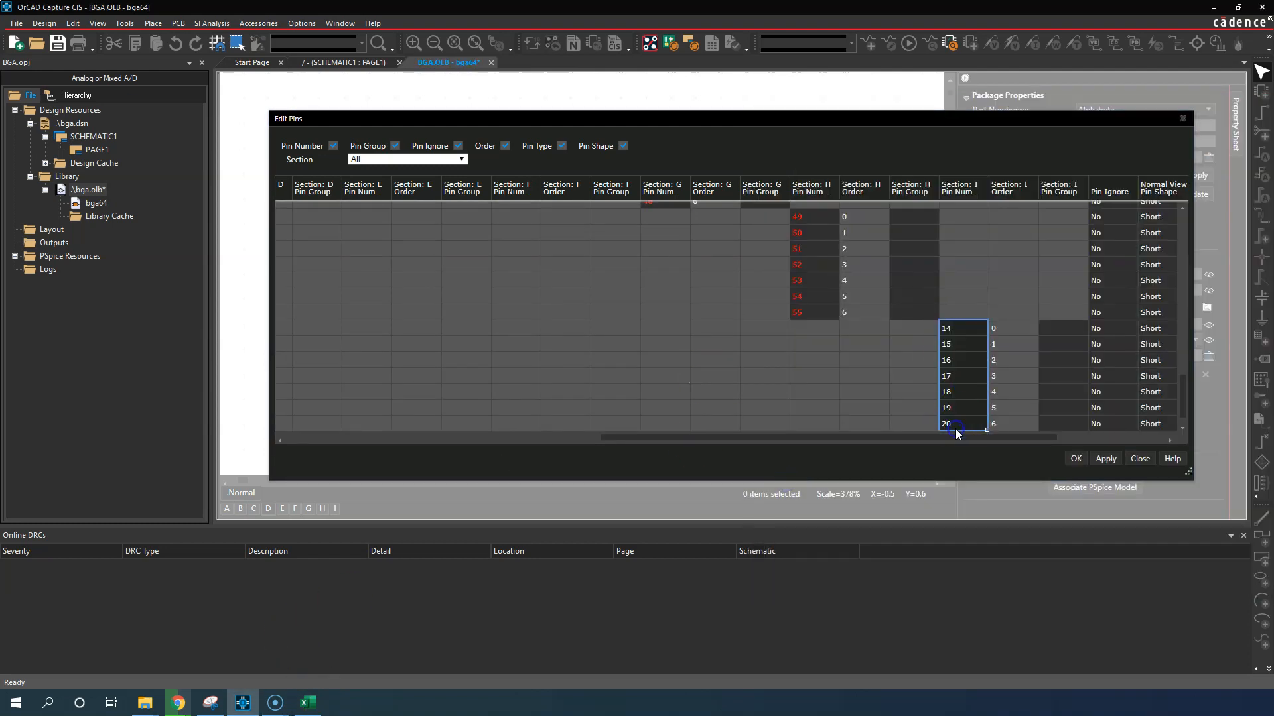
key("ctrl+v")
left_click(335, 438)
scroll(509, 364, "up", 7)
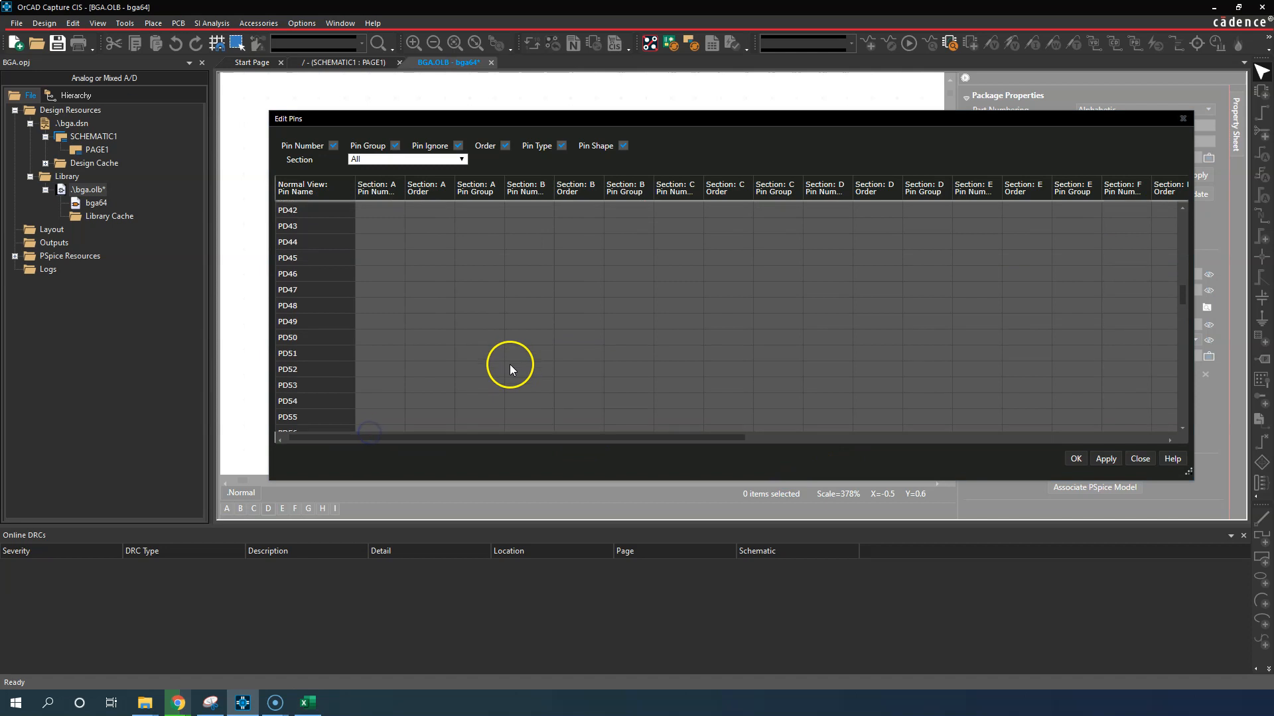
left_click(1074, 457)
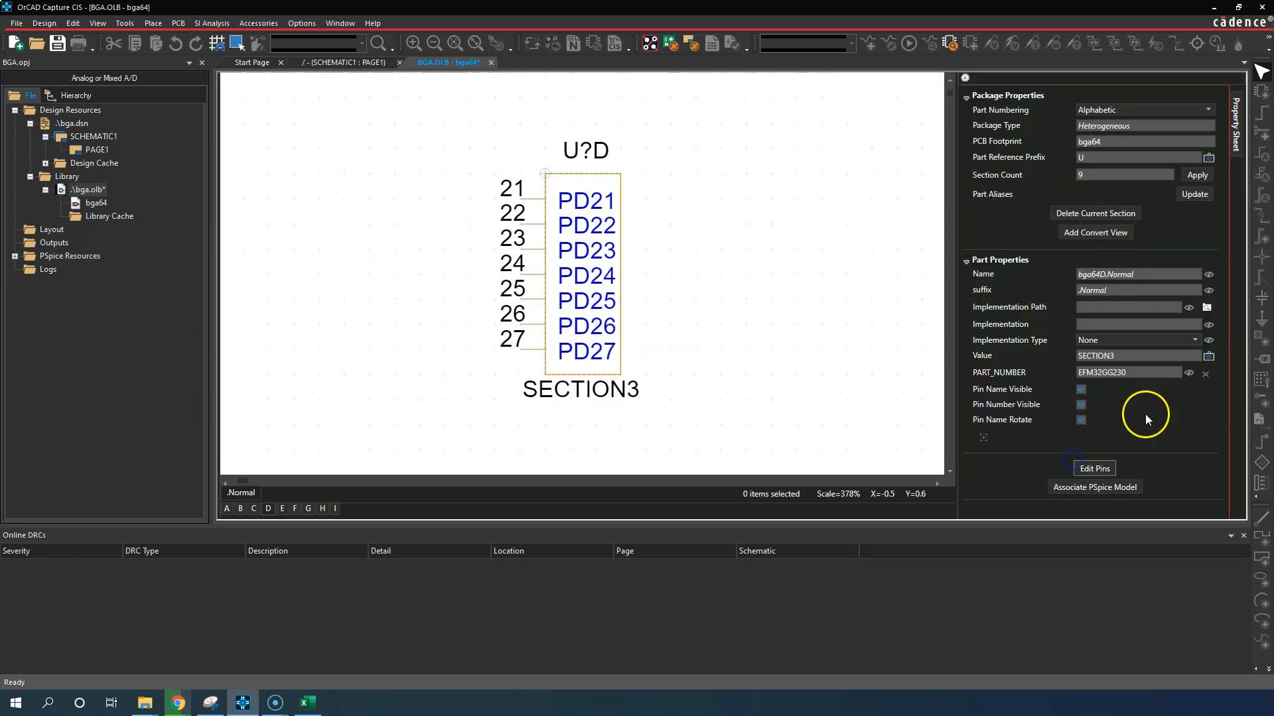
Extend section I's outline downward by two pin spacings and place its value text below the enlarged outline
left_click(341, 508)
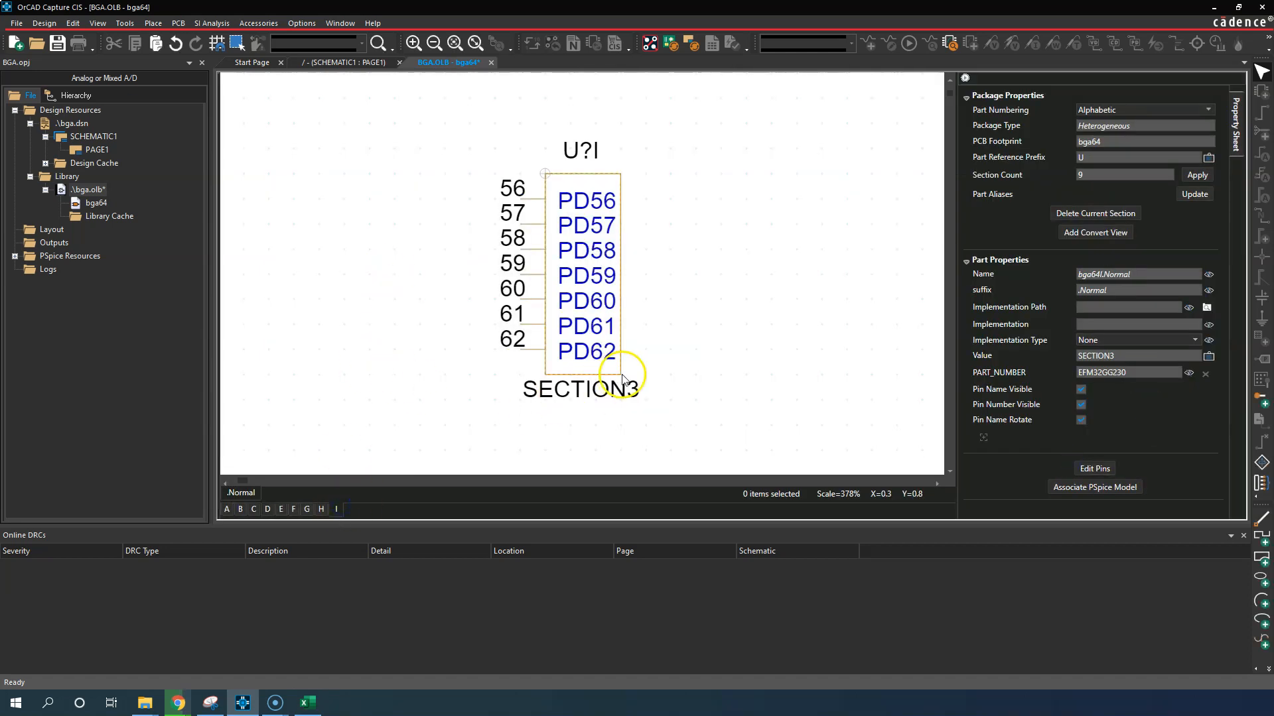
left_click(696, 339)
left_click(750, 211)
left_click(434, 297)
left_click(422, 203)
Copy section I's pins PD61 and PD62 and place the copies directly below PD62
left_click(540, 326)
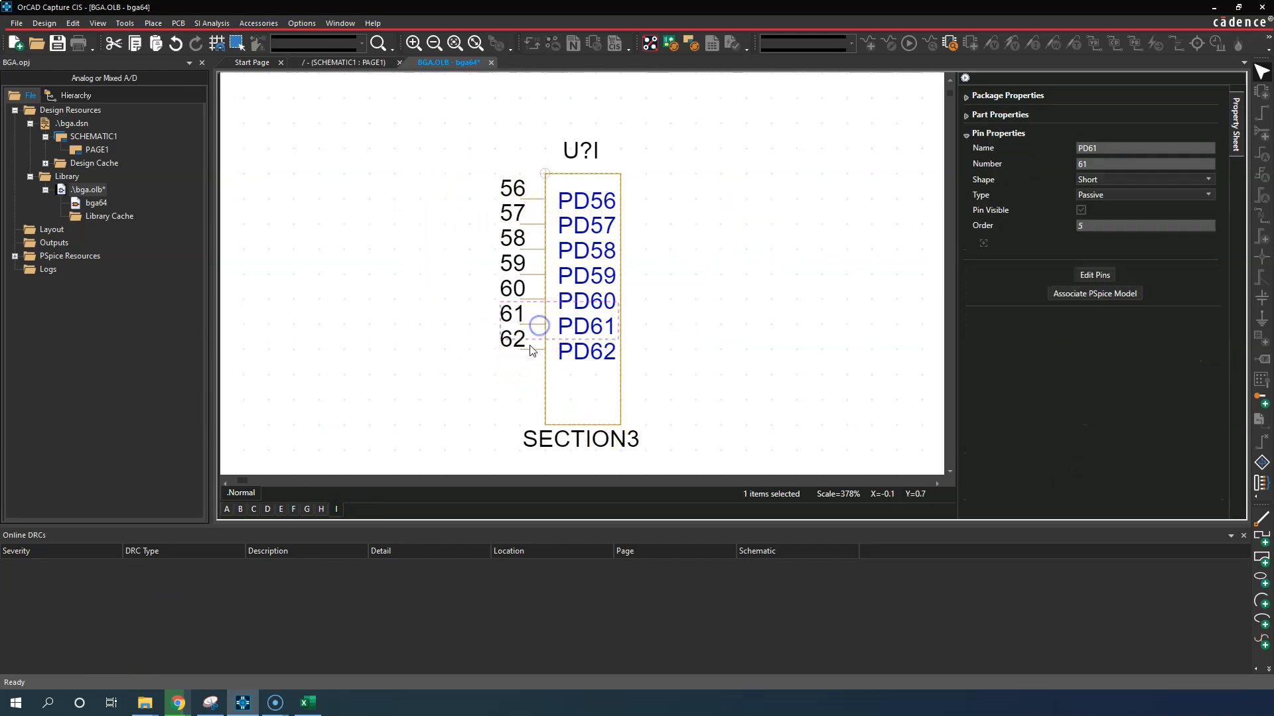
left_click(531, 350, "ctrl")
left_click(685, 295)
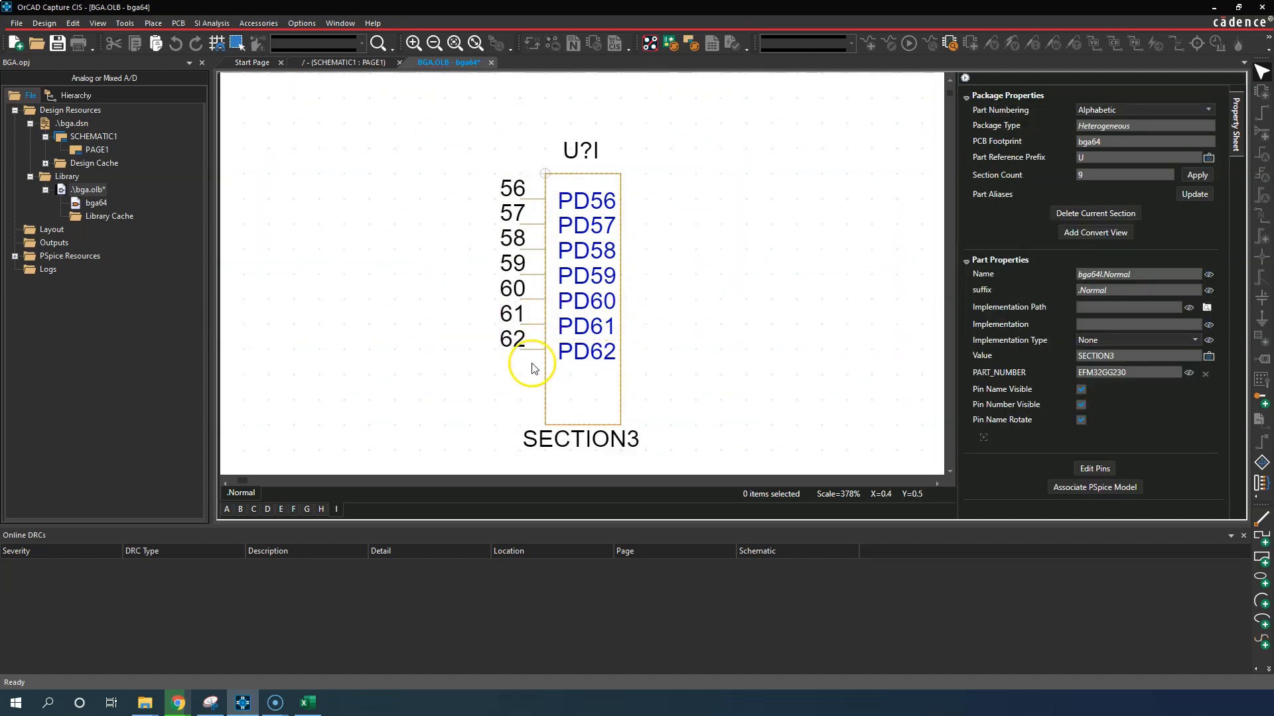
key("ctrl+v")
left_click(502, 376)
left_click(736, 241)
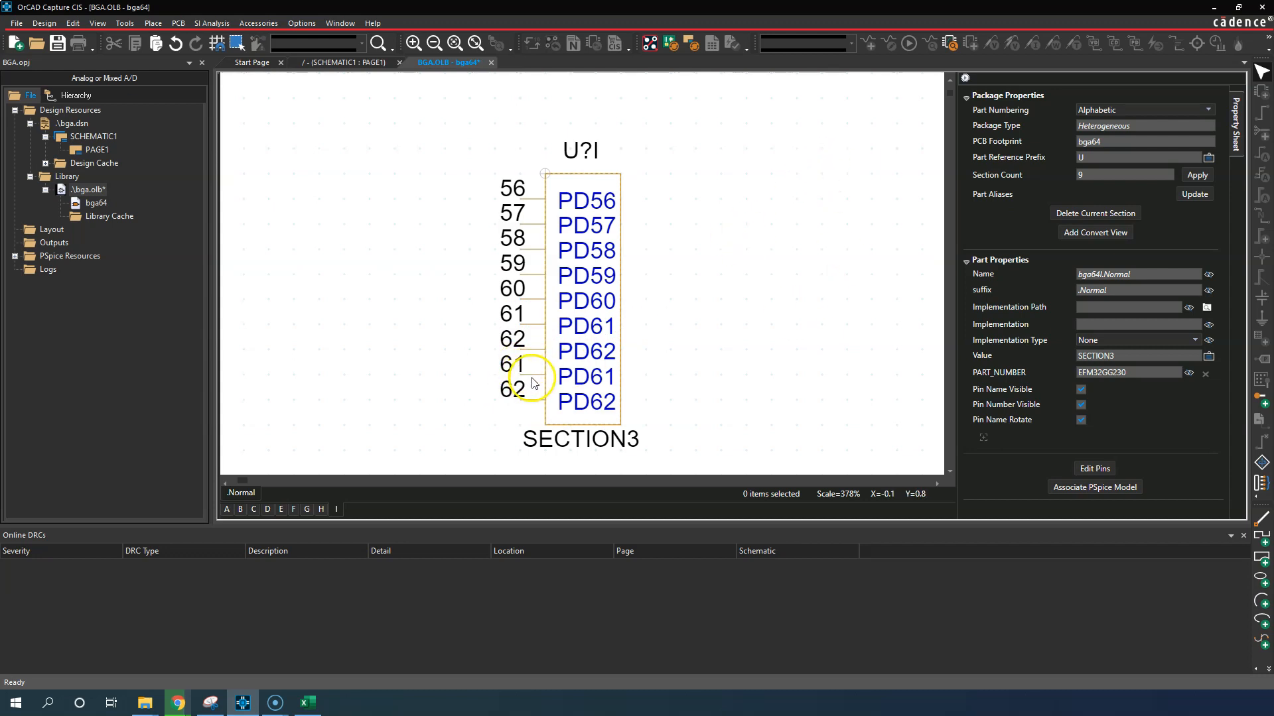
Set the pin number of the copied PD61 pin in section I to 63
left_click(530, 380)
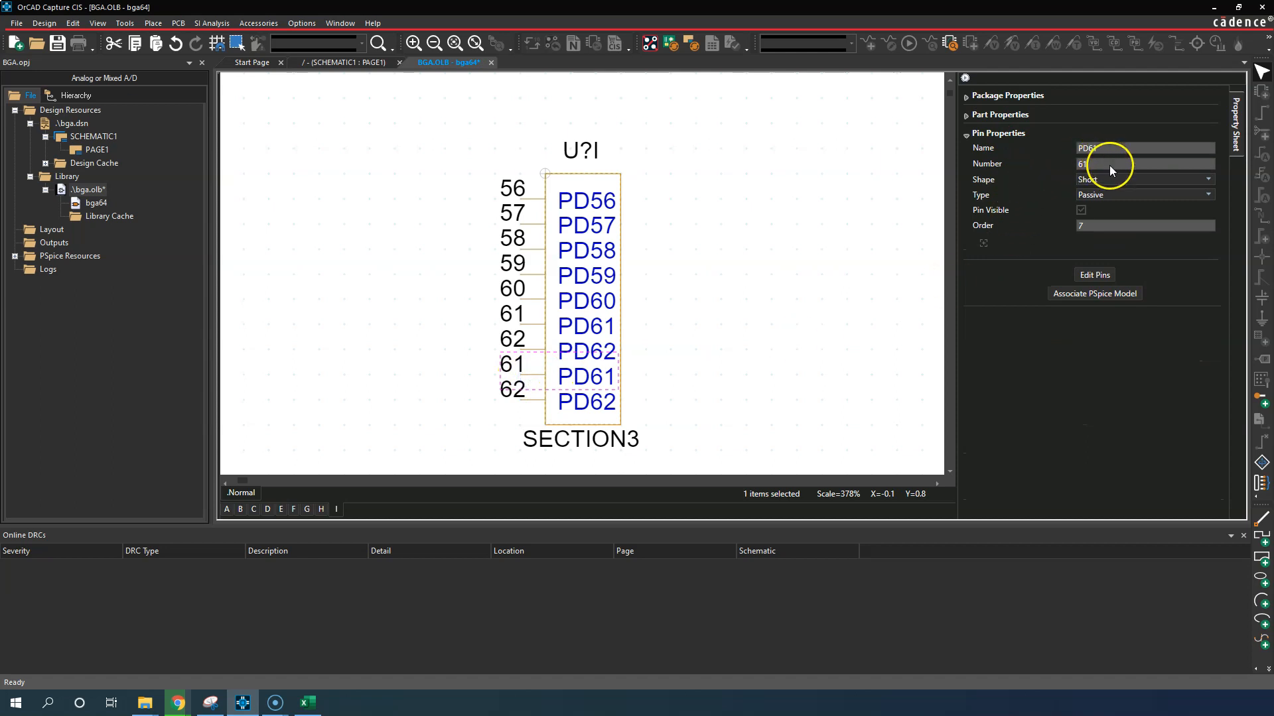
left_click(1109, 166)
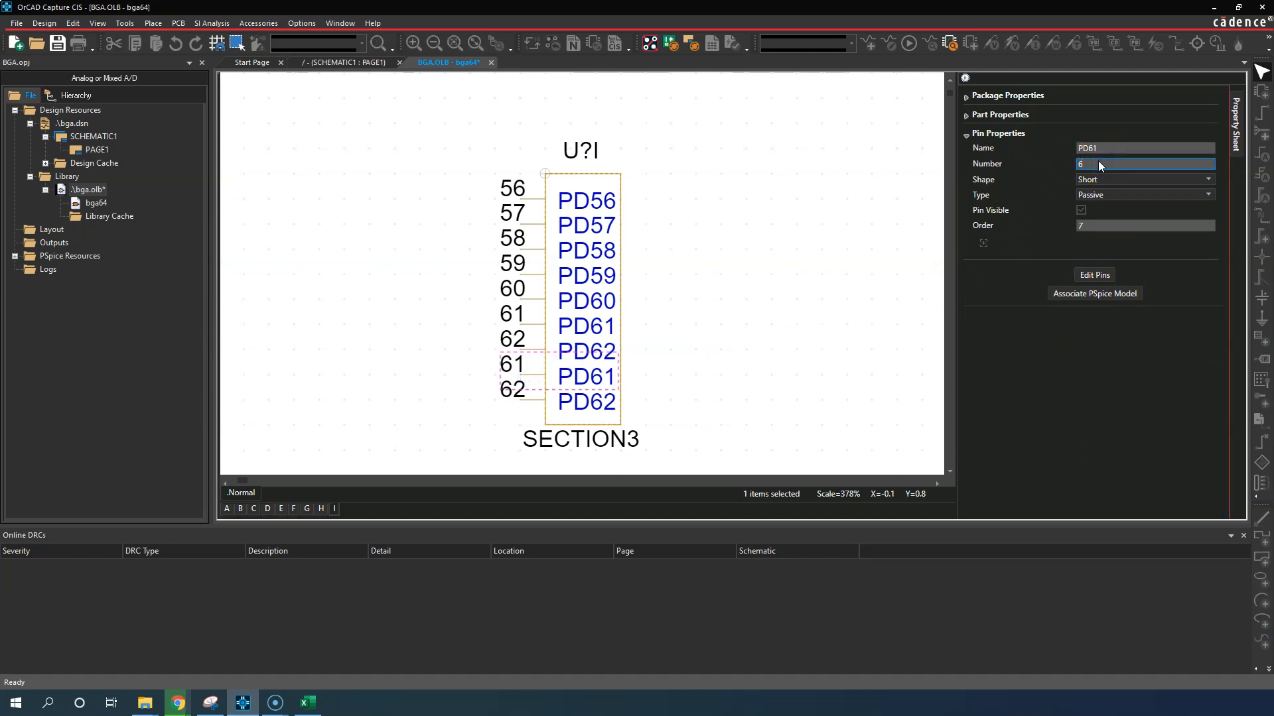
left_click(1133, 239)
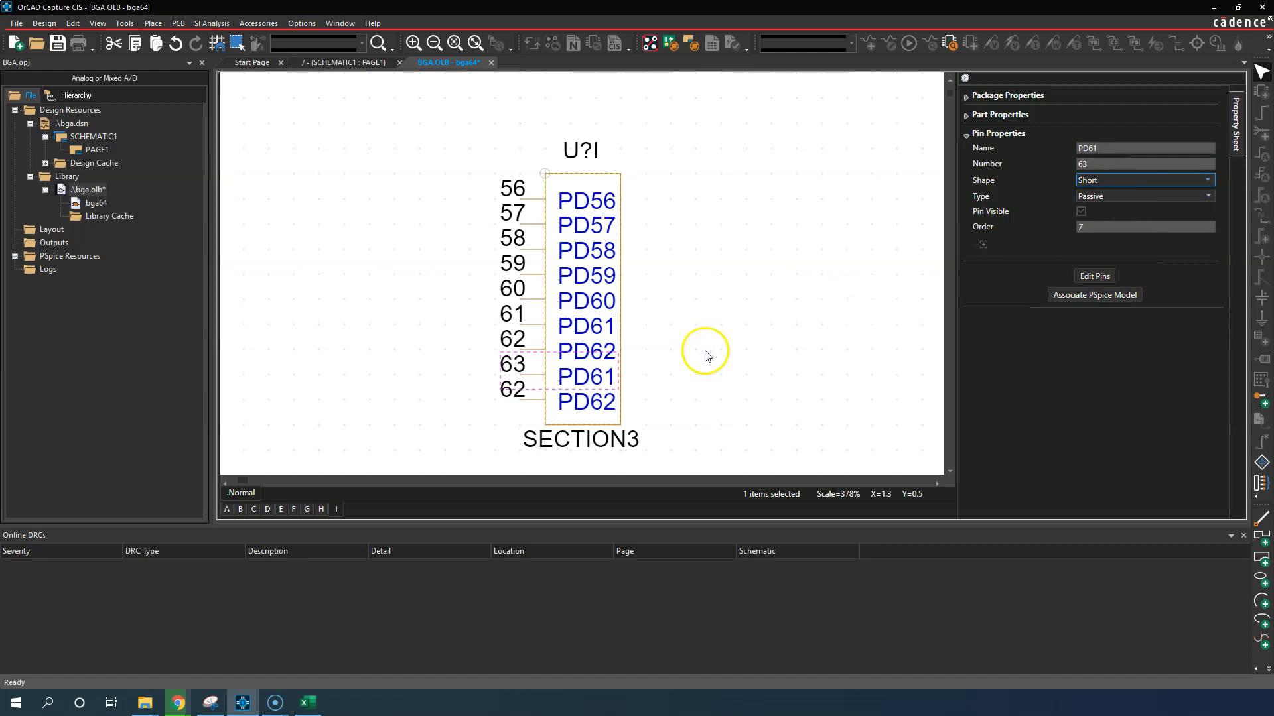
Rename the copied PD61 pin numbered 63 in section I to PD63
left_click(705, 350)
left_click(587, 376)
left_click(1103, 149)
type("3")
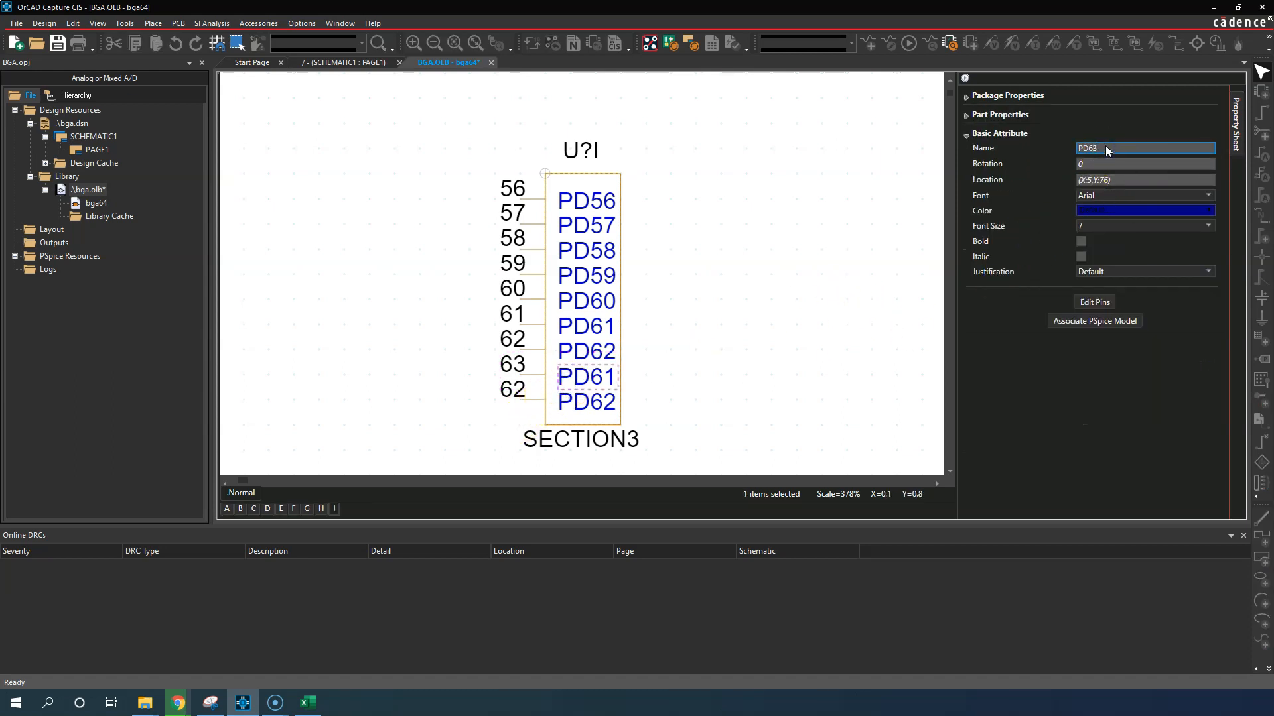
left_click(705, 334)
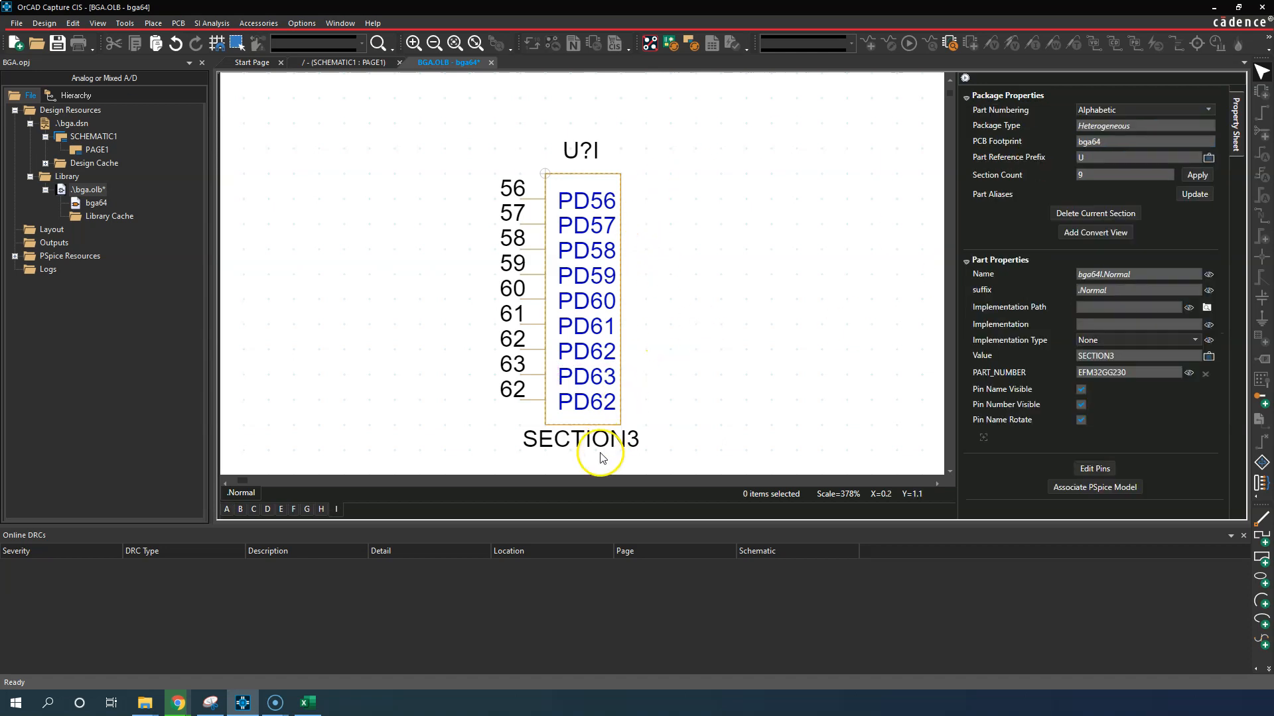
Rename the lowest pin in section I to PD64, set its number to 64, and save the part
left_click(536, 399)
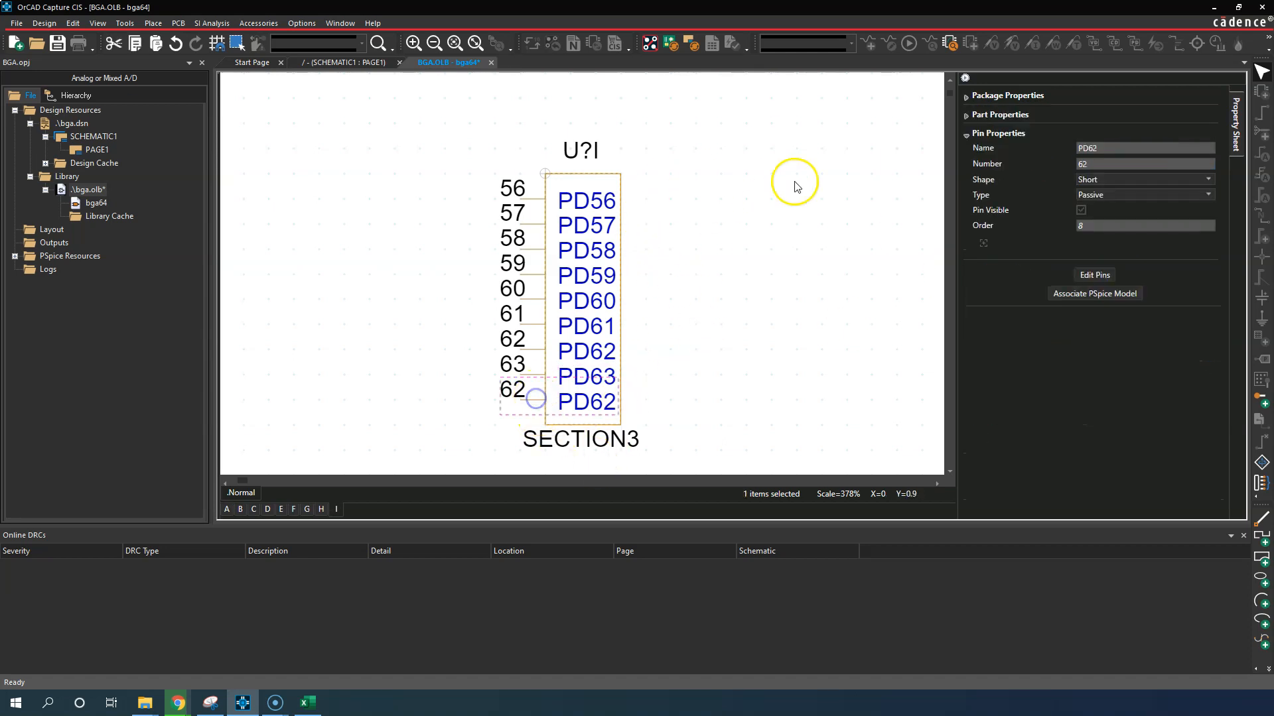
left_click(1104, 147)
type("4")
key("Tab")
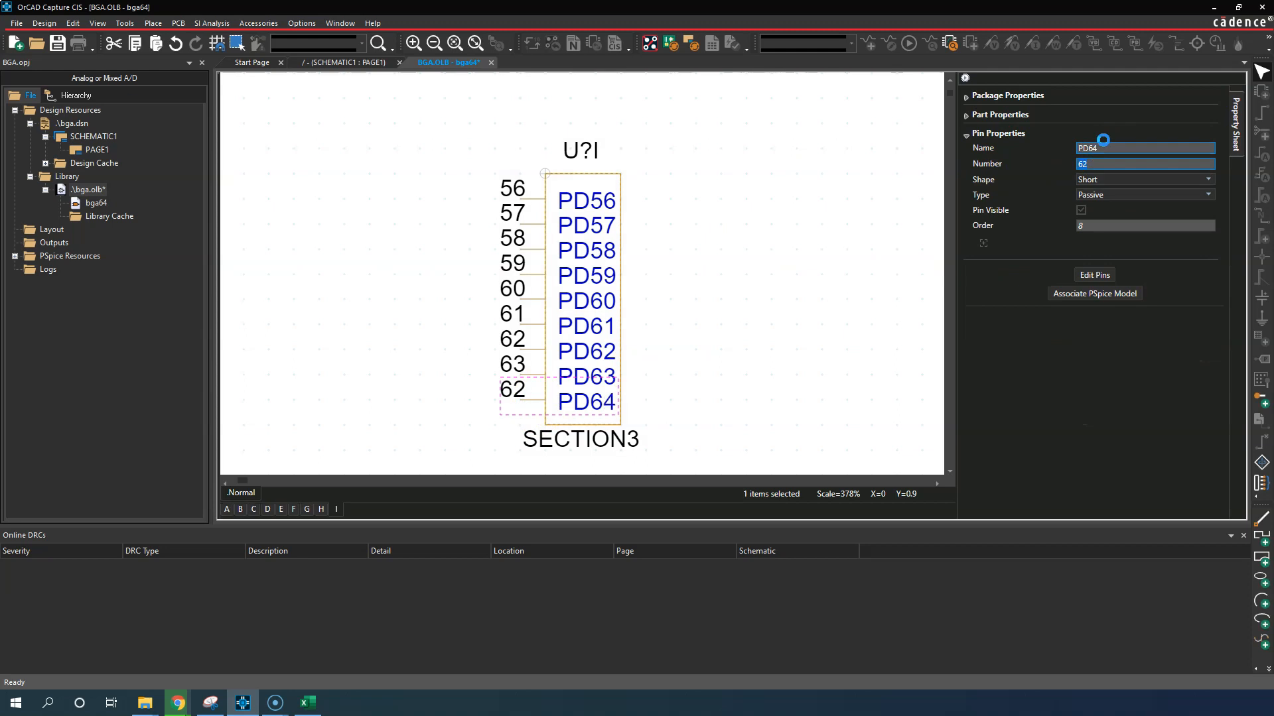
type("64")
left_click(692, 298)
left_click(623, 358)
left_click(709, 276)
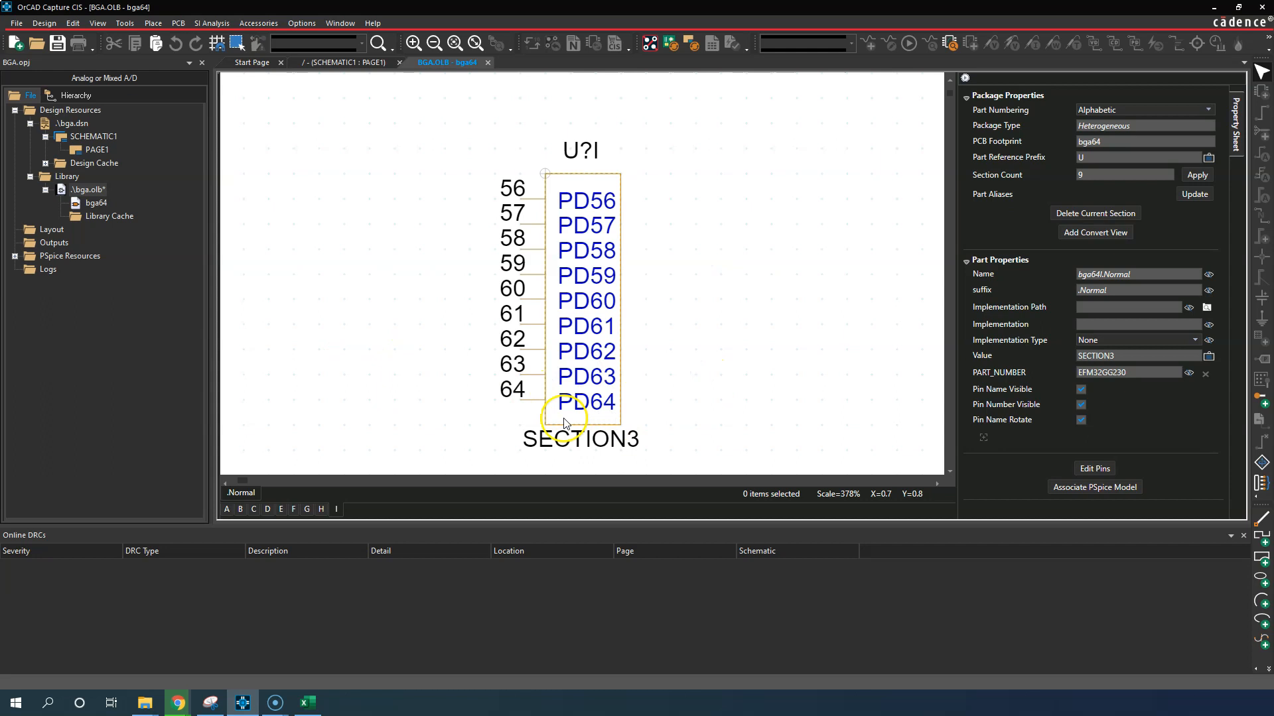
Change the value text below section A's outline to SECTION1
left_click(322, 509)
left_click(555, 397)
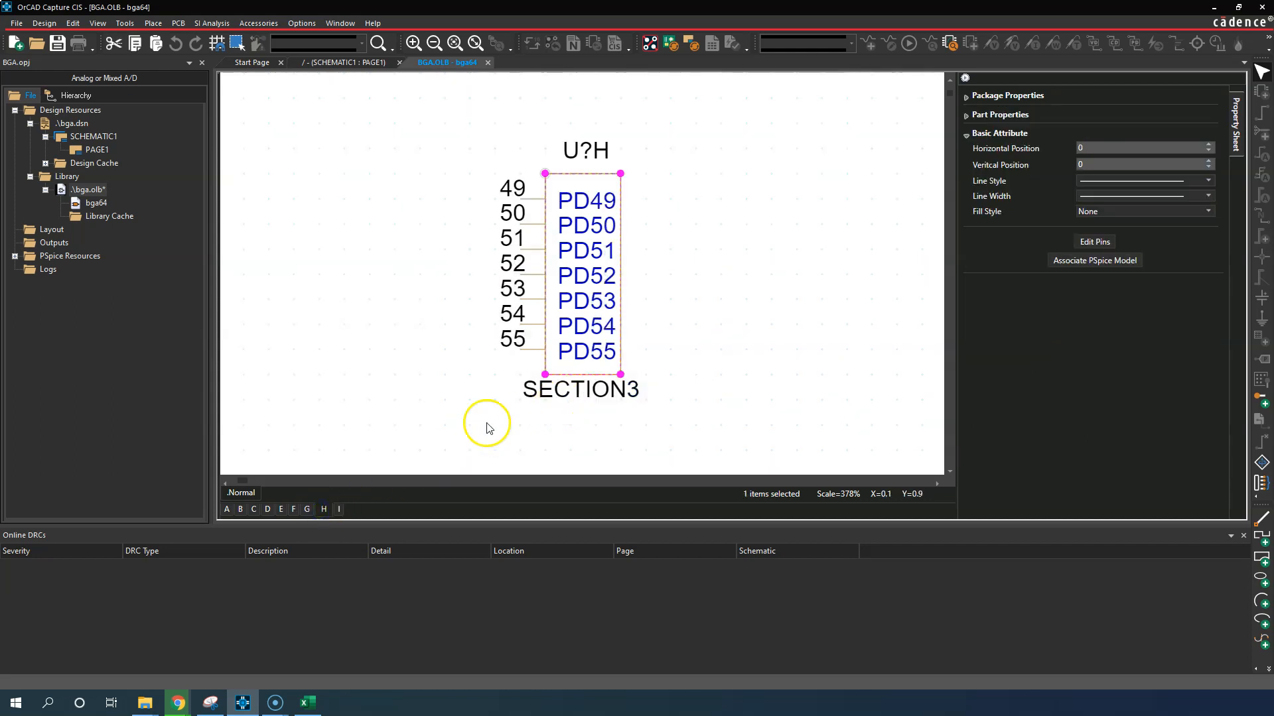
left_click(253, 509)
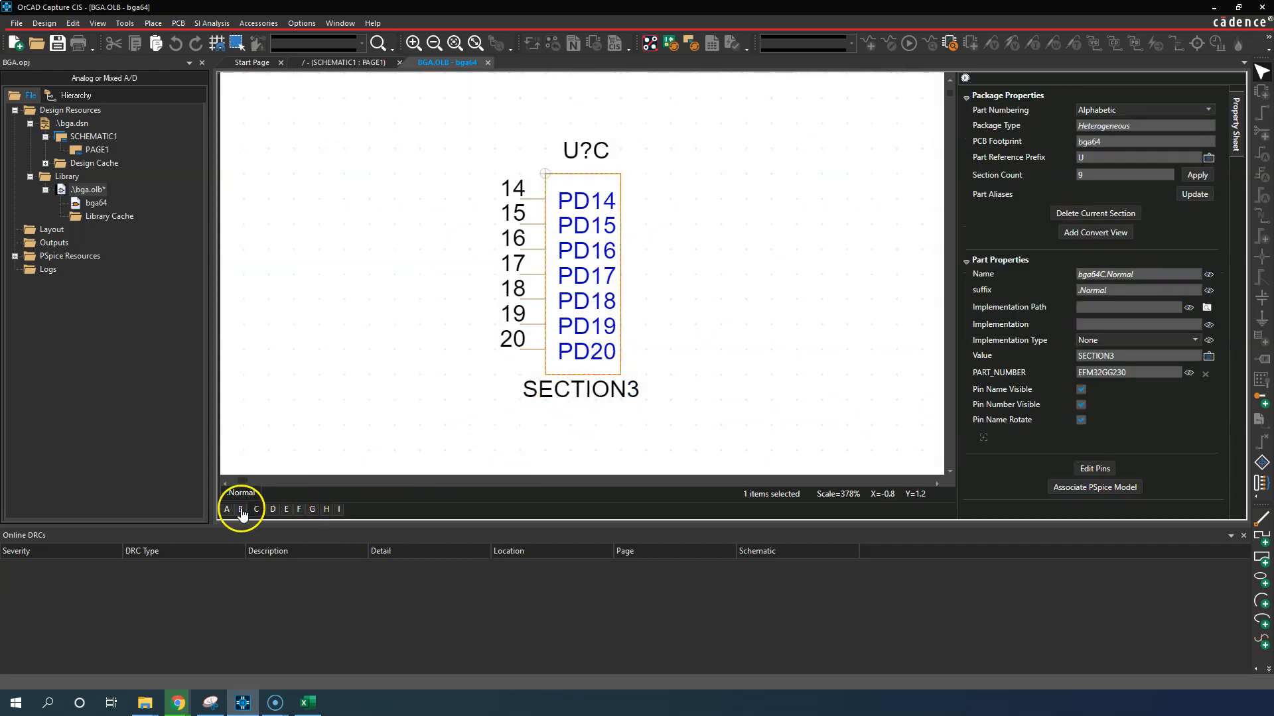
left_click(234, 509)
left_click(564, 394)
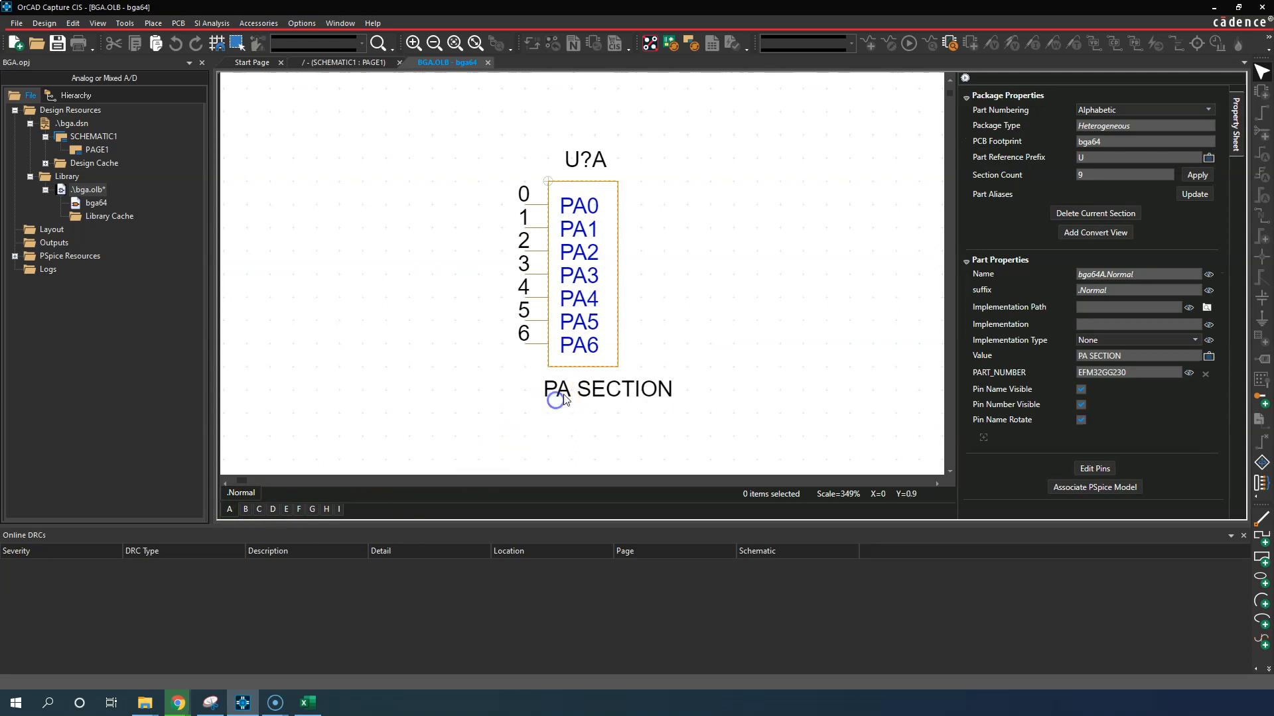
double_click(573, 389)
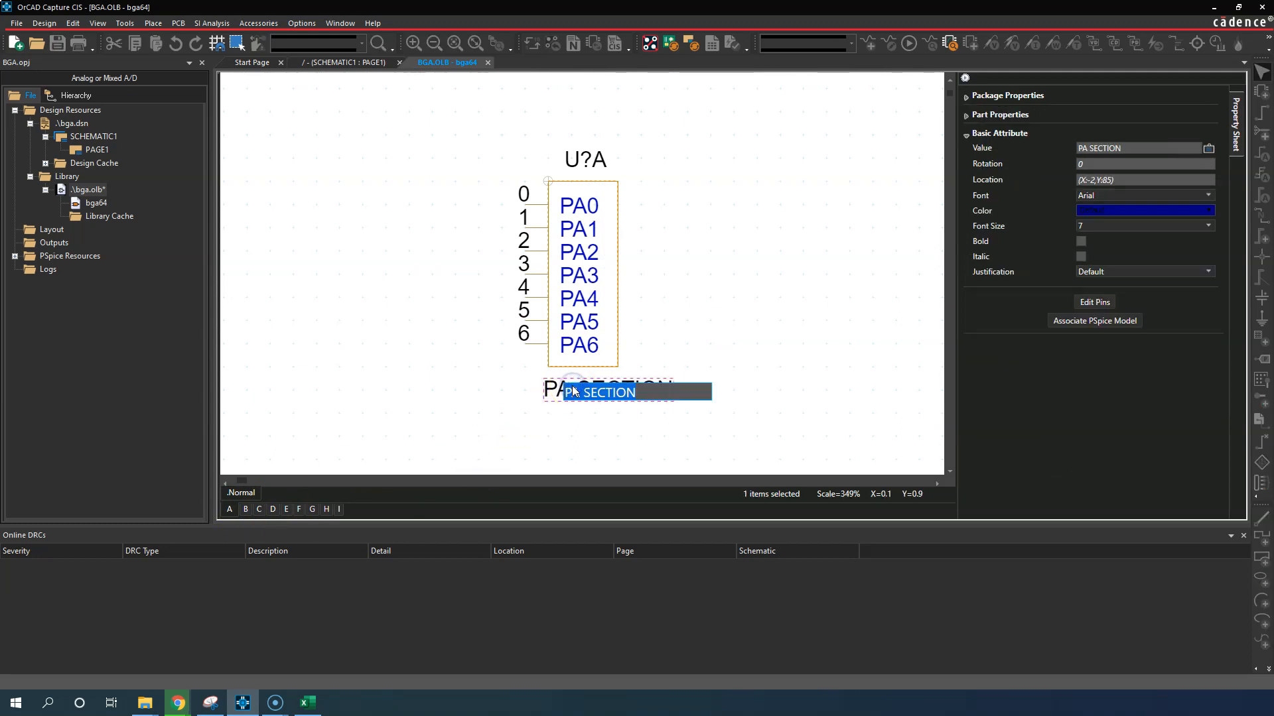
key("Return")
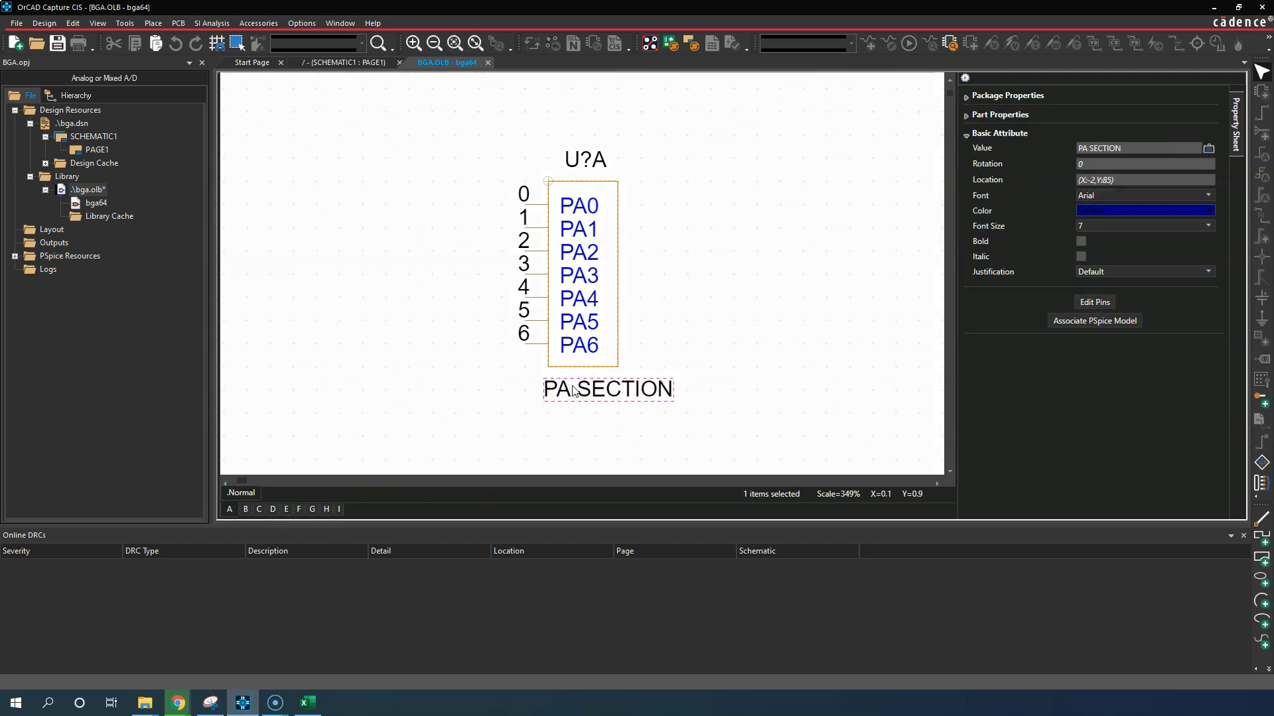
Set section D's value to SECTION4 and section E's value to SECTION5
left_click(245, 510)
left_click(260, 509)
left_click(272, 510)
left_click(256, 510)
left_click(272, 509)
left_click(609, 390)
left_click(286, 510)
double_click(620, 391)
Set section F's value to SECTION6 and section G's value to SECTION7
left_click(296, 509)
double_click(637, 394)
key("BackSpace")
type("6")
key("Return")
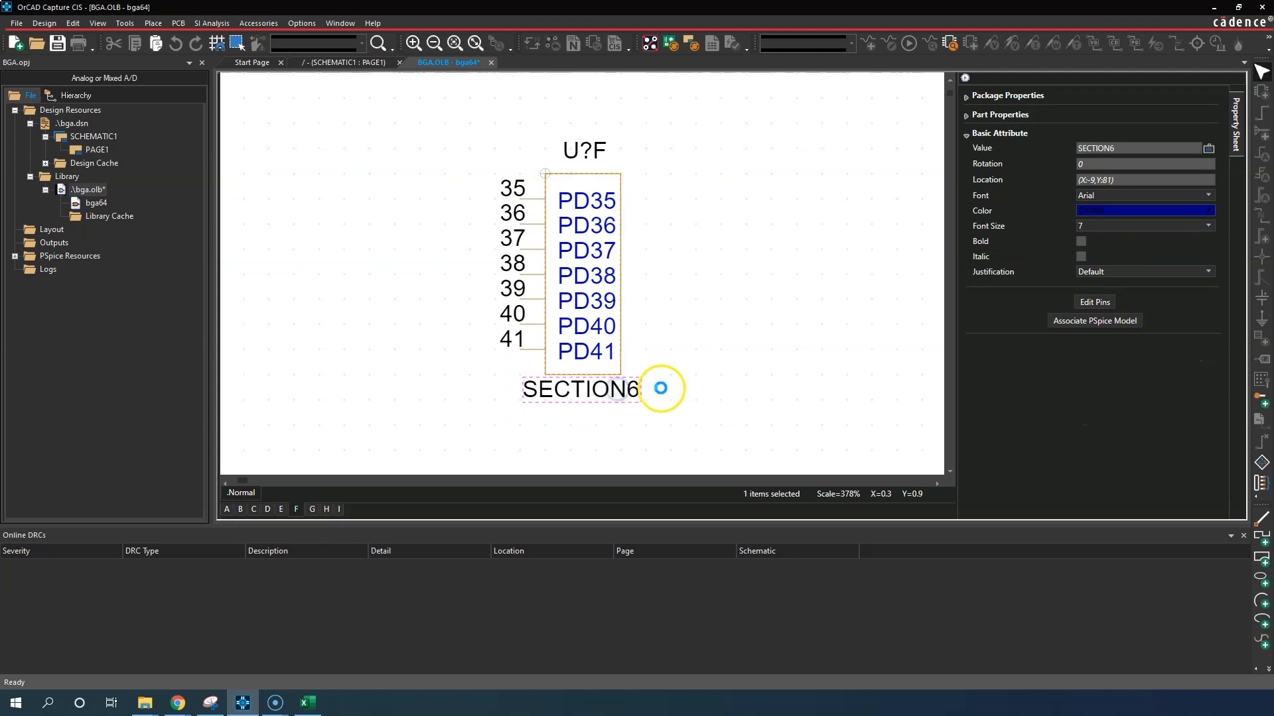
left_click(310, 510)
double_click(595, 390)
key("BackSpace")
type("7")
Set section H's value to SECTION8 and section I's to SECTION9, and save the part
left_click(326, 509)
double_click(656, 393)
key("BackSpace")
type("8")
key("Return")
left_click(339, 510)
double_click(613, 443)
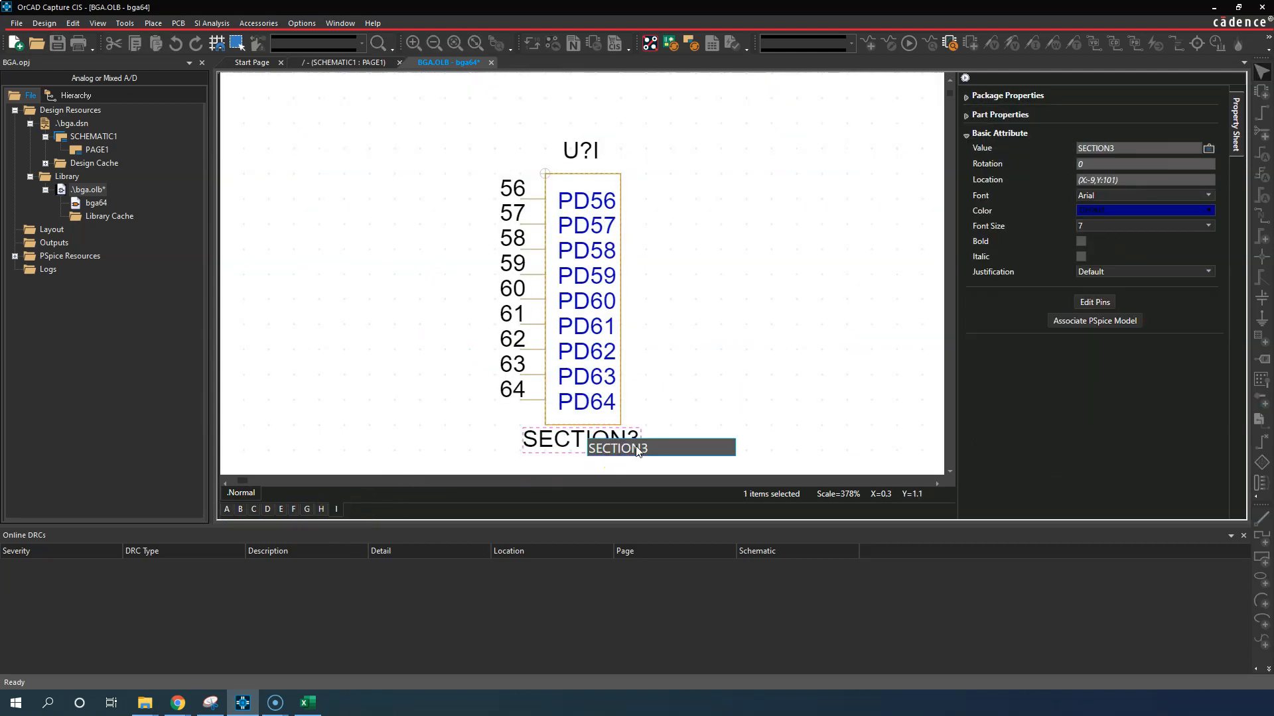
key("Return")
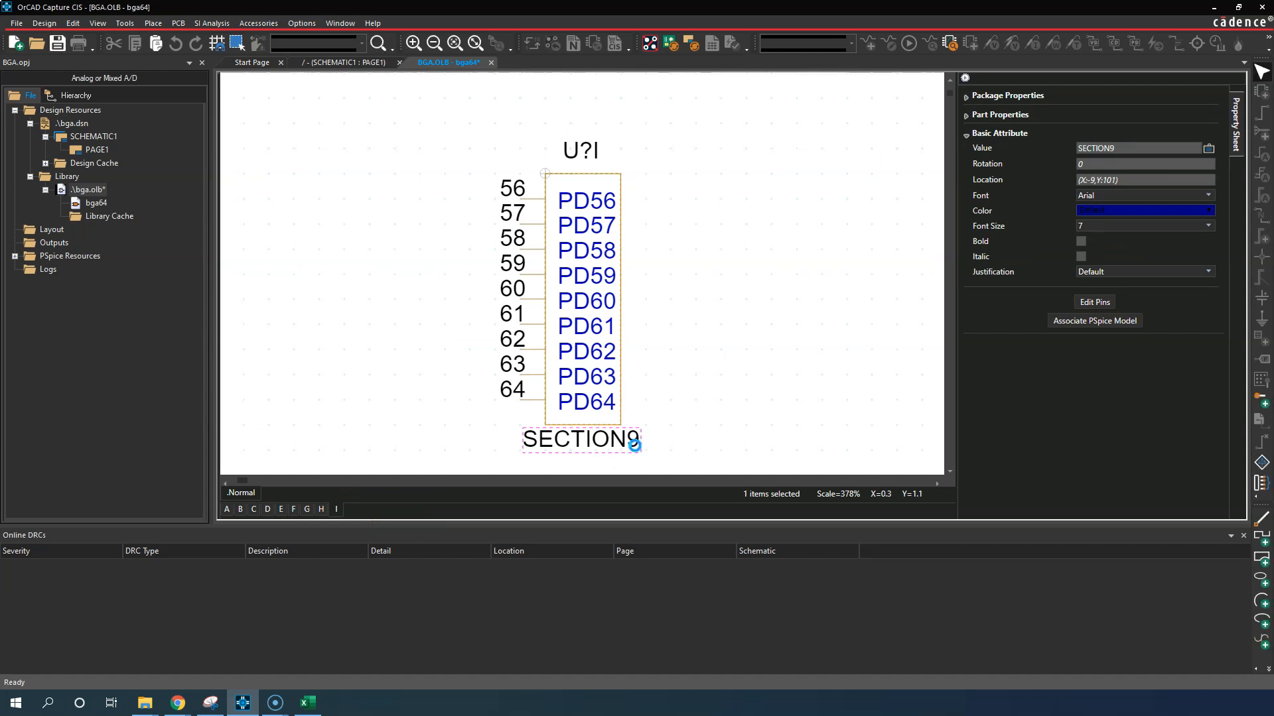
left_click(720, 302)
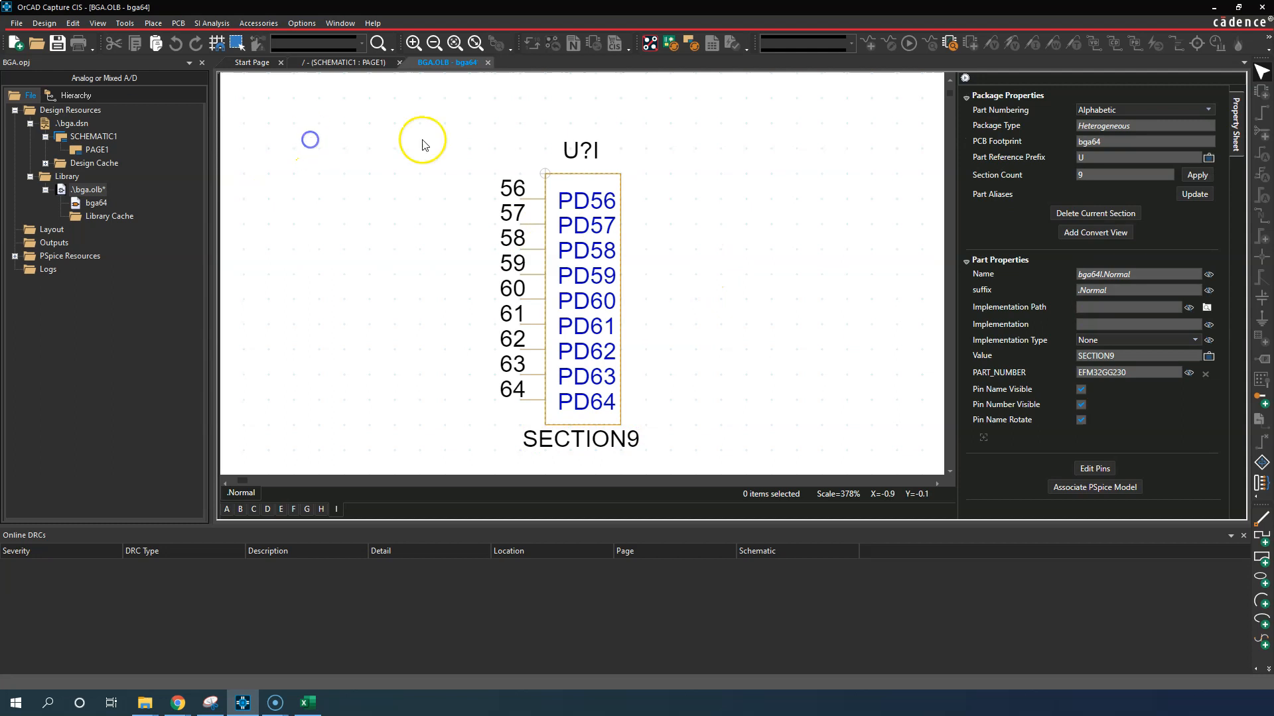
Review the pins and value texts of the bga64 sections from E back to A
left_click(283, 510)
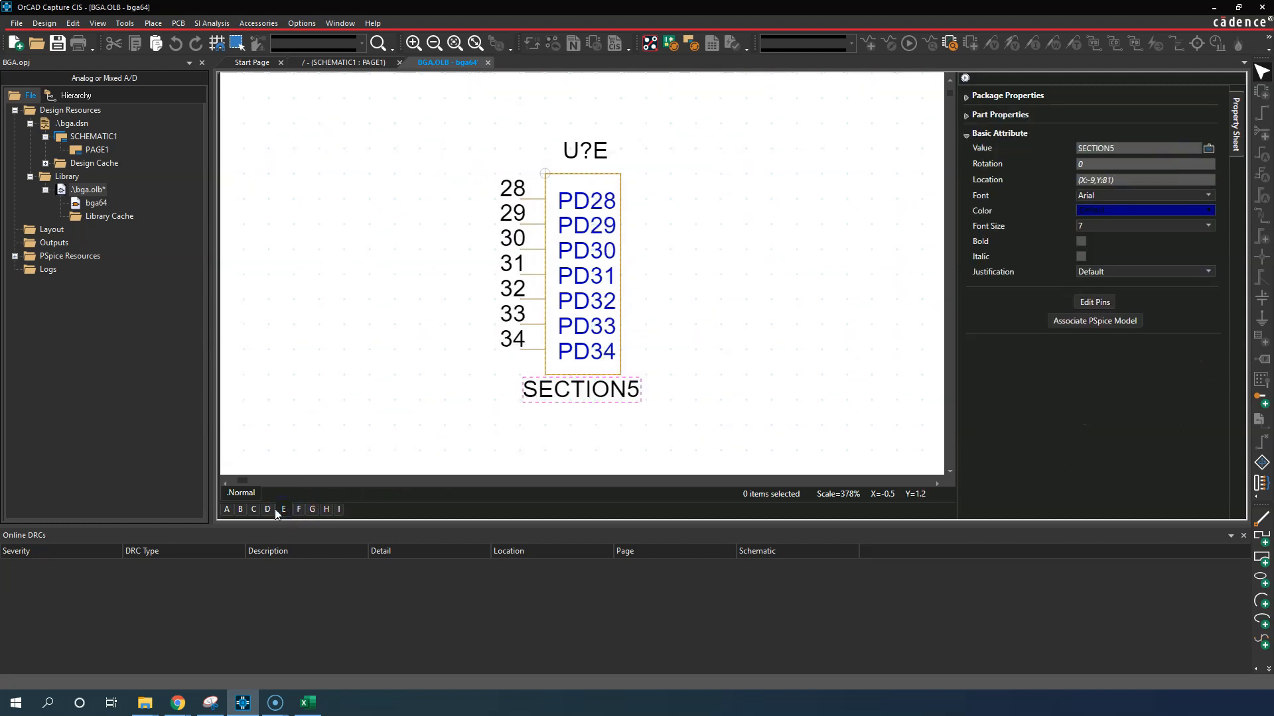
left_click(268, 511)
left_click(254, 510)
left_click(240, 510)
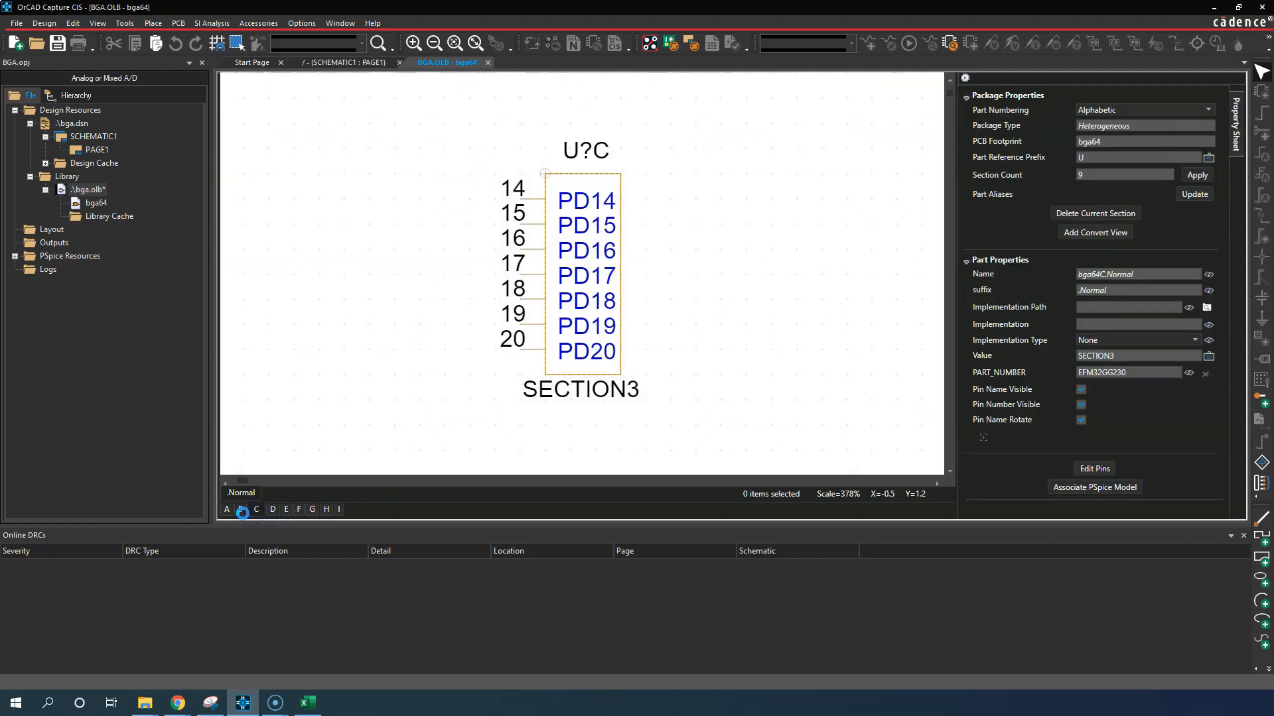
left_click(228, 510)
left_click(757, 207)
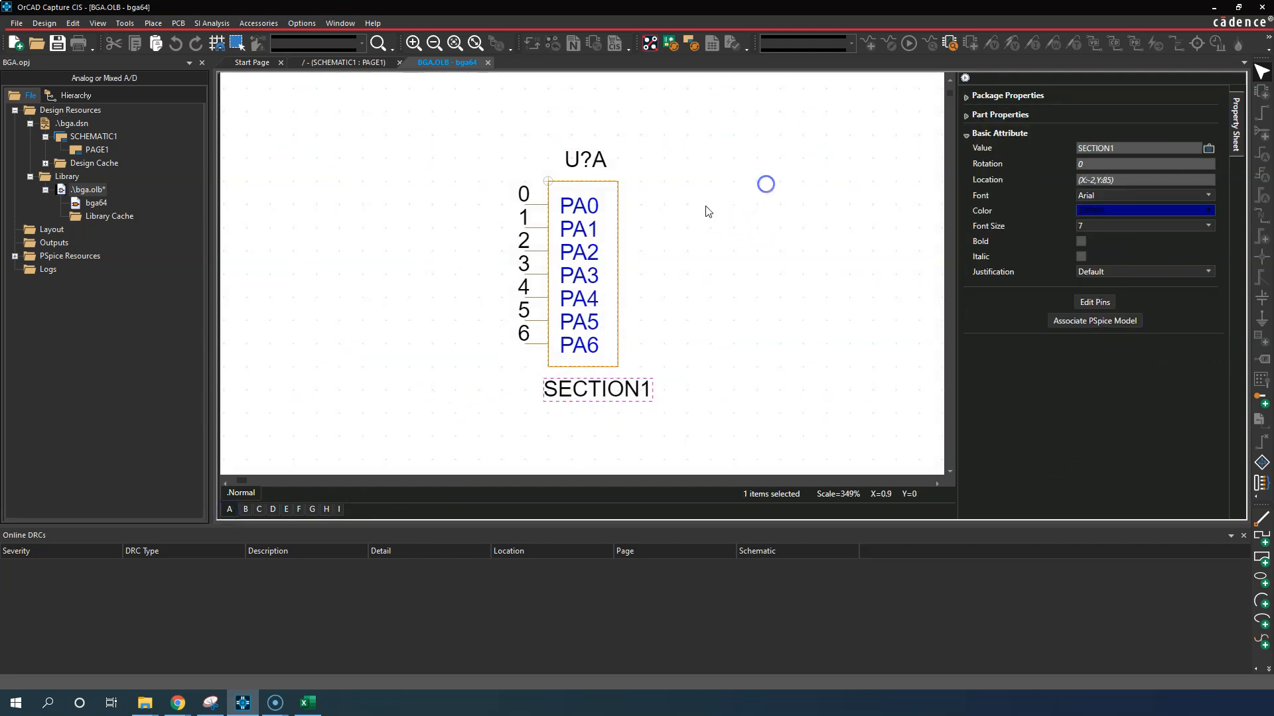
Close the bga64 part editing view to return to the PAGE1 schematic
left_click(402, 128)
right_click(458, 63)
left_click(483, 73)
right_click(489, 63)
left_click(491, 83)
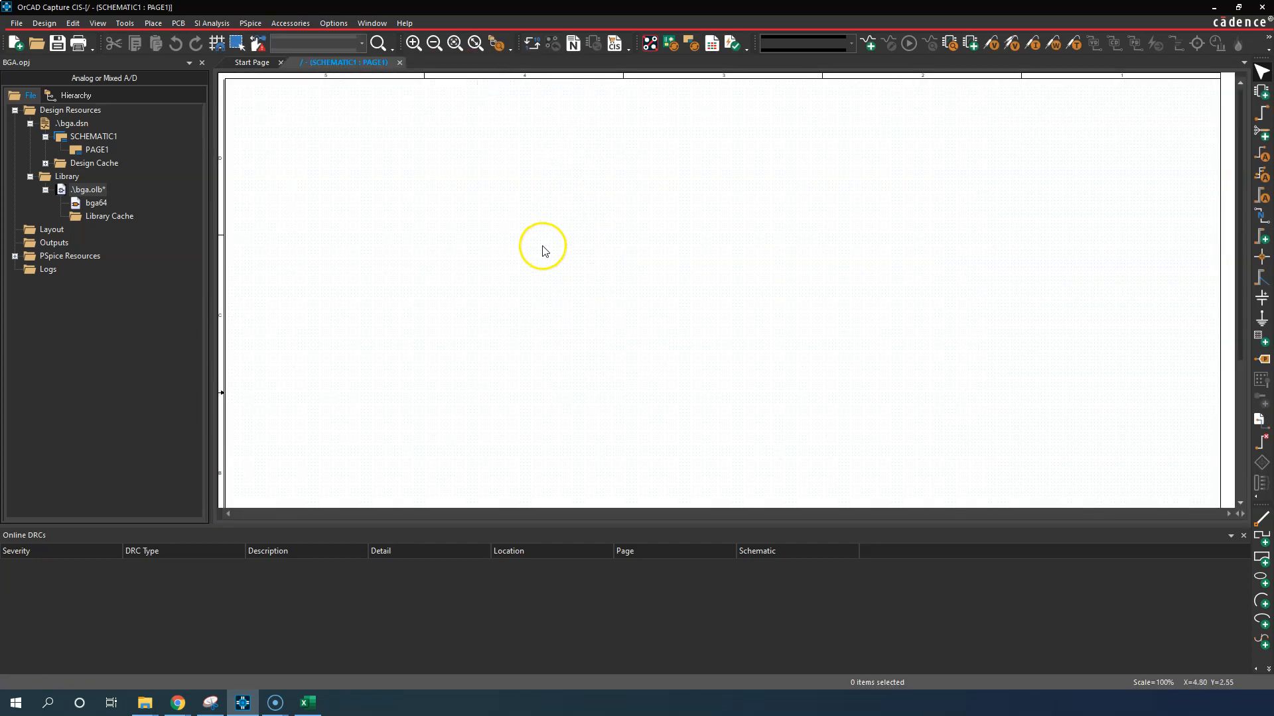
Save the bga.olb library in the project tree
left_click(93, 189)
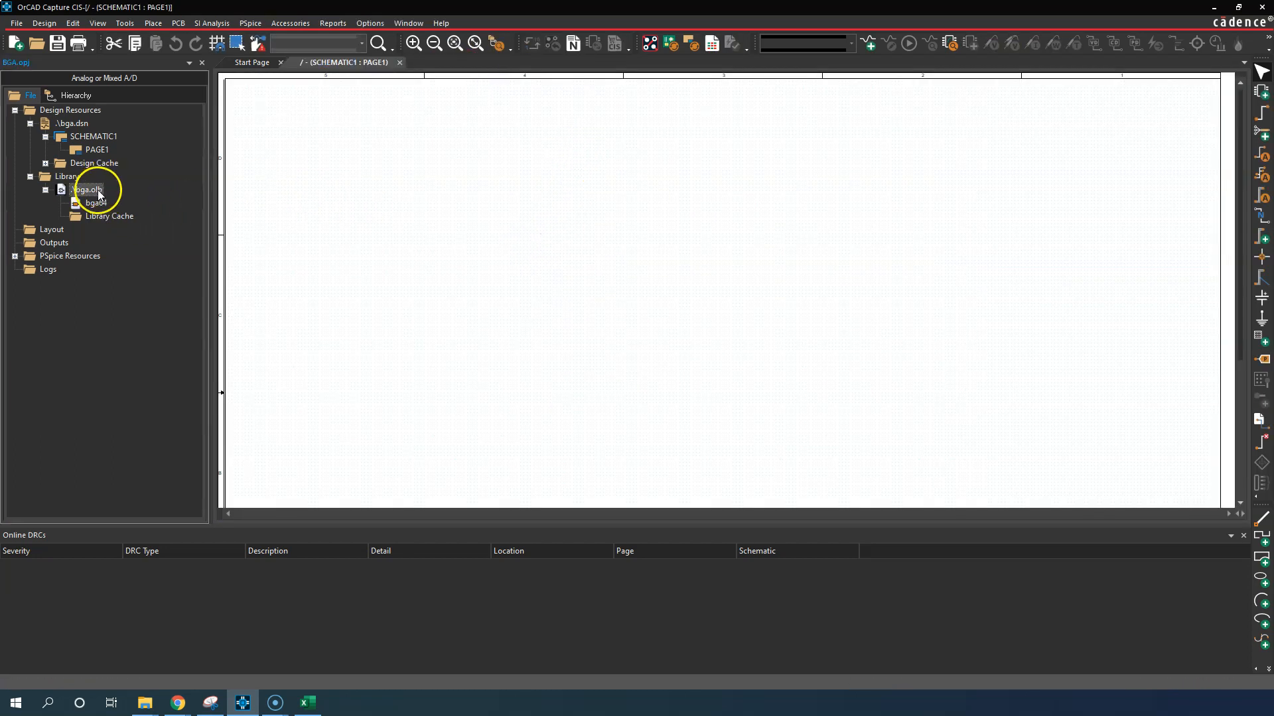
right_click(96, 190)
left_click(162, 264)
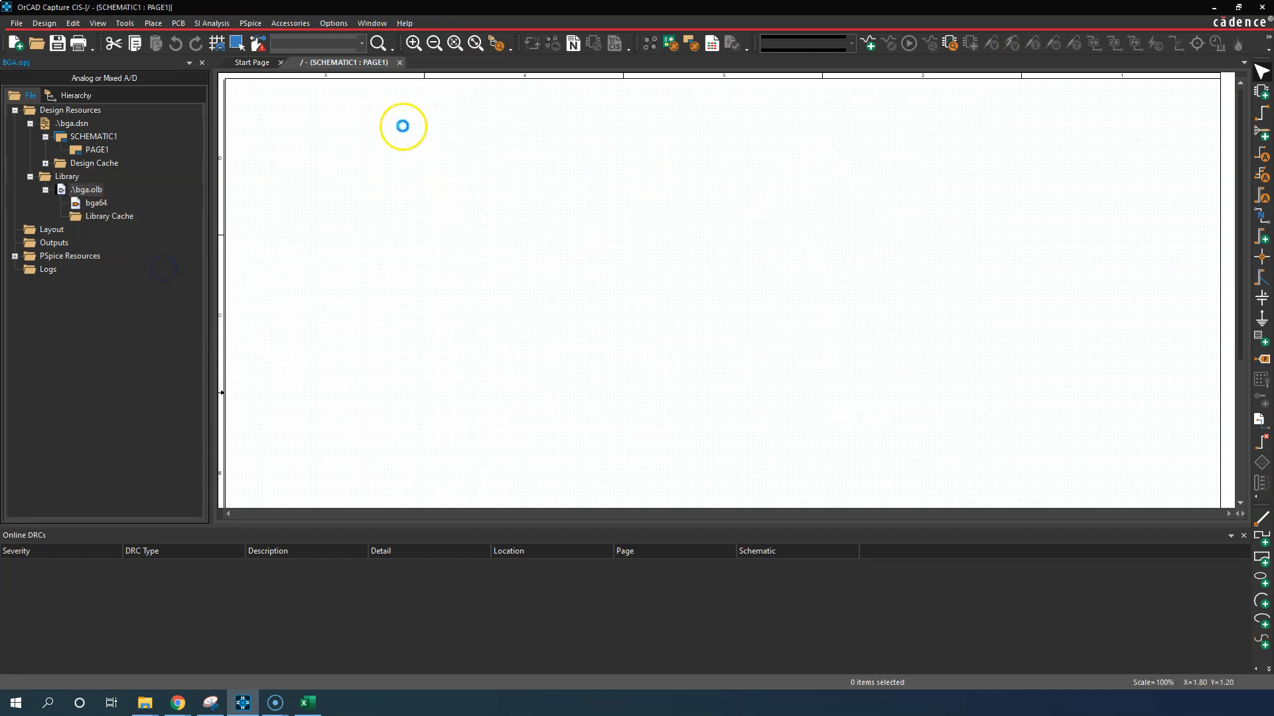
Start placing a part on PAGE1 and choose bga64 from the BGA library
left_click(95, 202)
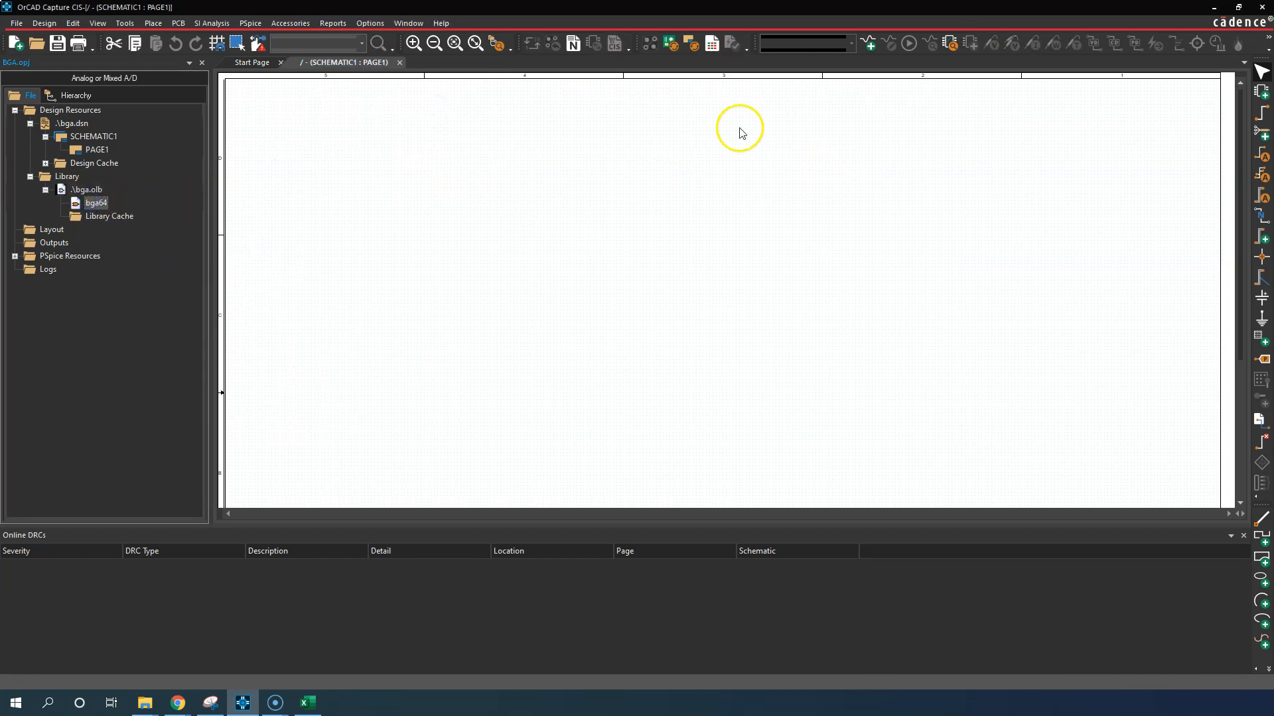
left_click(1262, 91)
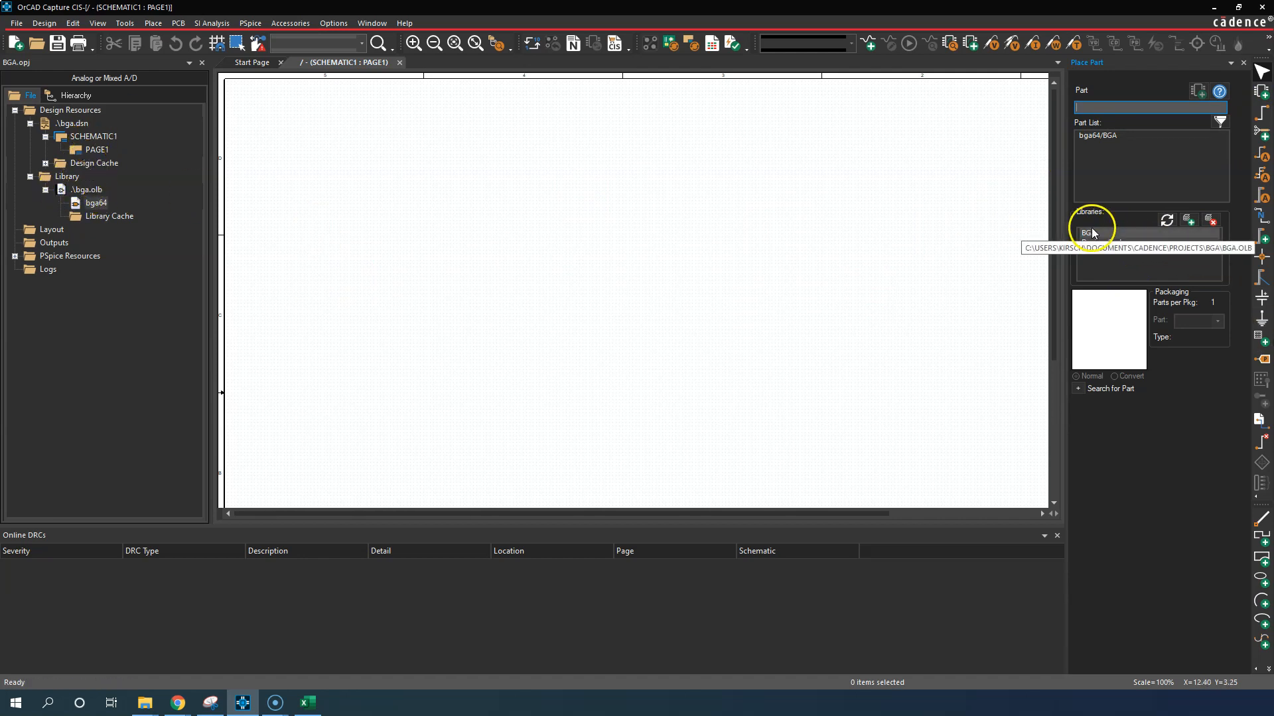
left_click(1107, 137)
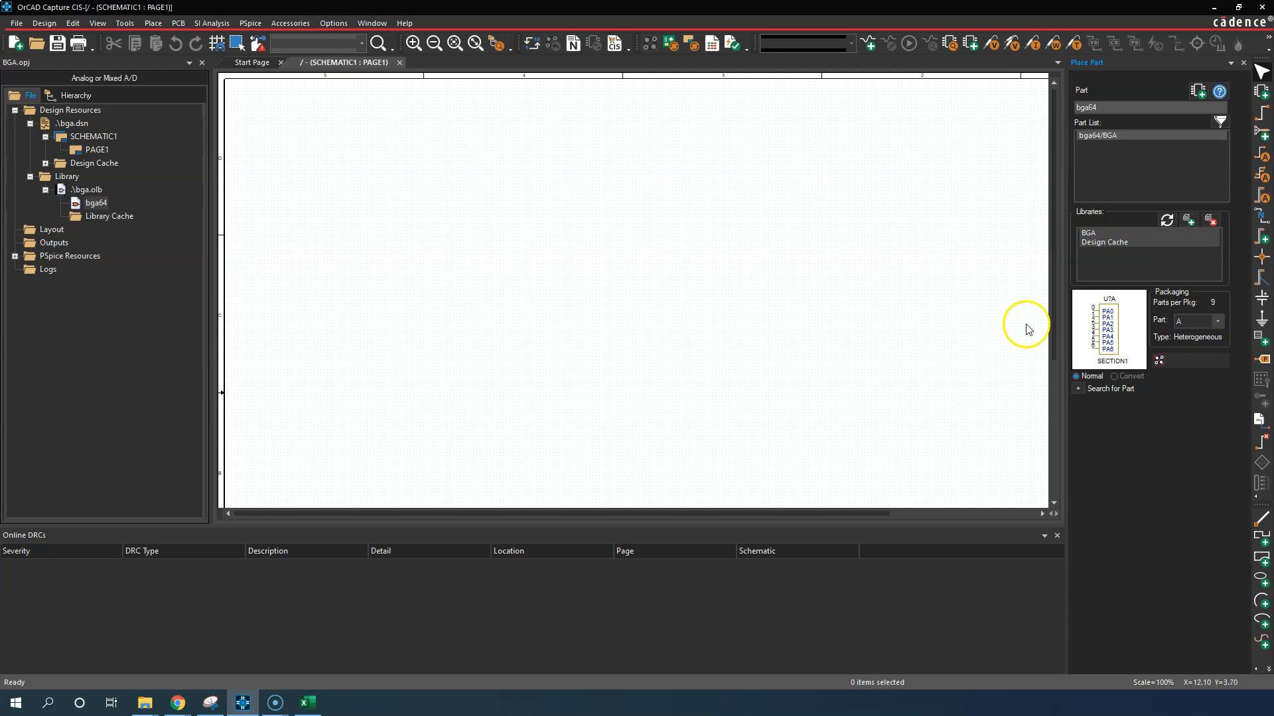
Preview sections B, C, D and I of the bga64 part before placement
left_click(1219, 323)
left_click(1191, 346)
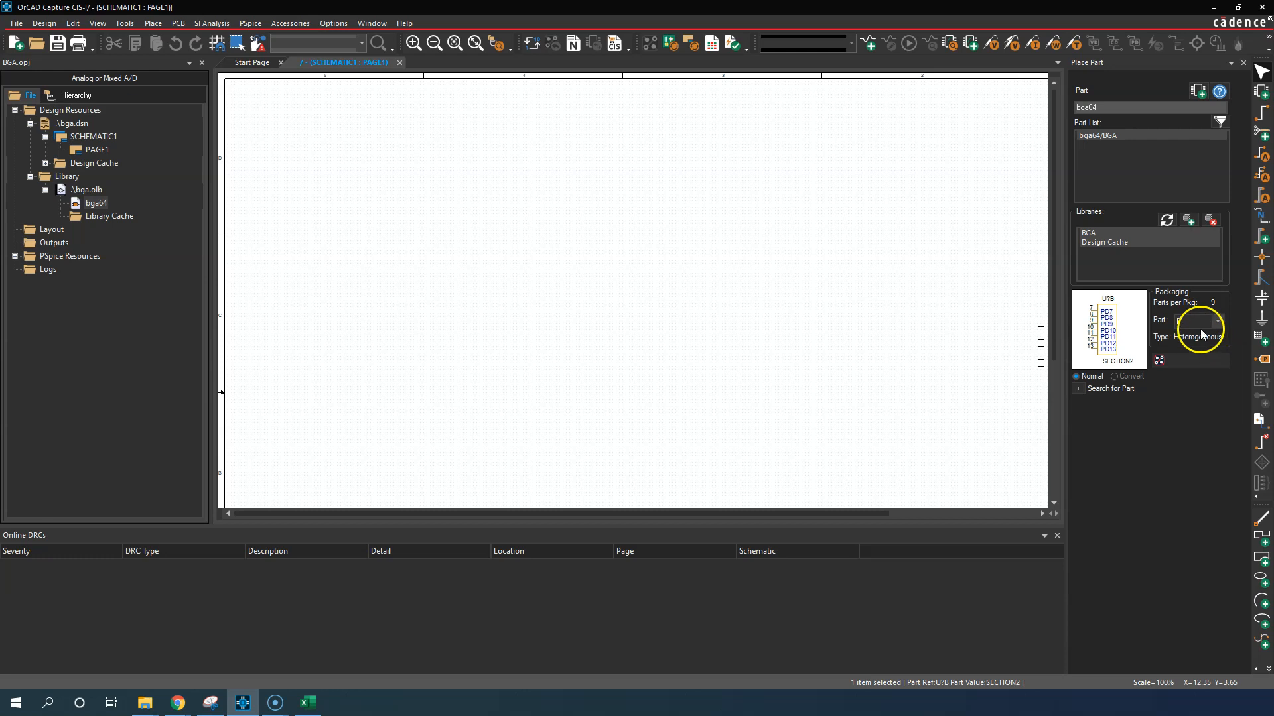
scroll(1200, 329, "down", 1)
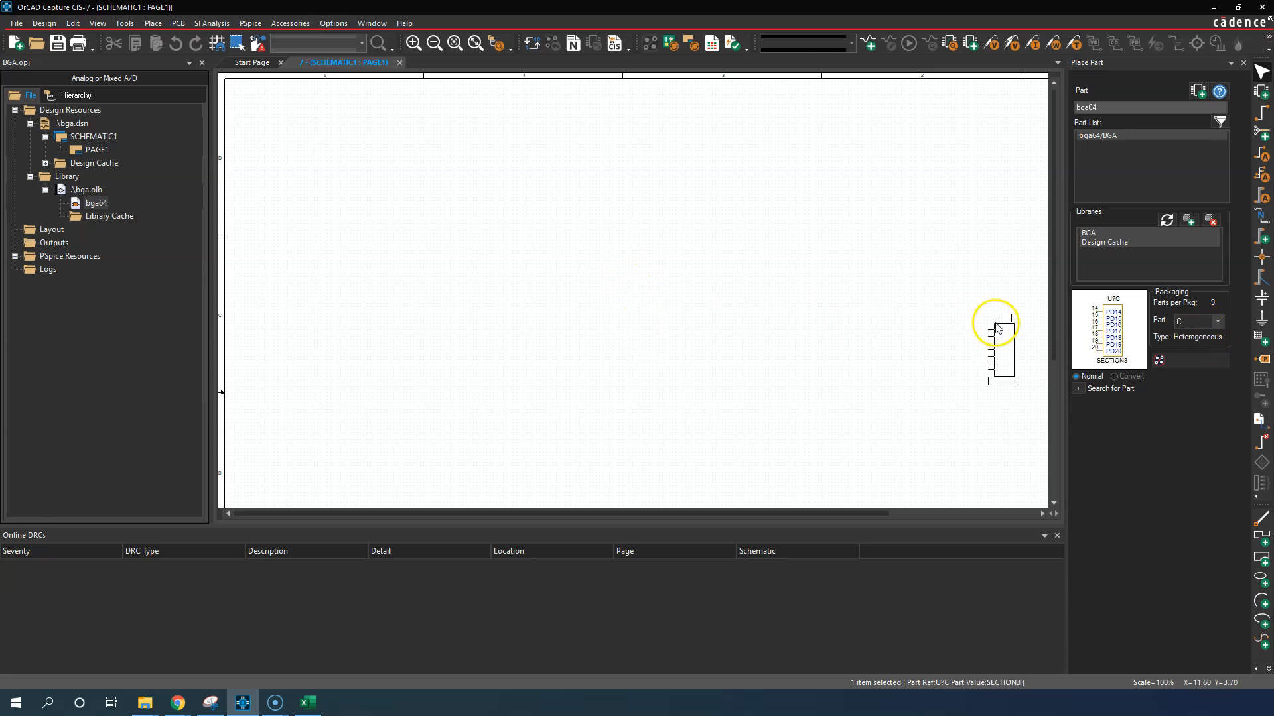
scroll(1197, 329, "down", 1)
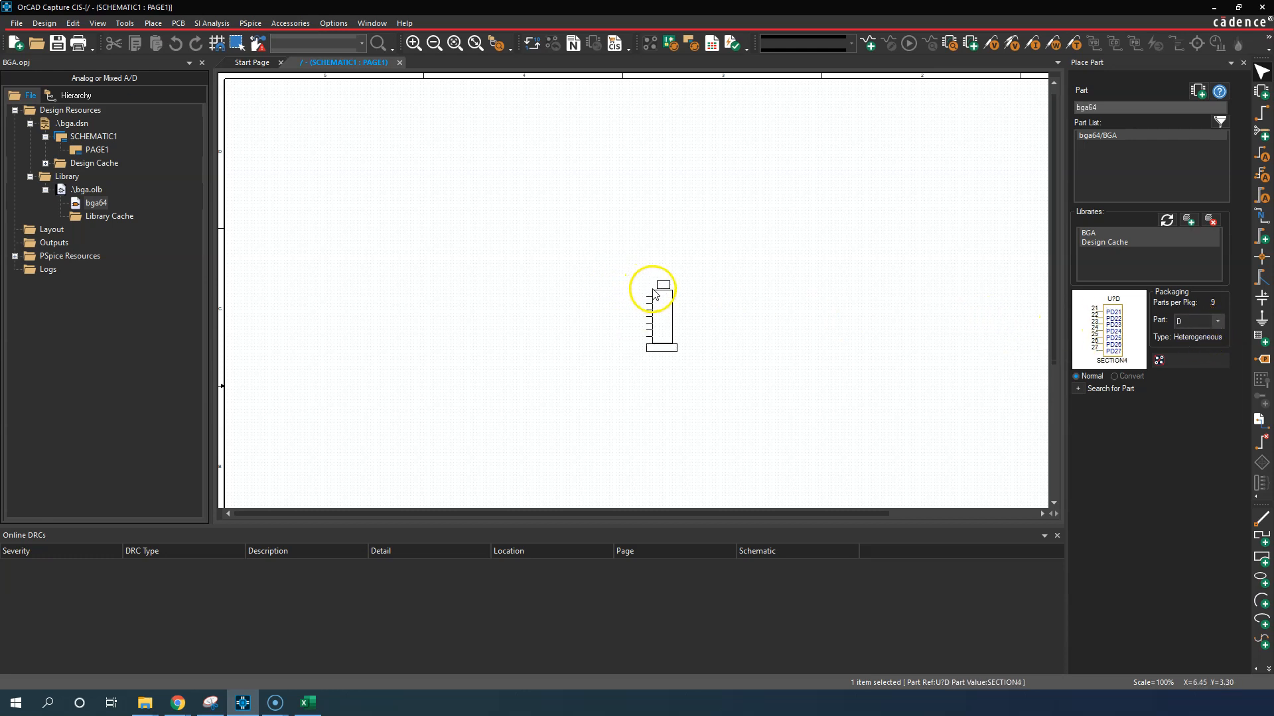
scroll(1216, 322, "down", 5)
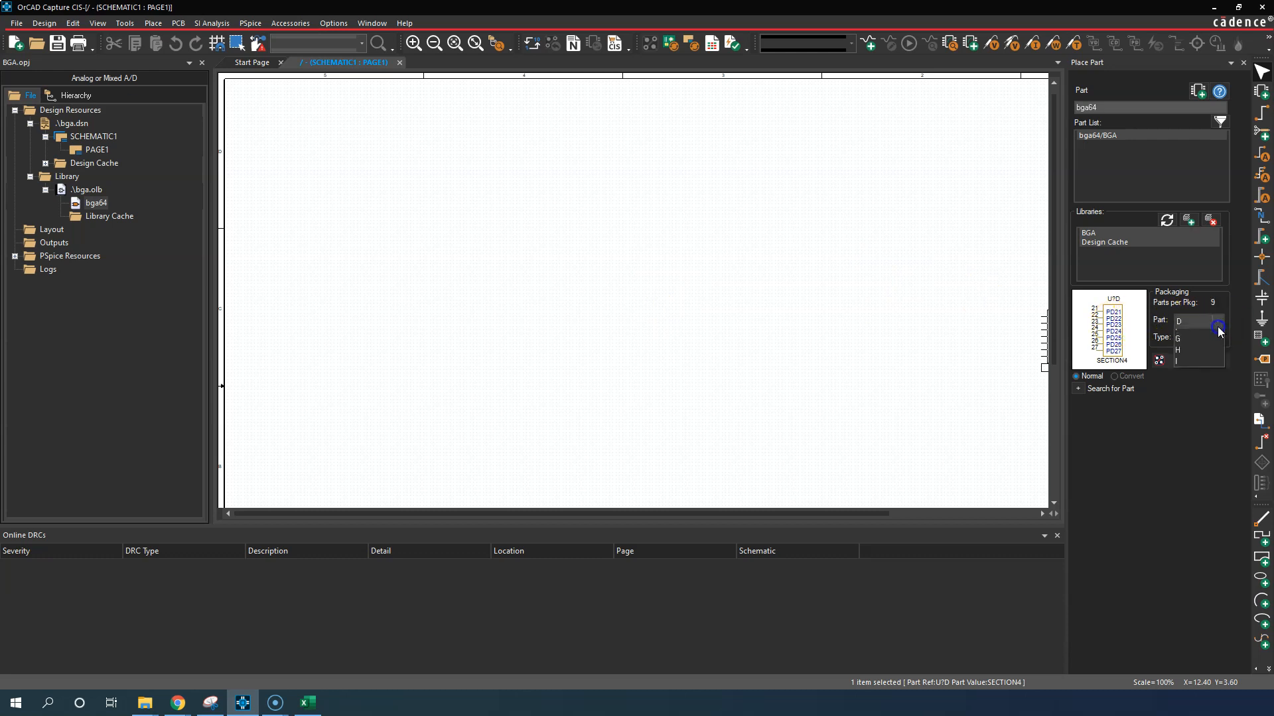
left_click(1194, 423)
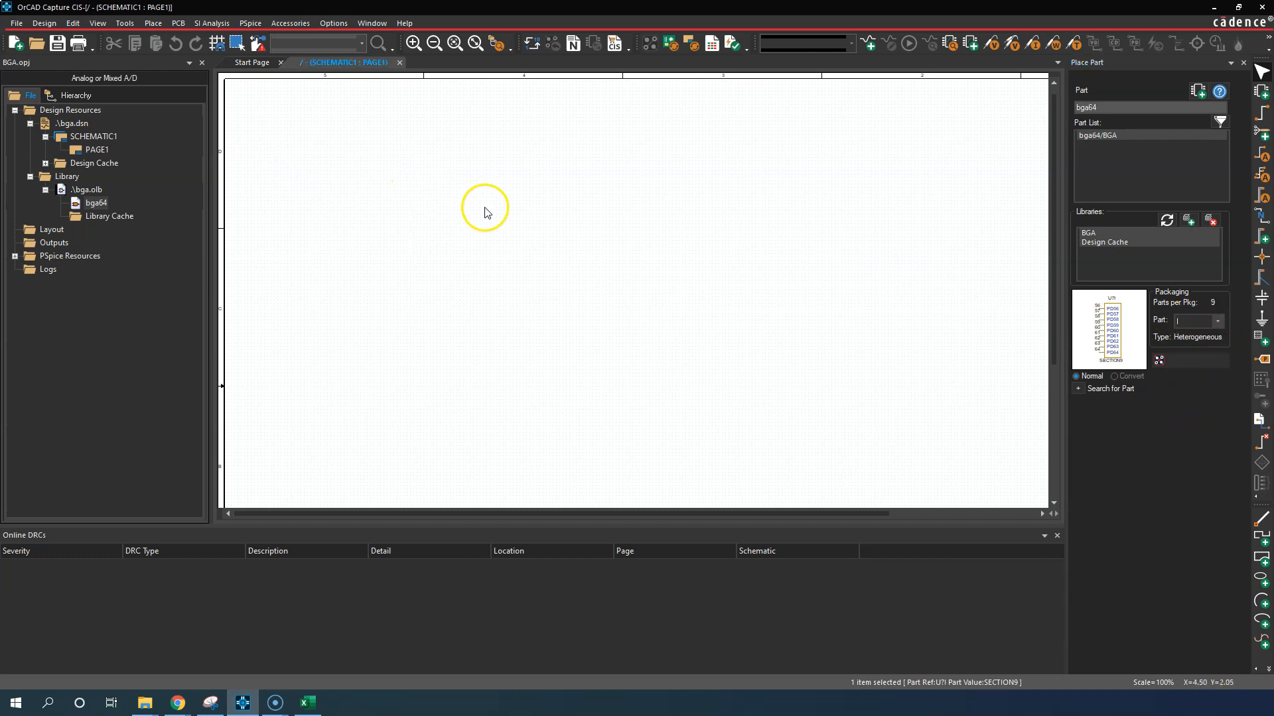
Starting from section A, place bga64 sections A to I in a row across the upper part of the schematic page
left_click(1217, 321)
left_click(1192, 336)
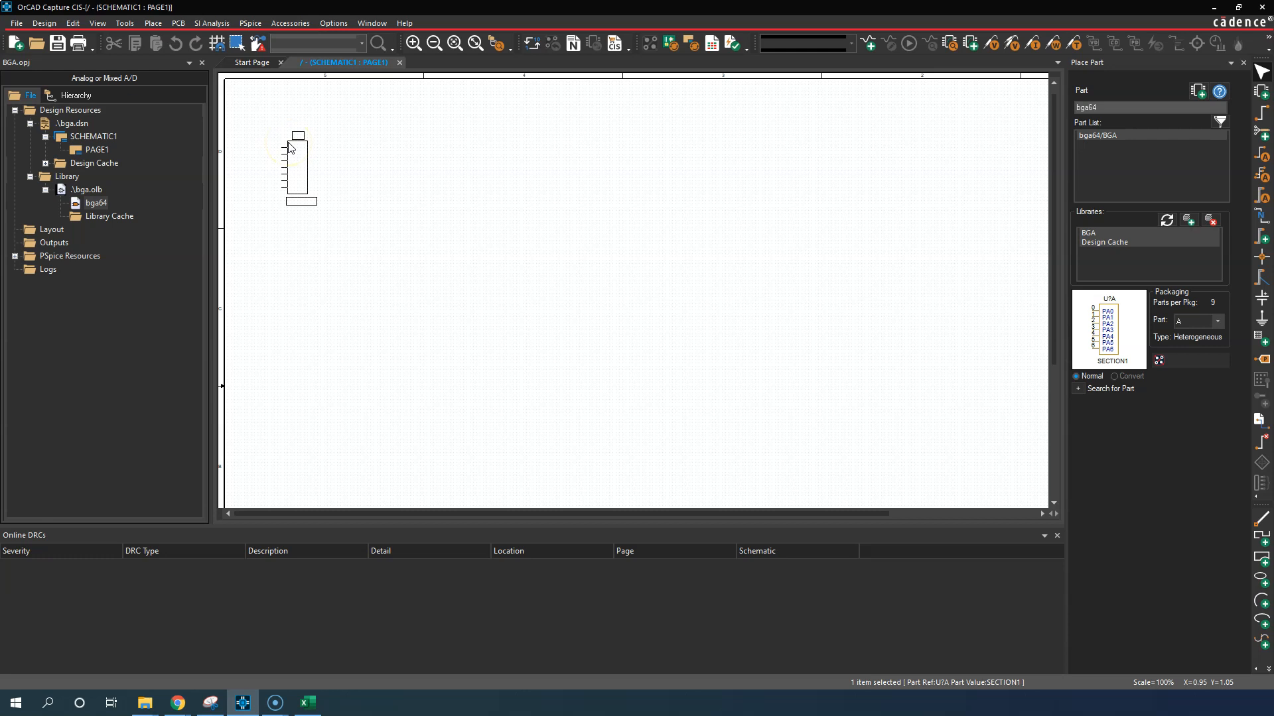
left_click(290, 148)
left_click(366, 150)
left_click(459, 151)
left_click(556, 148)
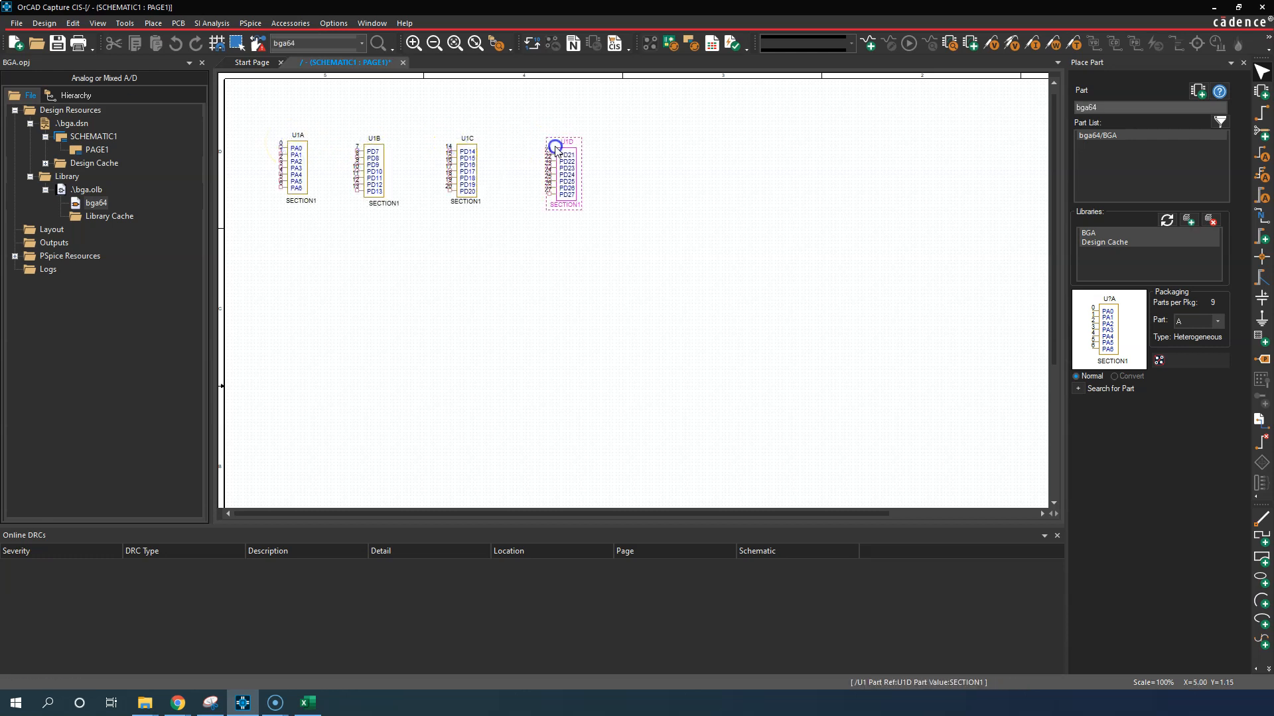
left_click(632, 150)
left_click(754, 159)
left_click(854, 155)
left_click(928, 152)
left_click(984, 132)
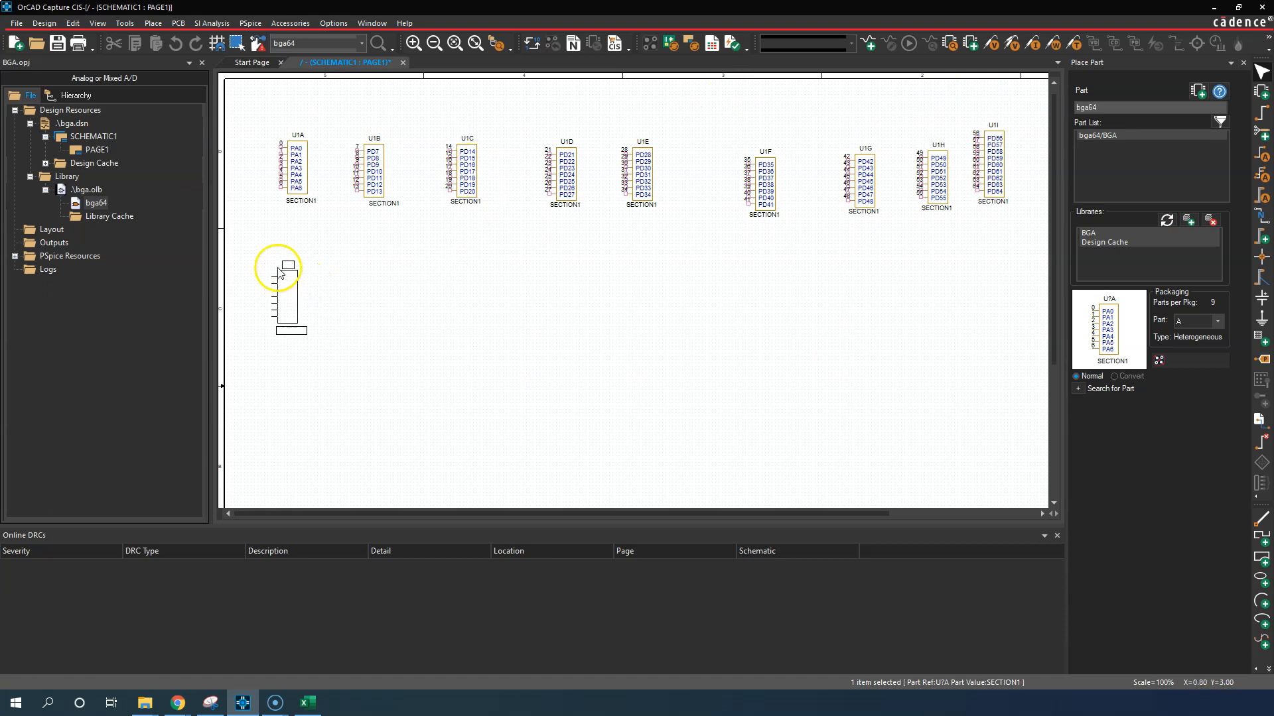
Place sections A to I of a second bga64 package in a row below the first, and end part placement
left_click(276, 268)
left_click(329, 268)
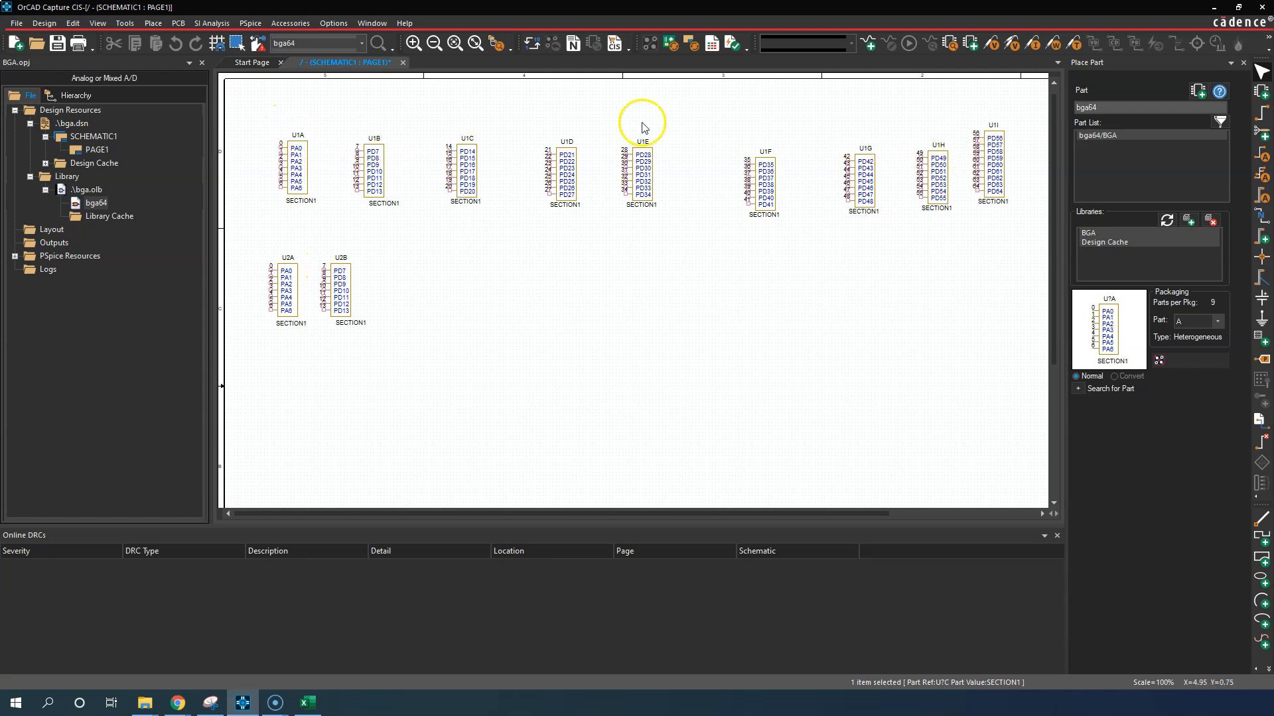
key("Escape")
left_click_drag(294, 280, 300, 267)
left_click(390, 259)
left_click(444, 261)
left_click(531, 270)
left_click(600, 272)
left_click(653, 274)
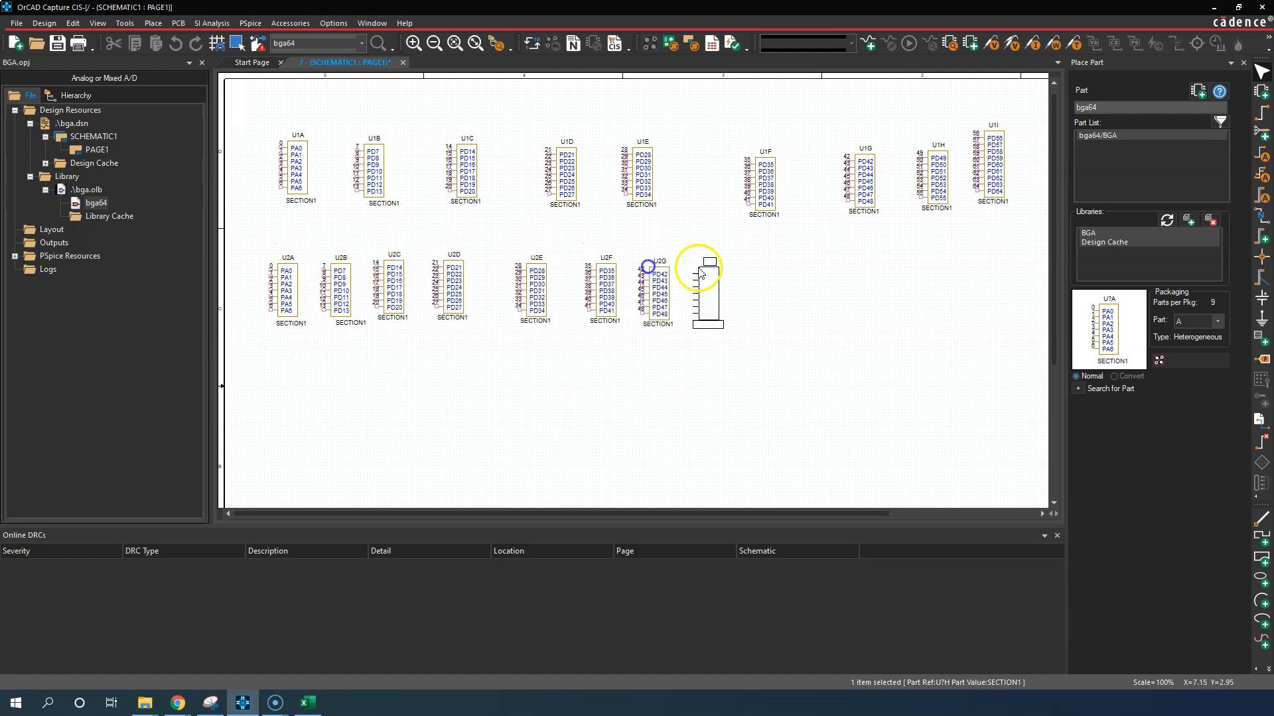
left_click(720, 275)
left_click(770, 271)
right_click(862, 345)
left_click(875, 356)
Switch to Chrome, examine the EFM32GG230 pinout figure in the datasheet, and return to OrCAD Capture
mouse_move(174, 696)
left_click(260, 647)
scroll(654, 466, "down", 2)
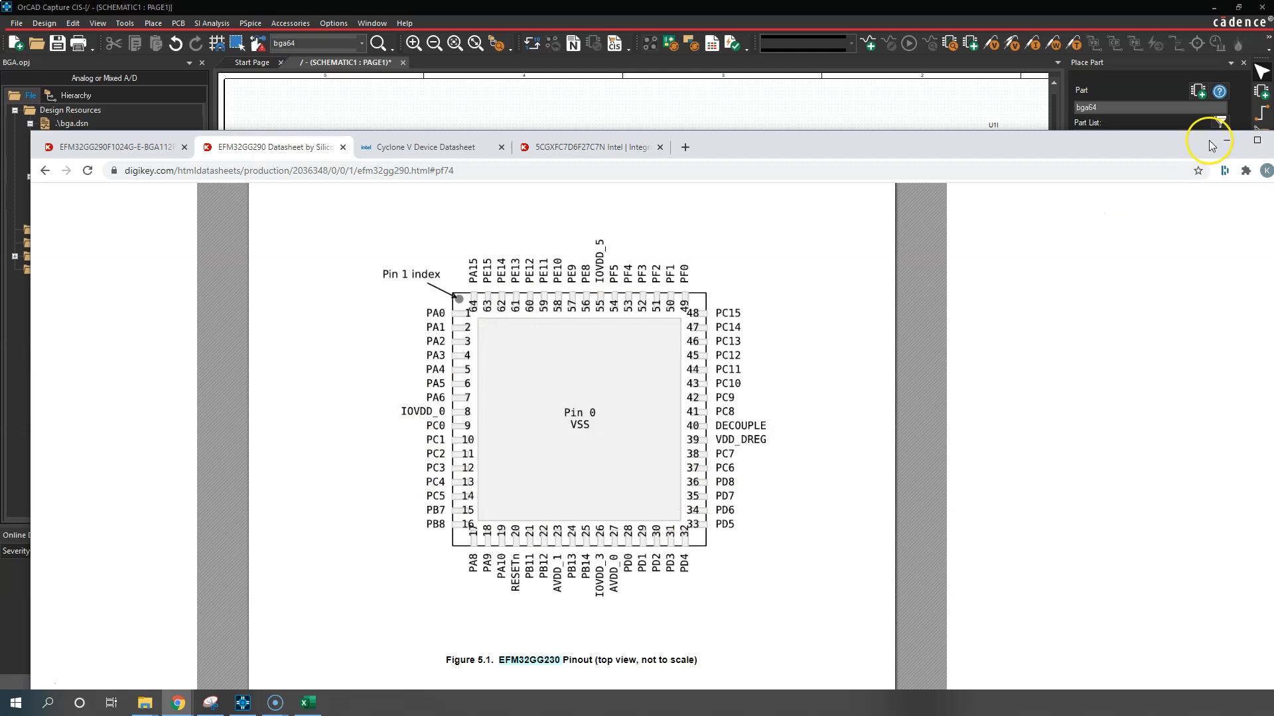
left_click(1227, 140)
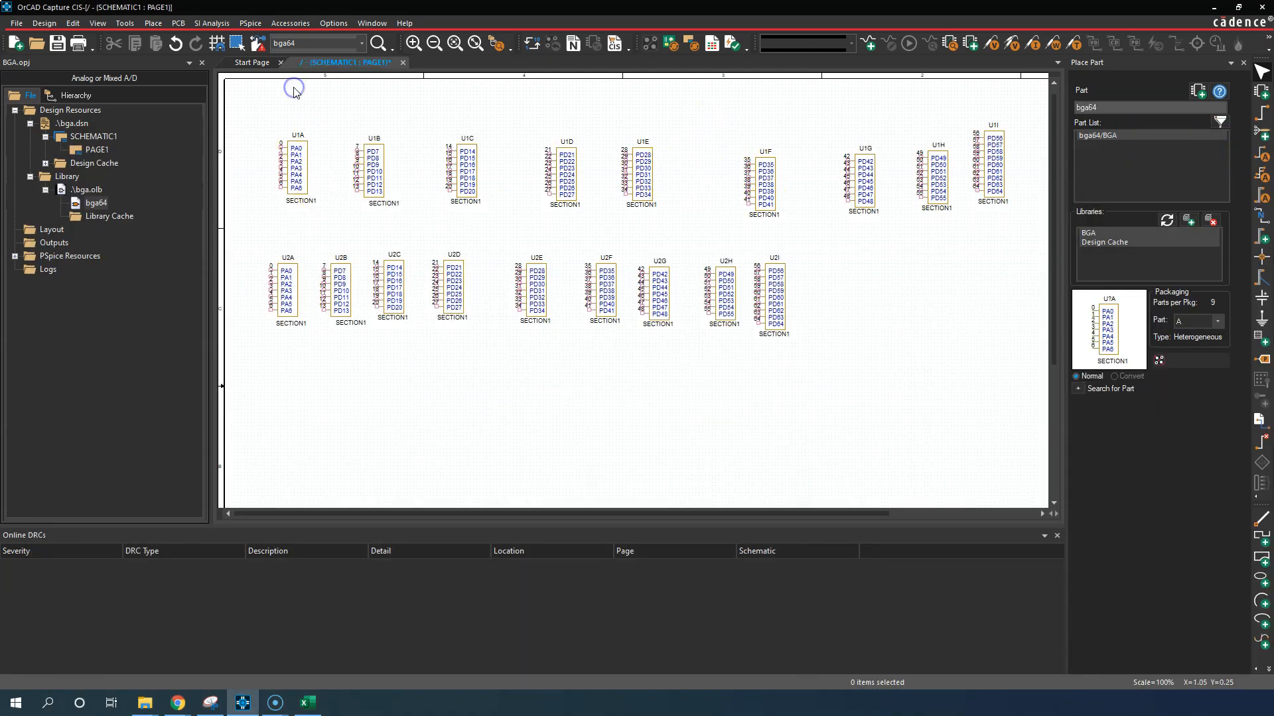
Switch to OrCAD PCB Designer and start a new Package symbol (wizard) drawing named bga64
left_click(438, 103)
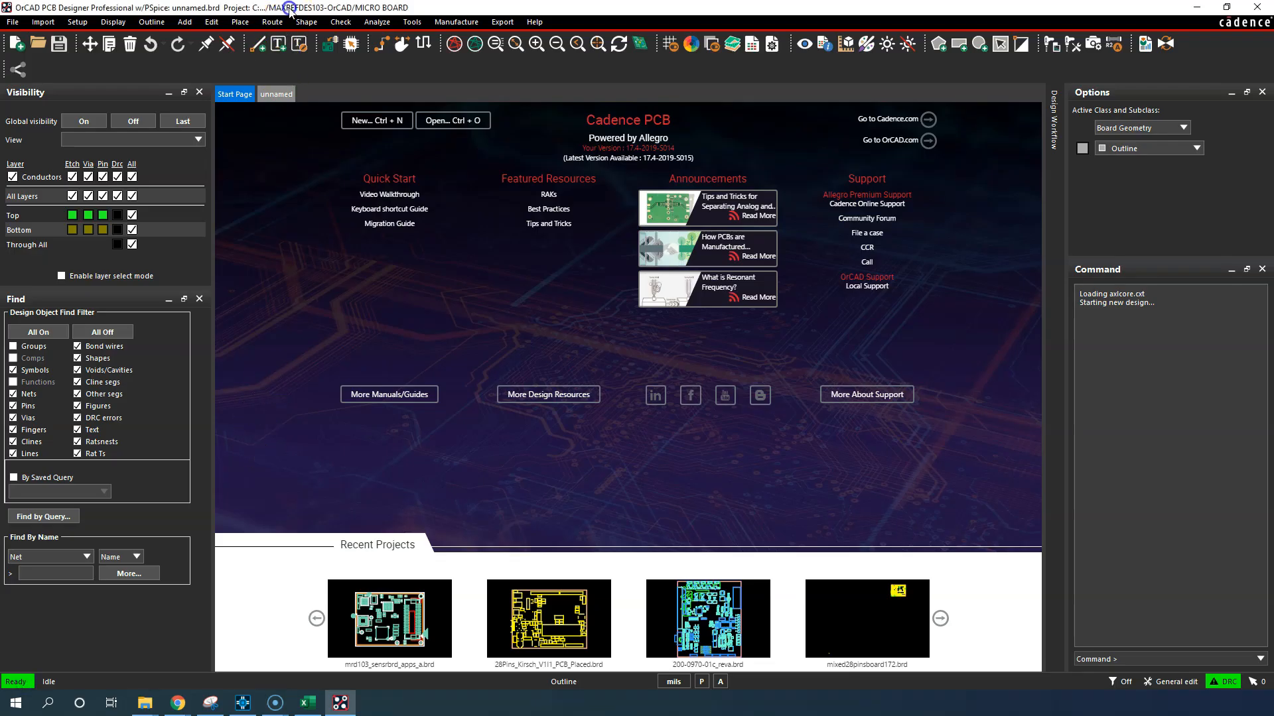
left_click(13, 22)
left_click(41, 37)
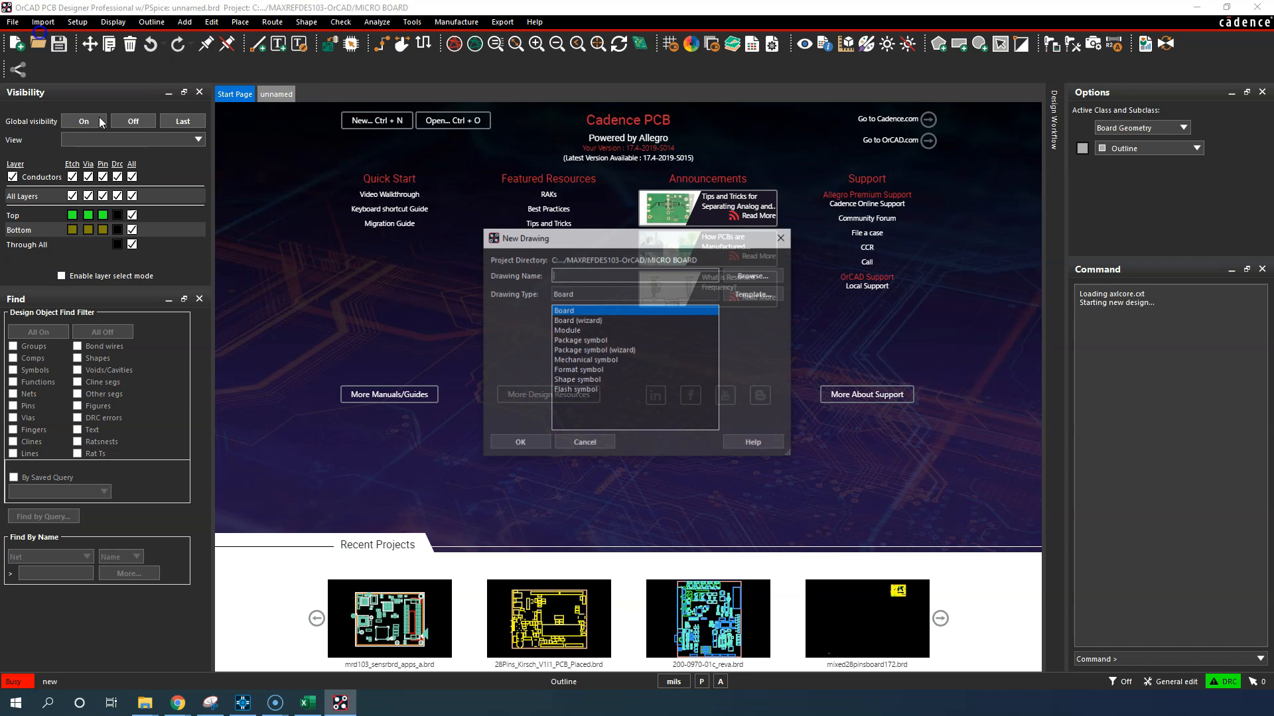
left_click(612, 351)
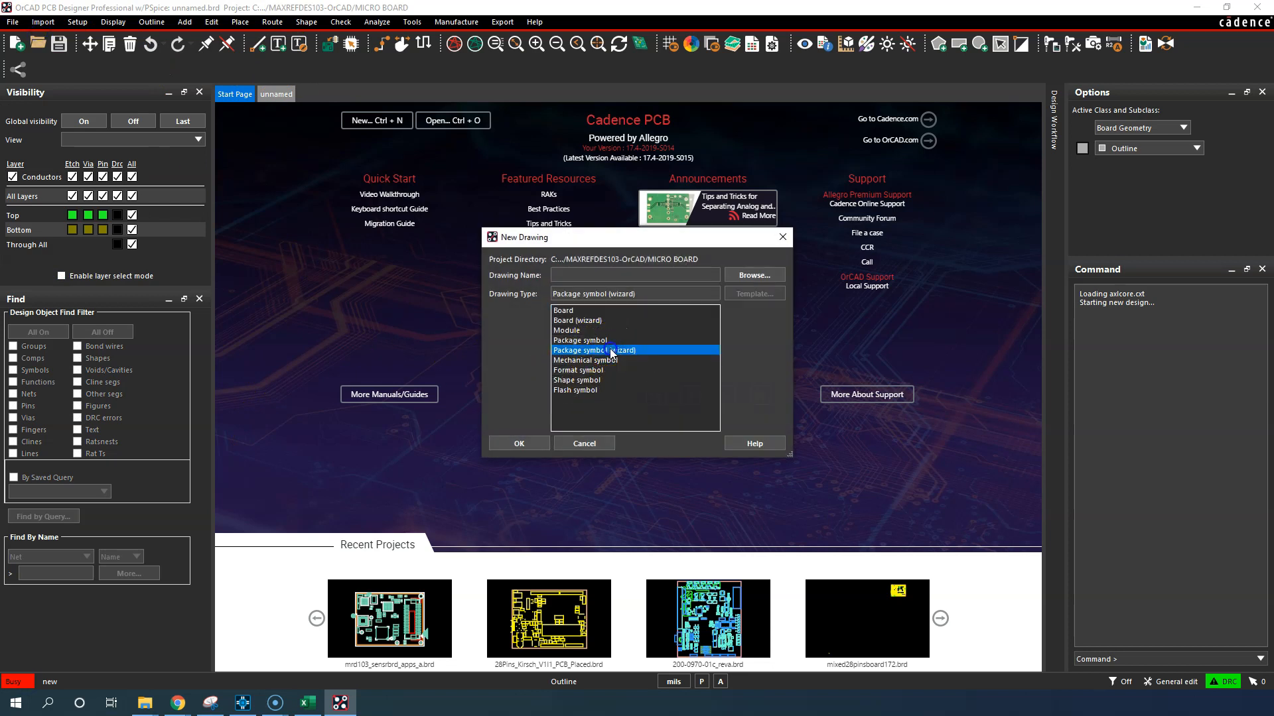
left_click(666, 269)
type("bga64")
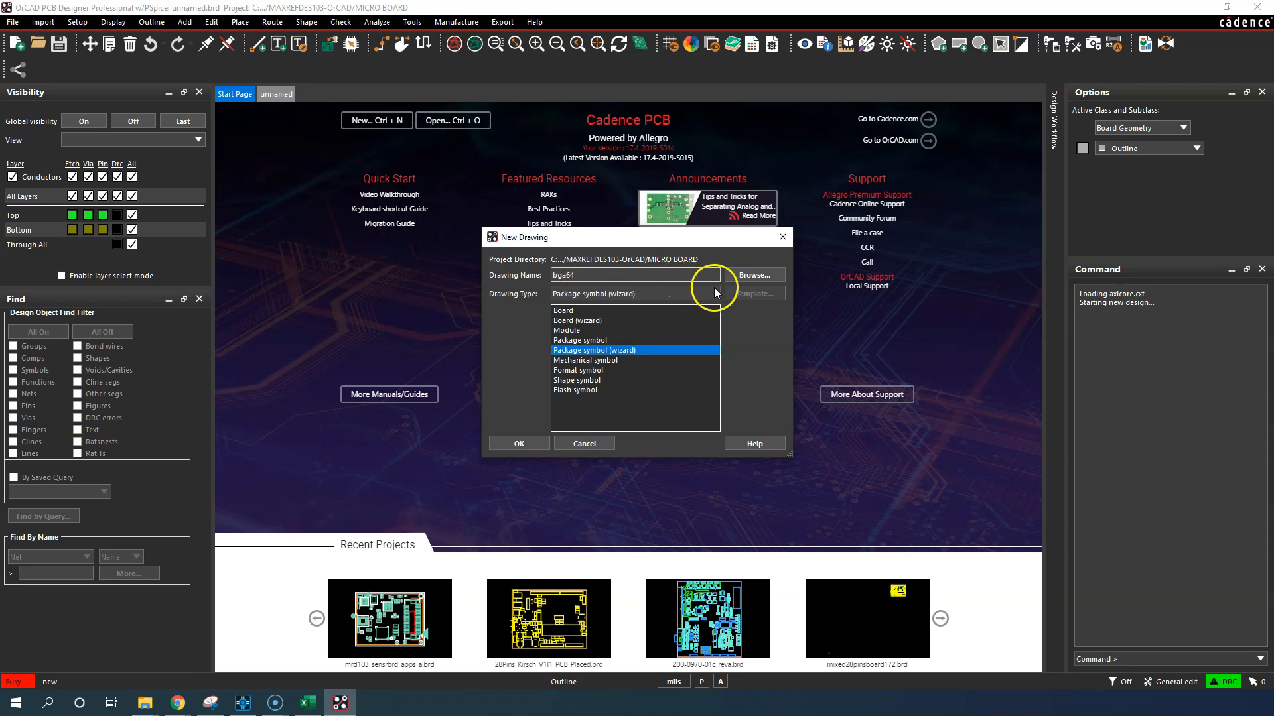
Set the drawing's location to a new folder named symbols inside the Cadence Projects BGA folder
left_click(743, 276)
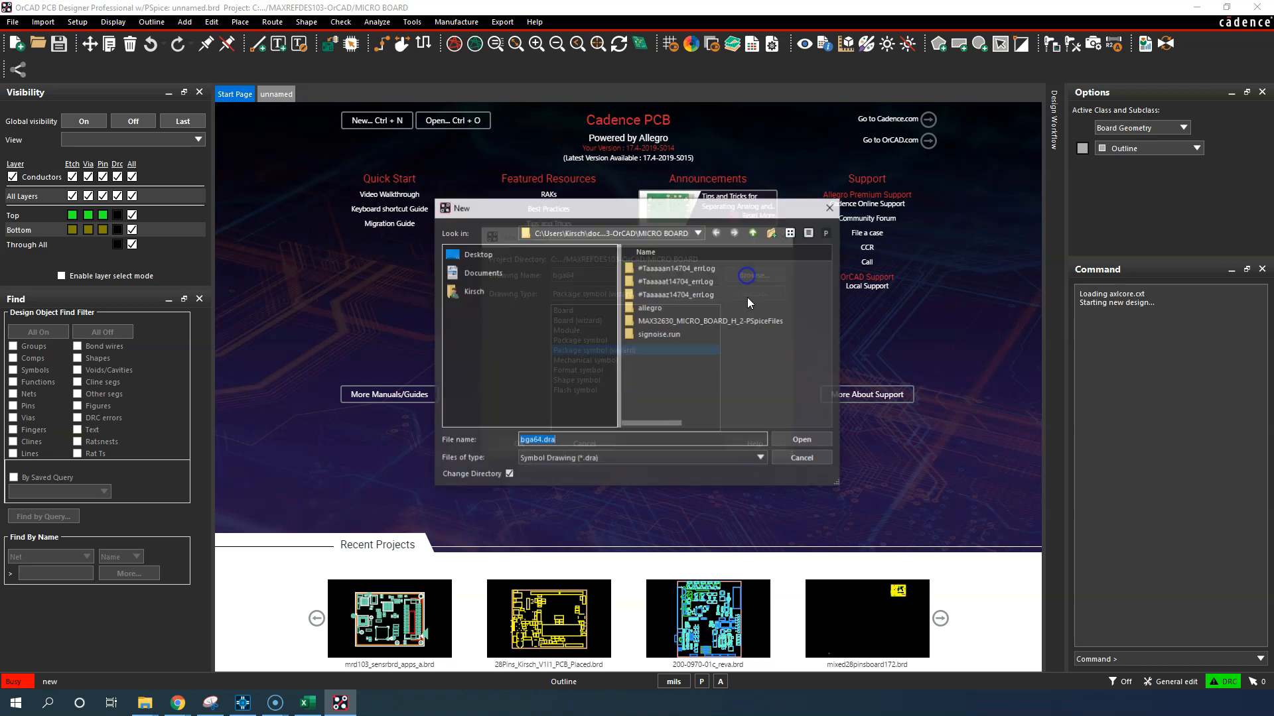
left_click(699, 232)
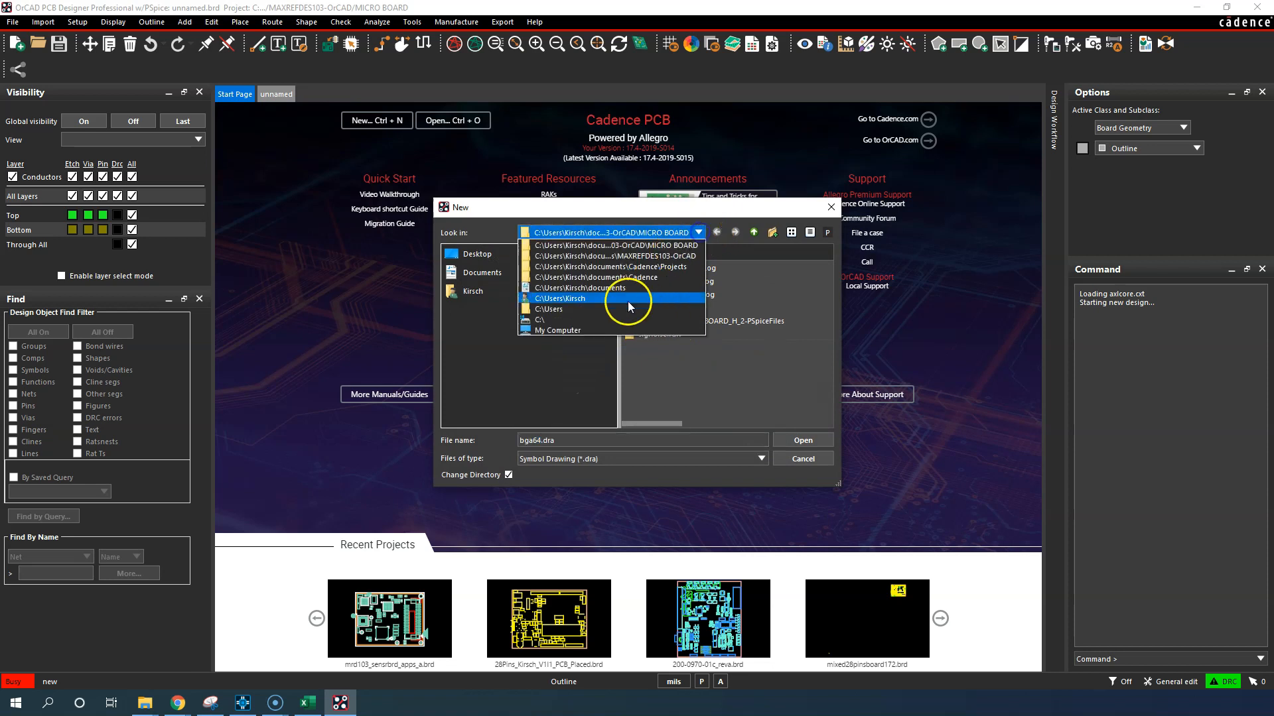
left_click(630, 267)
double_click(660, 334)
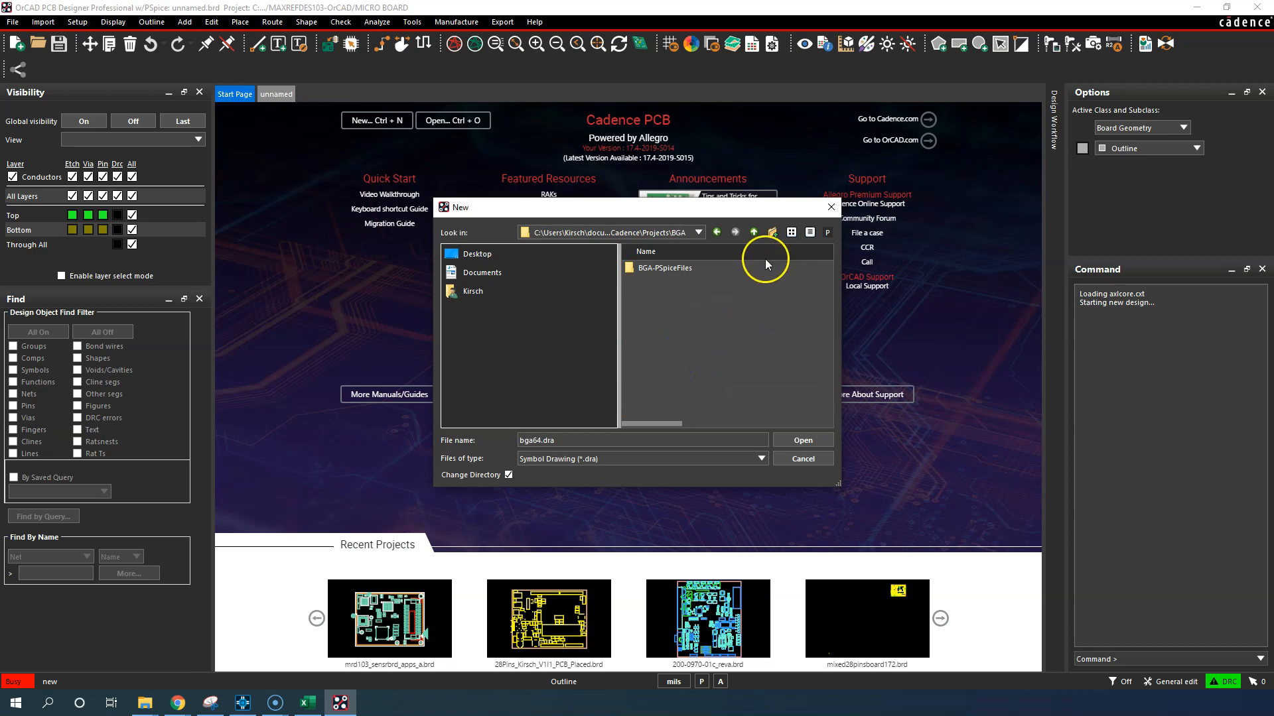
left_click(772, 232)
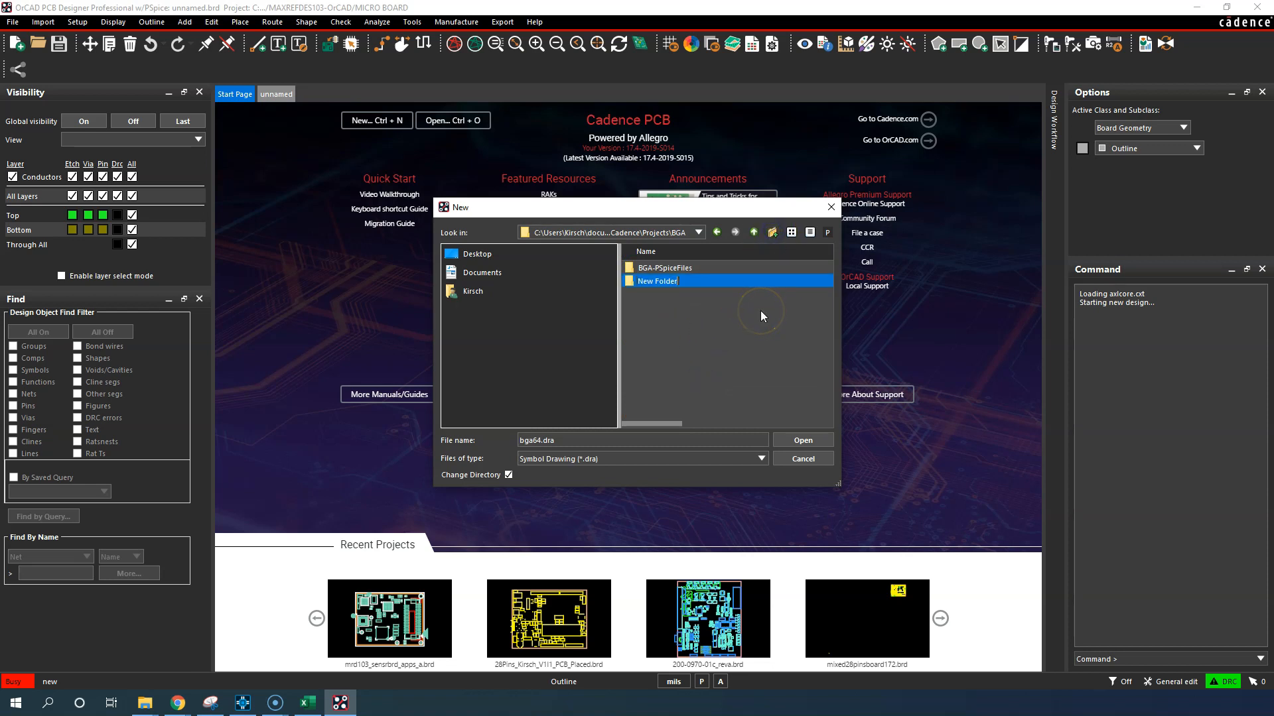
type("symbols")
key("Return")
double_click(767, 284)
left_click(785, 439)
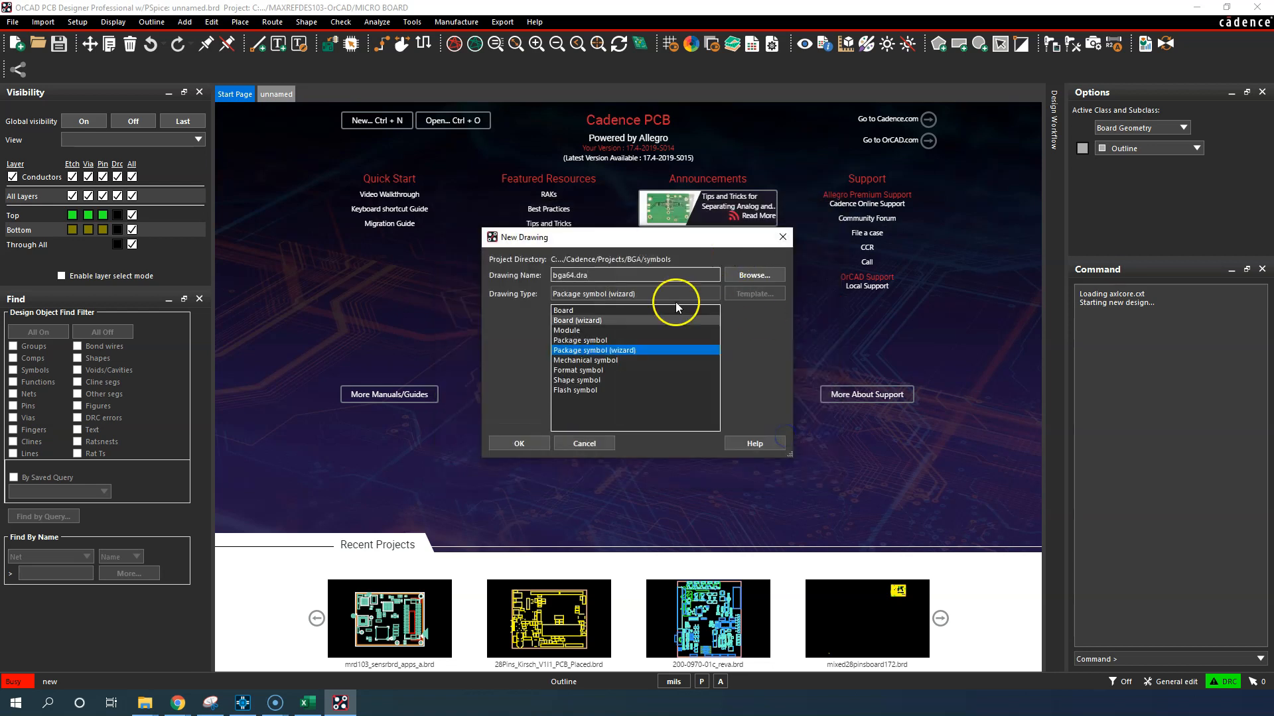
Create the drawing with 17.2 compatibility mode disabled, and choose PGA/BGA as the package type
left_click(542, 445)
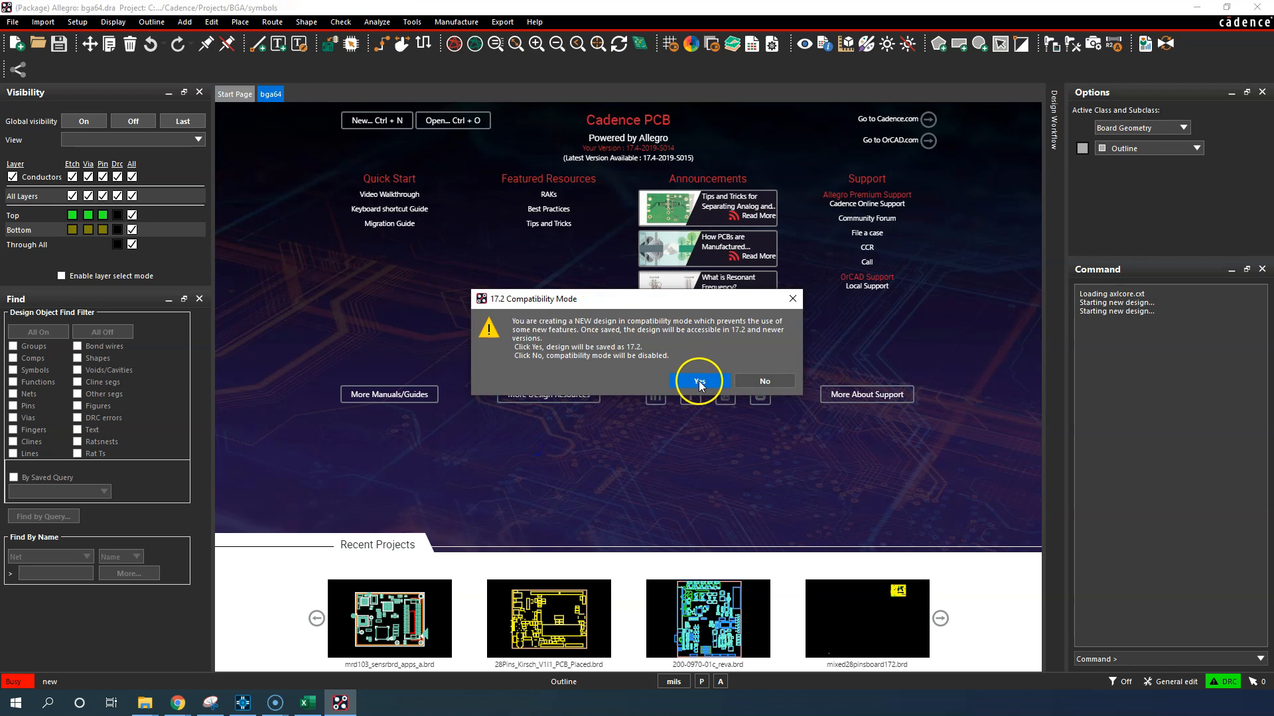
left_click(763, 381)
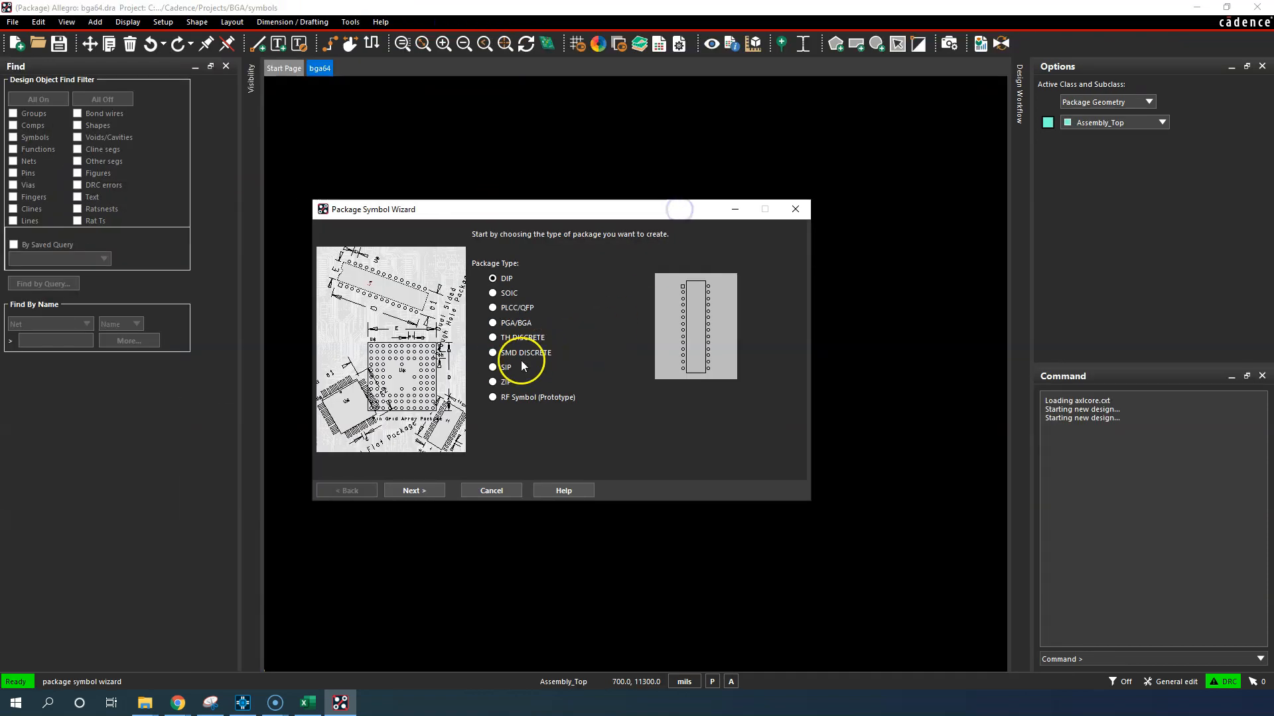
left_click(508, 295)
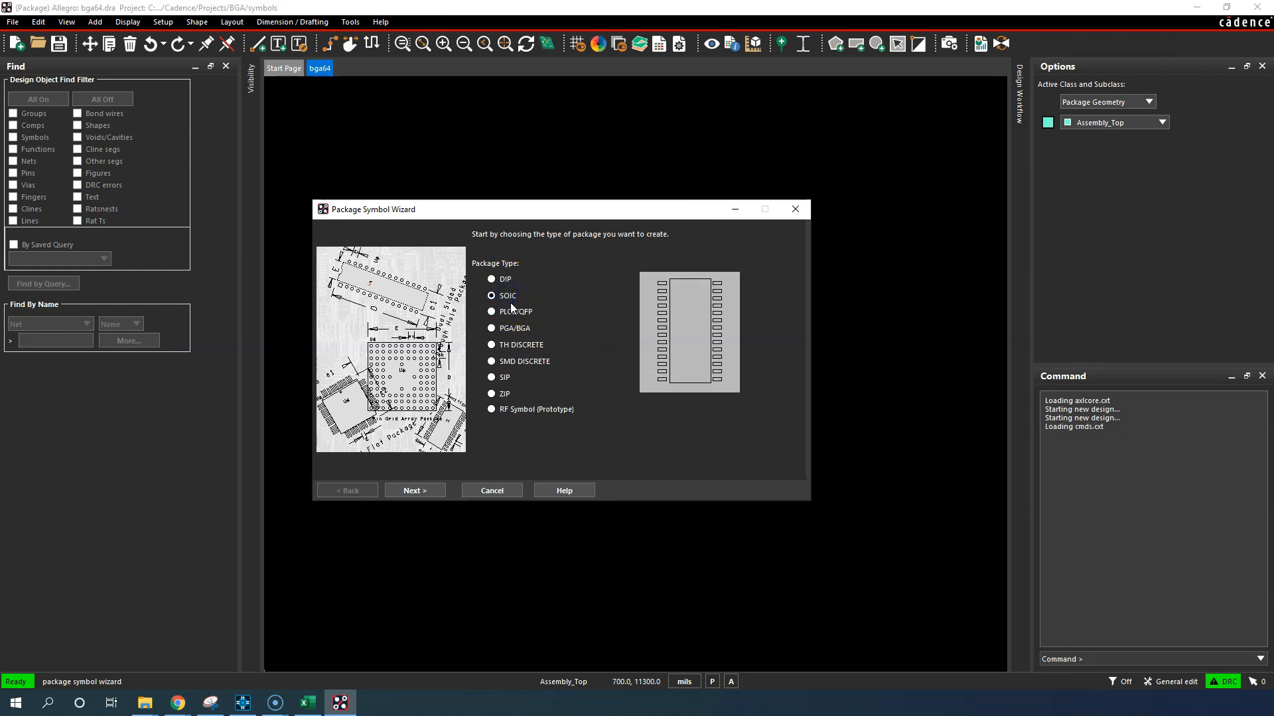
left_click(510, 310)
left_click(510, 329)
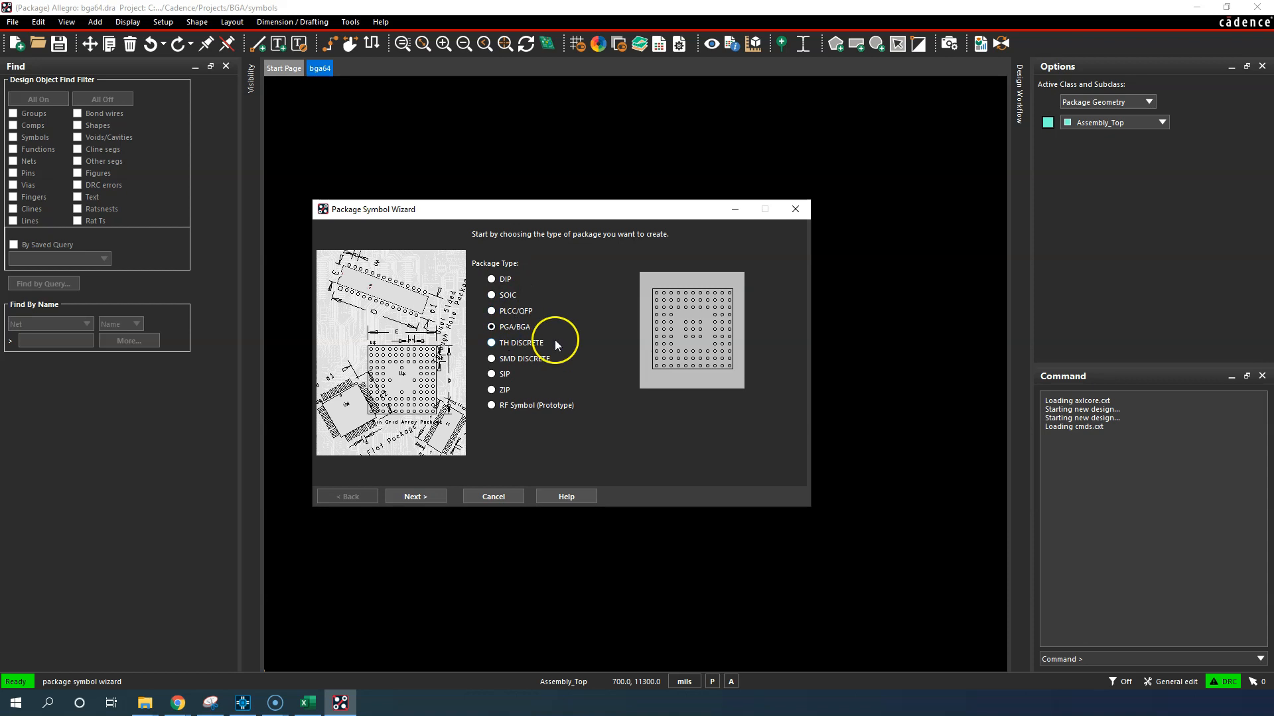
Load the default Cadence supplied template and proceed to the wizard's general parameters
left_click(415, 497)
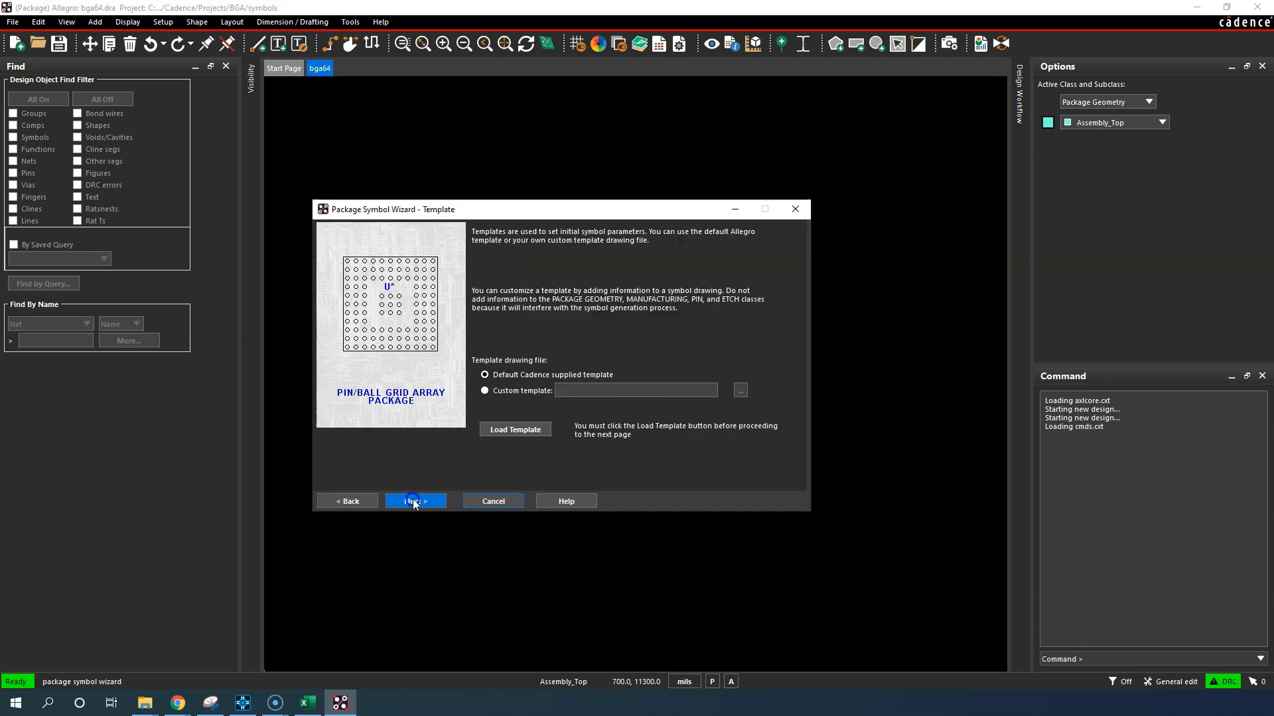
left_click(521, 430)
left_click(416, 502)
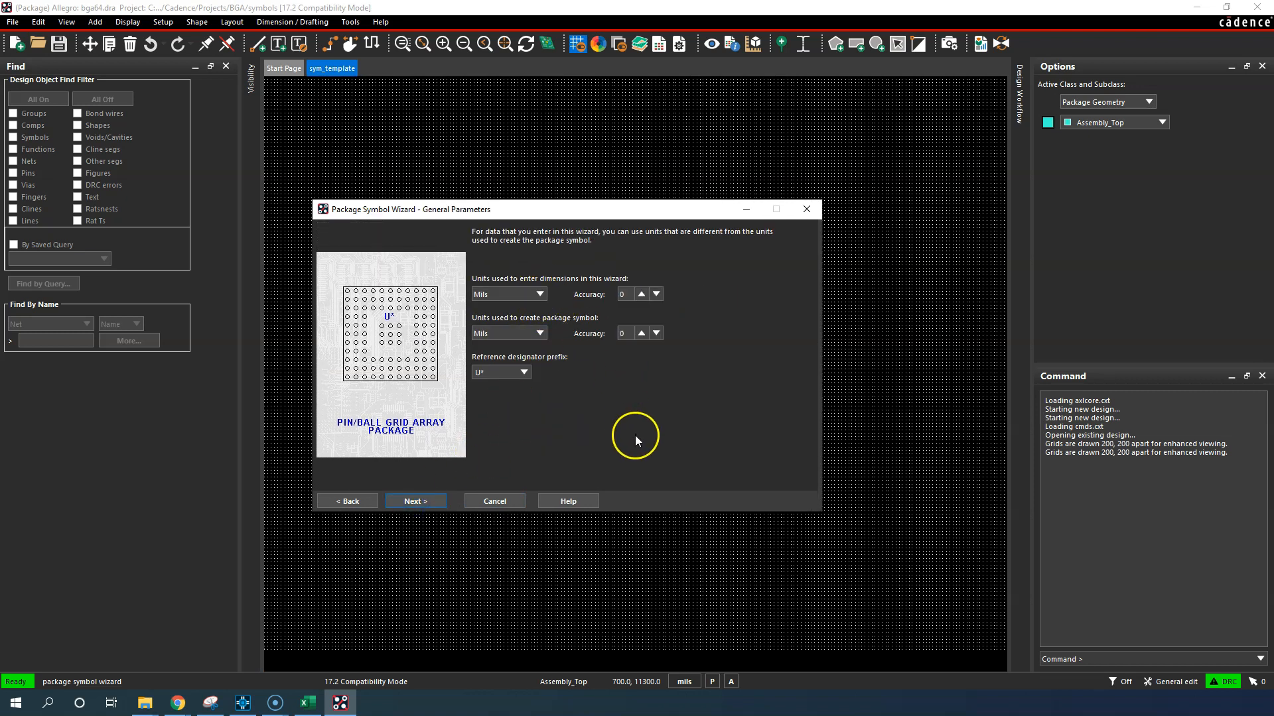
Switch to Chrome and locate the EFM32GG290 ball grid pinout figure in the datasheet
mouse_move(178, 702)
left_click(229, 658)
scroll(821, 417, "down", 15)
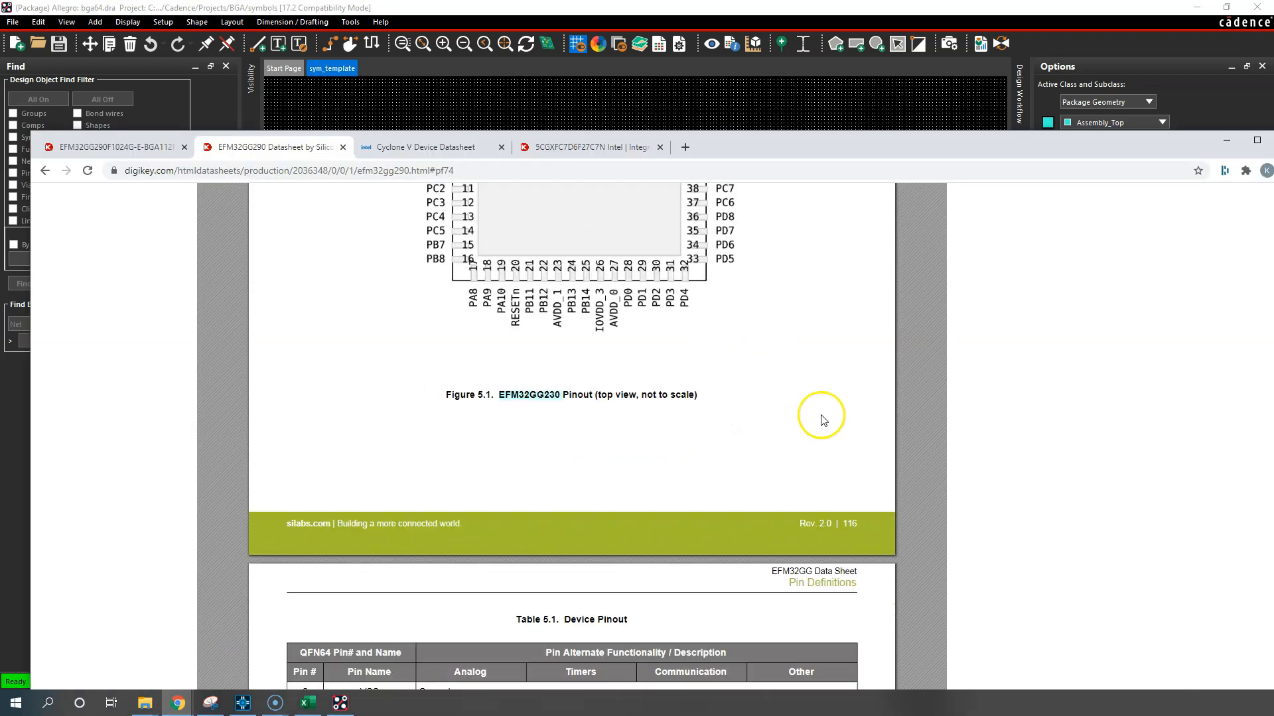
scroll(822, 420, "down", 20)
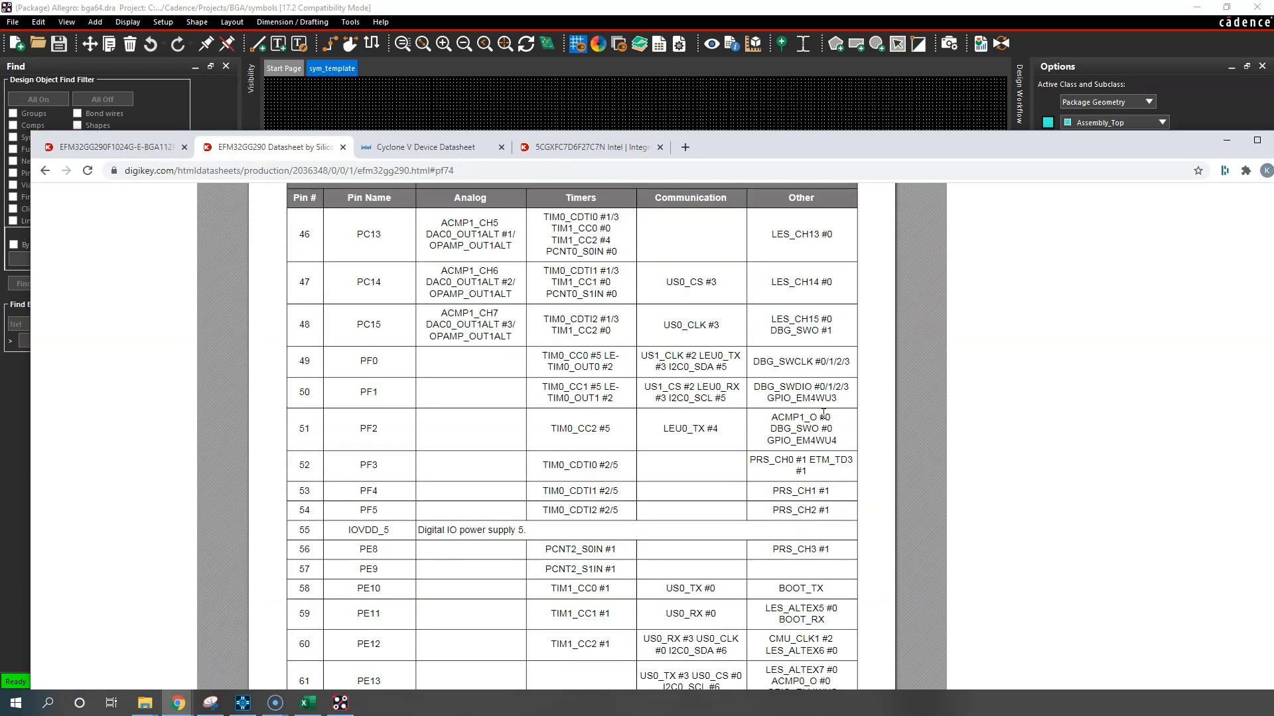
double_click(942, 143)
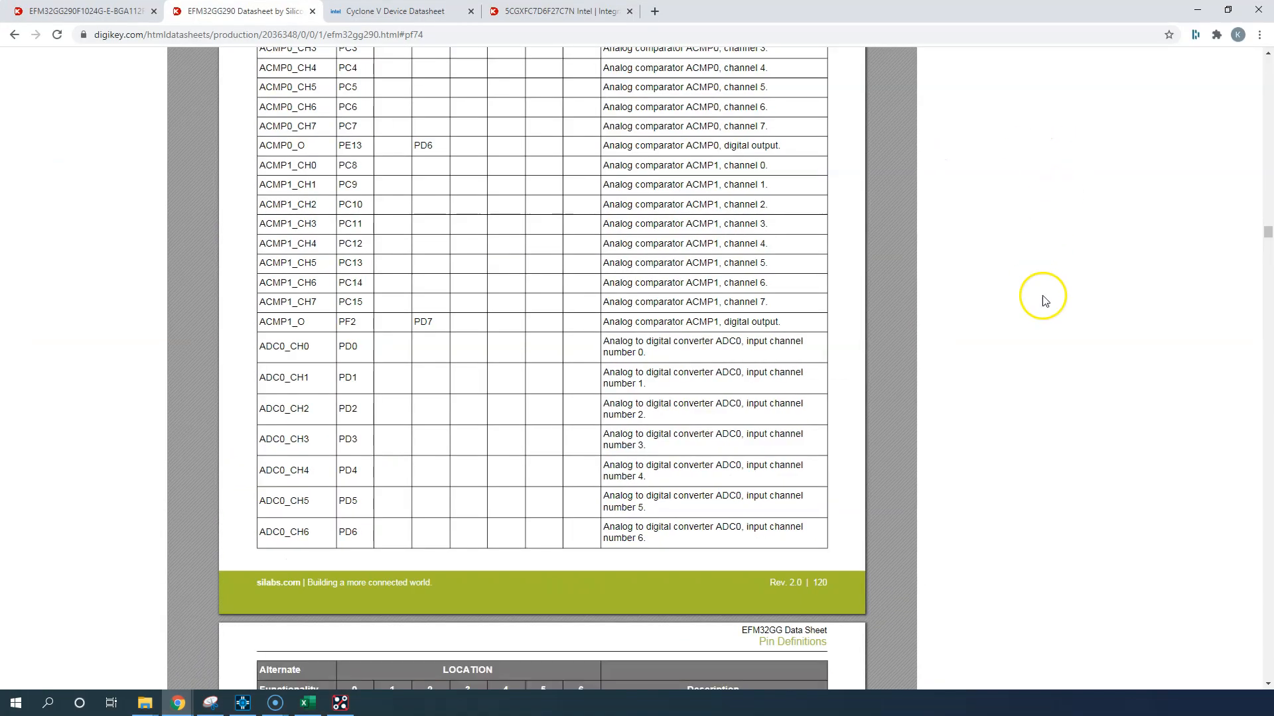
left_click(1268, 247)
left_click_drag(1267, 246, 1267, 266)
scroll(688, 424, "down", 20)
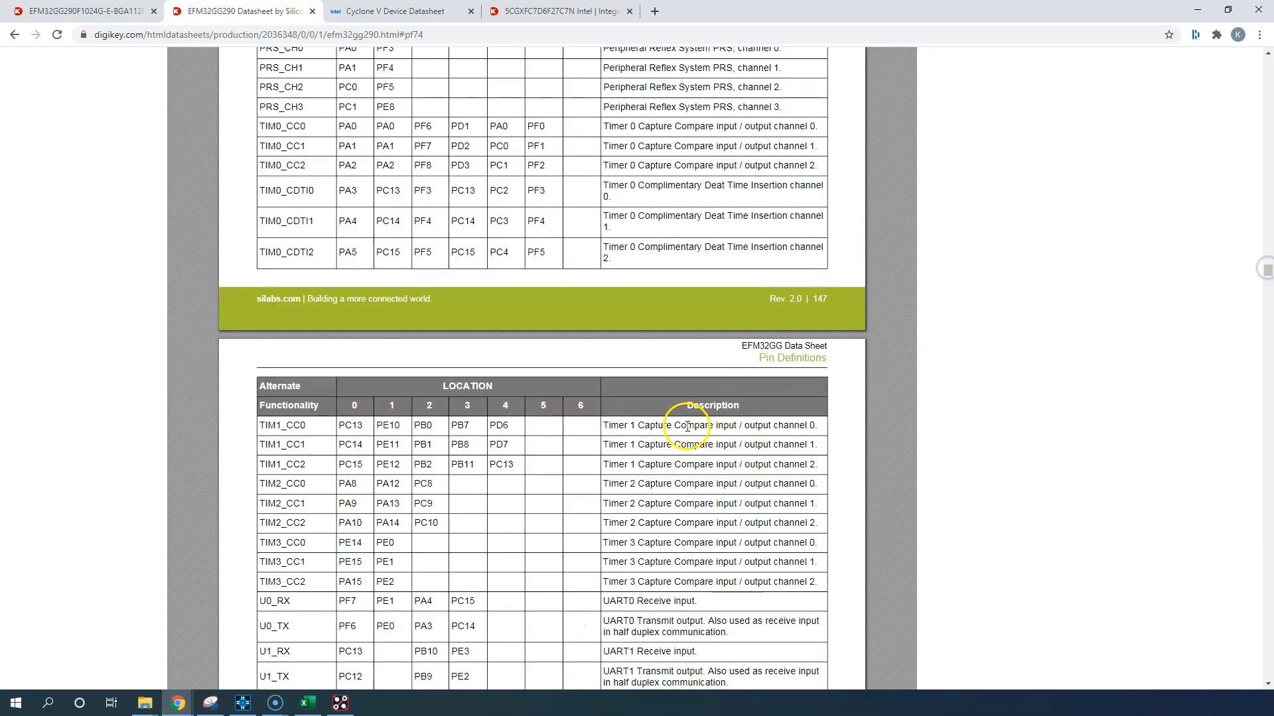
scroll(690, 424, "down", 8)
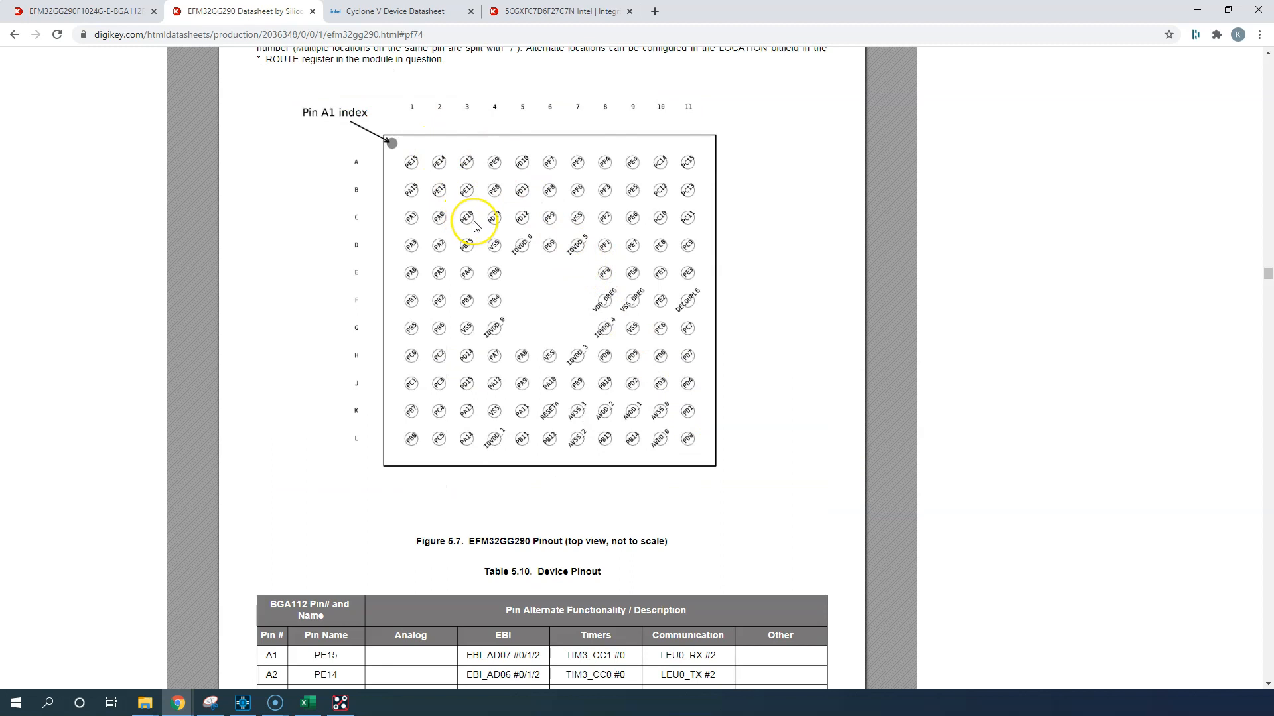
Examine the EFM32GG290 device pinout table together with the pinout figure above it
scroll(475, 226, "down", 17)
scroll(473, 222, "up", 20)
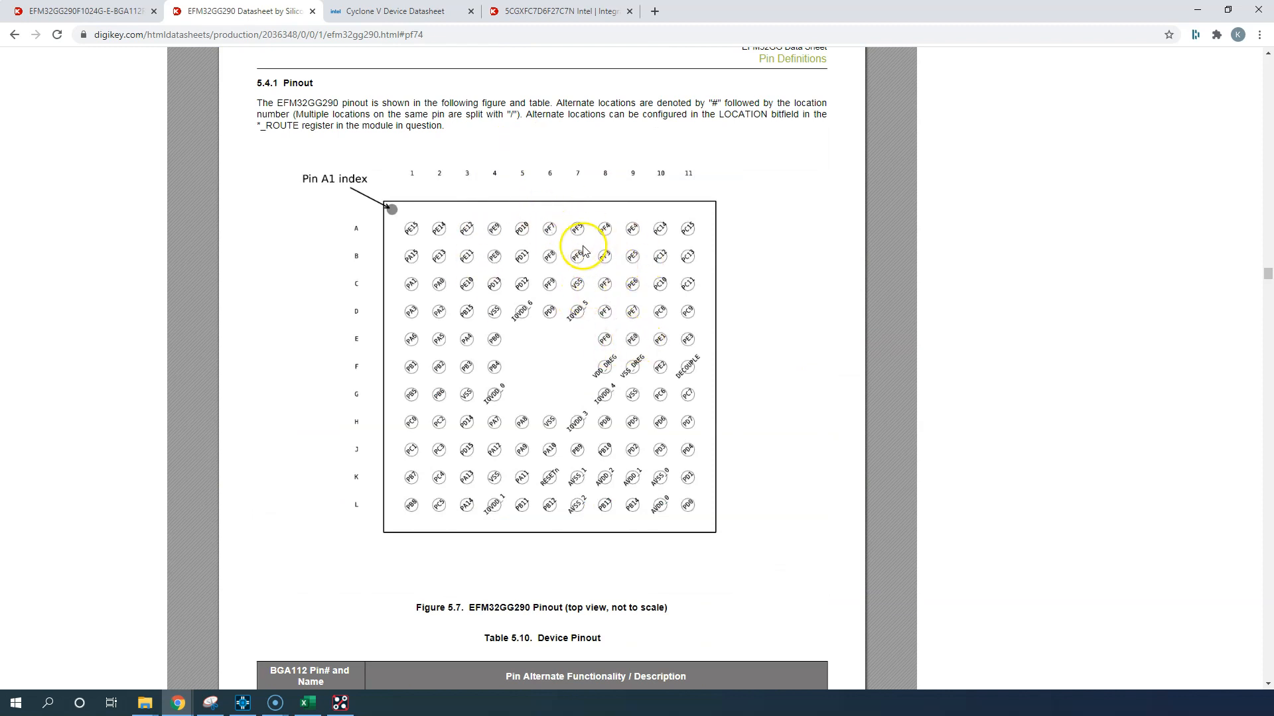
scroll(583, 251, "down", 20)
scroll(609, 251, "down", 6)
scroll(609, 251, "up", 20)
scroll(608, 248, "up", 18)
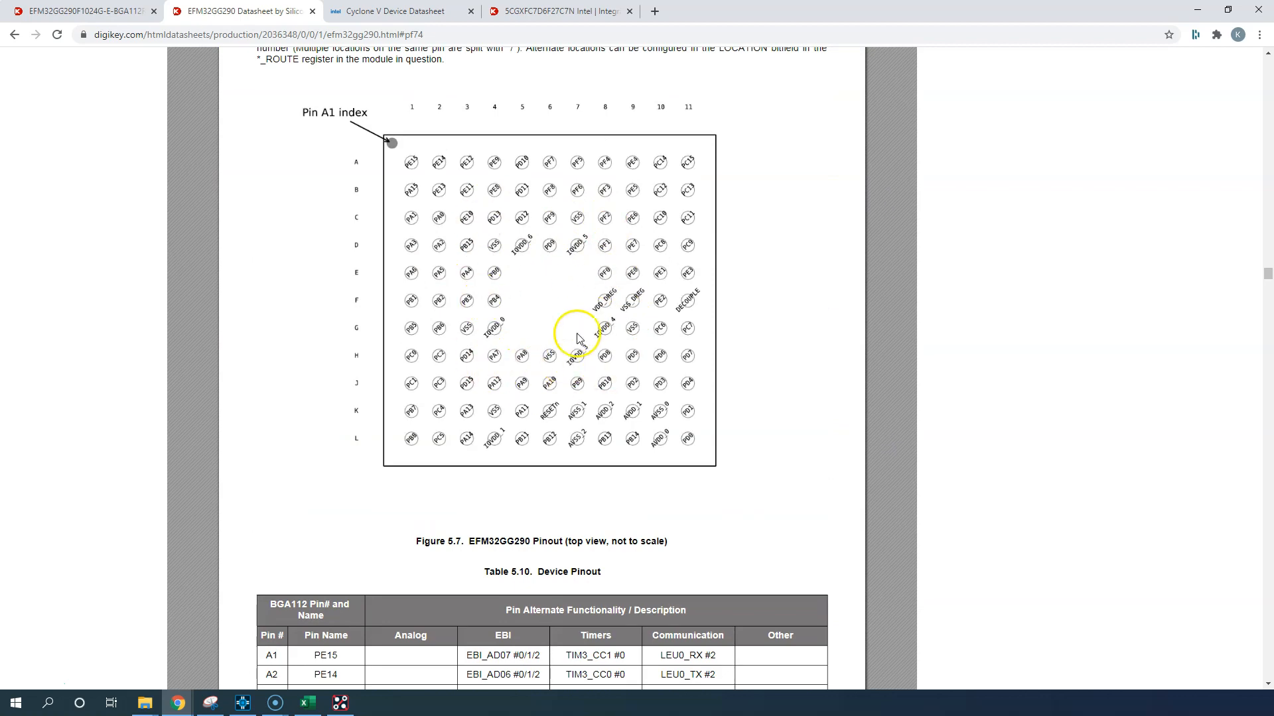
Find the EFM32GG295 pinout figure further down the datasheet and return to OrCAD PCB Designer
scroll(526, 265, "down", 20)
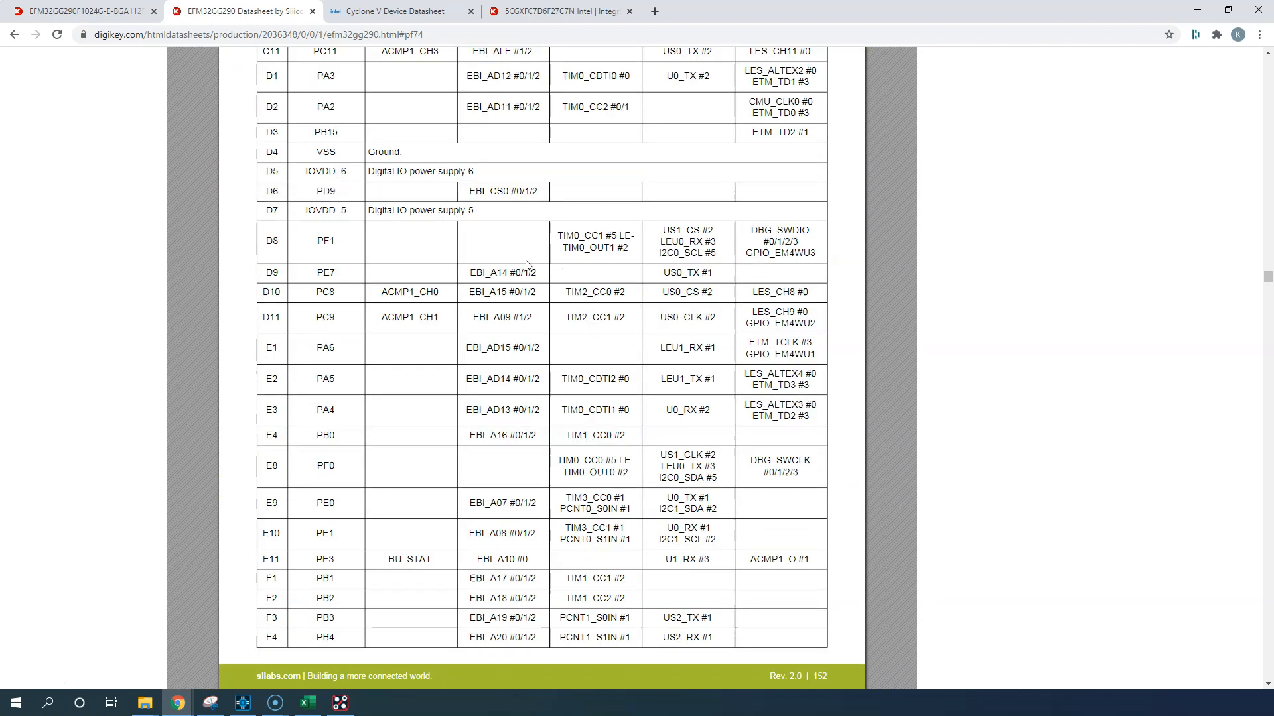
scroll(530, 272, "down", 20)
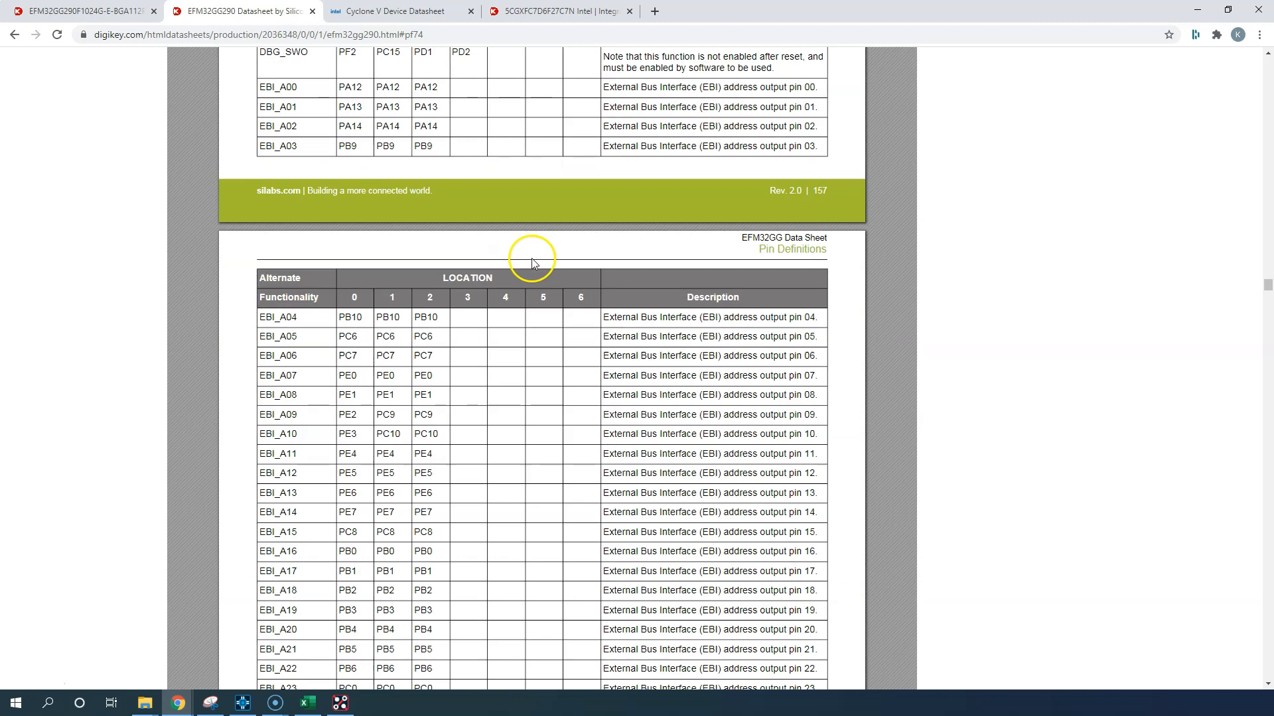
scroll(550, 286, "down", 15)
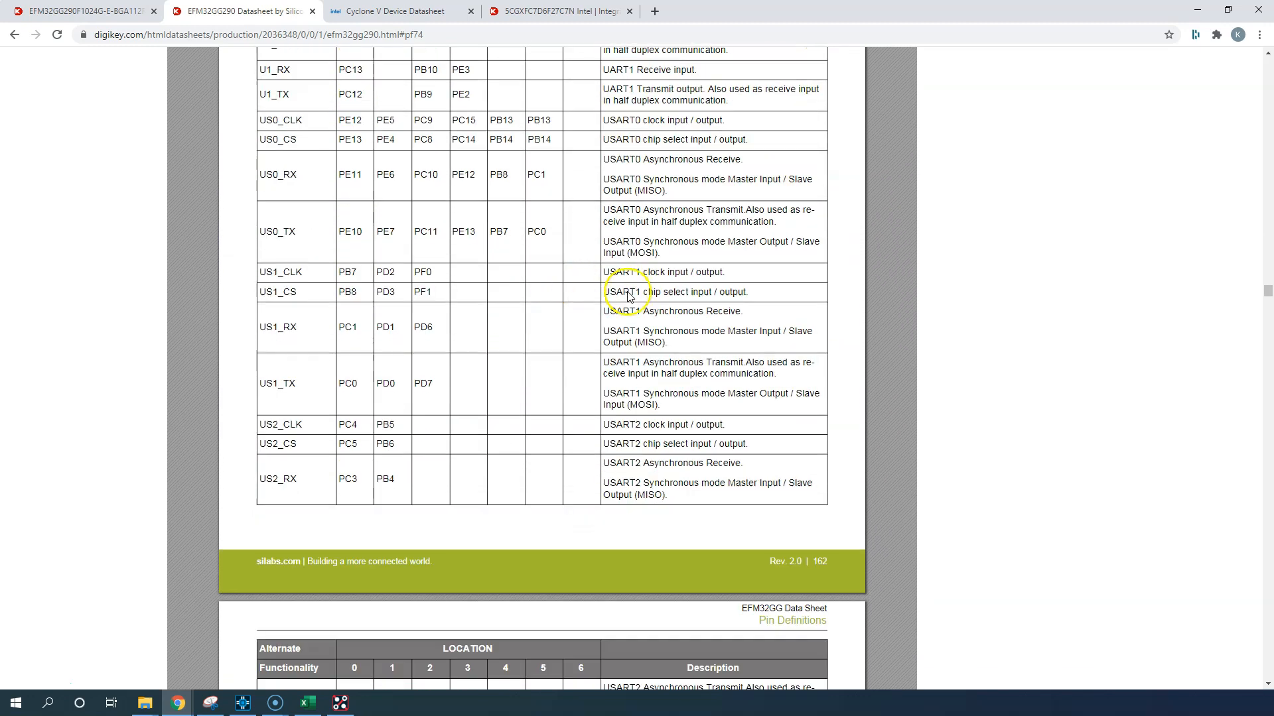
left_click(1198, 10)
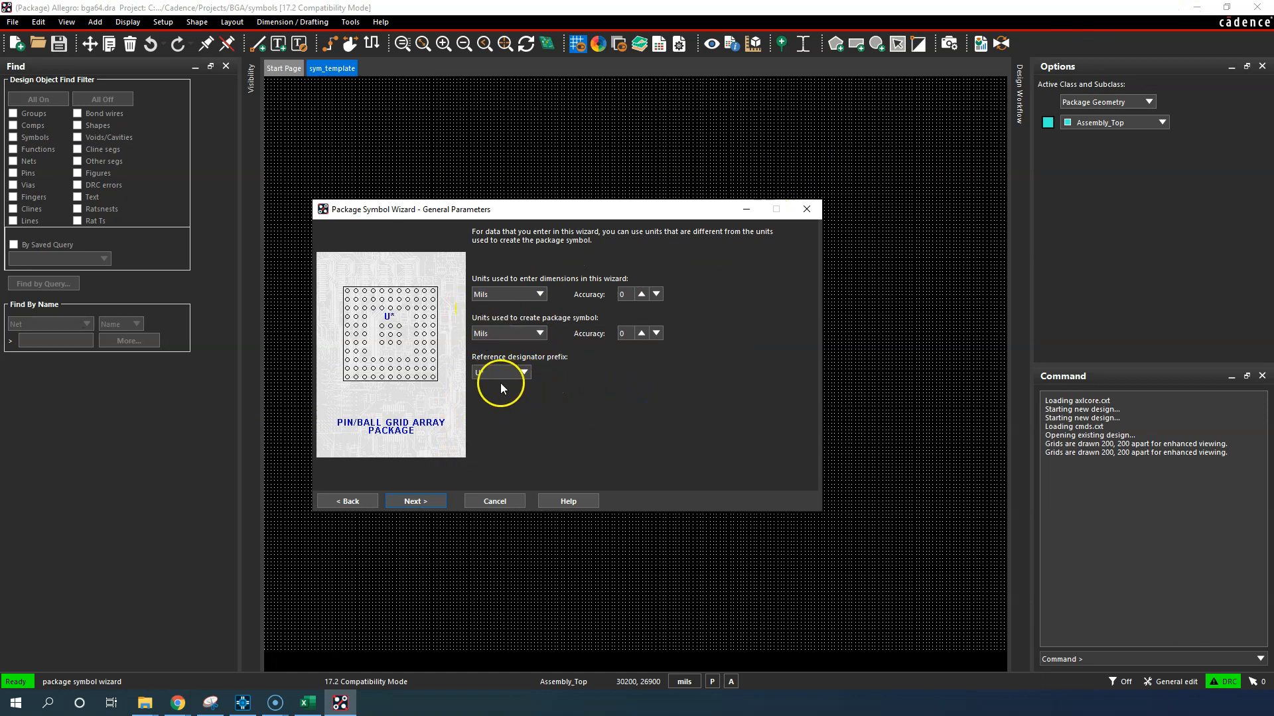
Accept the general parameters in mils with prefix U*, and arrange the pins as a perimeter matrix with 0 core rows
left_click(415, 501)
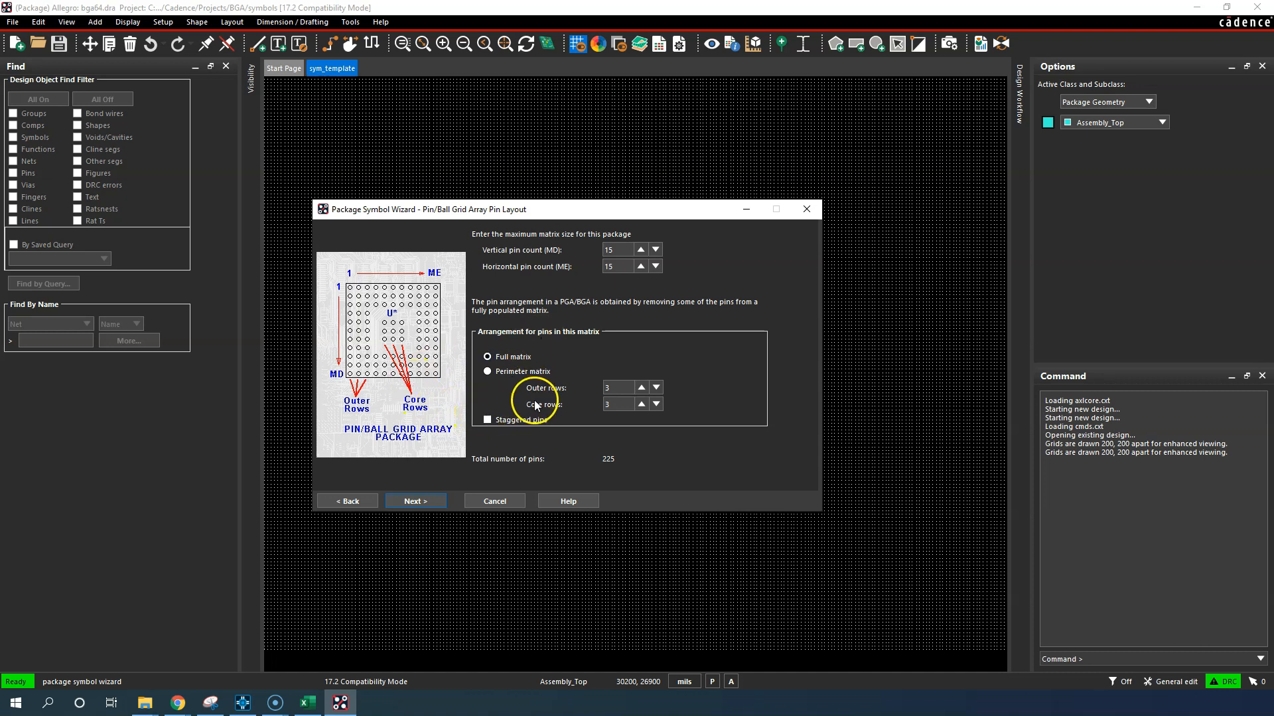
left_click(655, 404)
left_click(655, 404)
left_click(655, 404)
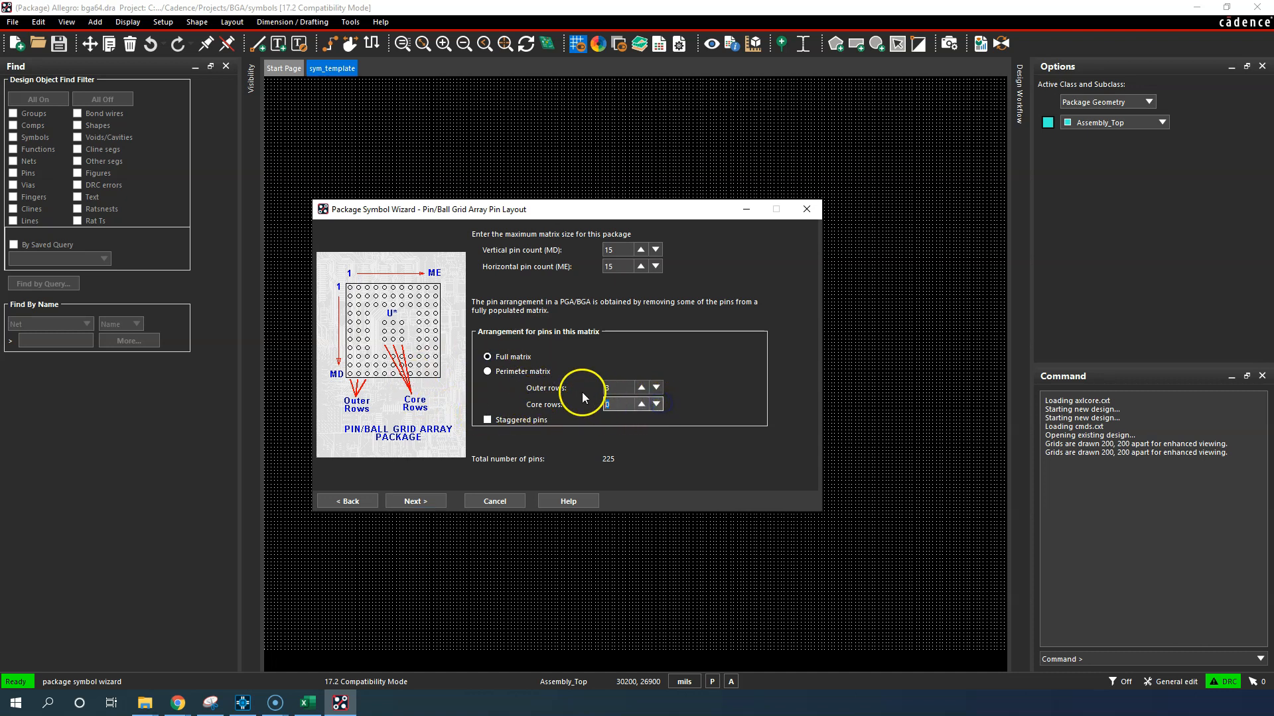
left_click(533, 375)
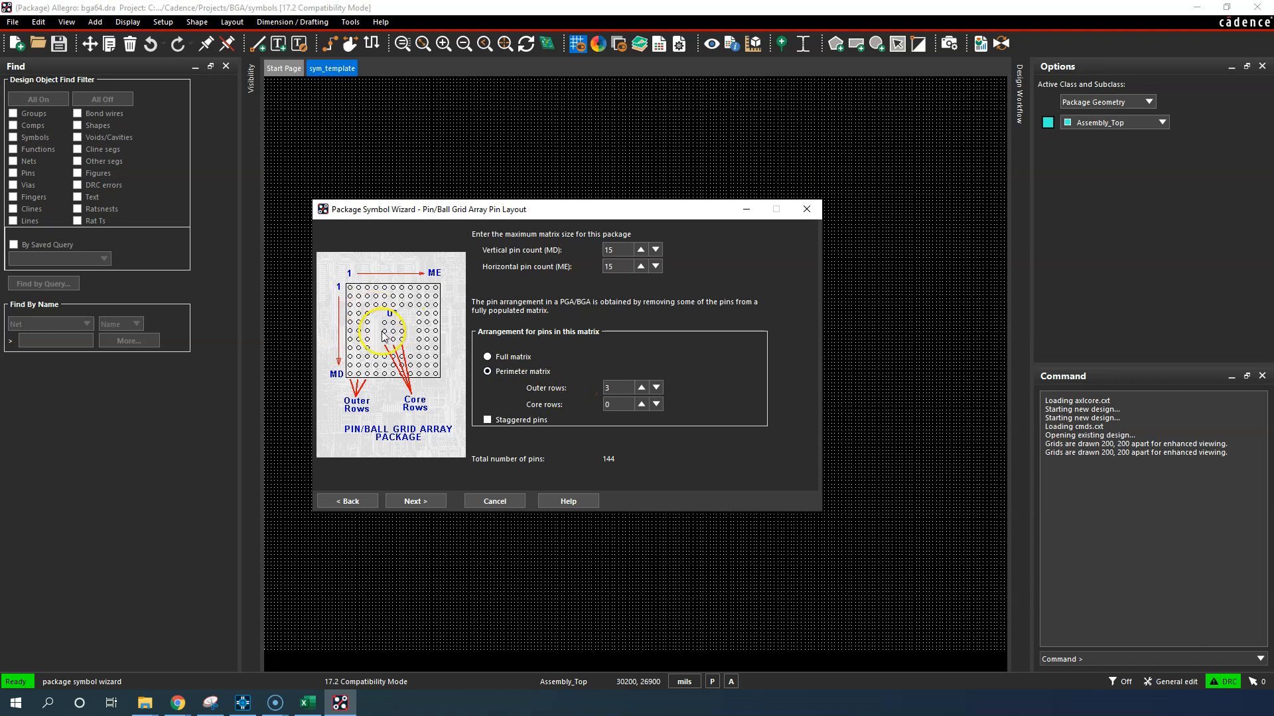
Compare the wizard's perimeter pin arrangement with the EFM32GG295 pinout figure in Chrome, and return to the wizard
mouse_move(178, 702)
left_click(223, 651)
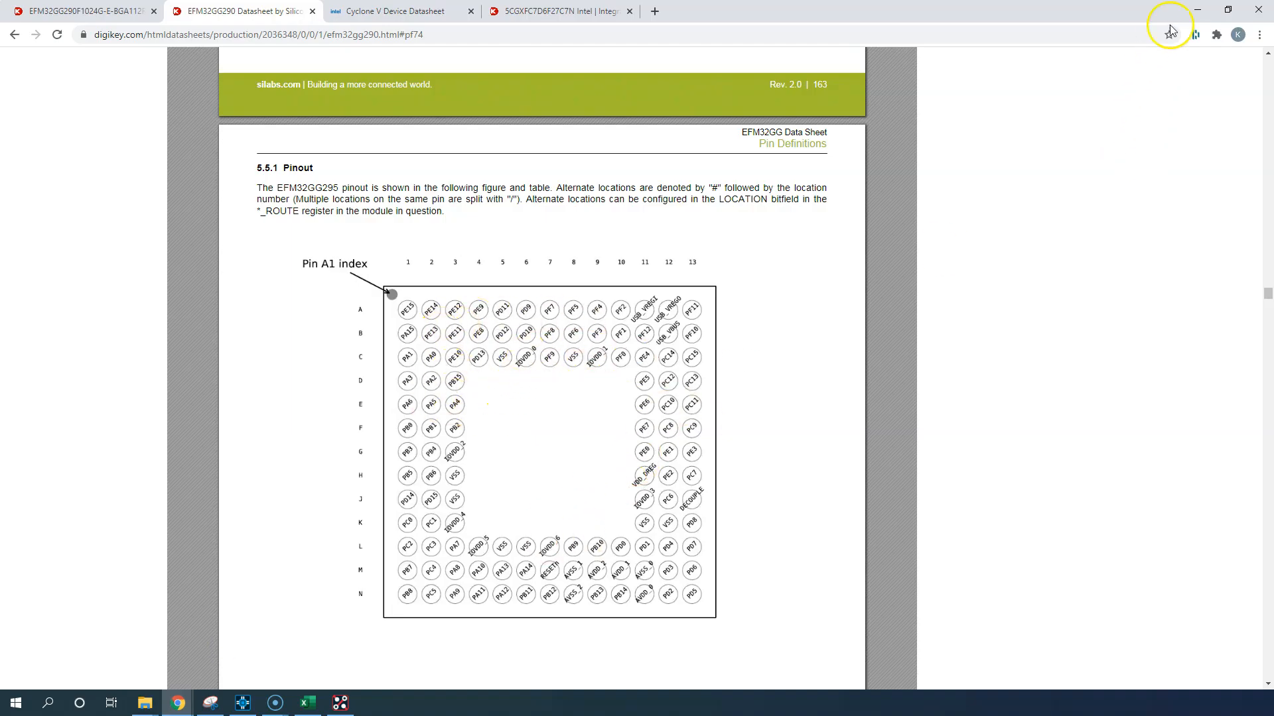
left_click(1188, 12)
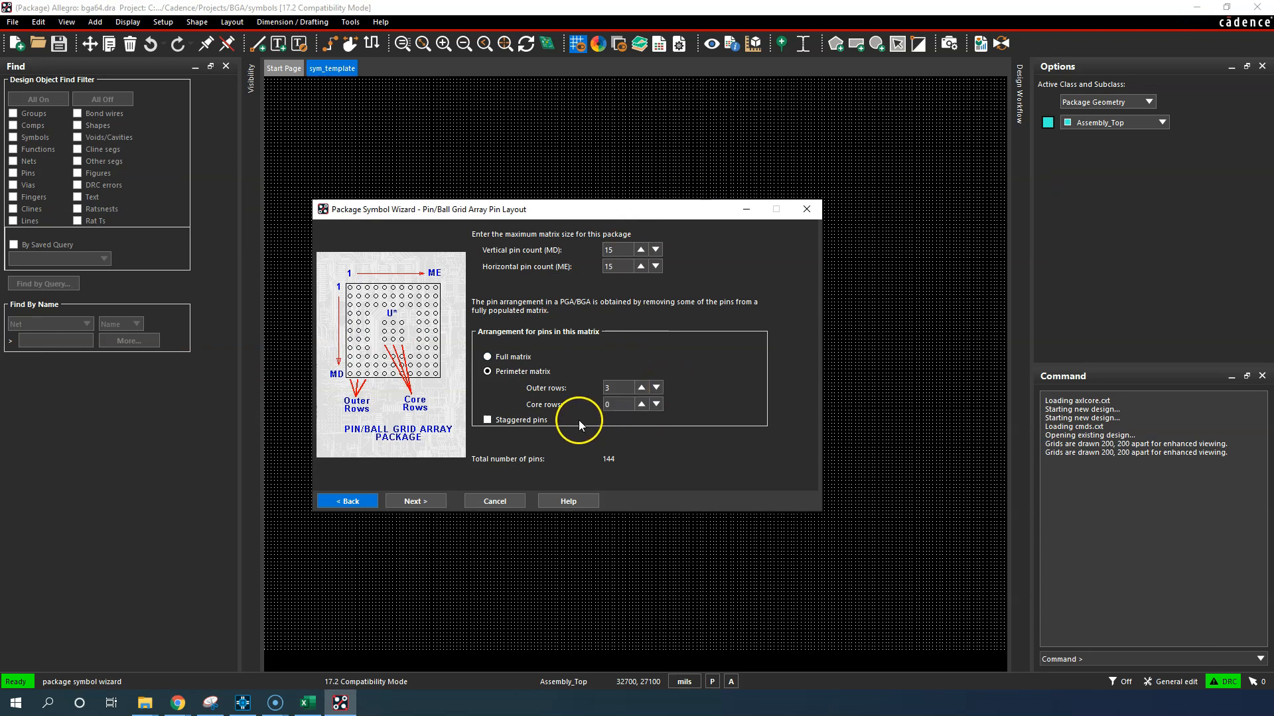
left_click(541, 458)
Check the row labels of the EFM32GG295 pinout figure in Chrome, and set the wizard's vertical pin count to 13
mouse_move(178, 703)
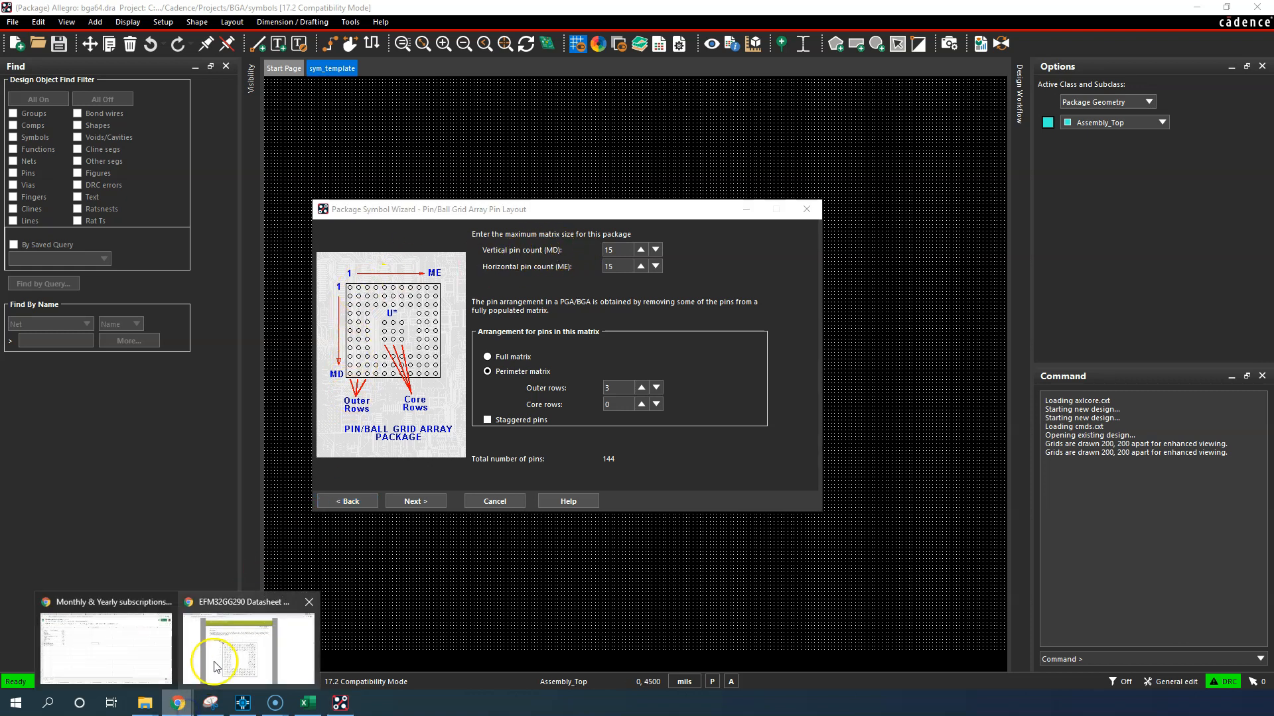
left_click(215, 662)
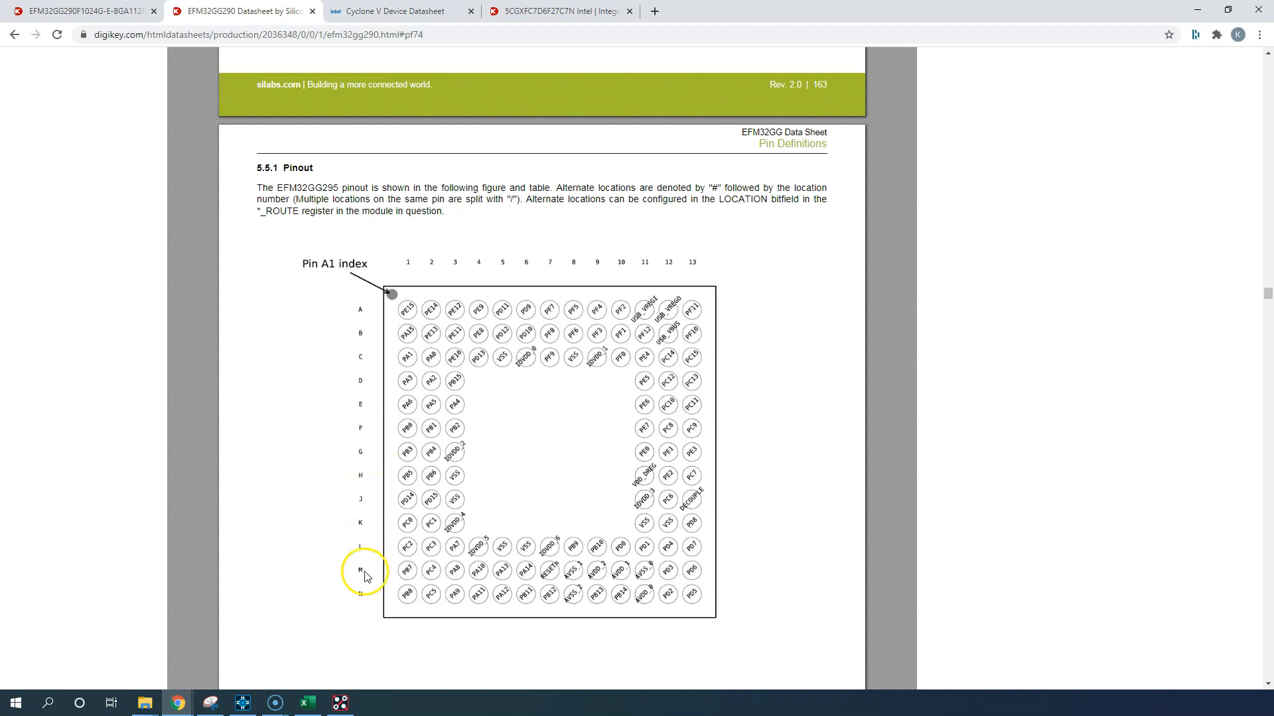
left_click(1189, 18)
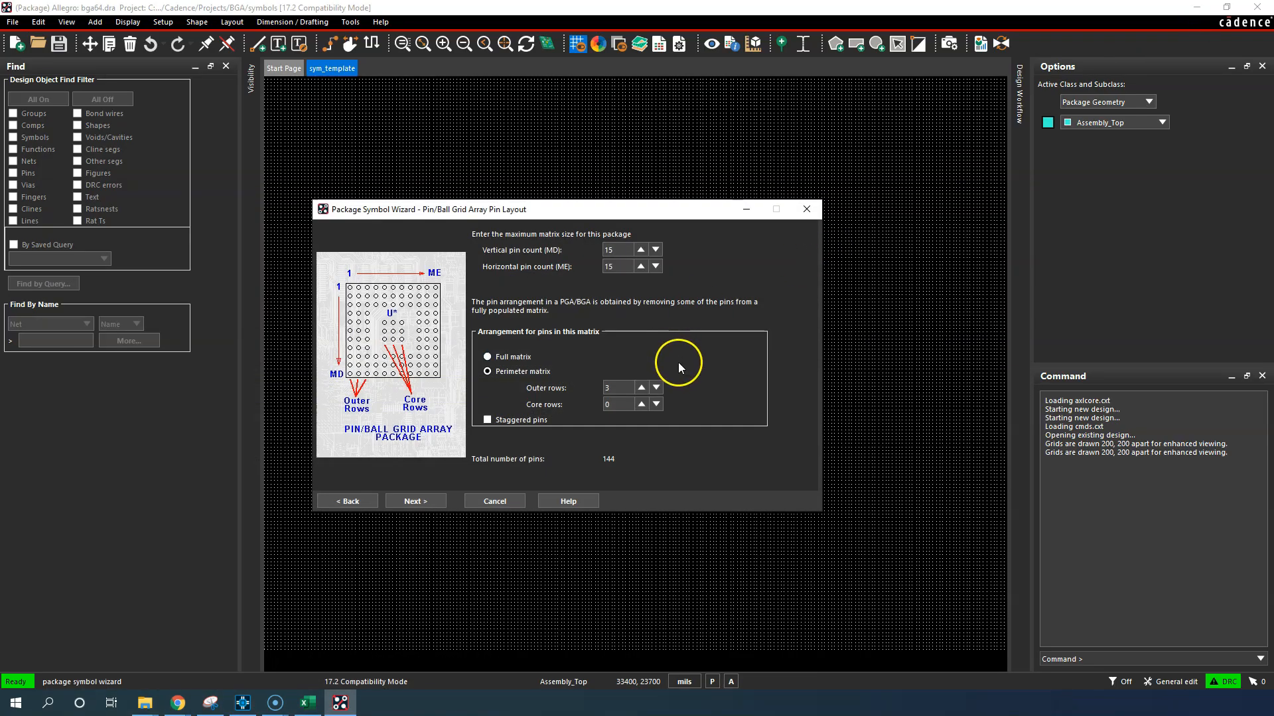
left_click(655, 253)
left_click(655, 253)
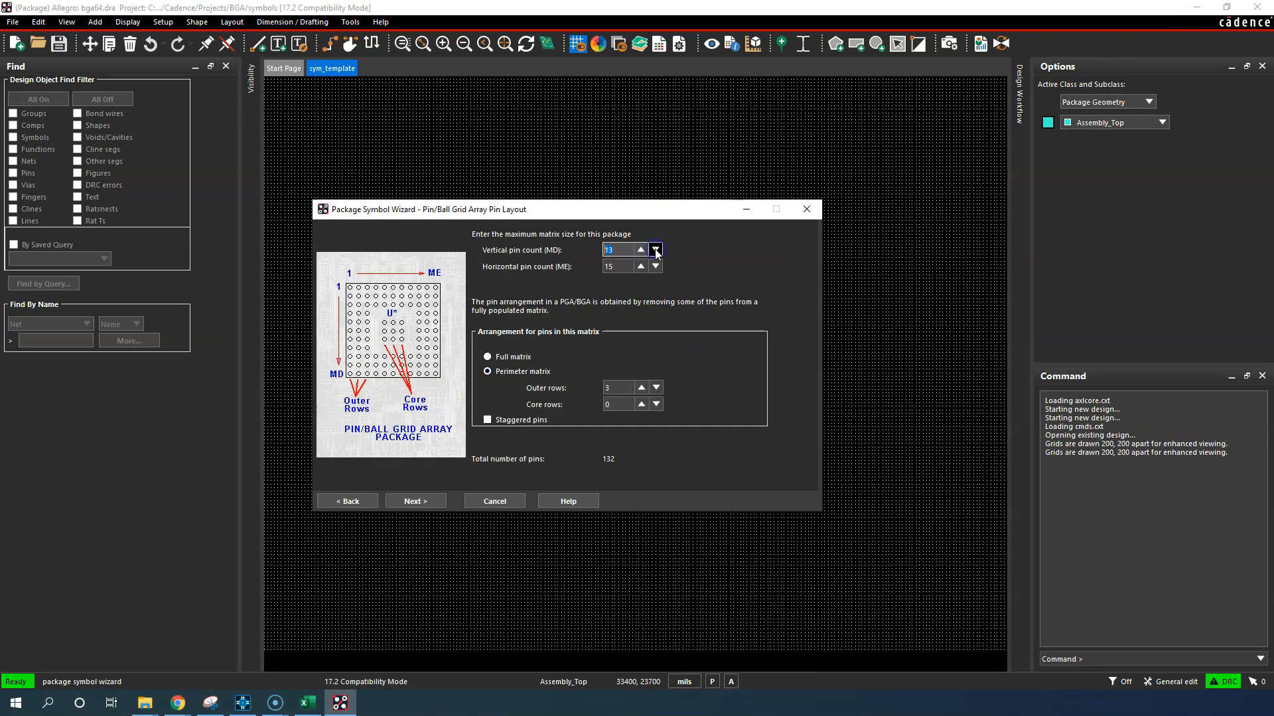
Set the horizontal pin count to 13, compare the matrix with the EFM32GG295 pinout figure in Chrome, and return to the wizard
left_click(656, 266)
left_click(656, 267)
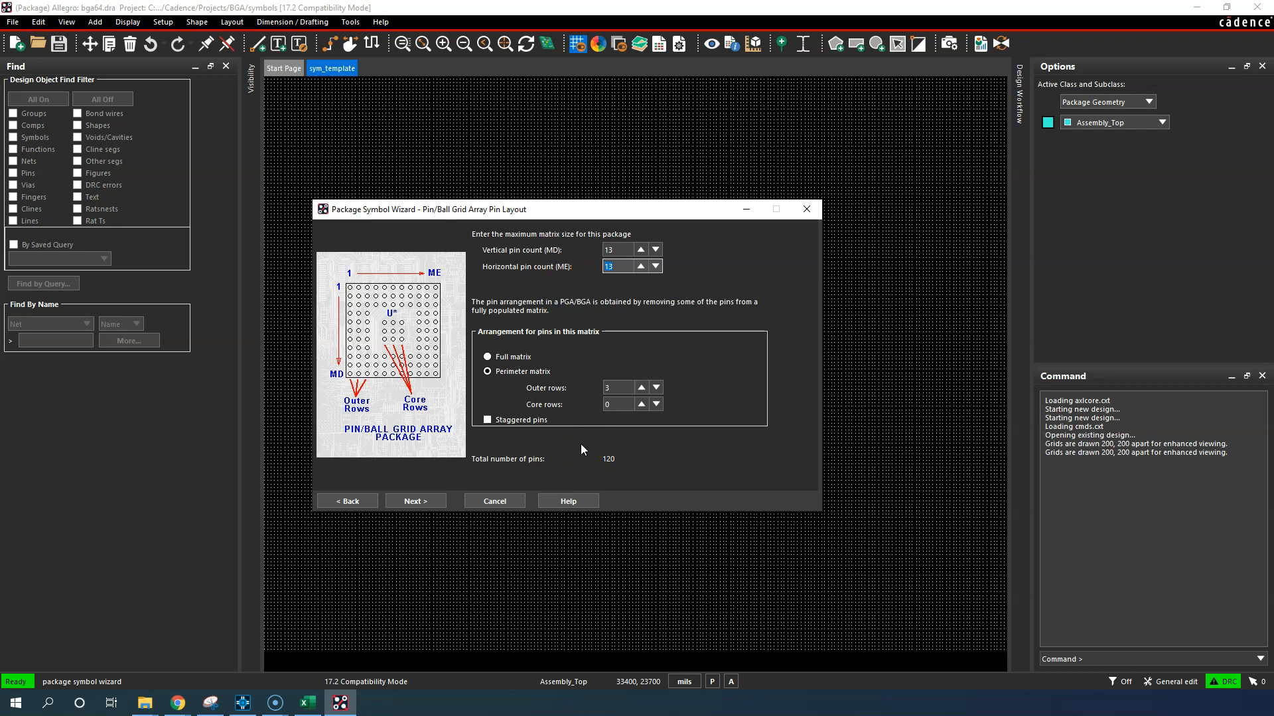
mouse_move(176, 701)
left_click(259, 664)
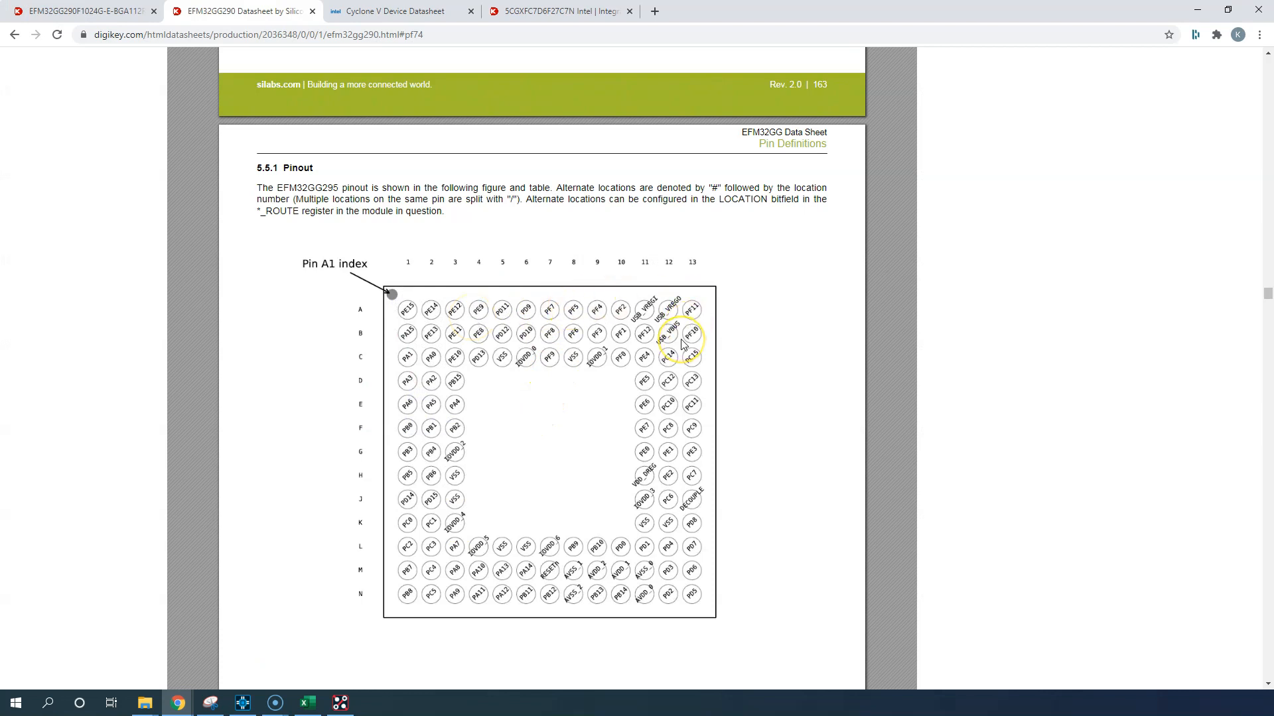
left_click(1199, 10)
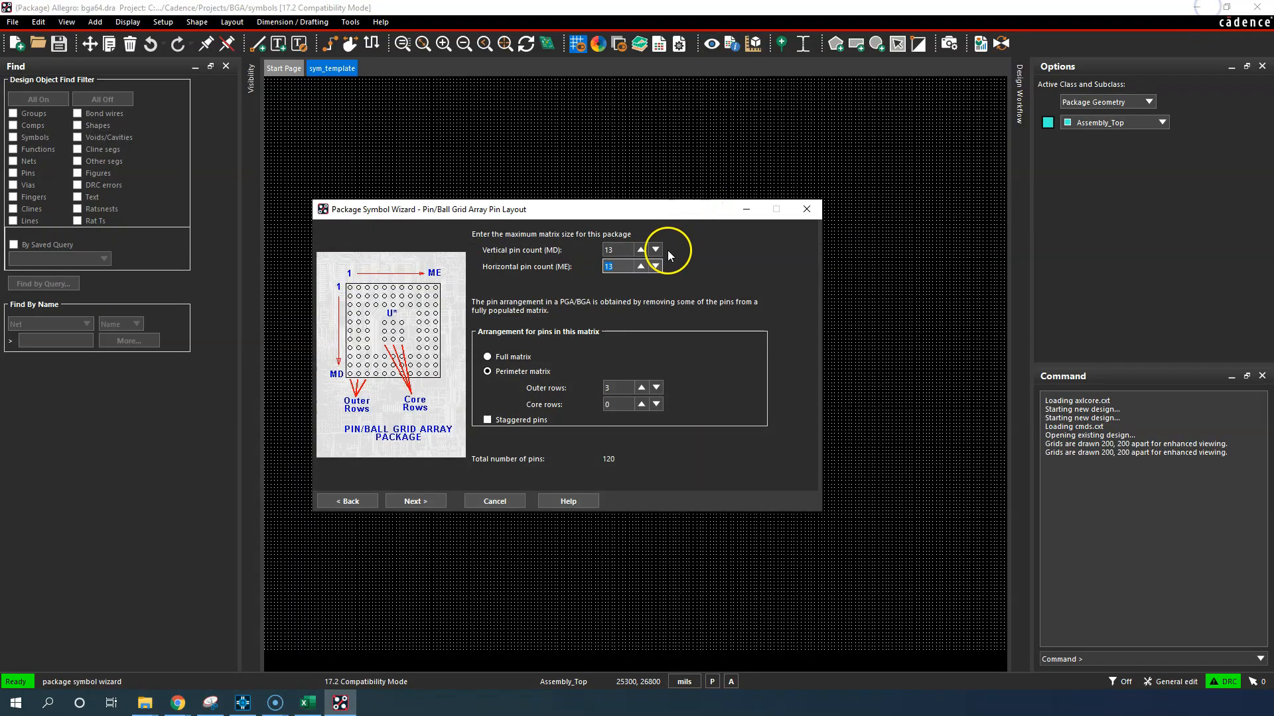
Switch the pin arrangement to a full matrix and try different vertical pin counts, ending at 24
left_click(511, 358)
left_click(656, 250)
left_click(656, 250)
left_click(656, 250)
left_click(655, 250)
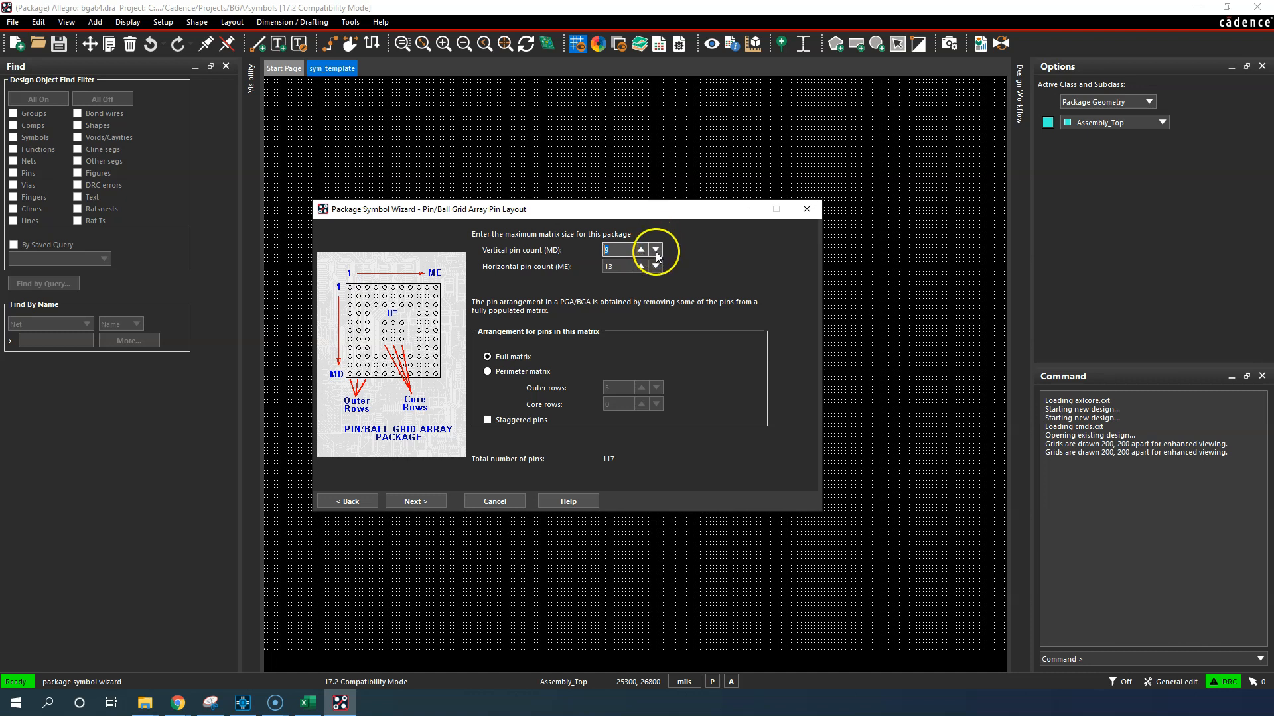
left_click(646, 250)
left_click(646, 250)
left_click(646, 250)
left_click(646, 250)
left_click(646, 250)
left_click(646, 250)
left_click(647, 250)
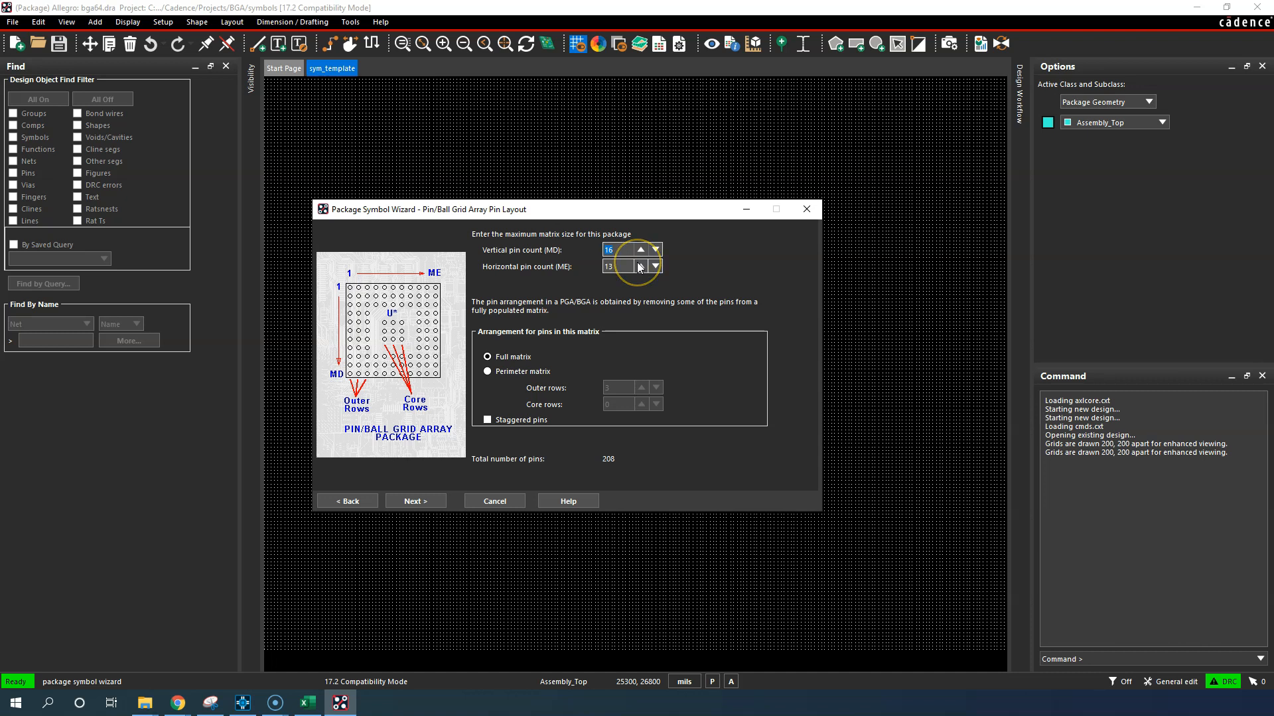
left_click(641, 250)
left_click(641, 250)
left_click(641, 250)
left_click(640, 250)
left_click(654, 251)
Set both the vertical and horizontal pin counts to 8 and continue to the pin numbering options
double_click(615, 250)
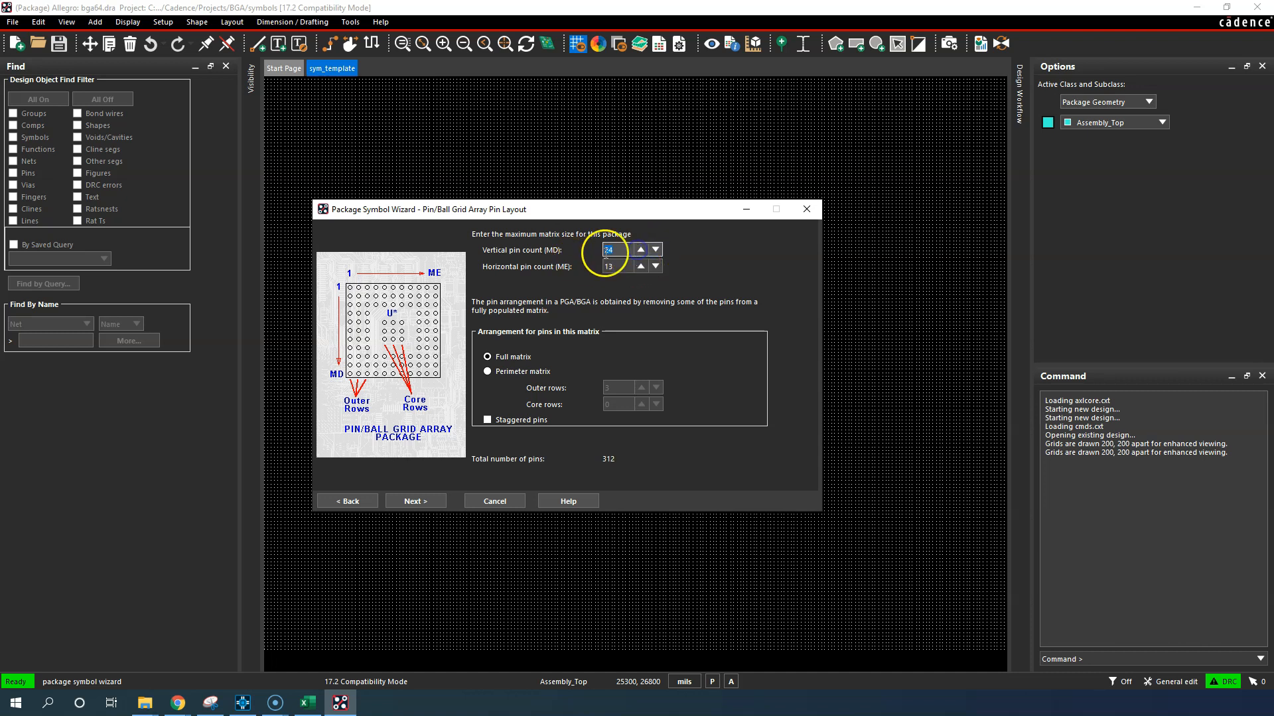
type("8")
key("Tab")
type("8")
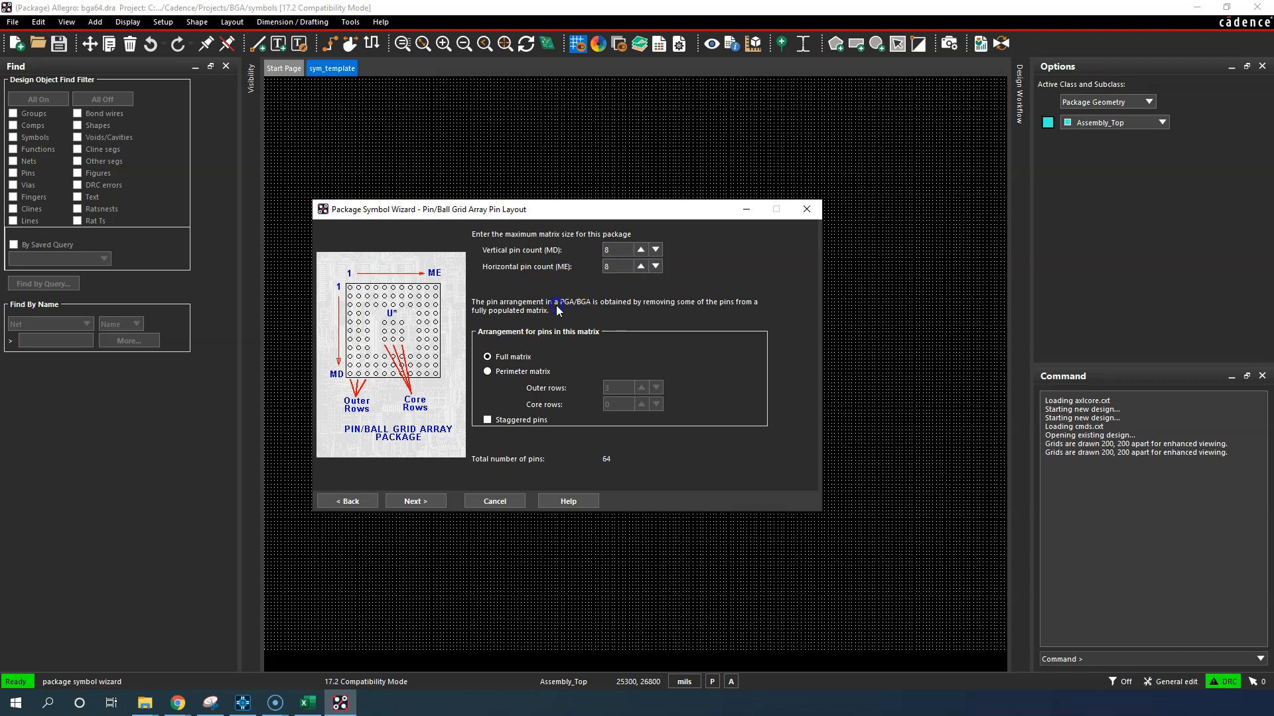
left_click(409, 506)
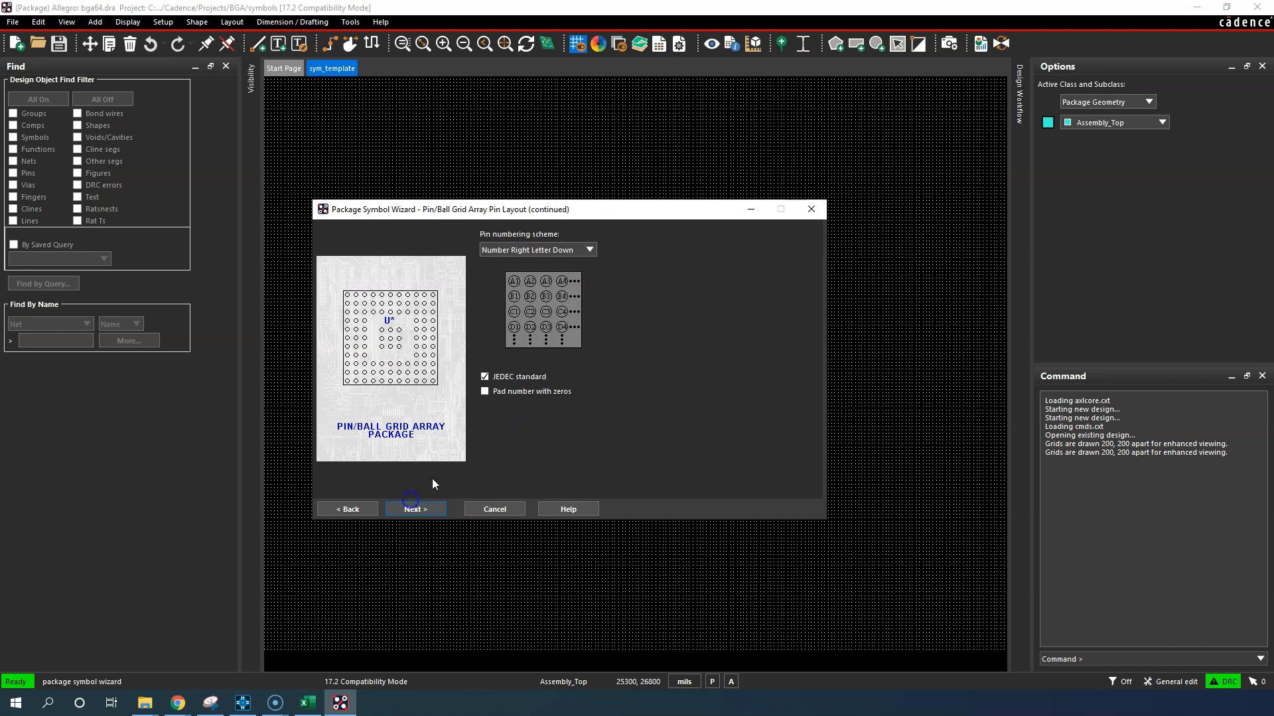
Keep Number Right Letter Down numbering with the JEDEC standard, and accept the 100 mil lead pitches and 1575 mil package width and length
left_click(588, 250)
left_click(588, 248)
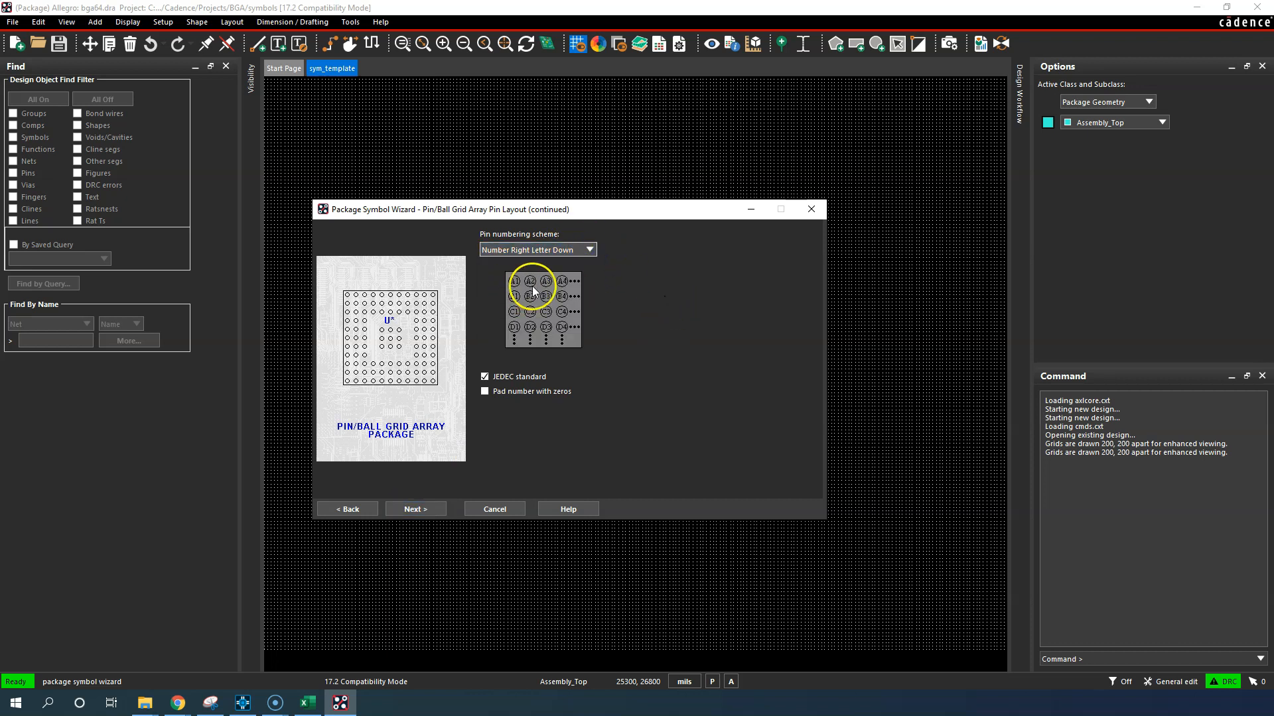
left_click(532, 251)
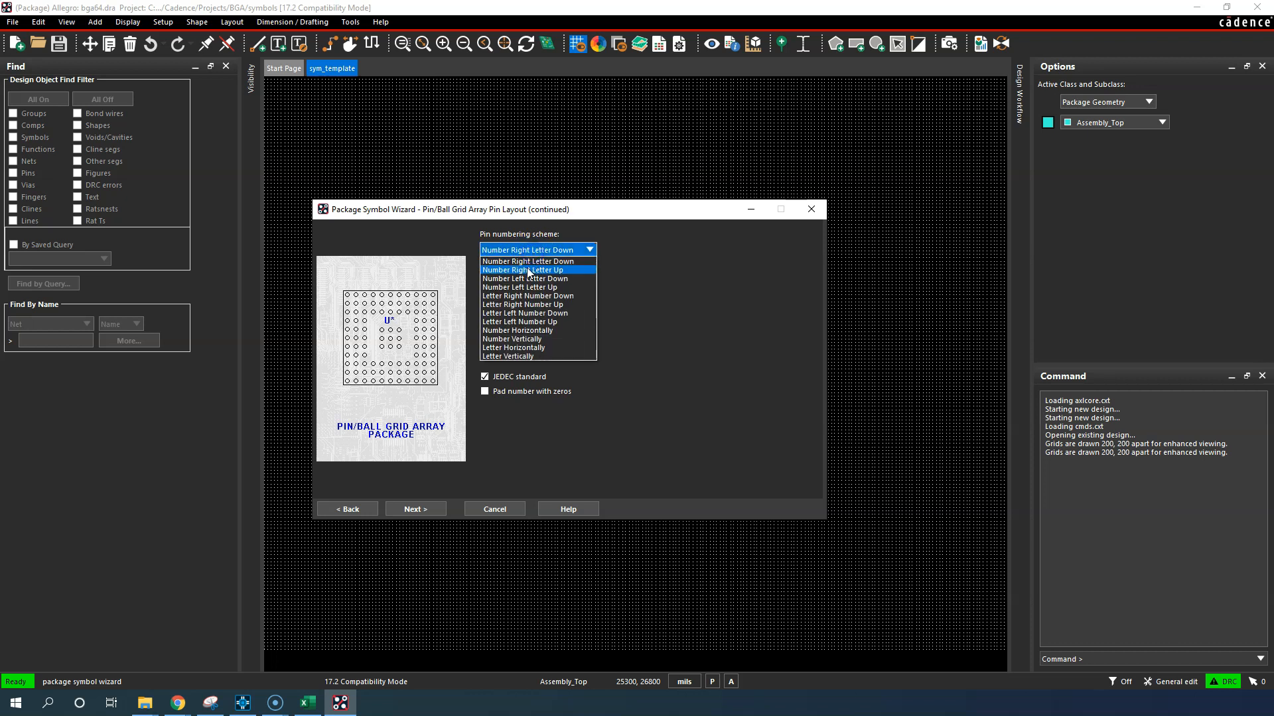
left_click(533, 266)
left_click(545, 251)
left_click(539, 266)
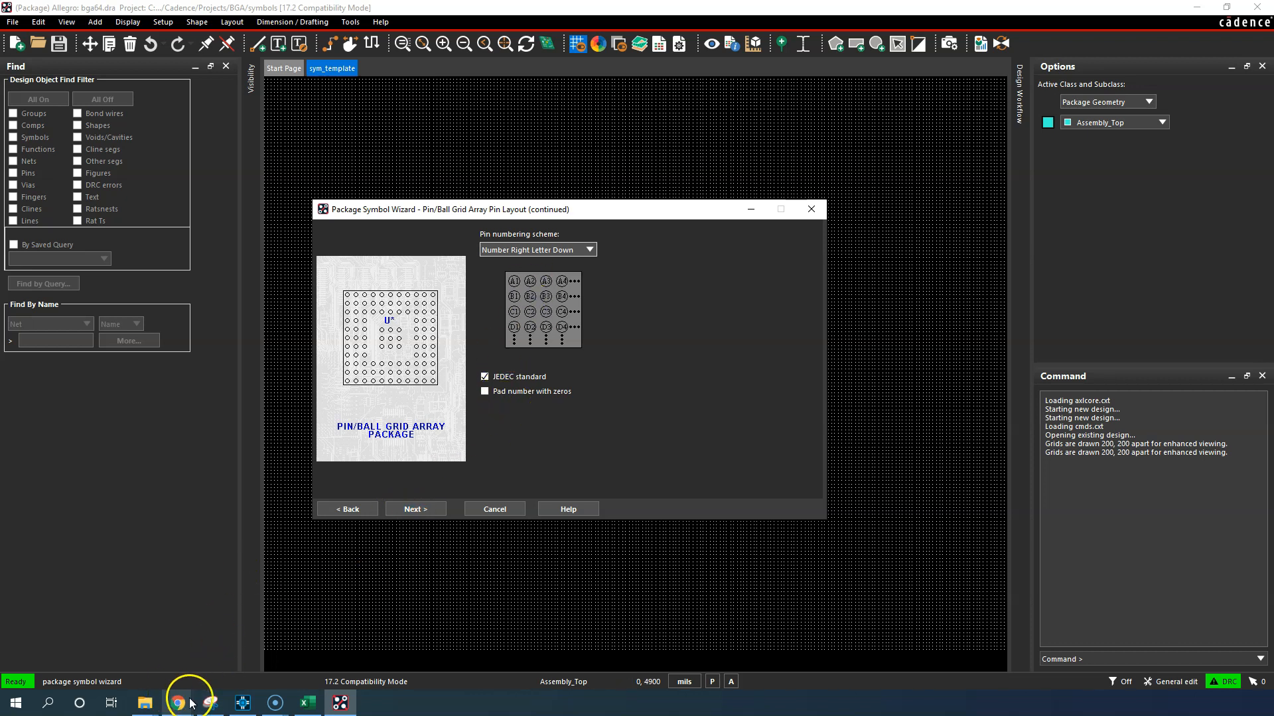
left_click(527, 393)
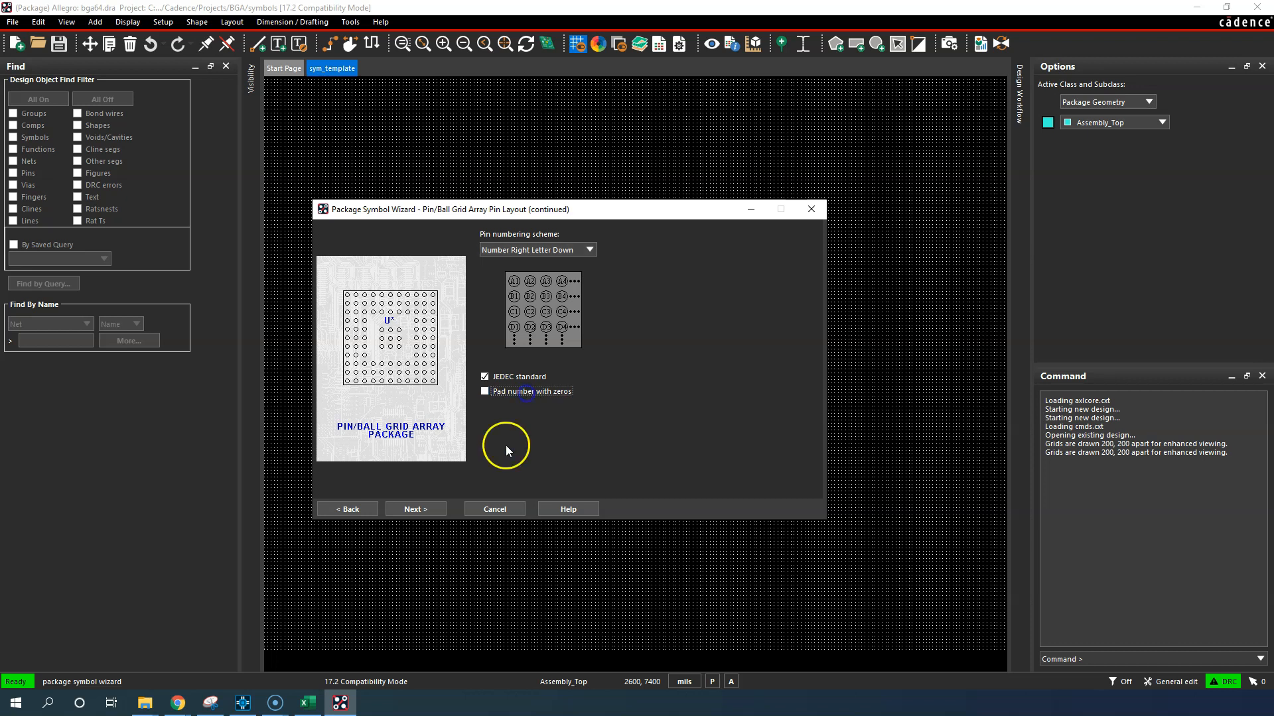
left_click(416, 509)
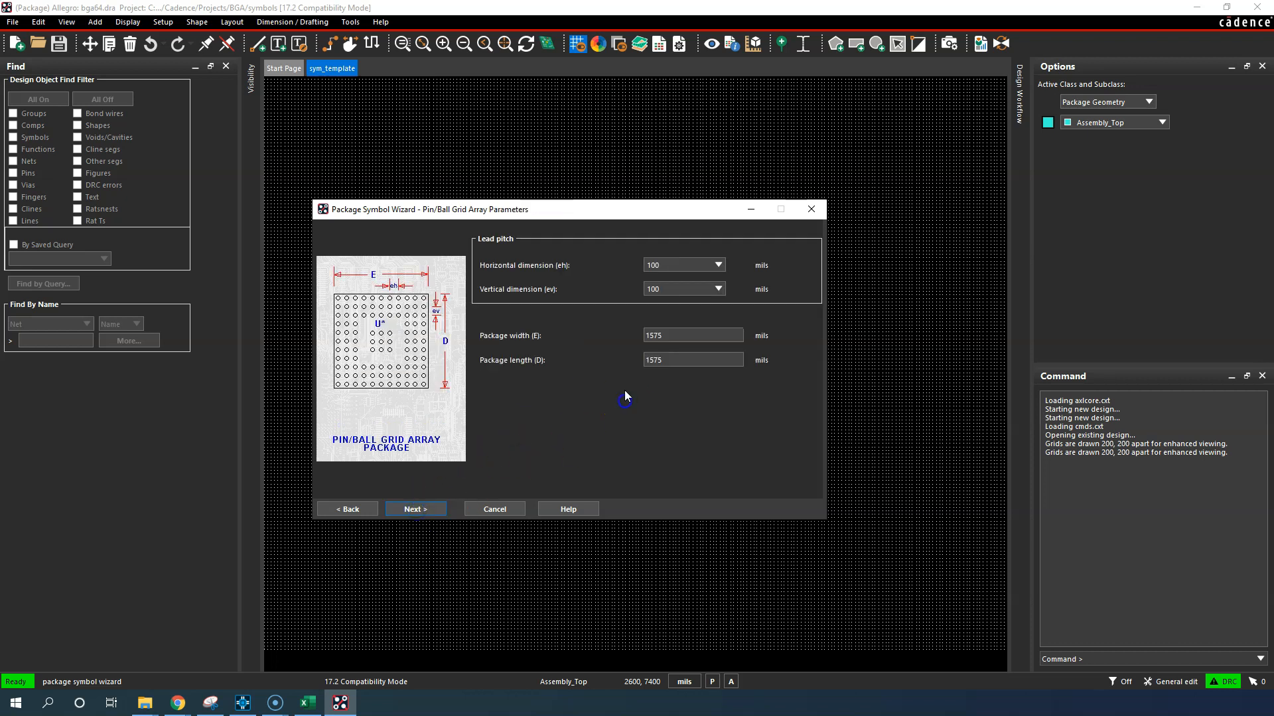
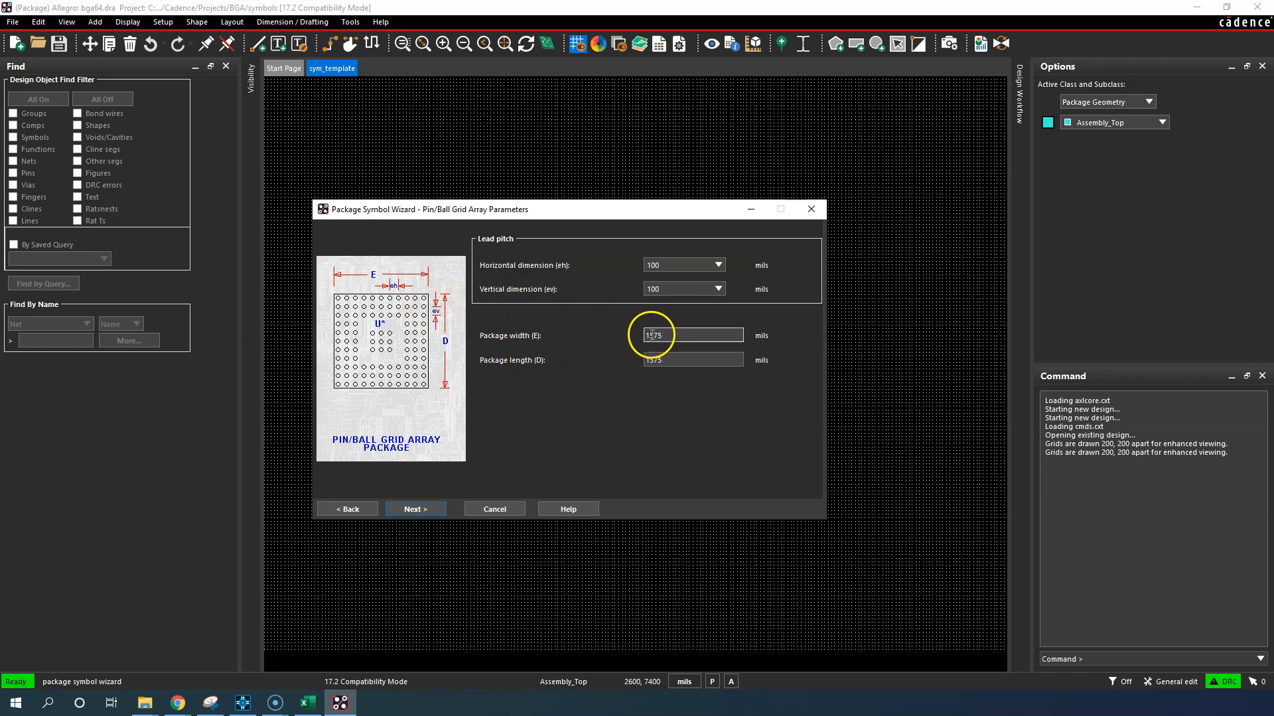
left_click(435, 505)
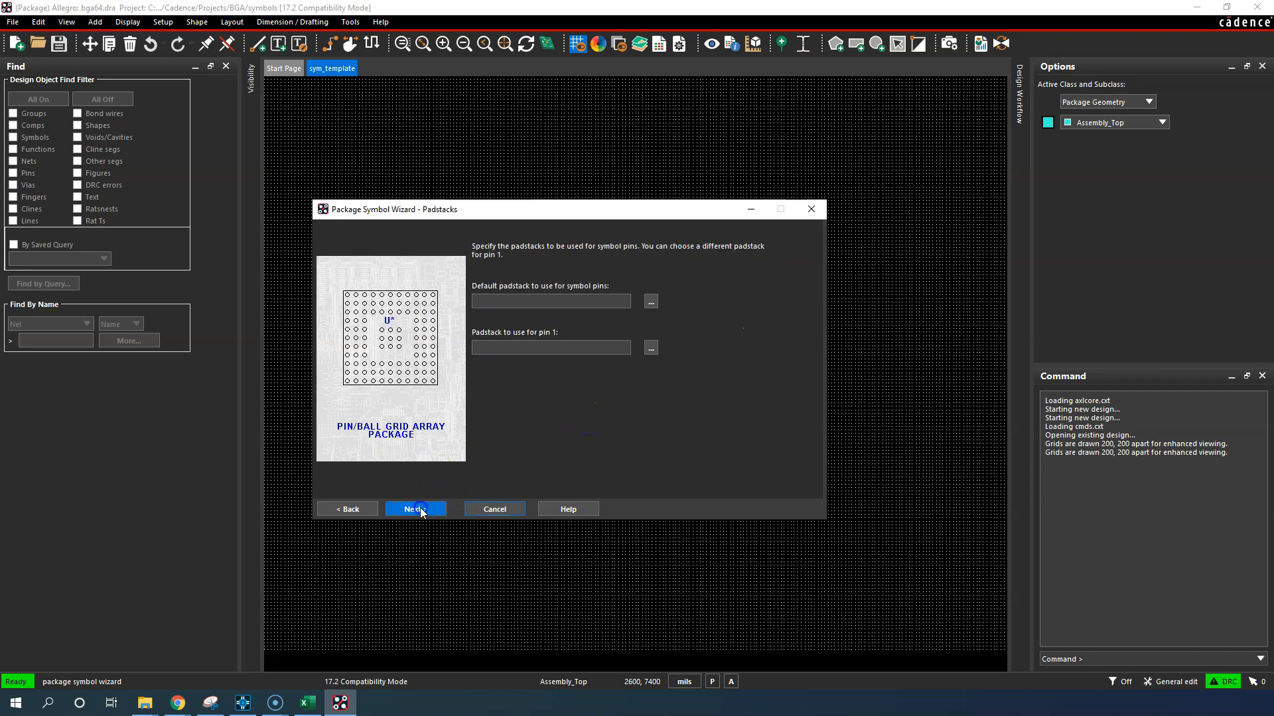
Choose Bgapad from the padstack library for the symbol pins and pin 1, and continue to the symbol compilation options
left_click(650, 304)
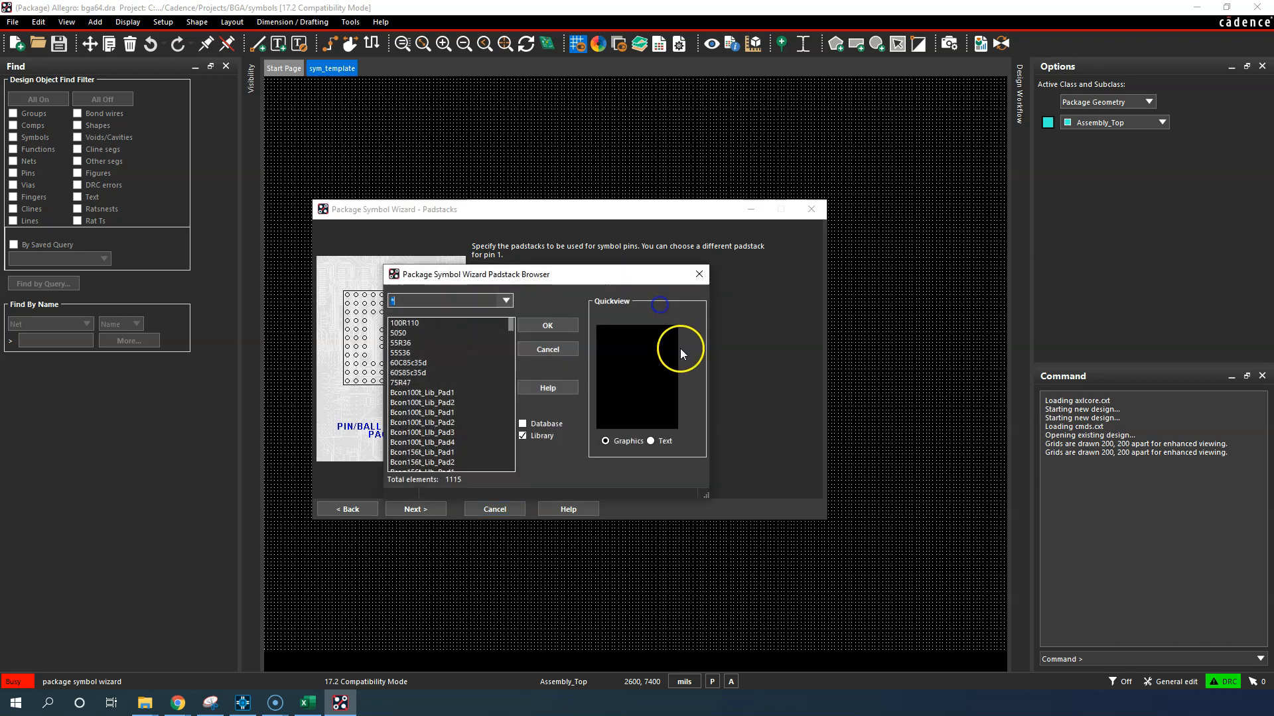
left_click(453, 333)
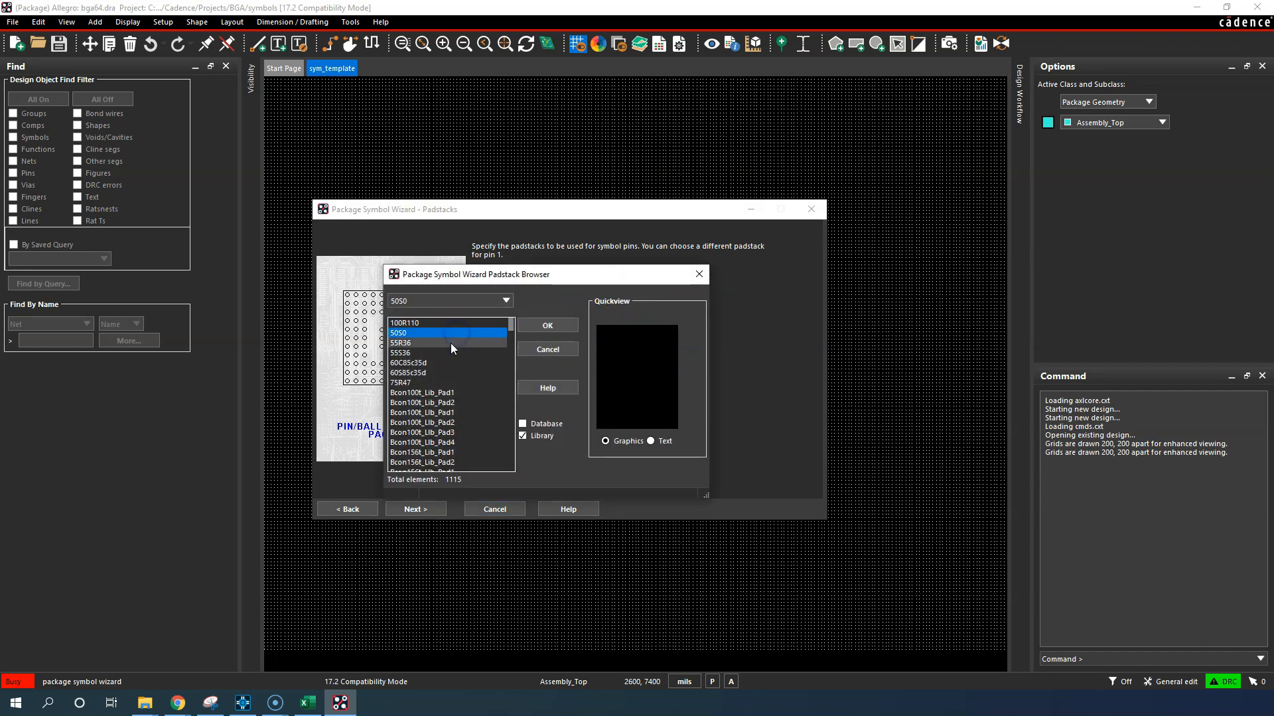
left_click(456, 393)
scroll(459, 409, "down", 4)
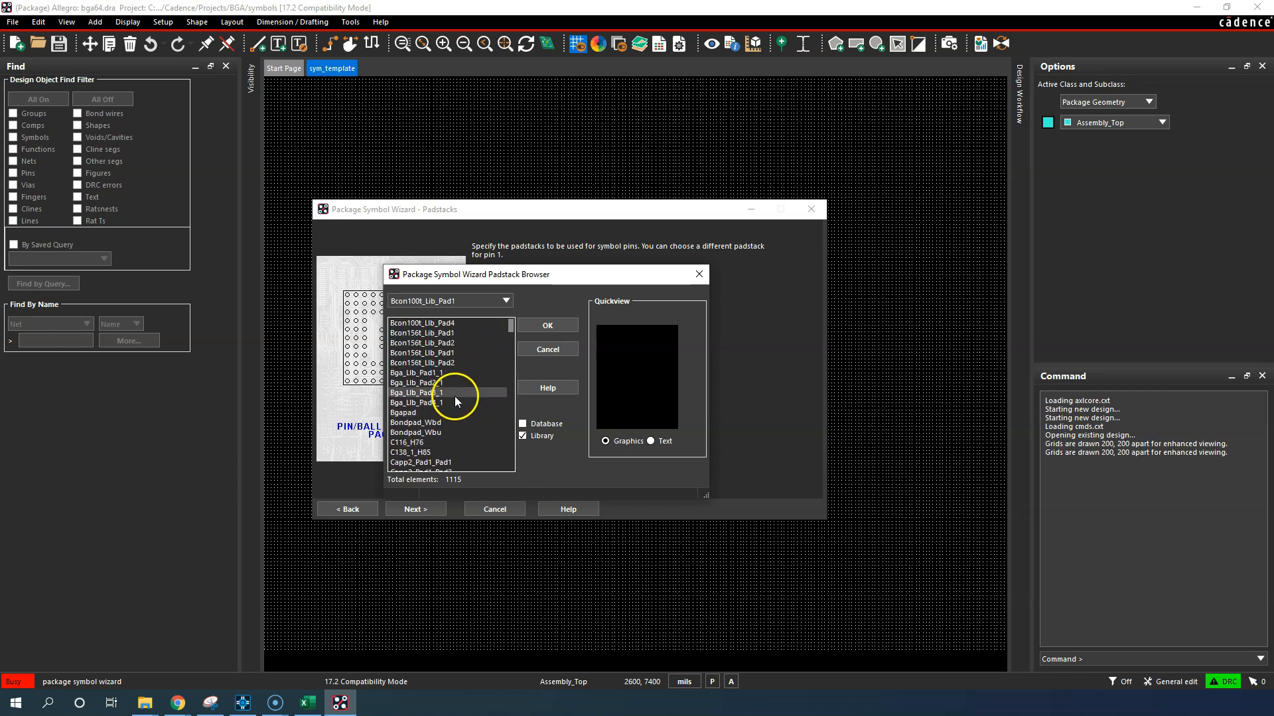
left_click(457, 374)
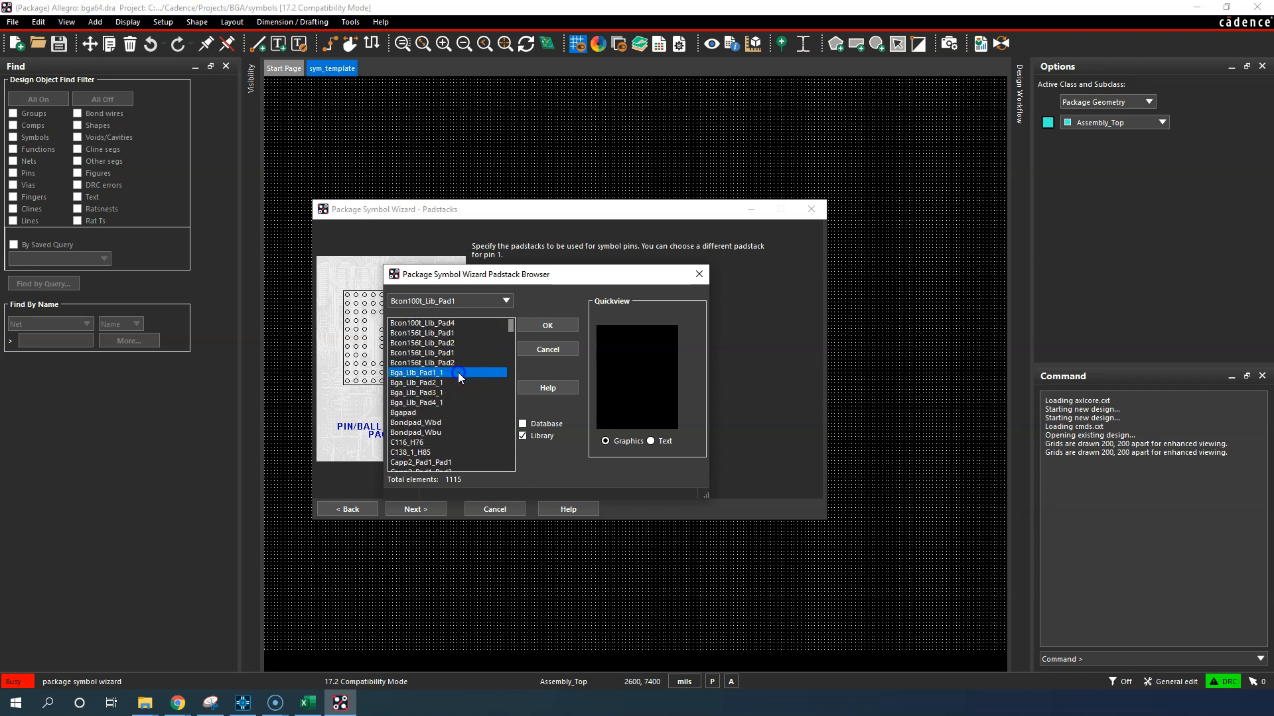
left_click(448, 412)
left_click(543, 327)
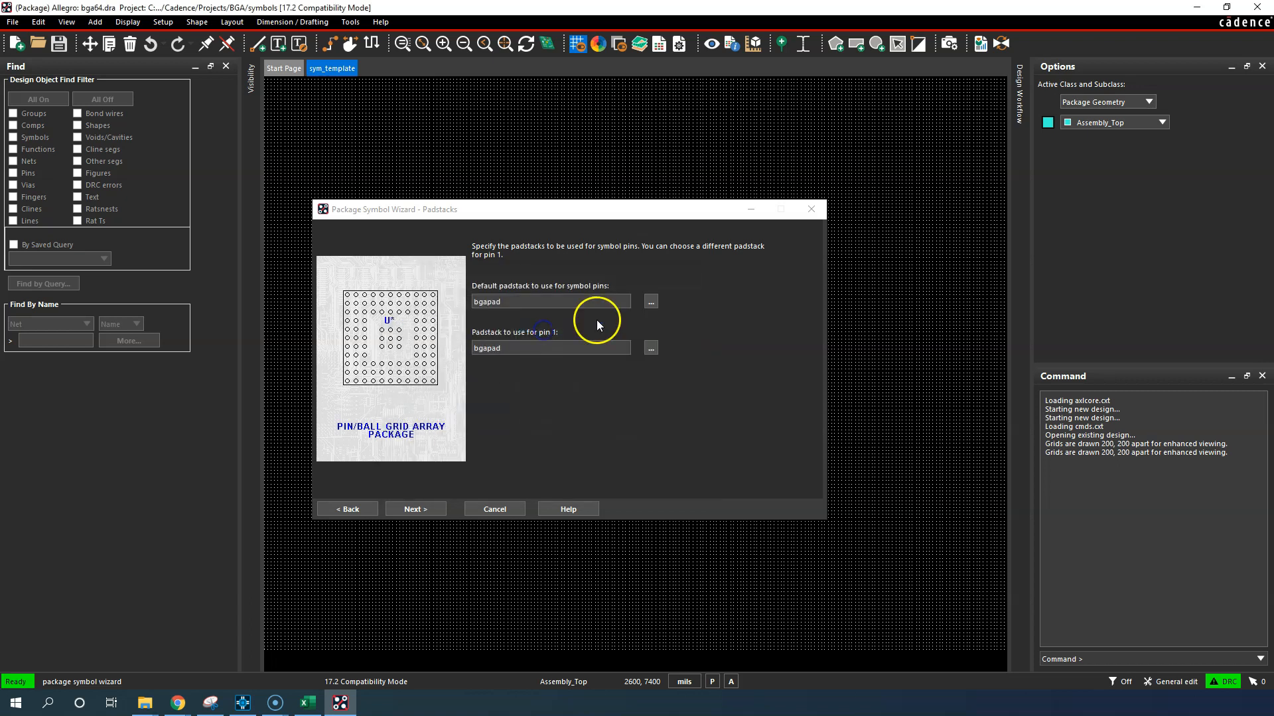
left_click(430, 509)
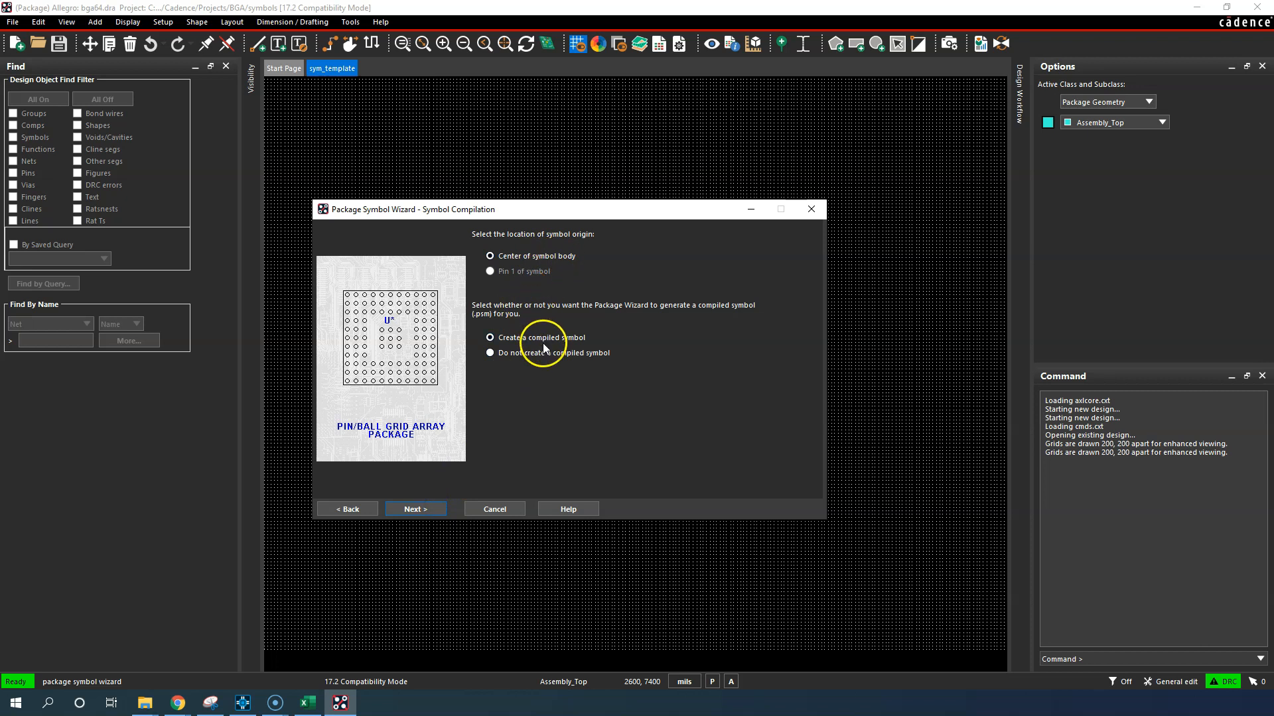
Keep the origin at the center of the symbol body, create a compiled symbol, and finish the wizard to generate bga64
left_click(424, 509)
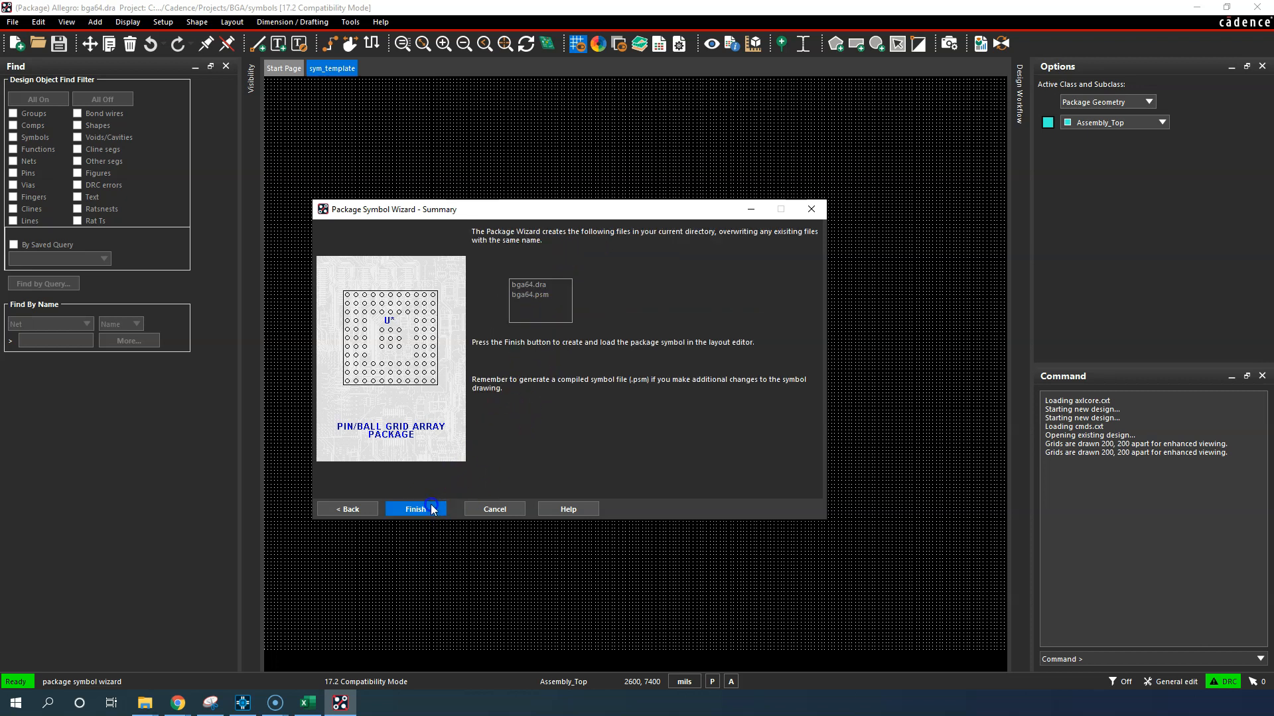
left_click(350, 506)
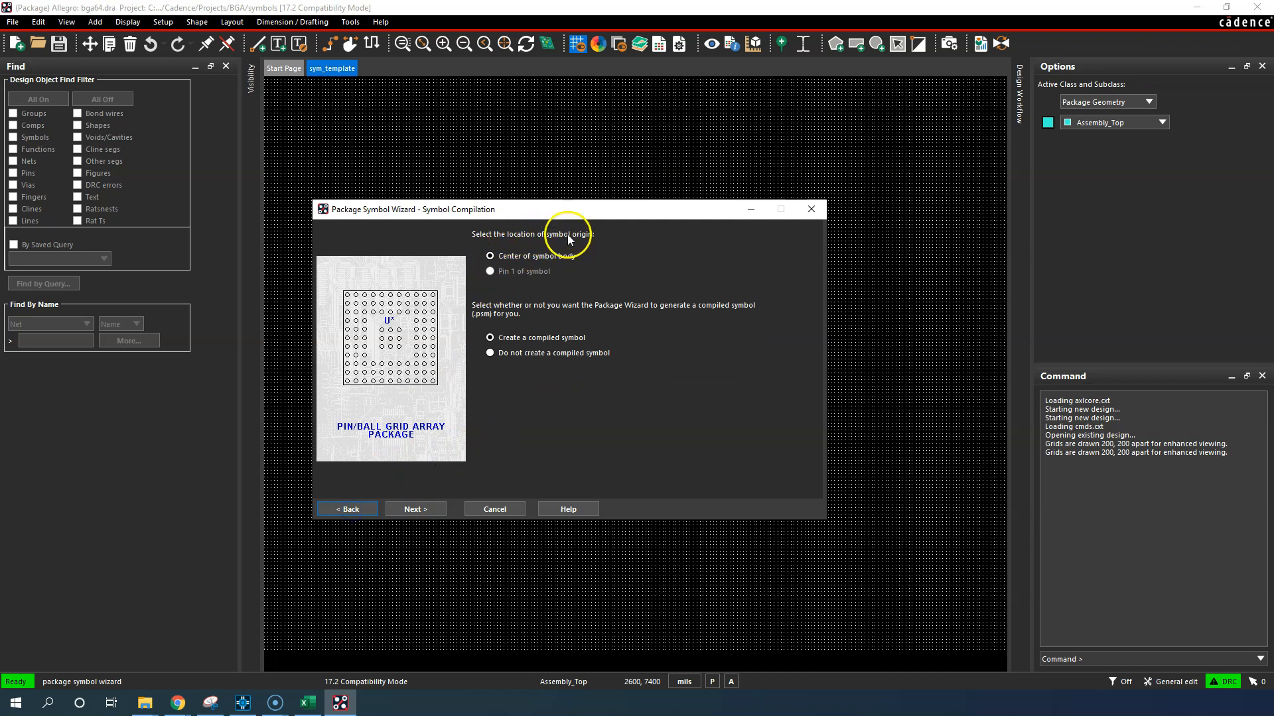
left_click(419, 510)
left_click(419, 508)
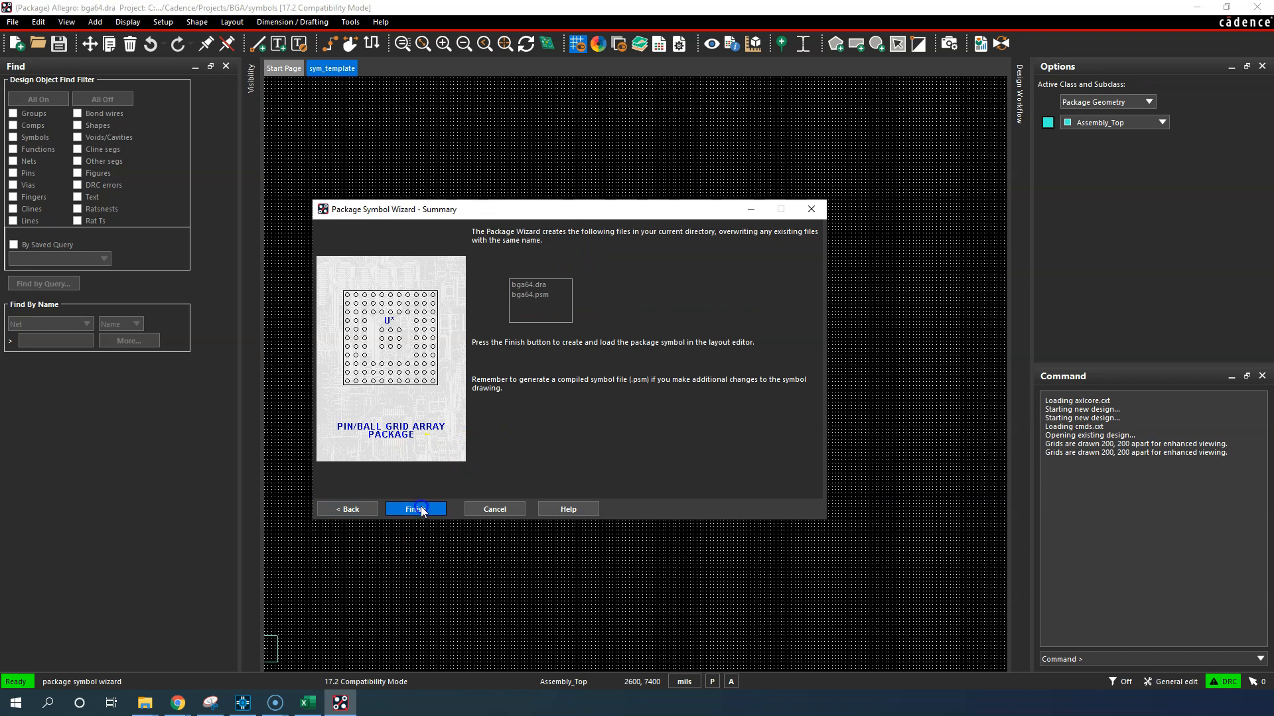
left_click(460, 119)
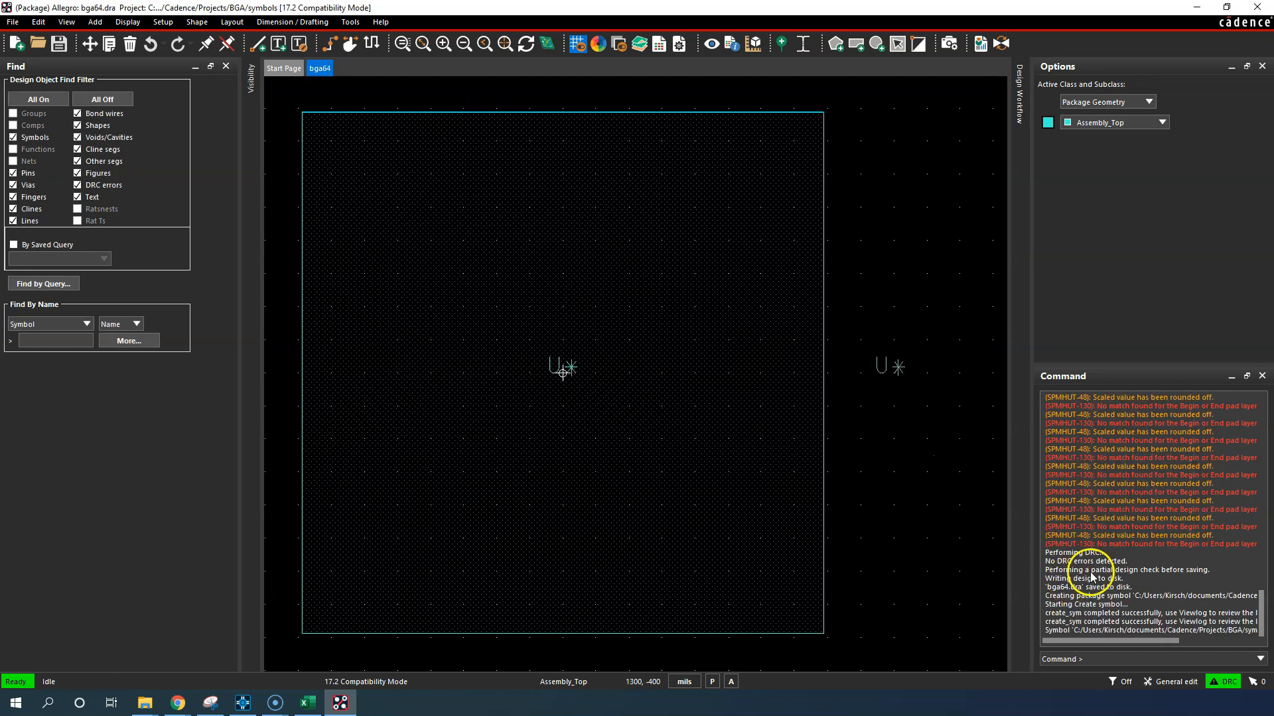
Examine the generated package outline and the pad layer messages in the command log
scroll(747, 432, "down", 1)
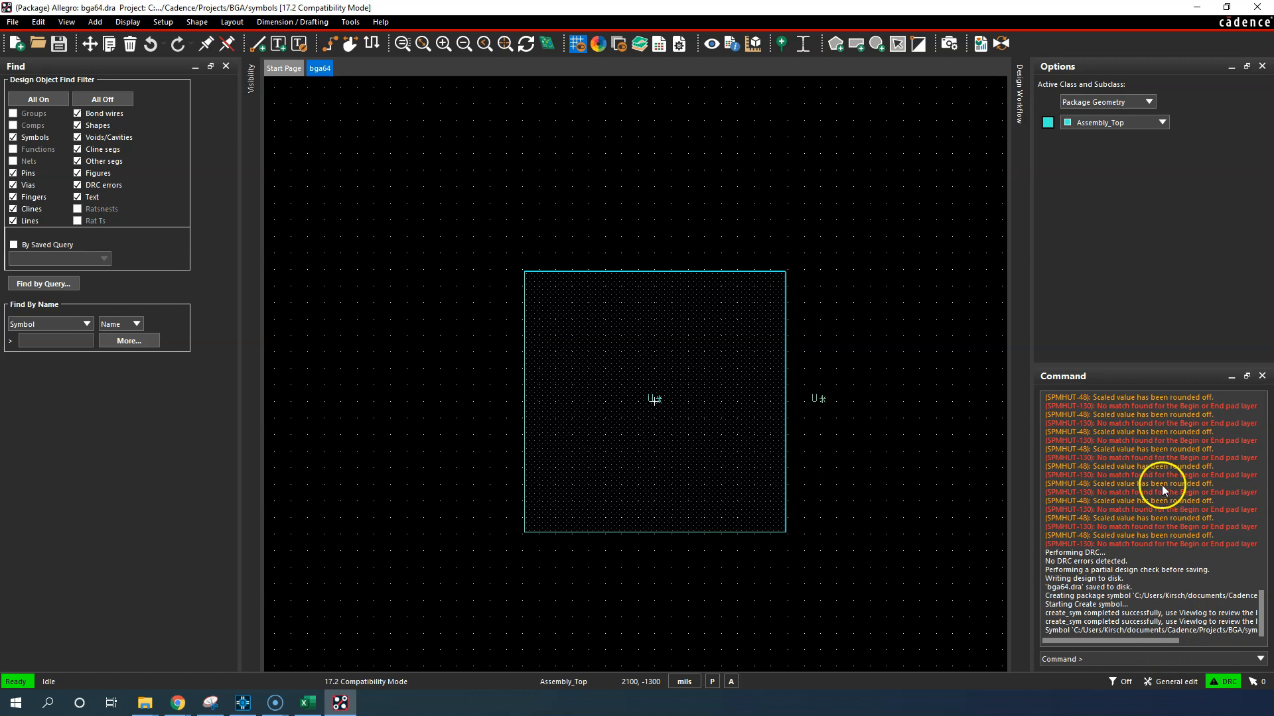
left_click(1131, 476)
left_click_drag(1218, 477, 1230, 486)
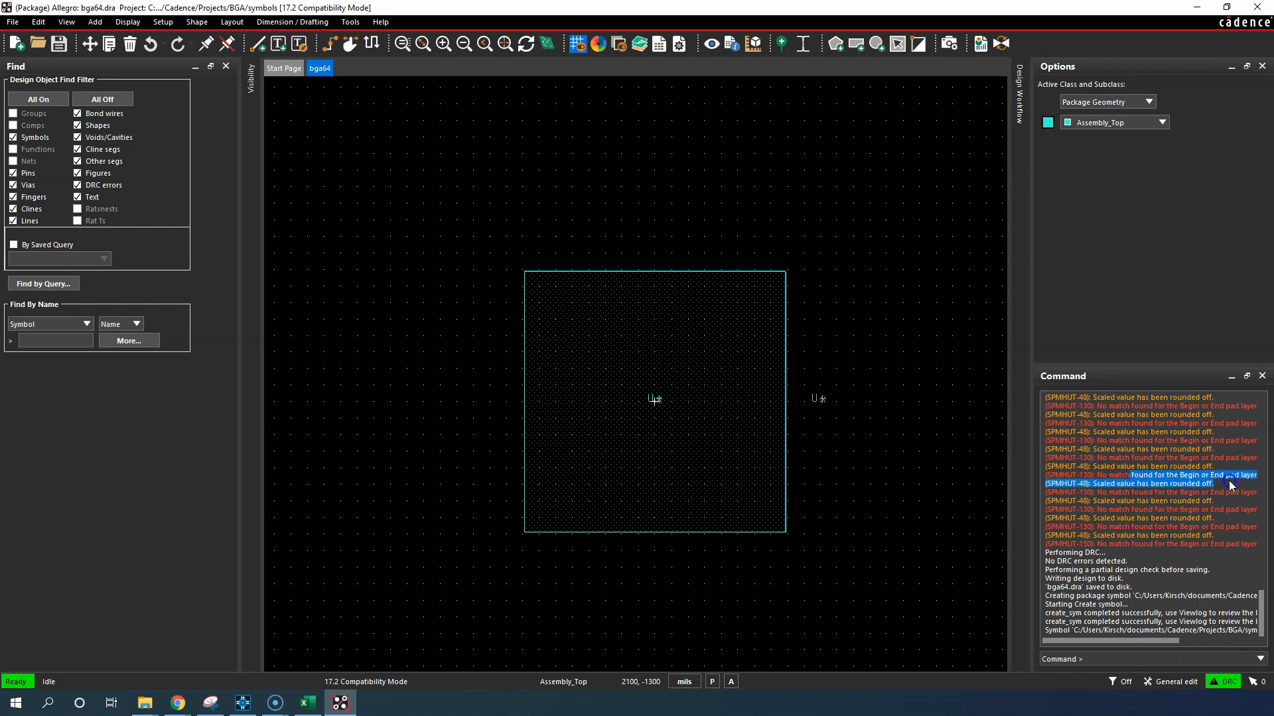
left_click(592, 229)
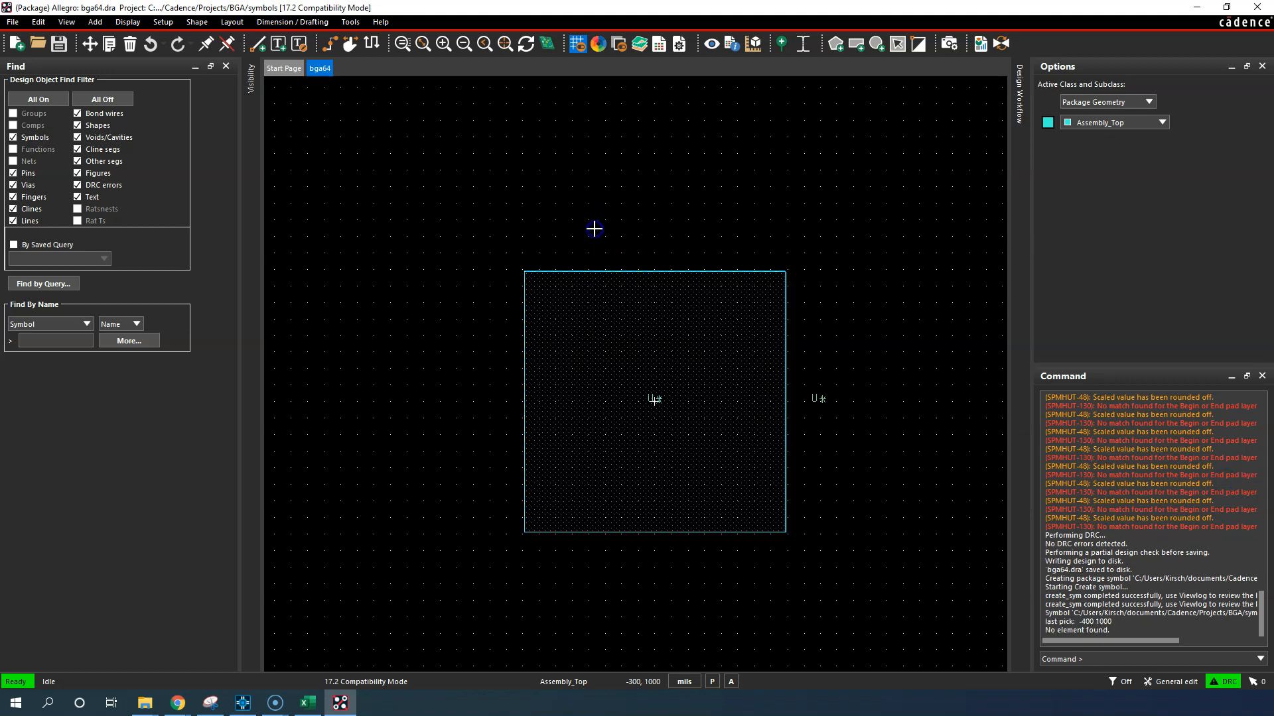
View the bga64 footprint in the 3D canvas with all layers and objects included, and close the canvas
left_click(547, 43)
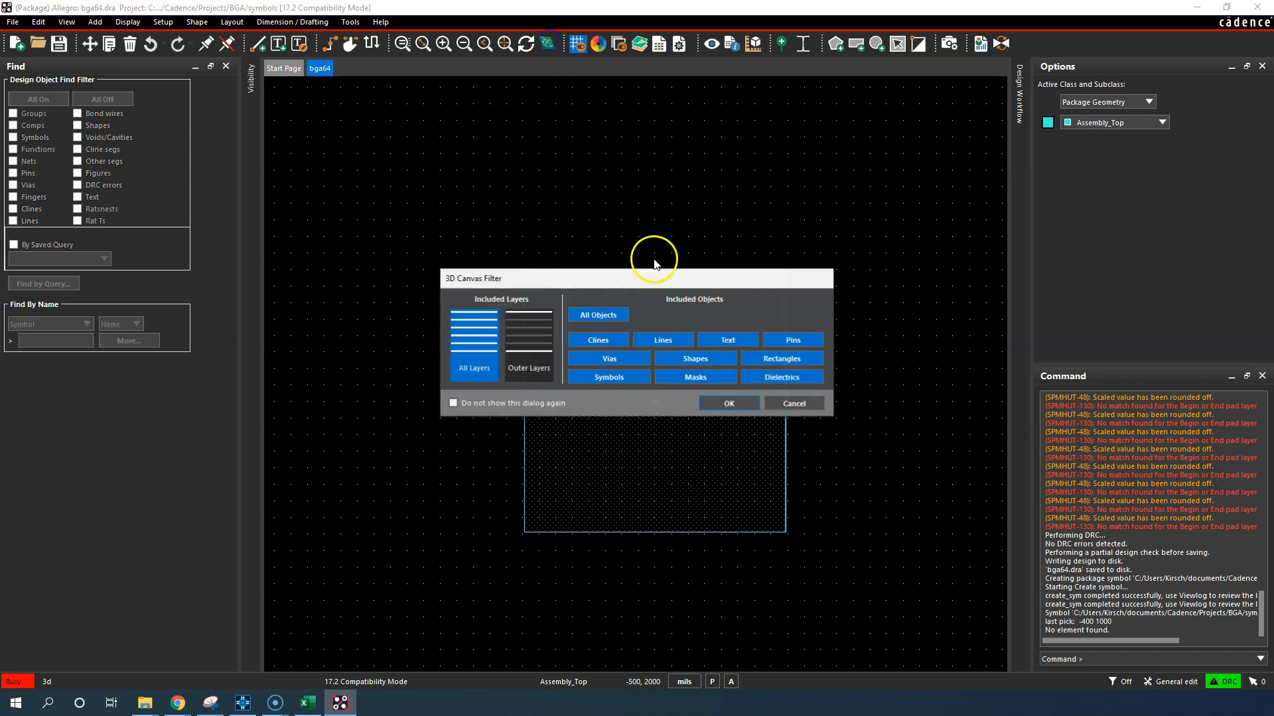
left_click(718, 402)
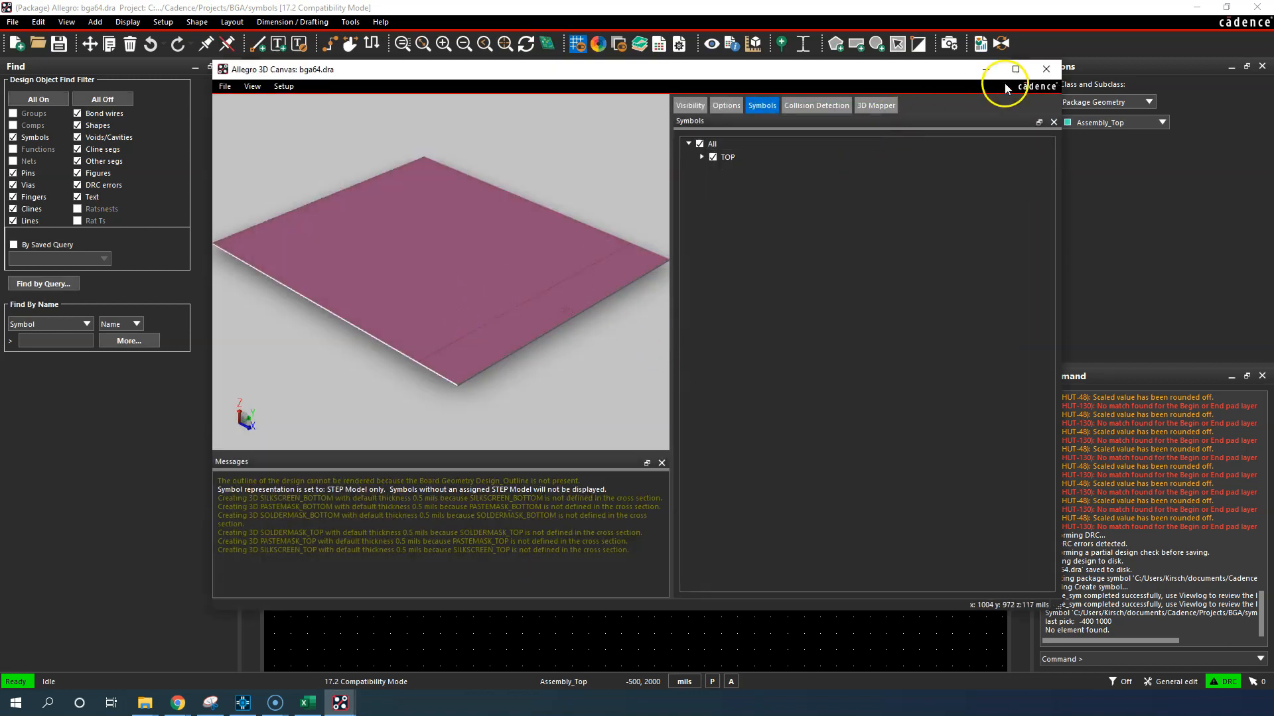
left_click(1046, 68)
left_click(836, 244)
scroll(723, 337, "down", 2)
scroll(810, 256, "up", 1)
scroll(626, 387, "up", 1)
scroll(685, 347, "down", 2)
scroll(531, 547, "up", 2)
scroll(554, 540, "down", 2)
left_click(619, 268)
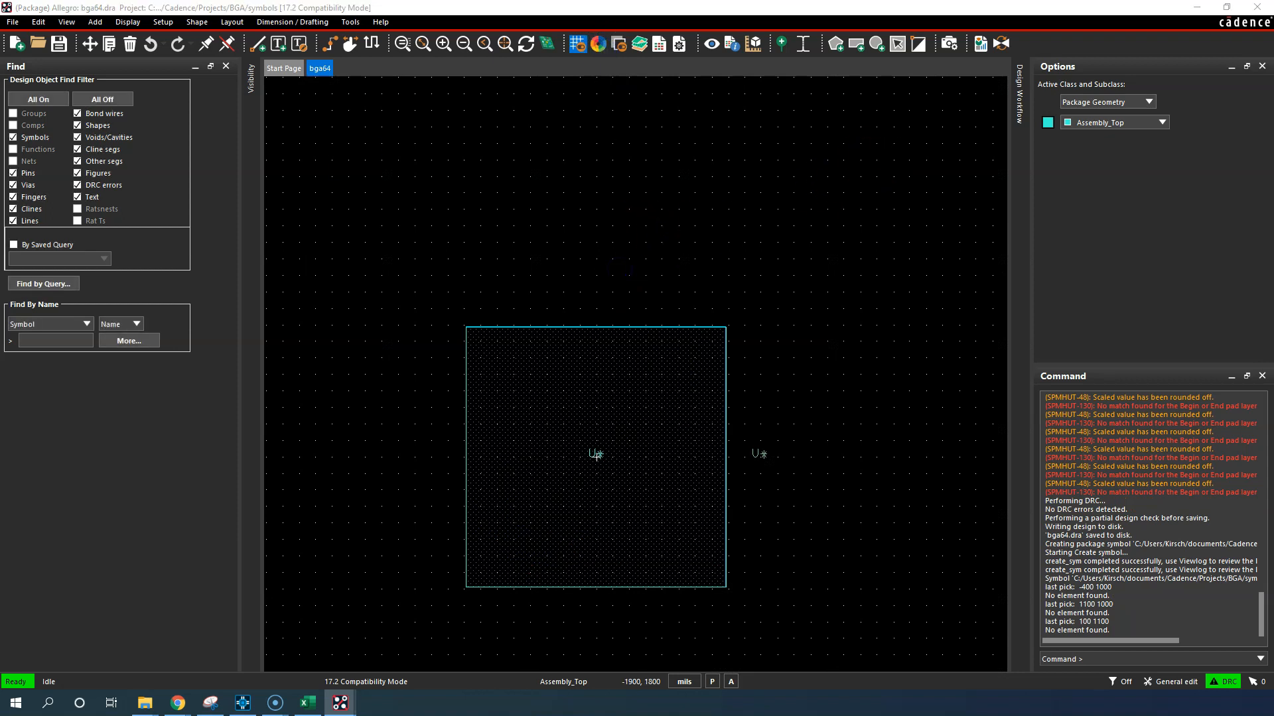
Turn on global visibility for all layers and set the Top and Bottom conductor pin colors to yellow
left_click(598, 44)
left_click(680, 143)
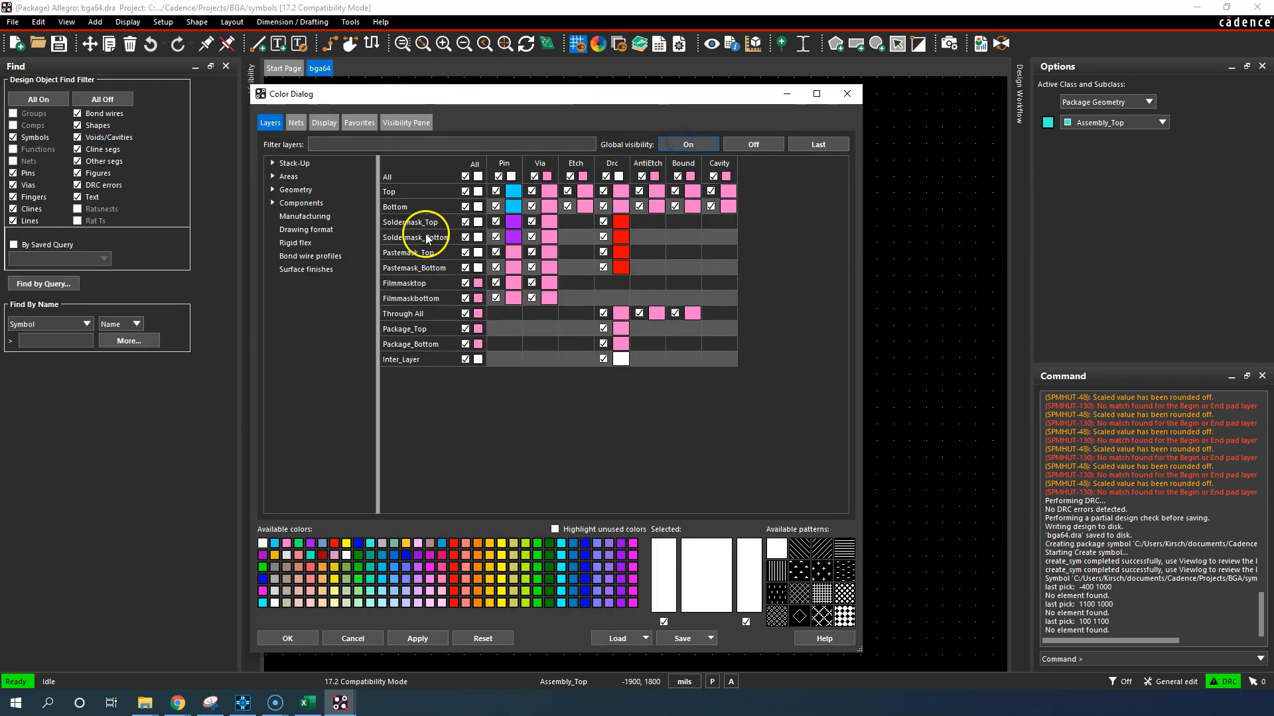
left_click(273, 176)
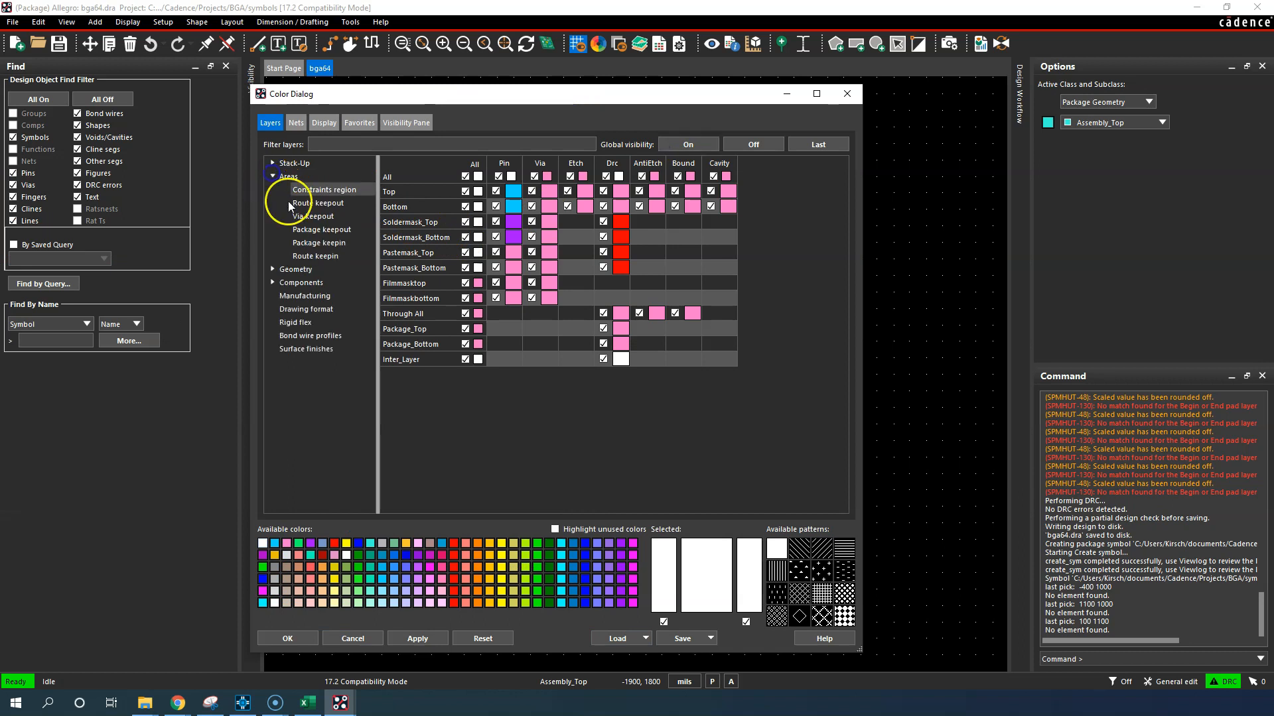
left_click(272, 283)
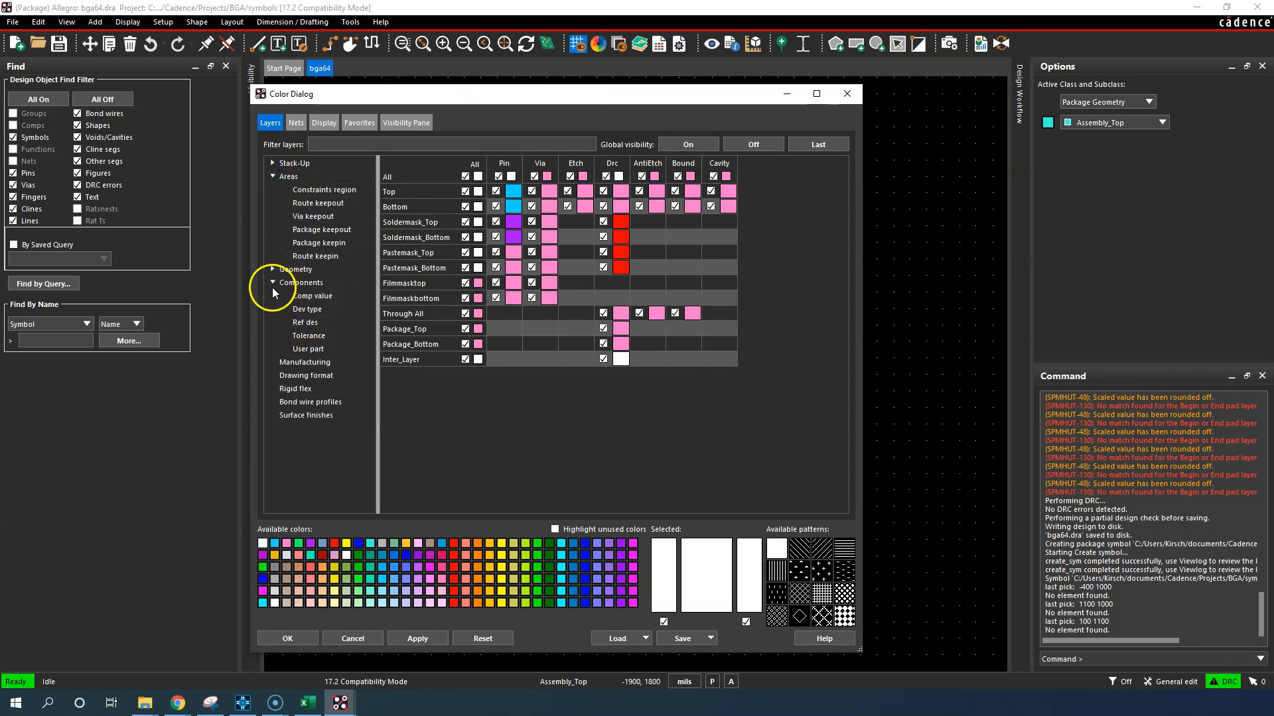
left_click(272, 163)
left_click(286, 177)
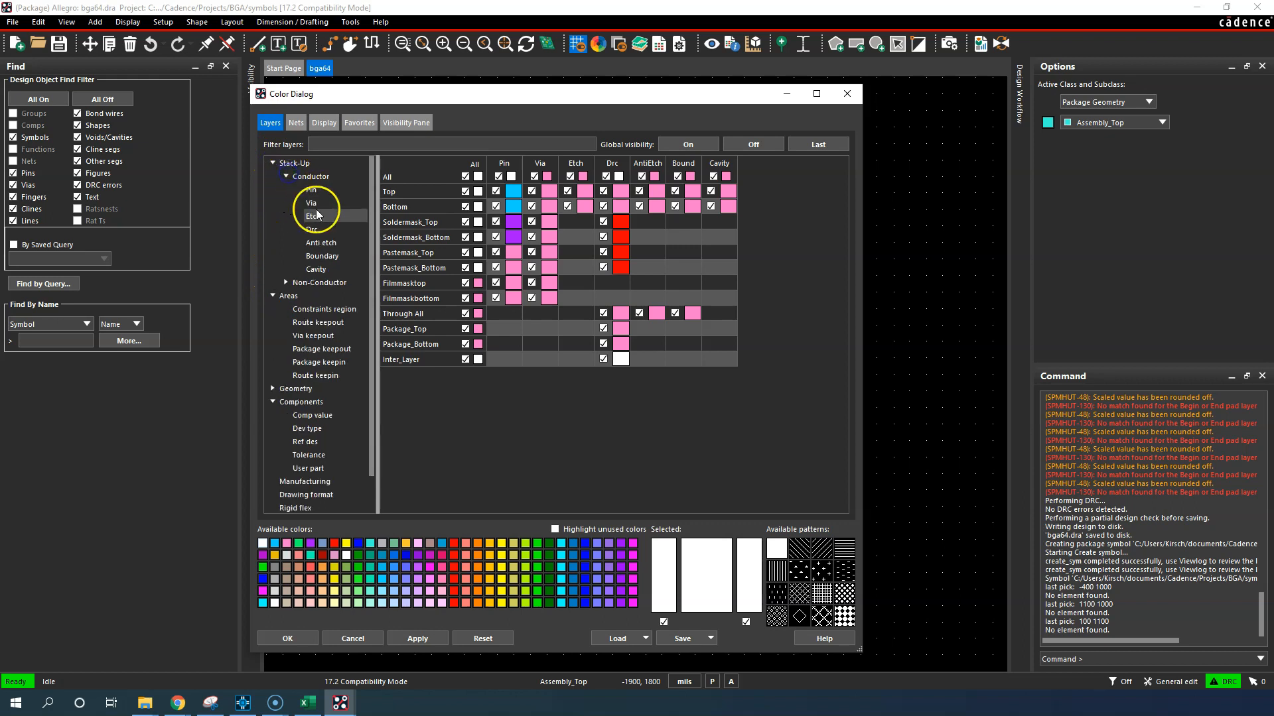
left_click(311, 190)
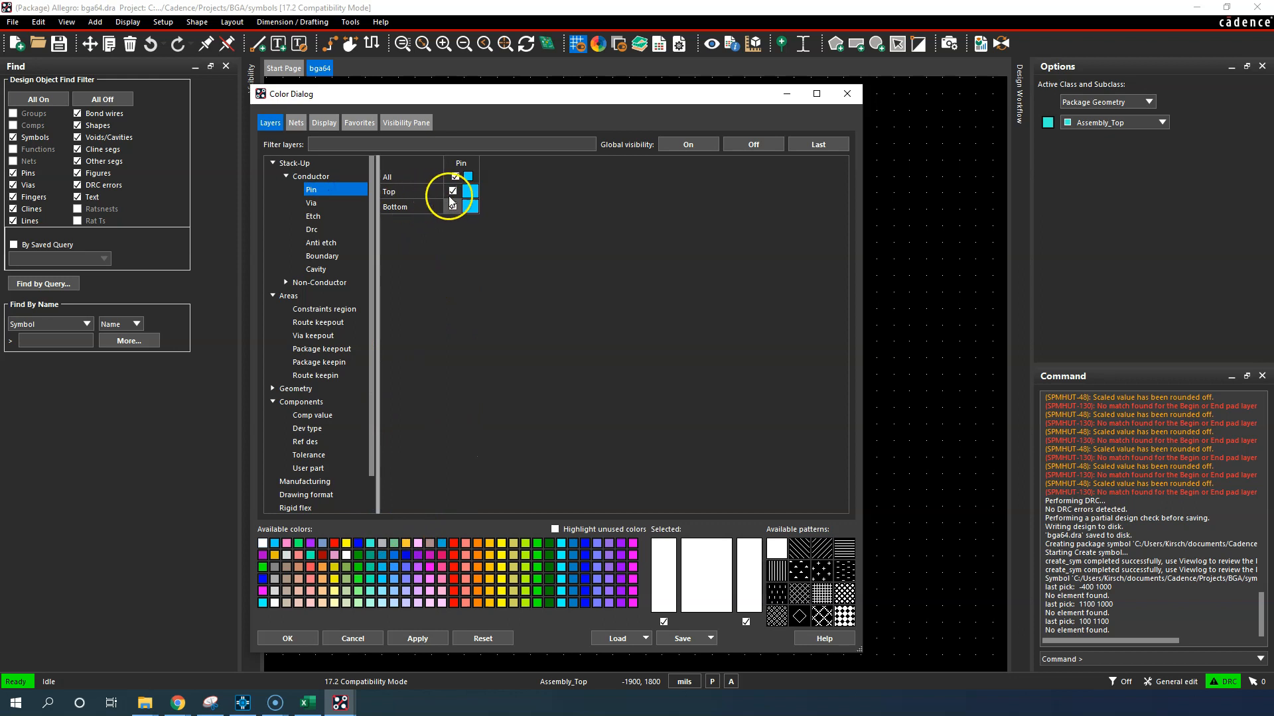
left_click(346, 543)
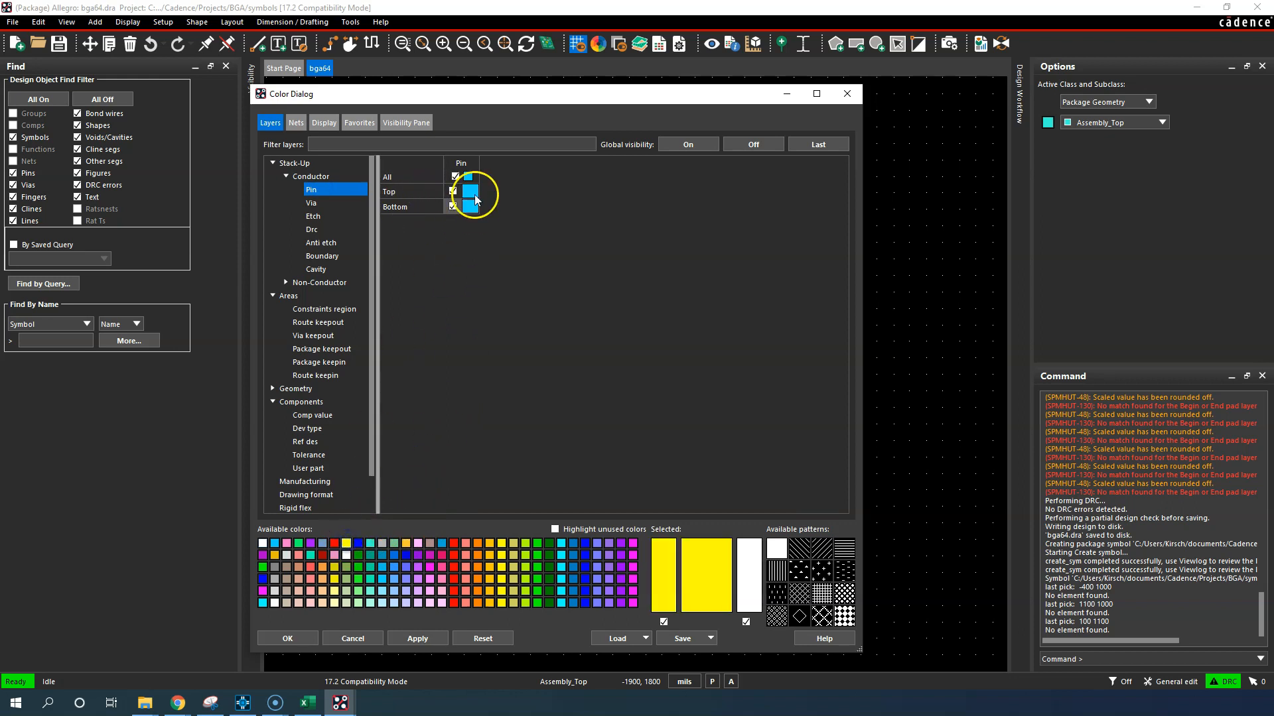
left_click(470, 207)
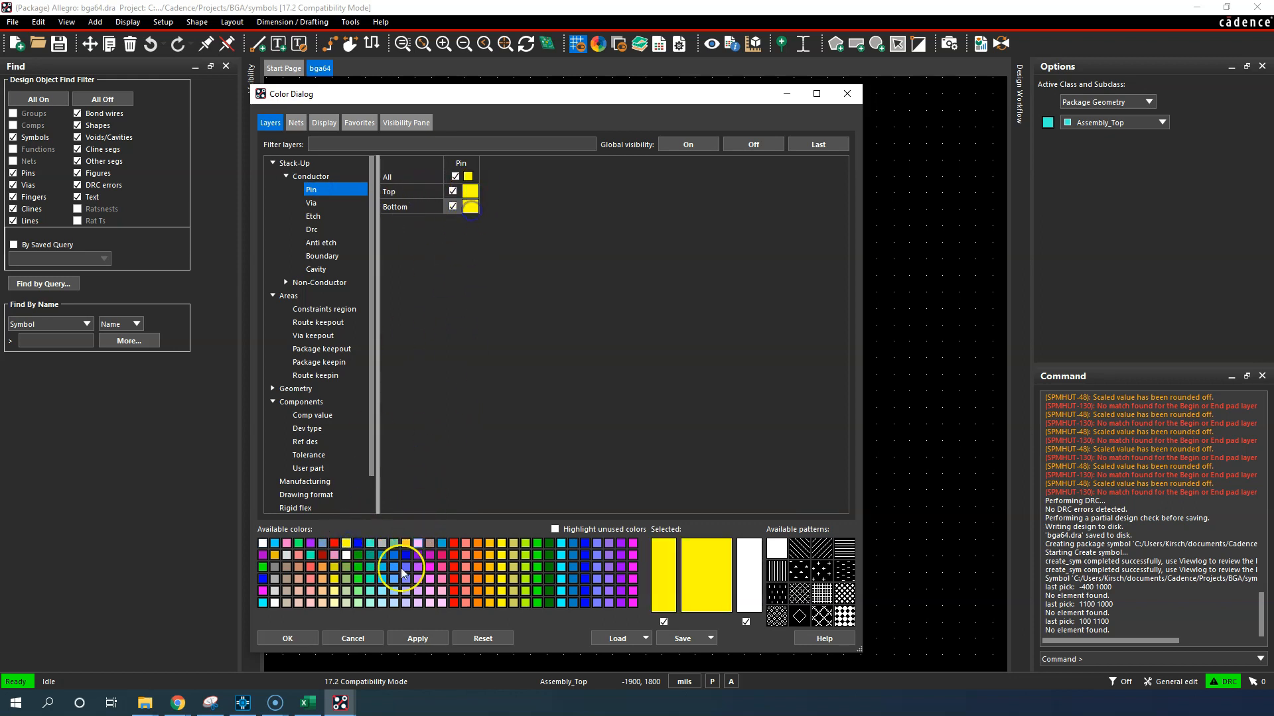
left_click(309, 636)
Inspect the bga64 package body and its surroundings for displayed pins
left_click(733, 271)
scroll(441, 472, "up", 2)
scroll(627, 418, "up", 2)
scroll(639, 397, "down", 3)
scroll(638, 396, "down", 2)
scroll(648, 386, "up", 1)
left_click(652, 108)
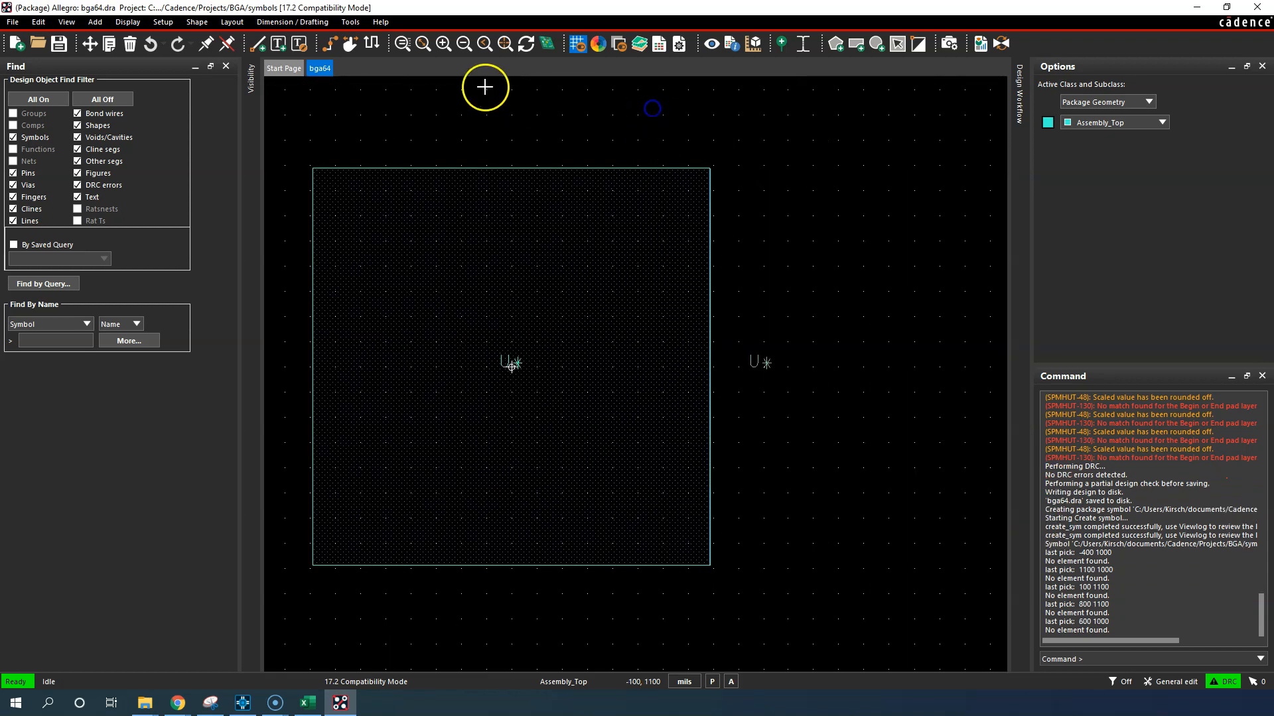
left_click(349, 23)
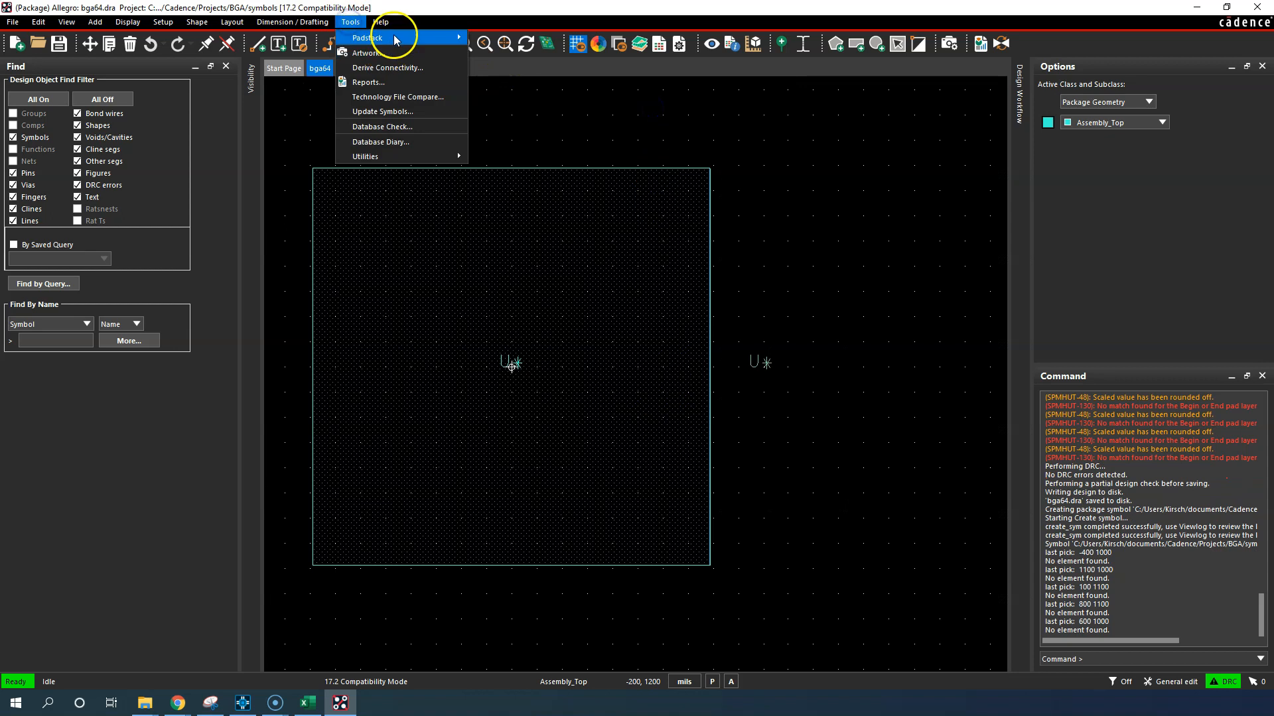
mouse_move(385, 38)
left_click(522, 39)
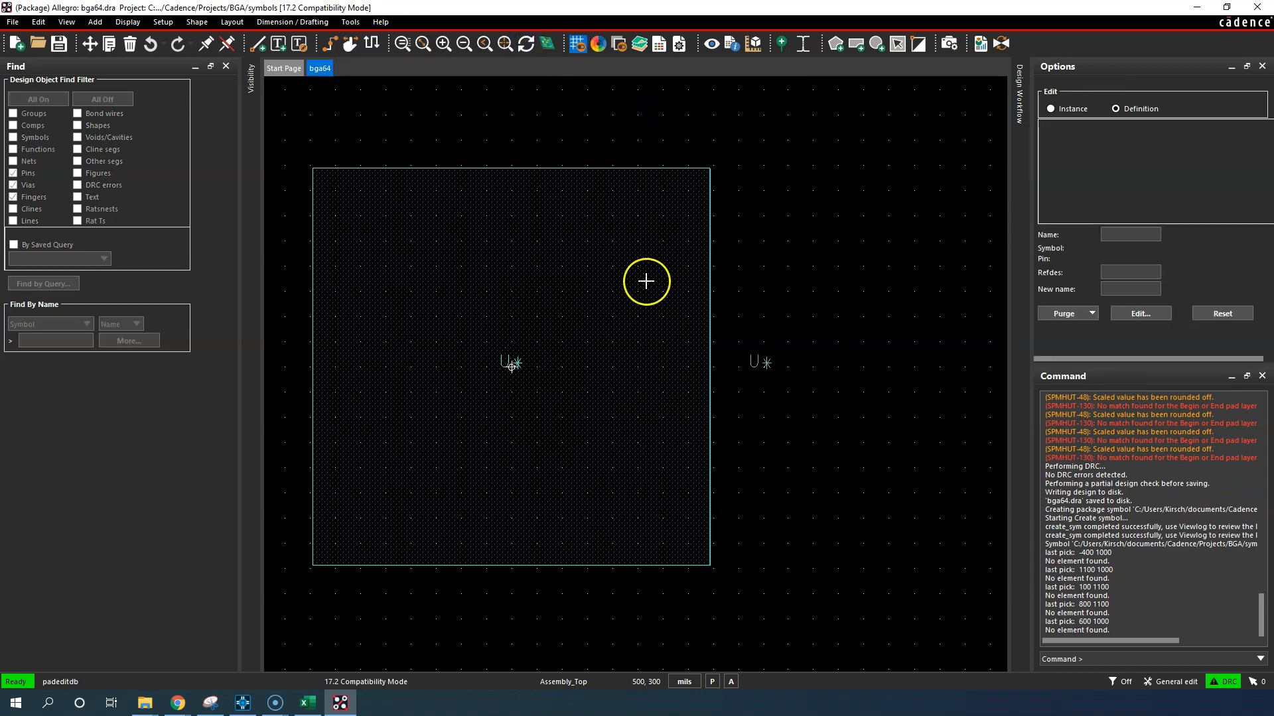
right_click(876, 276)
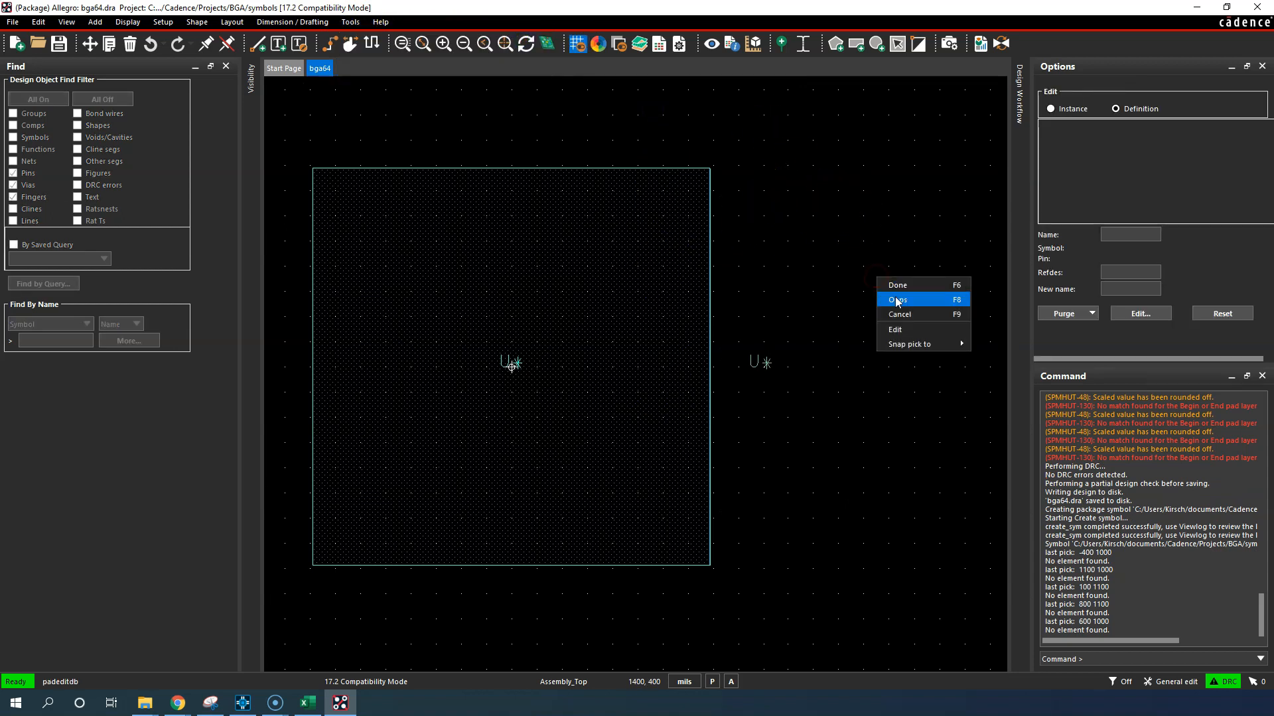
left_click(899, 287)
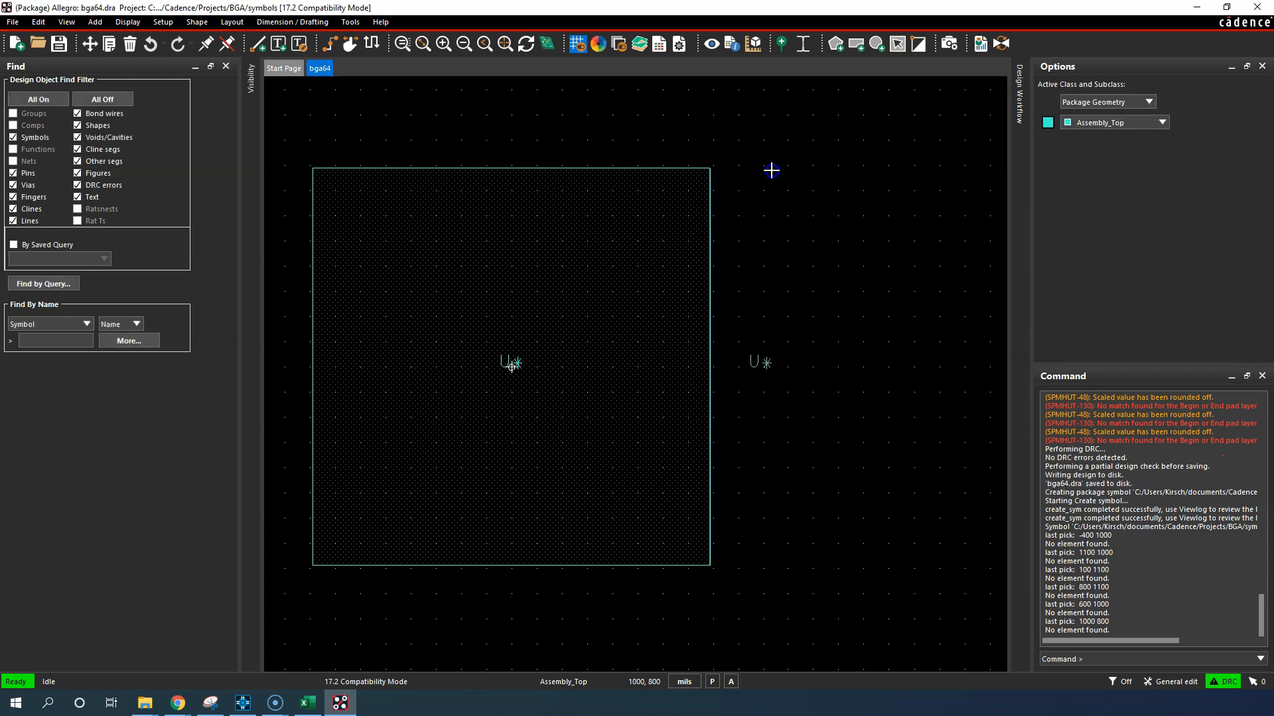
Start adding pins to the footprint with the Bga_Llb_Pad1_1 padstack from the library
left_click(350, 22)
left_click(241, 27)
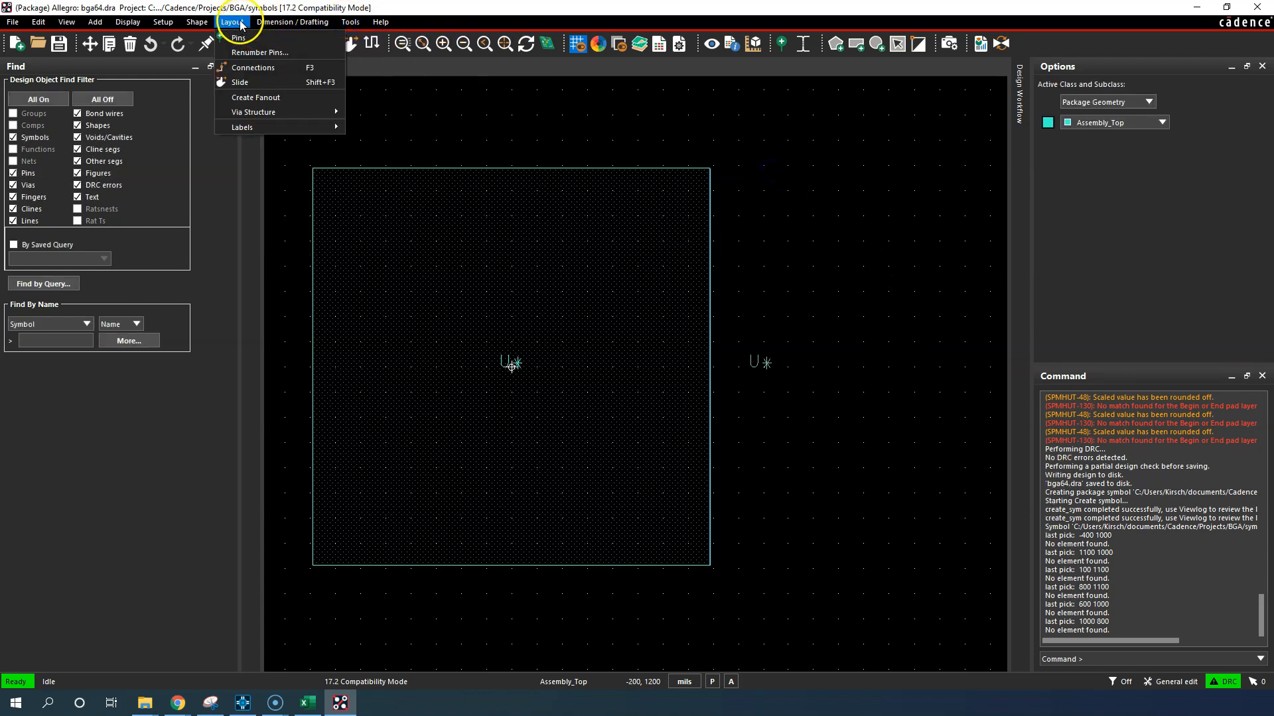
left_click(239, 38)
left_click(1224, 123)
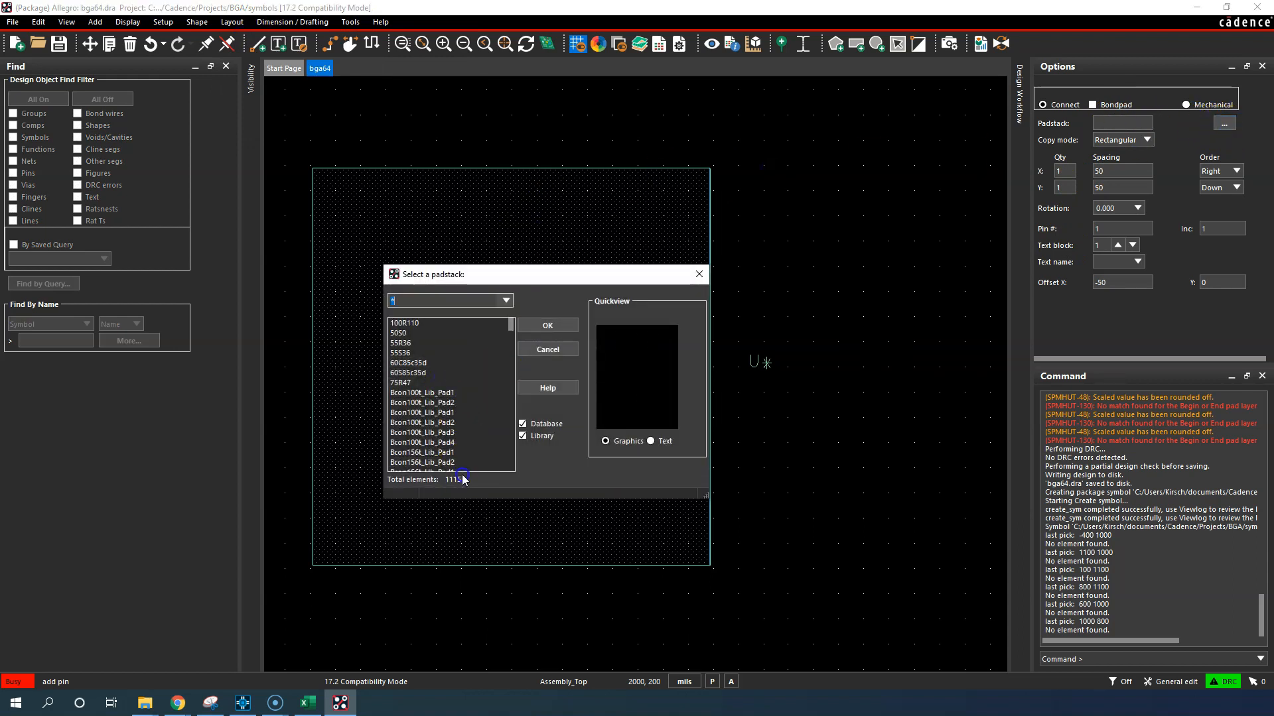
scroll(458, 411, "down", 4)
left_click(441, 373)
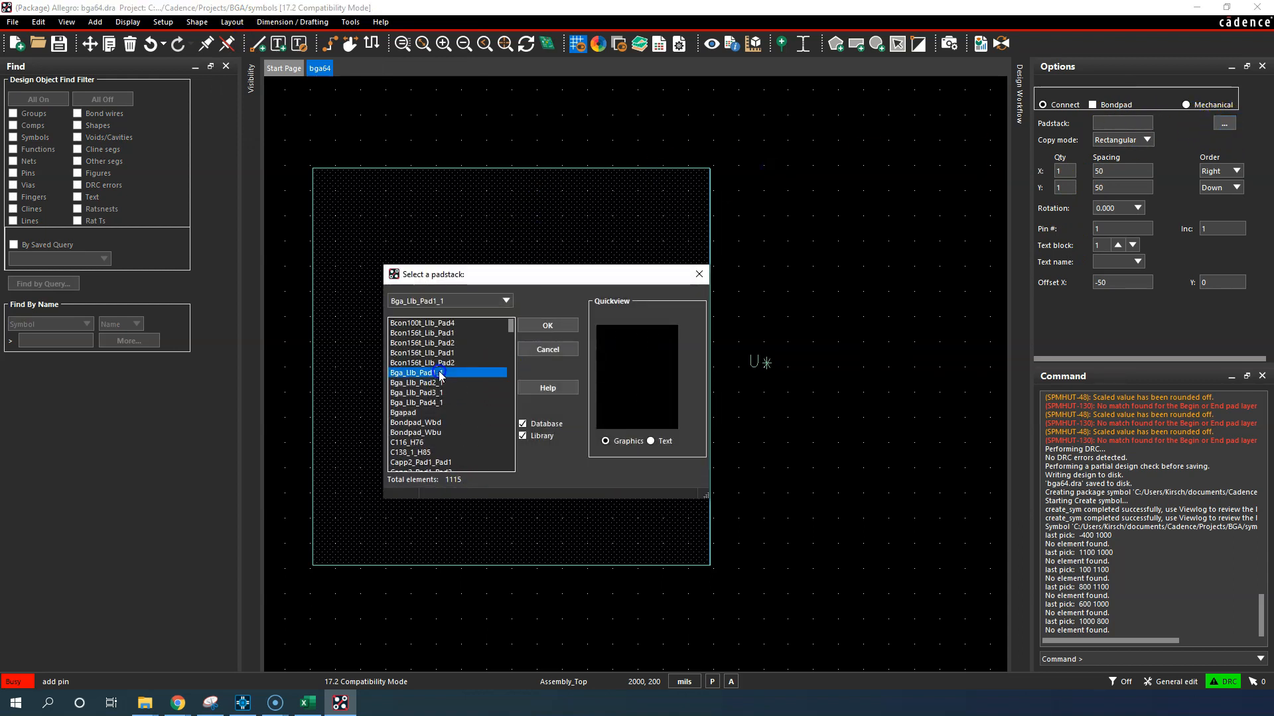
left_click(543, 325)
Try to place eleven pins 100 mils apart in a column inside the body's left edge, from -700, 700 down to -700, -300
left_click(346, 193)
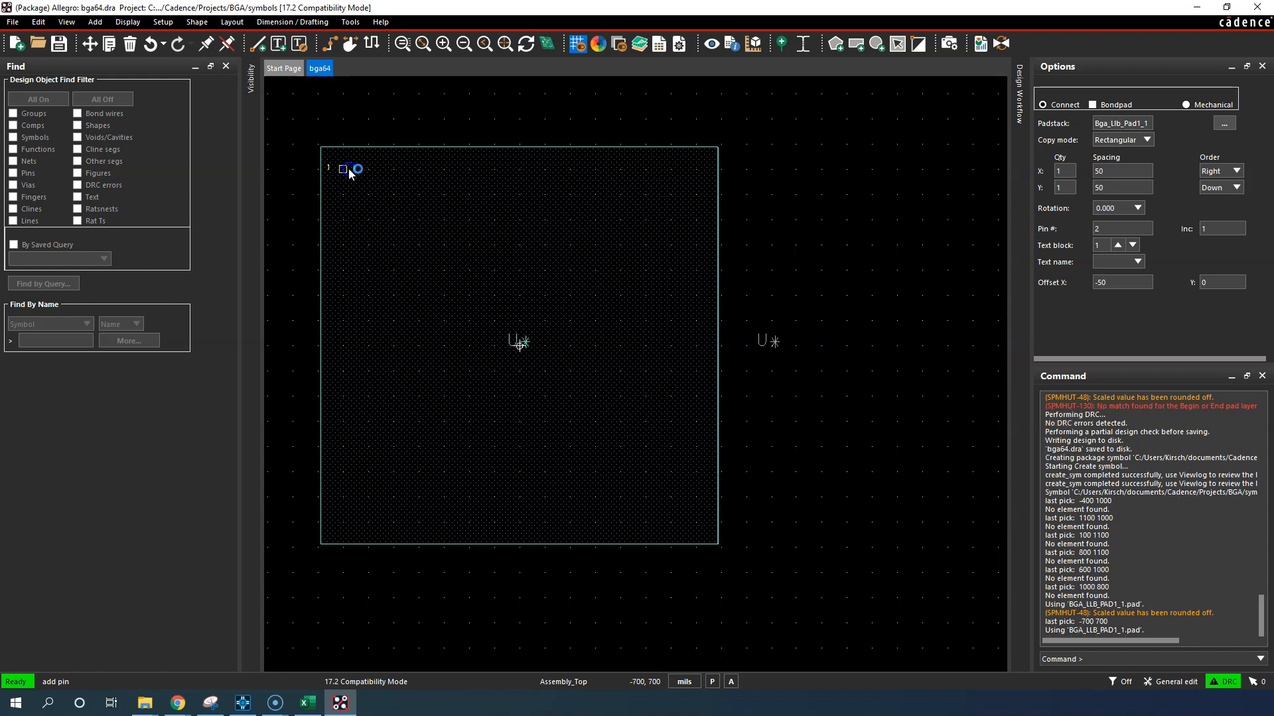
left_click(351, 200)
left_click(345, 219)
left_click(341, 234)
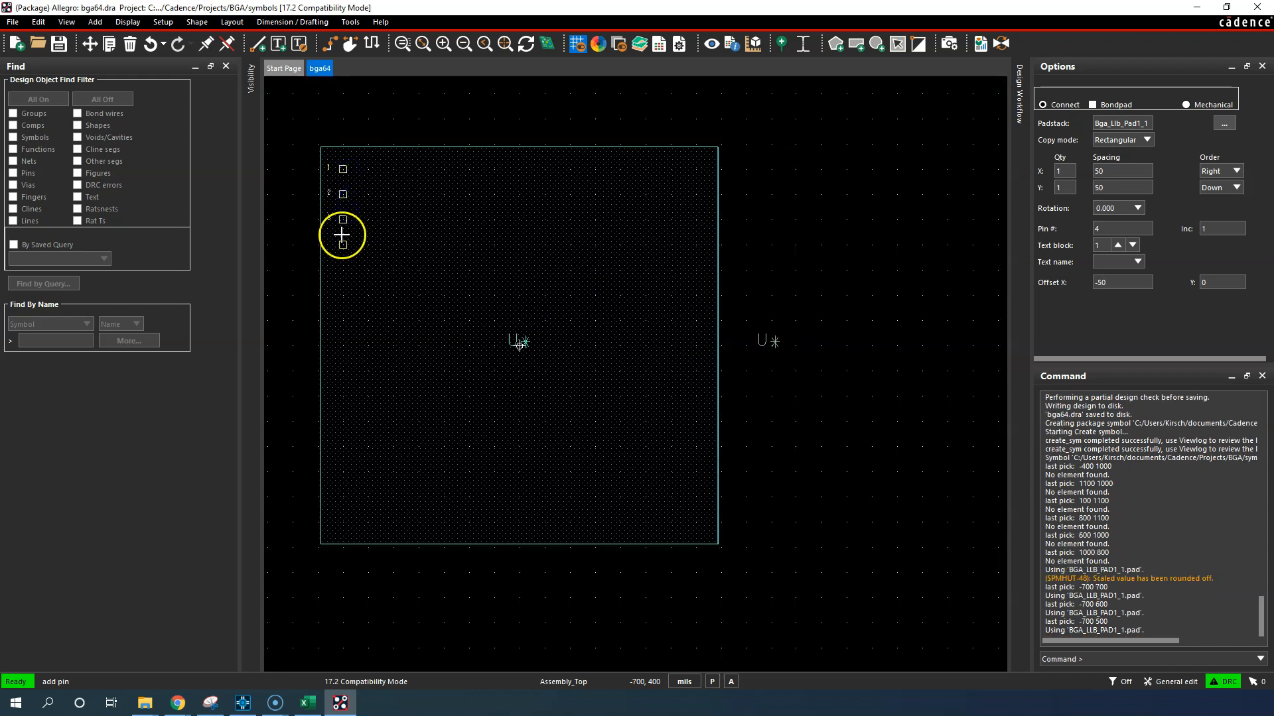
left_click(348, 268)
left_click(344, 294)
left_click(343, 319)
left_click(340, 344)
left_click(358, 371)
left_click(350, 394)
left_click(345, 421)
right_click(773, 247)
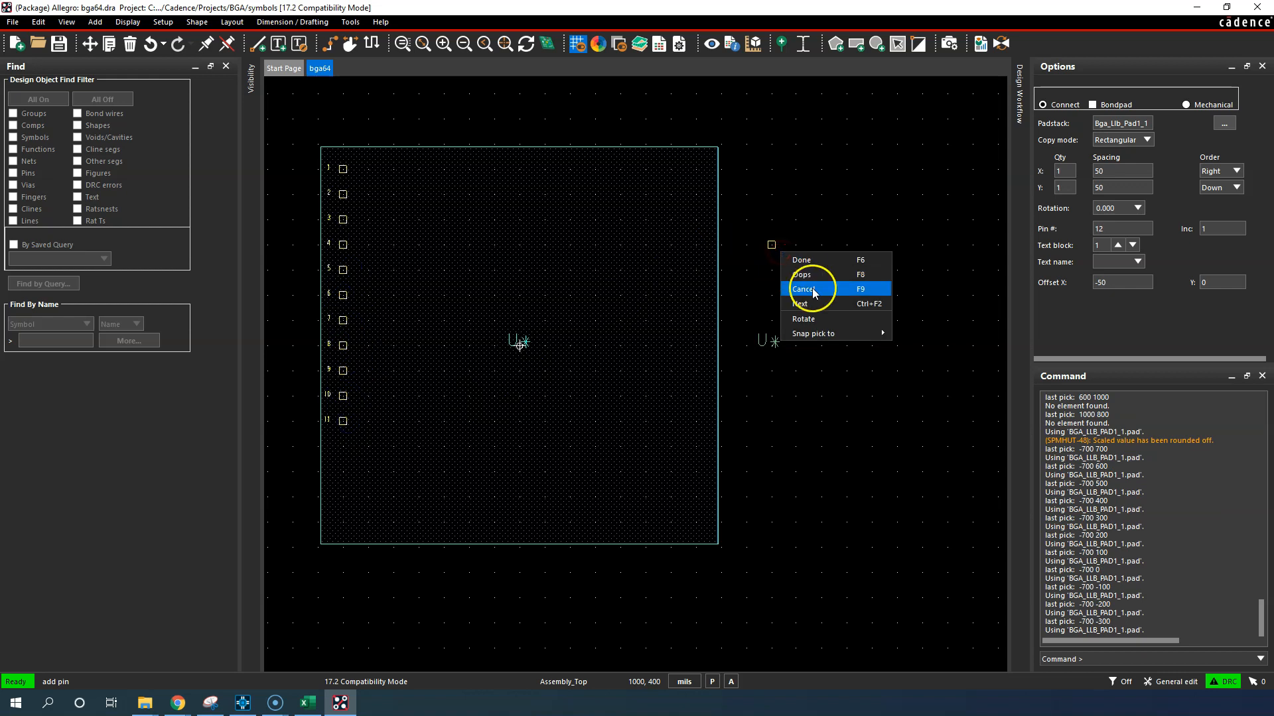
left_click(803, 289)
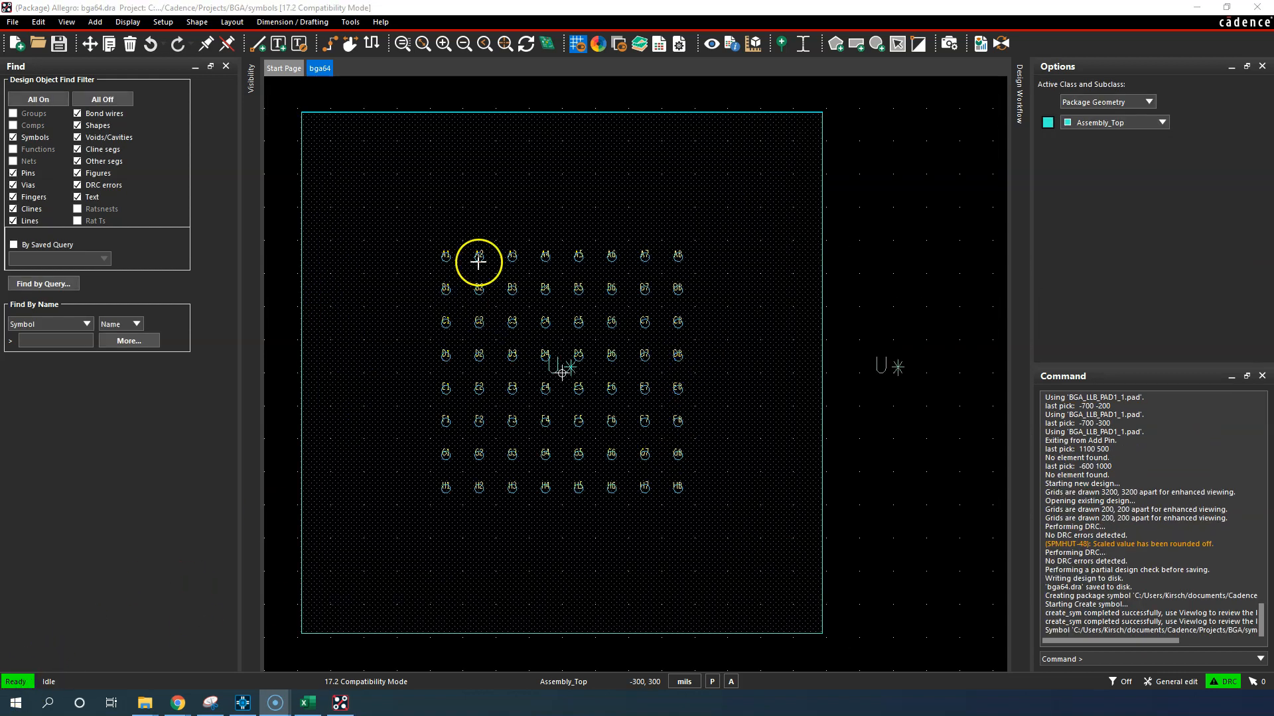
Examine the pads and pin numbers across the 8×8 grid of the bga64 footprint
scroll(444, 250, "up", 4)
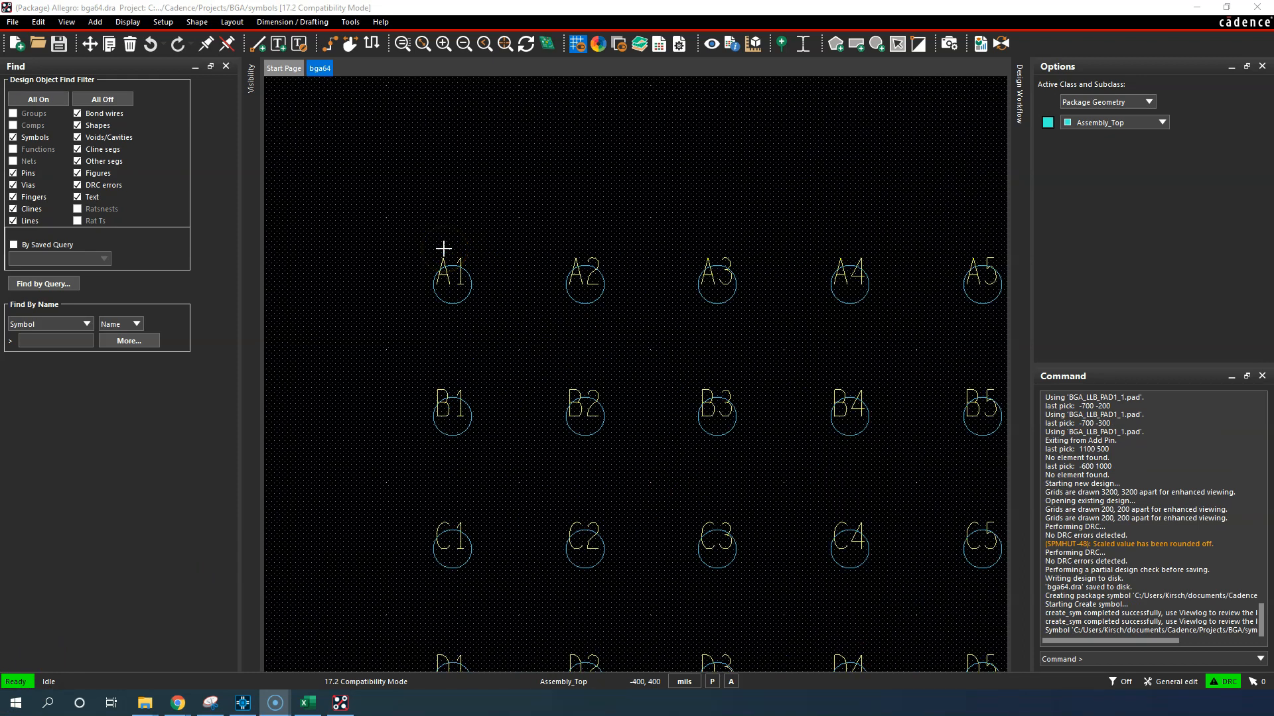
scroll(443, 249, "down", 4)
scroll(451, 307, "up", 4)
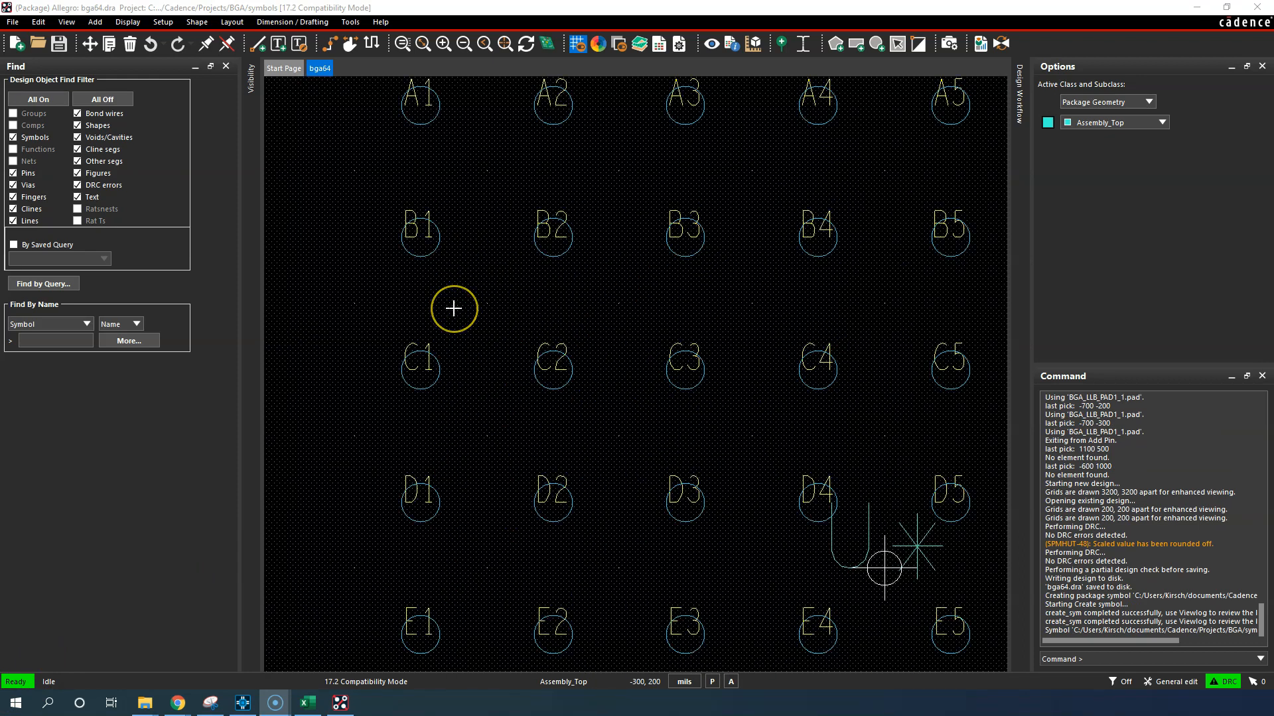
scroll(454, 308, "down", 4)
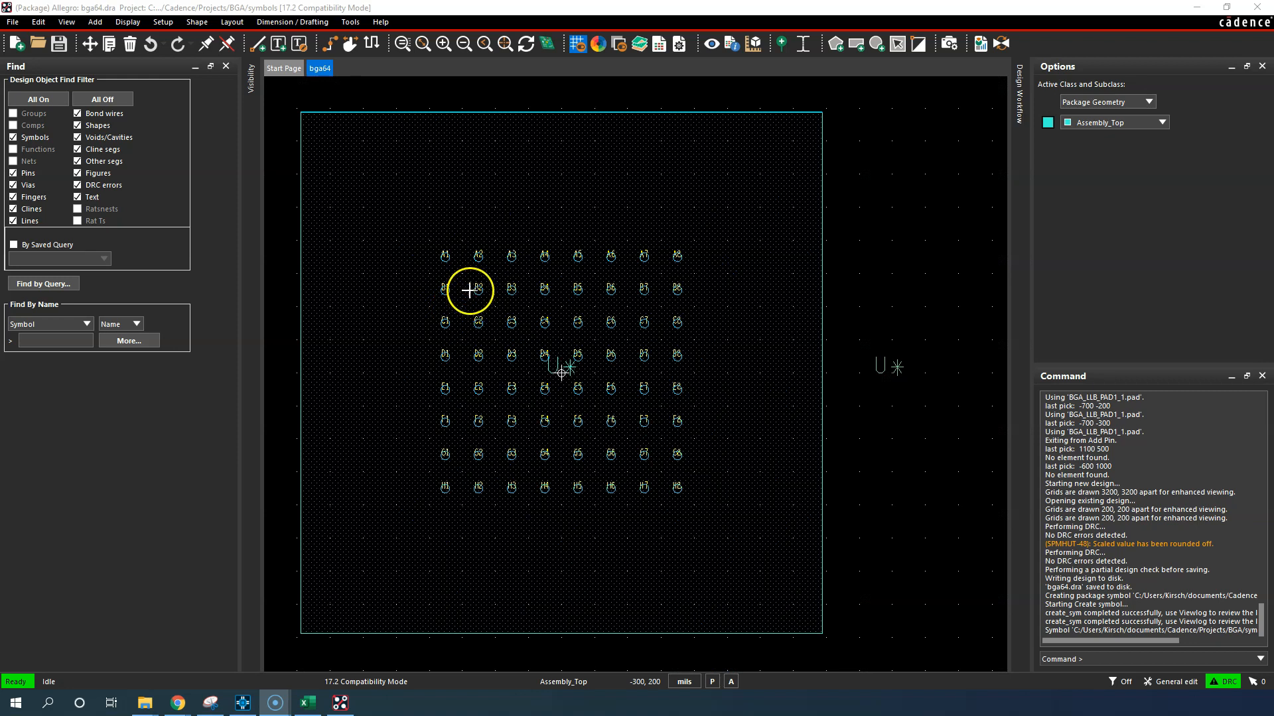
scroll(475, 319, "up", 2)
scroll(489, 232, "down", 2)
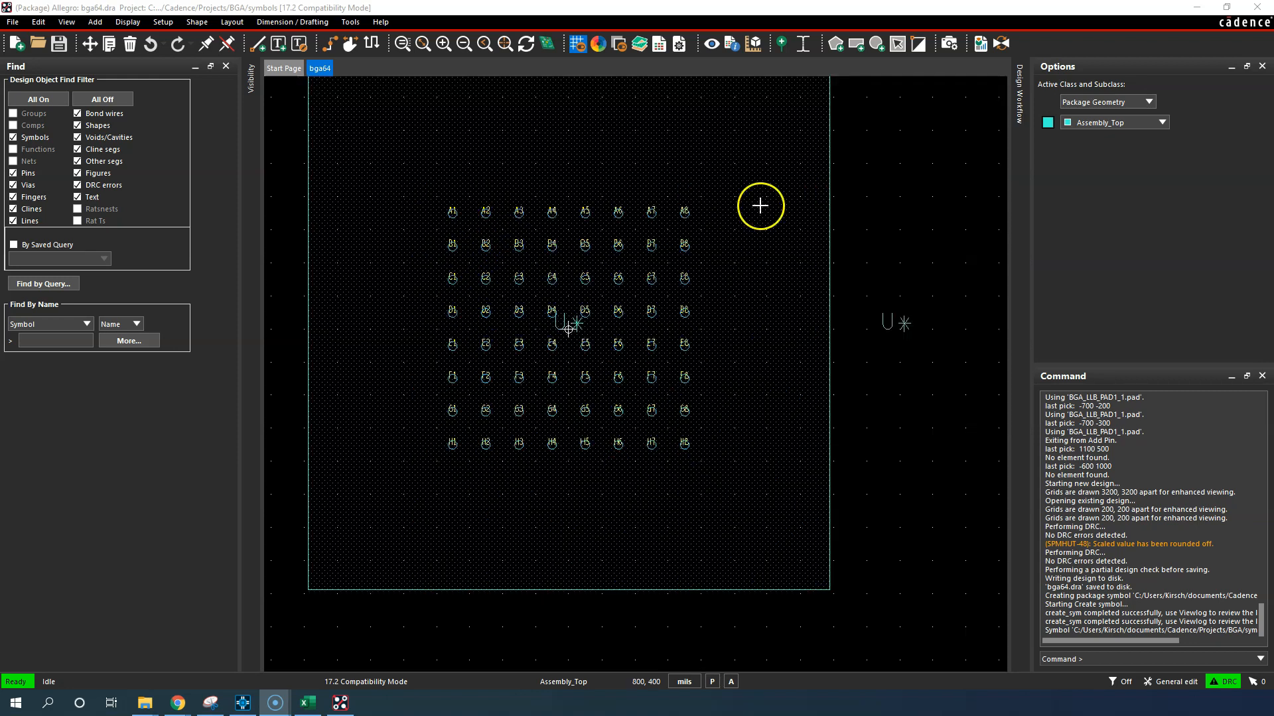
right_click(893, 153)
left_click(861, 148)
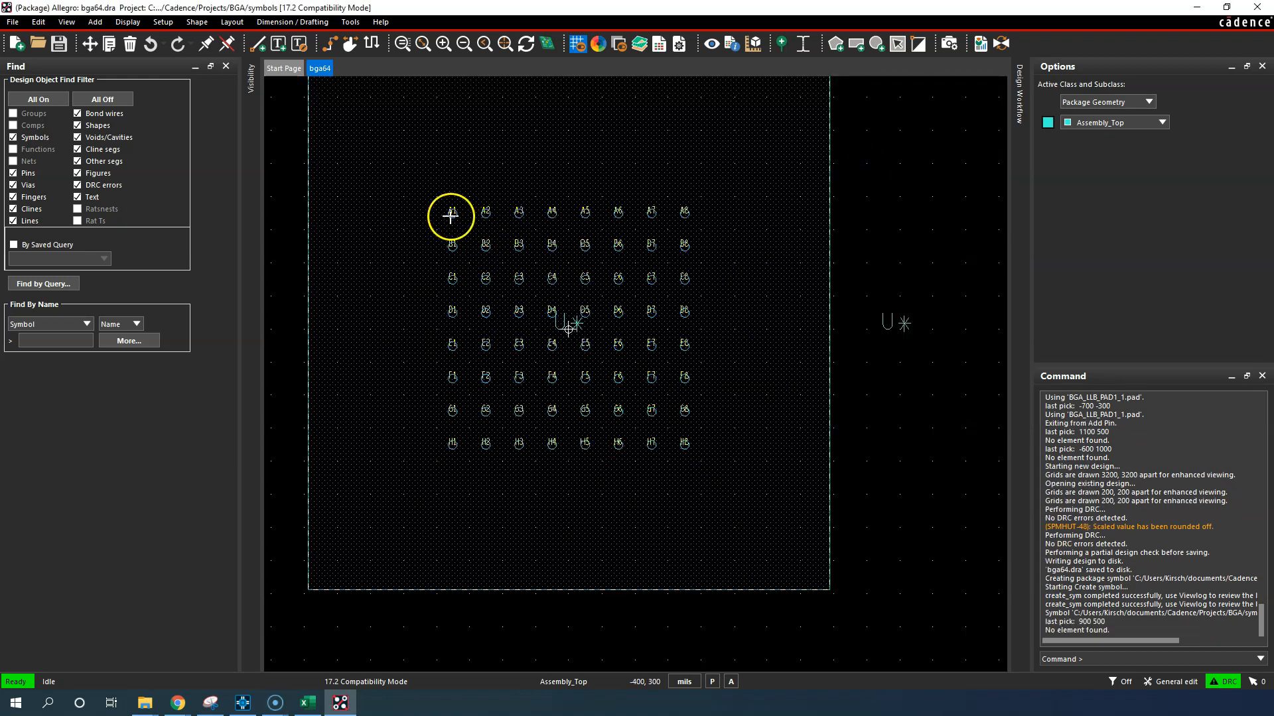
Check the padstack name and the editing actions offered for pin A1
scroll(455, 213, "up", 4)
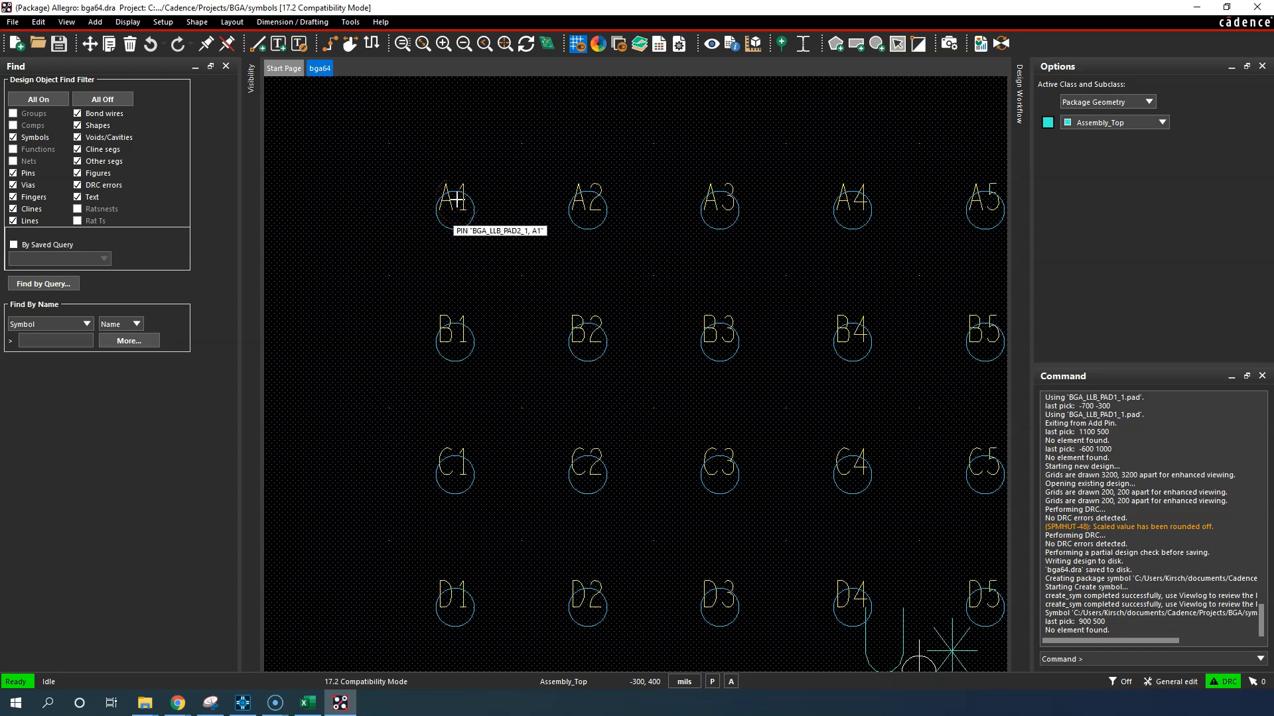
right_click(454, 205)
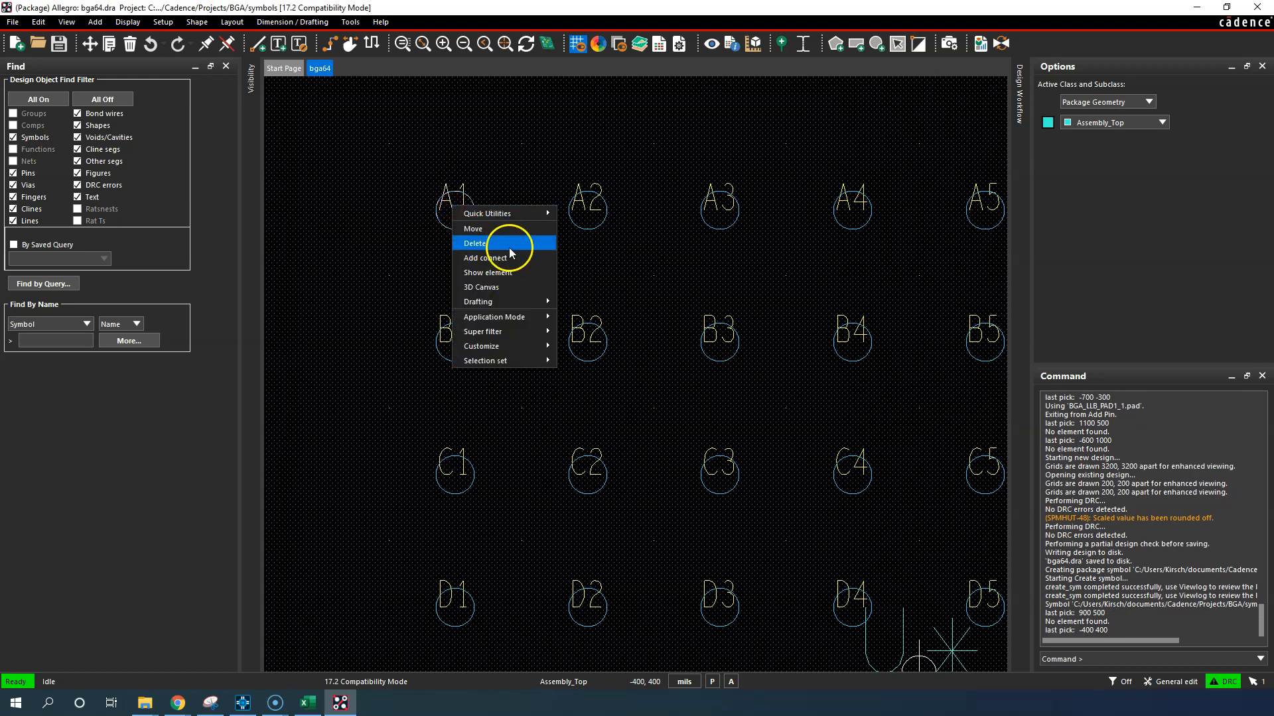
left_click(511, 243)
scroll(532, 162, "down", 4)
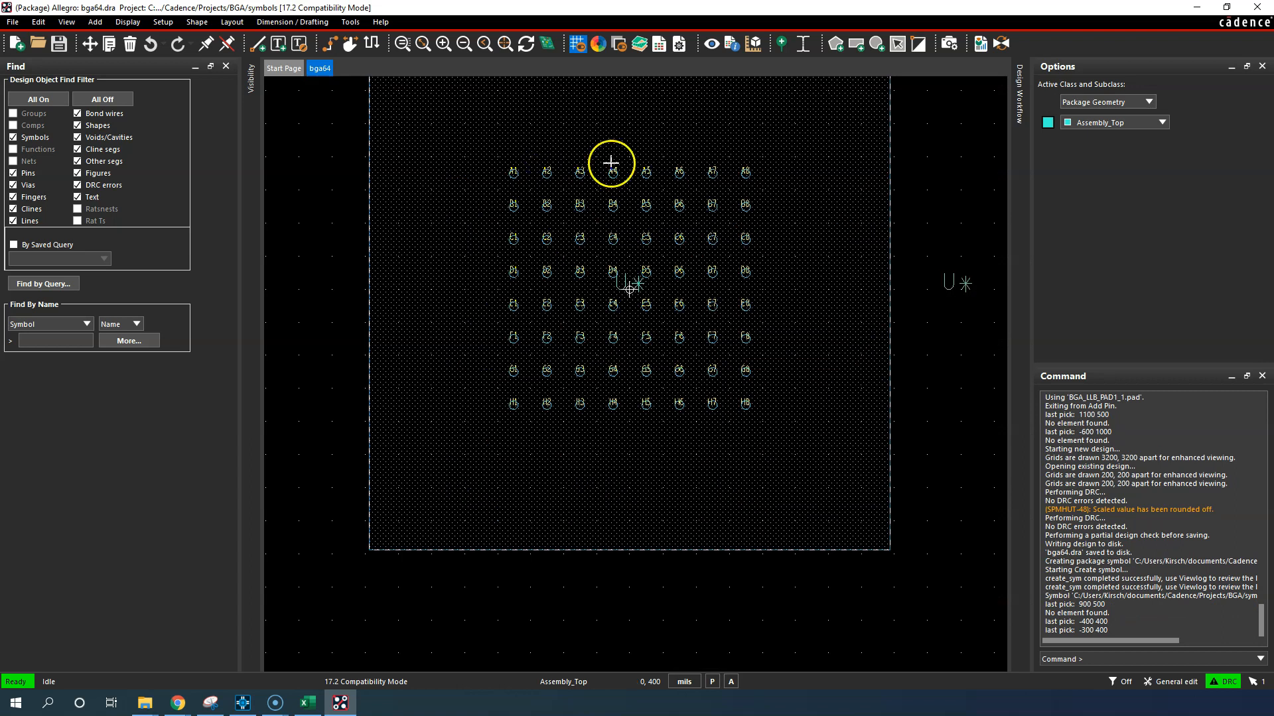
left_click(934, 128)
Edit the pin number text of A1 to read PD1
left_click(163, 22)
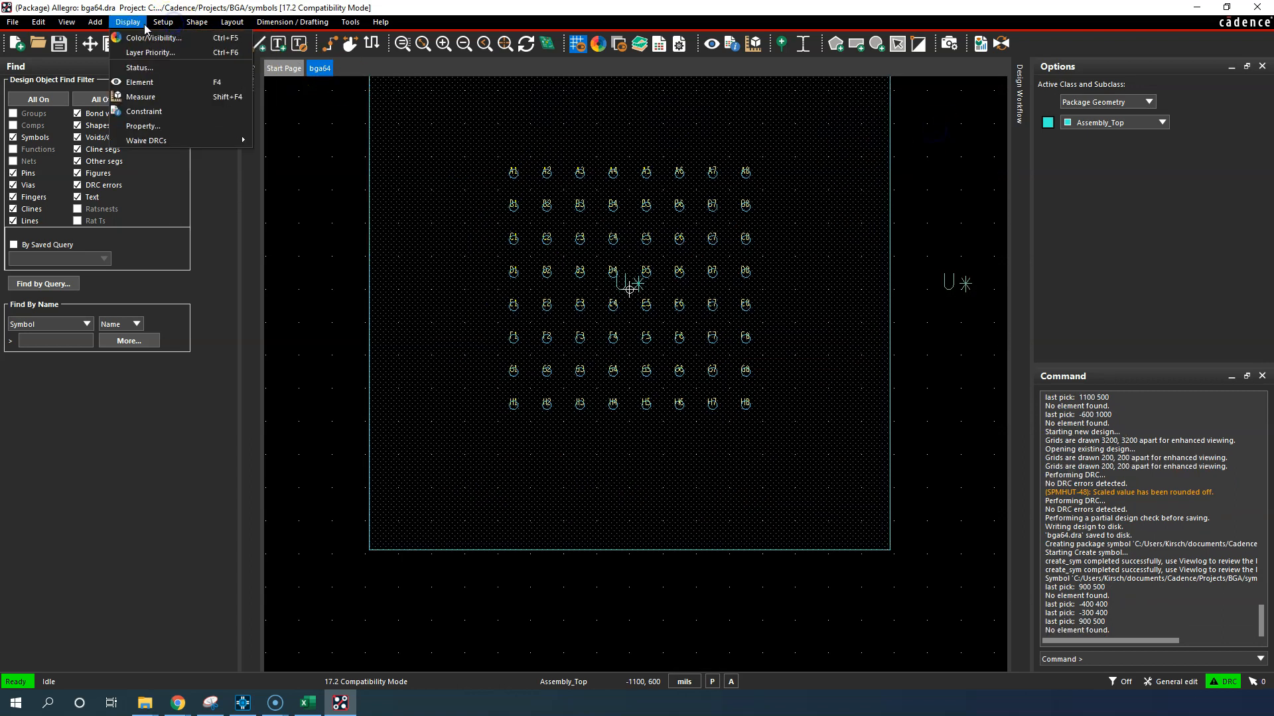
mouse_move(81, 24)
mouse_move(38, 22)
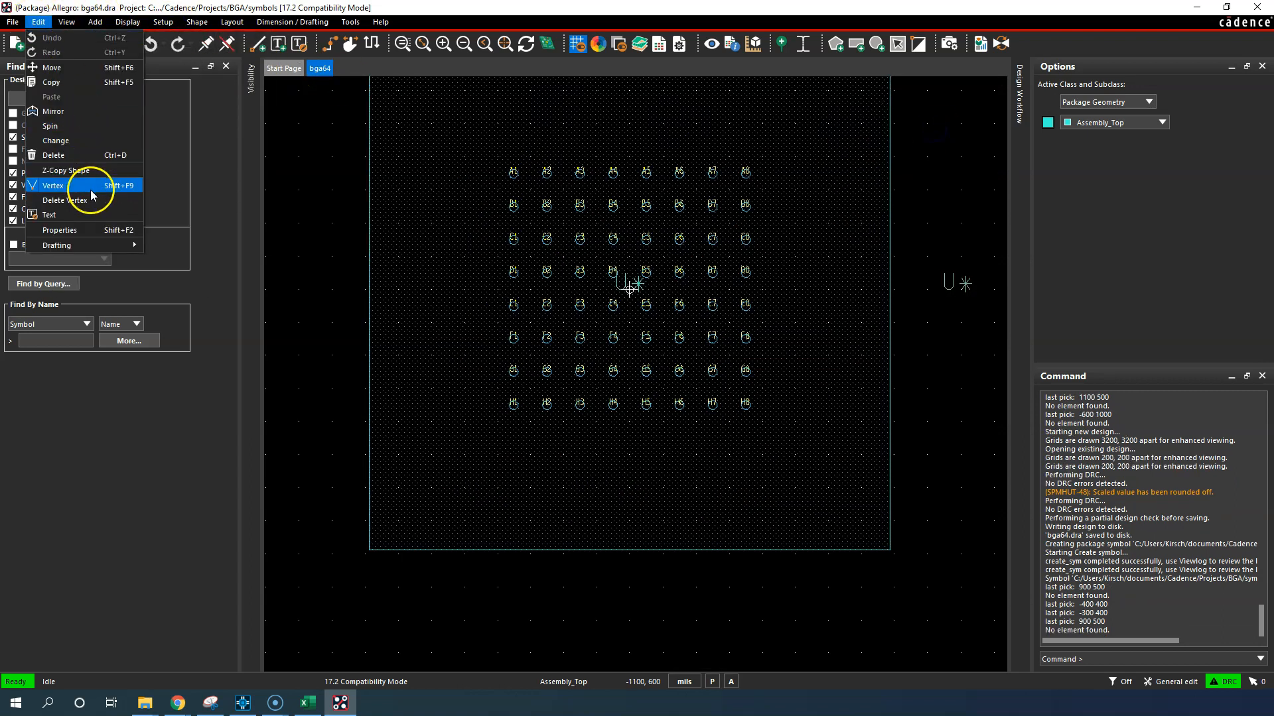
left_click(89, 215)
scroll(511, 166, "up", 3)
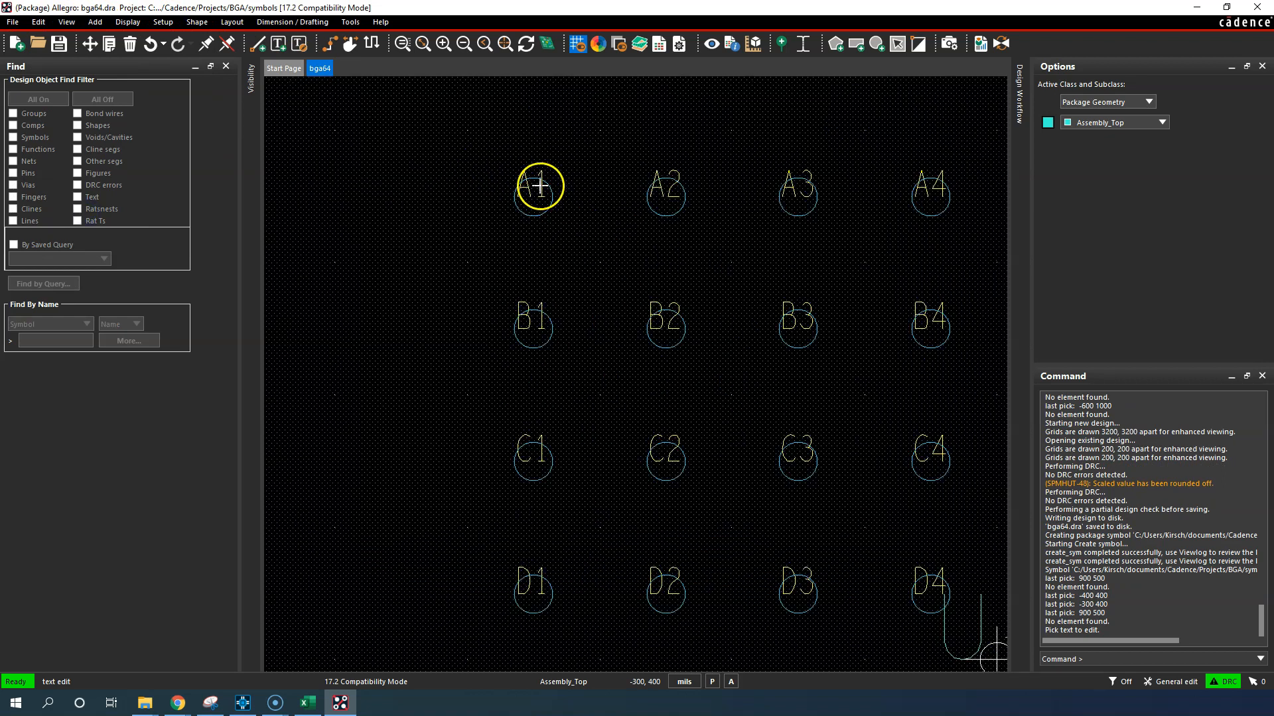
left_click(536, 186)
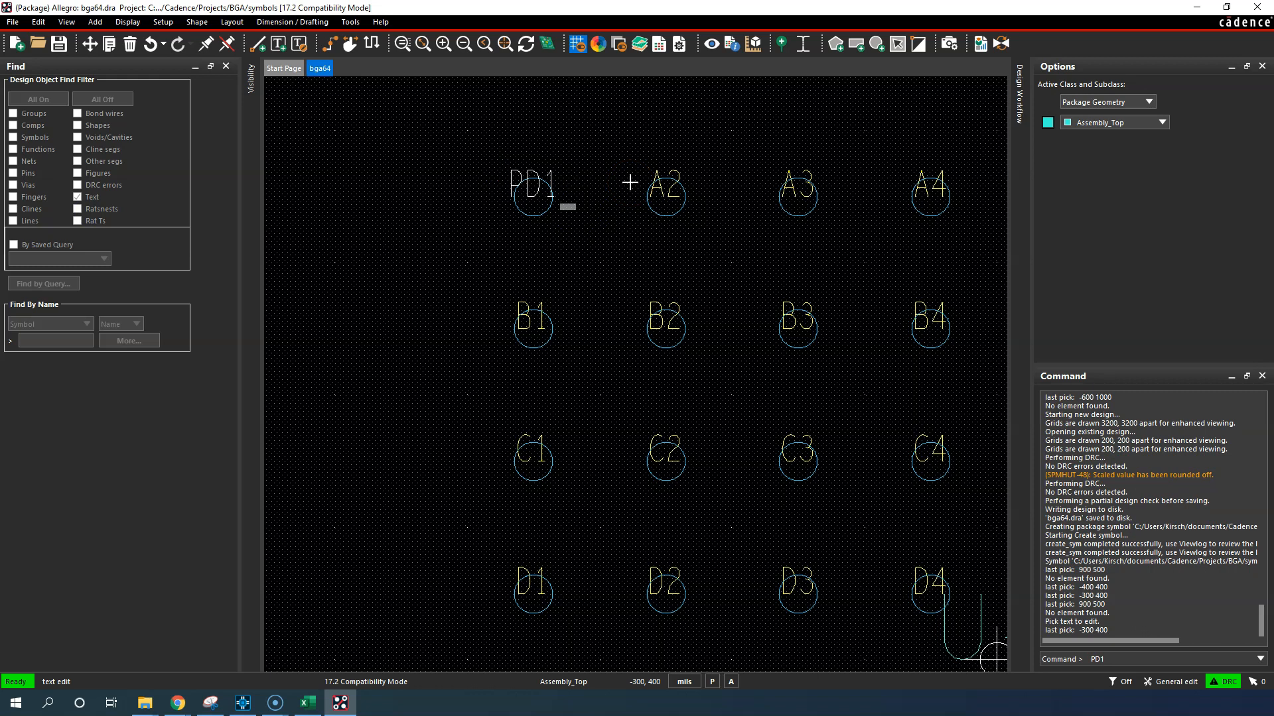
Change the pin number texts B1, C1 and D1 in the first column to PD2, PD3 and PD4
left_click(543, 309)
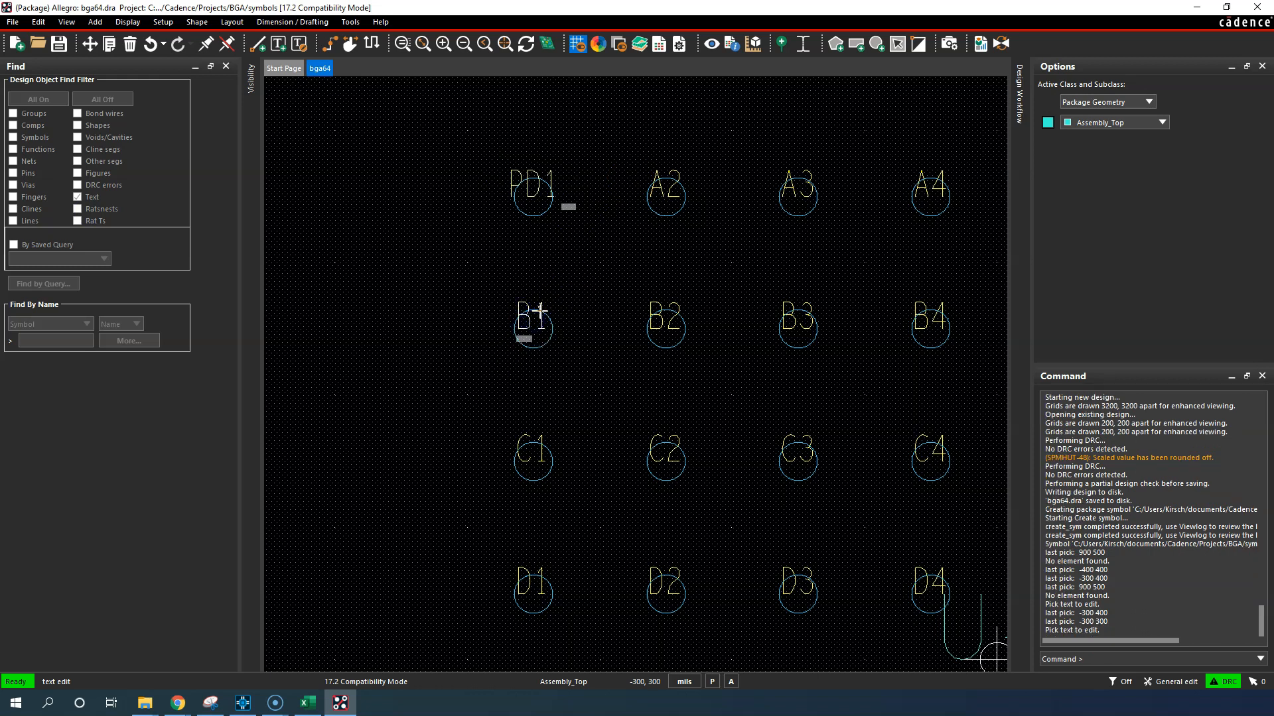
left_click(540, 431)
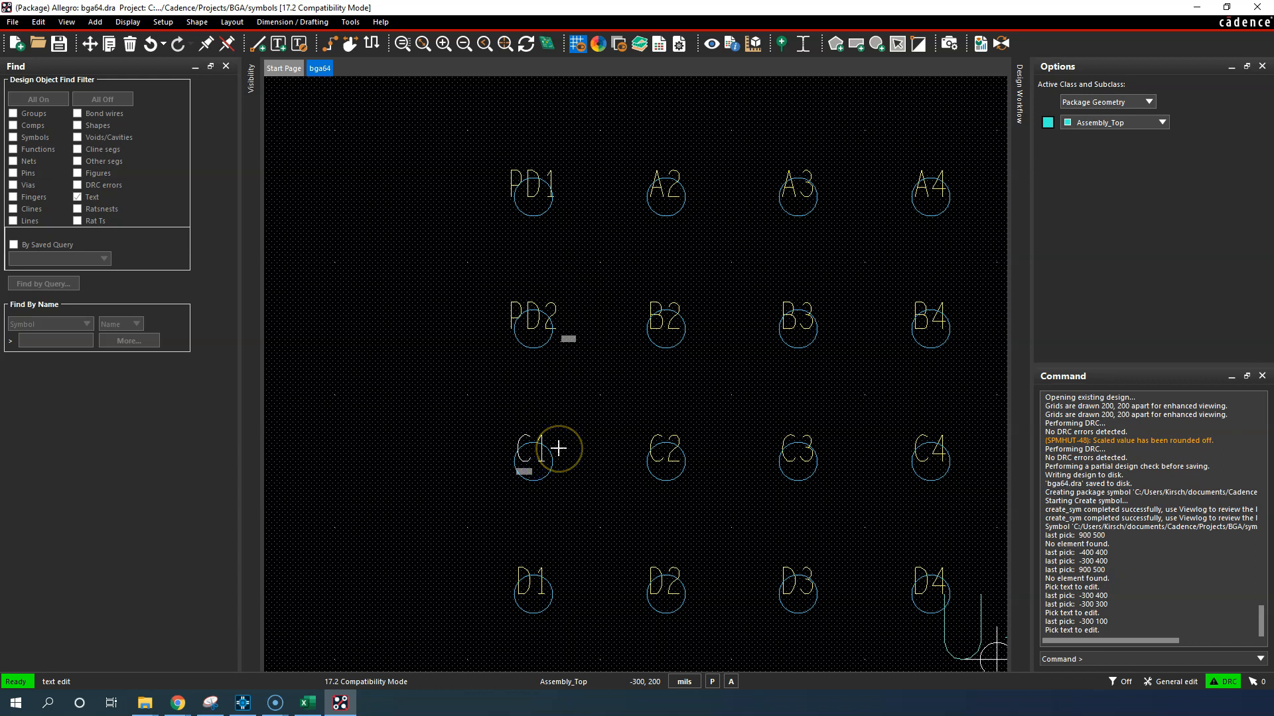
scroll(569, 440, "down", 3)
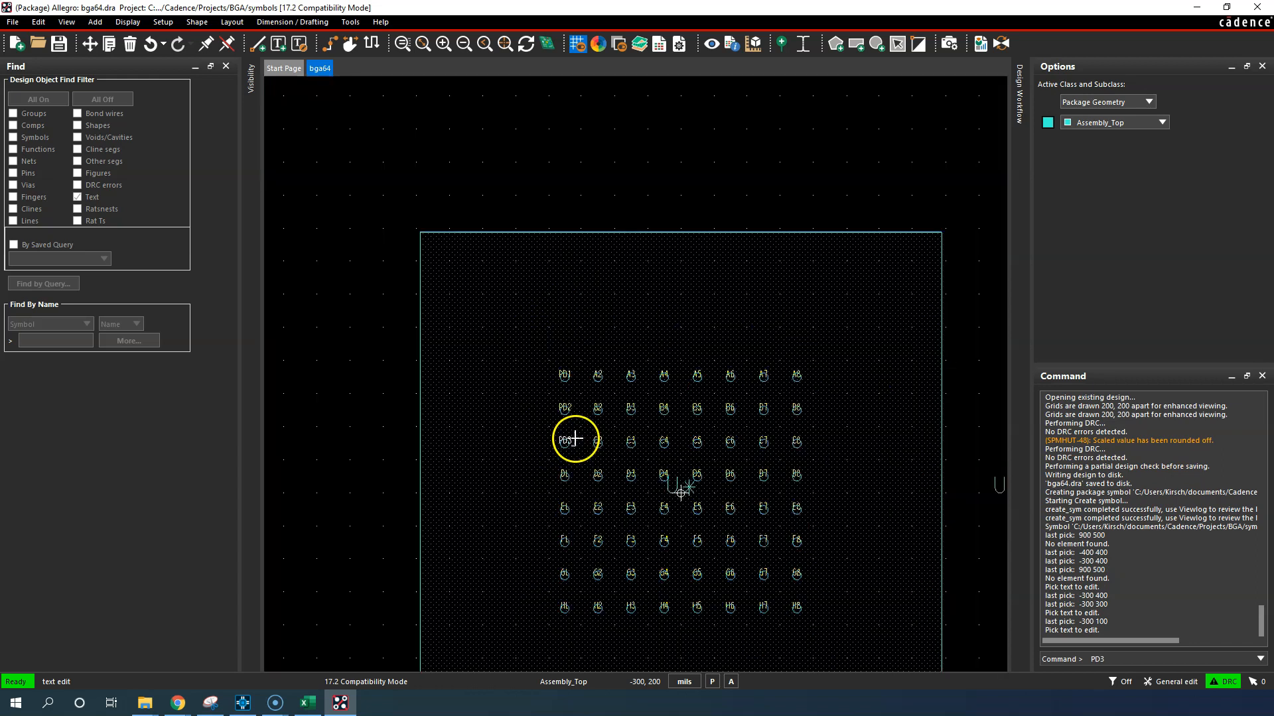
scroll(569, 497, "up", 3)
left_click(556, 410)
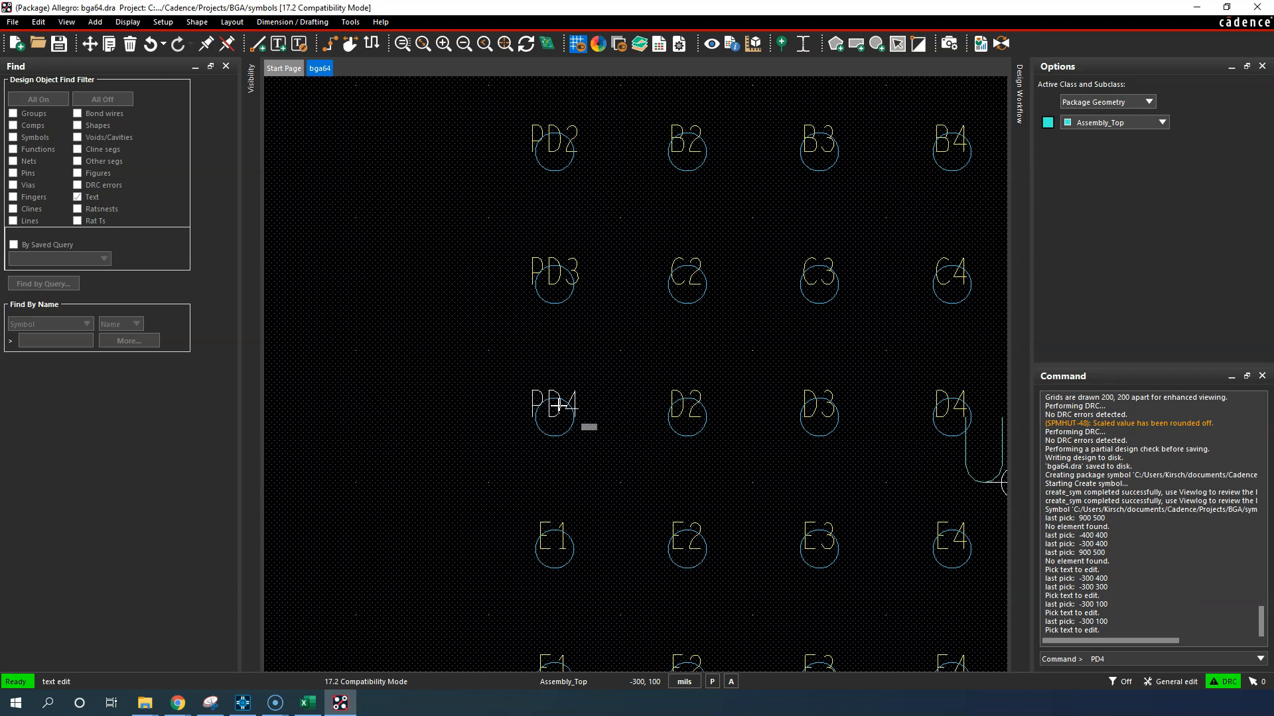
Finish editing the pin number texts and save the bga64 footprint, overwriting the existing bga64.dra file
right_click(621, 304)
left_click(651, 307)
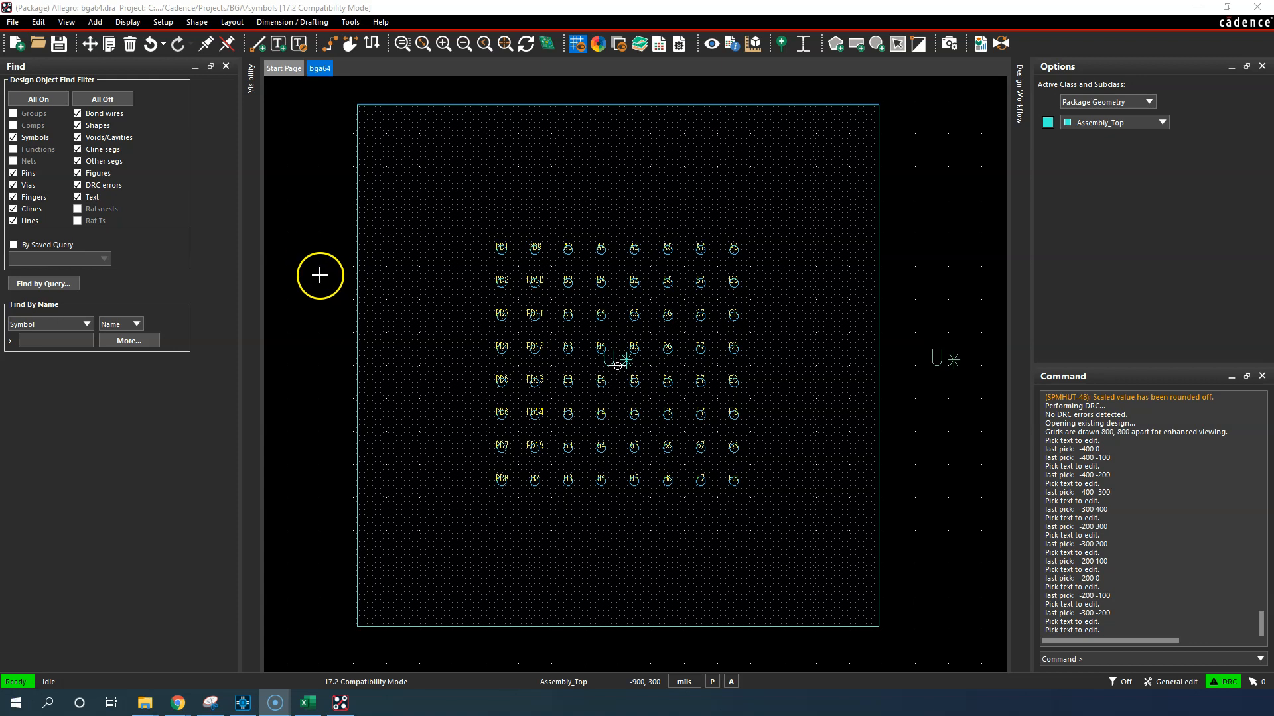
right_click(318, 276)
left_click(308, 219)
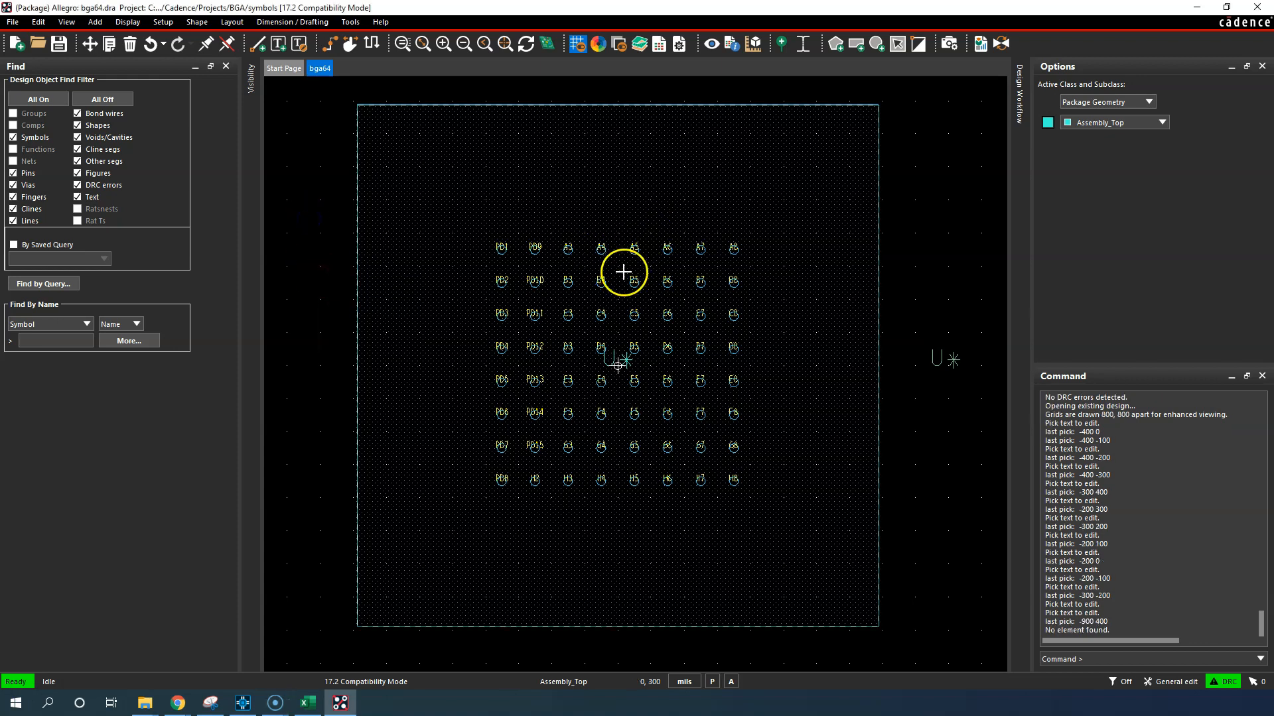
scroll(557, 276, "up", 3)
scroll(557, 277, "down", 5)
scroll(864, 270, "up", 4)
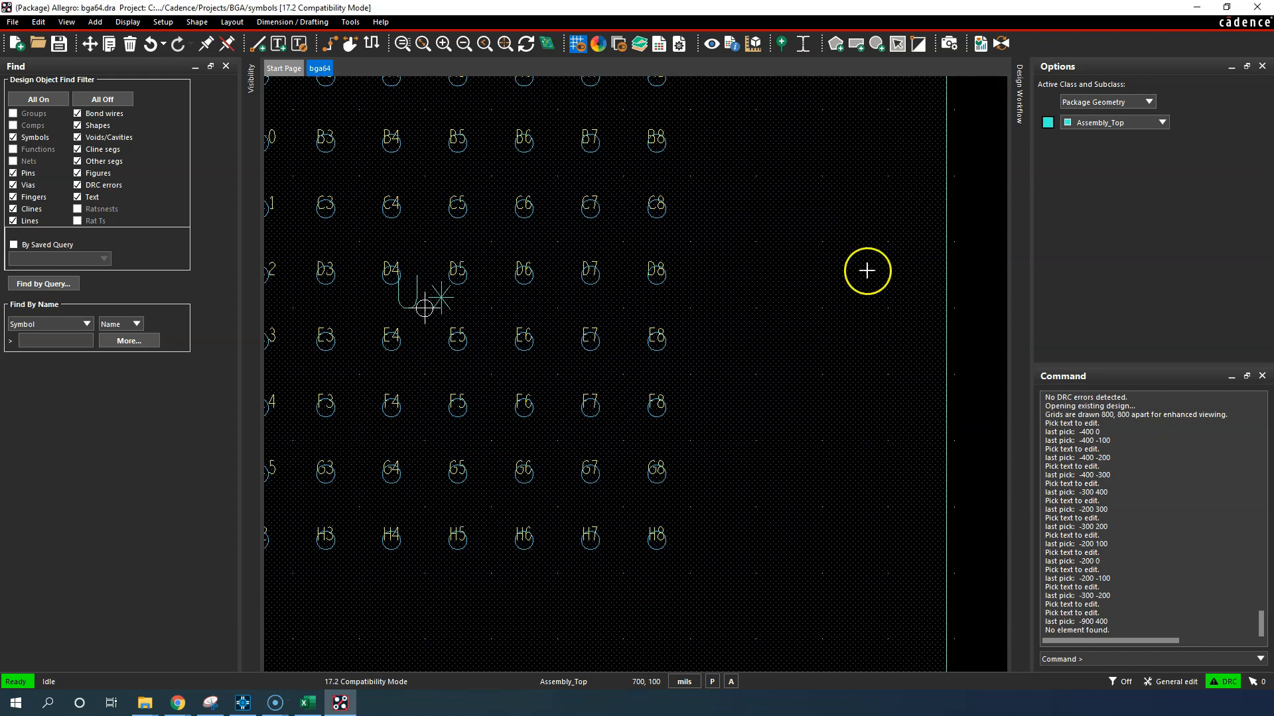
left_click(968, 172)
left_click(58, 44)
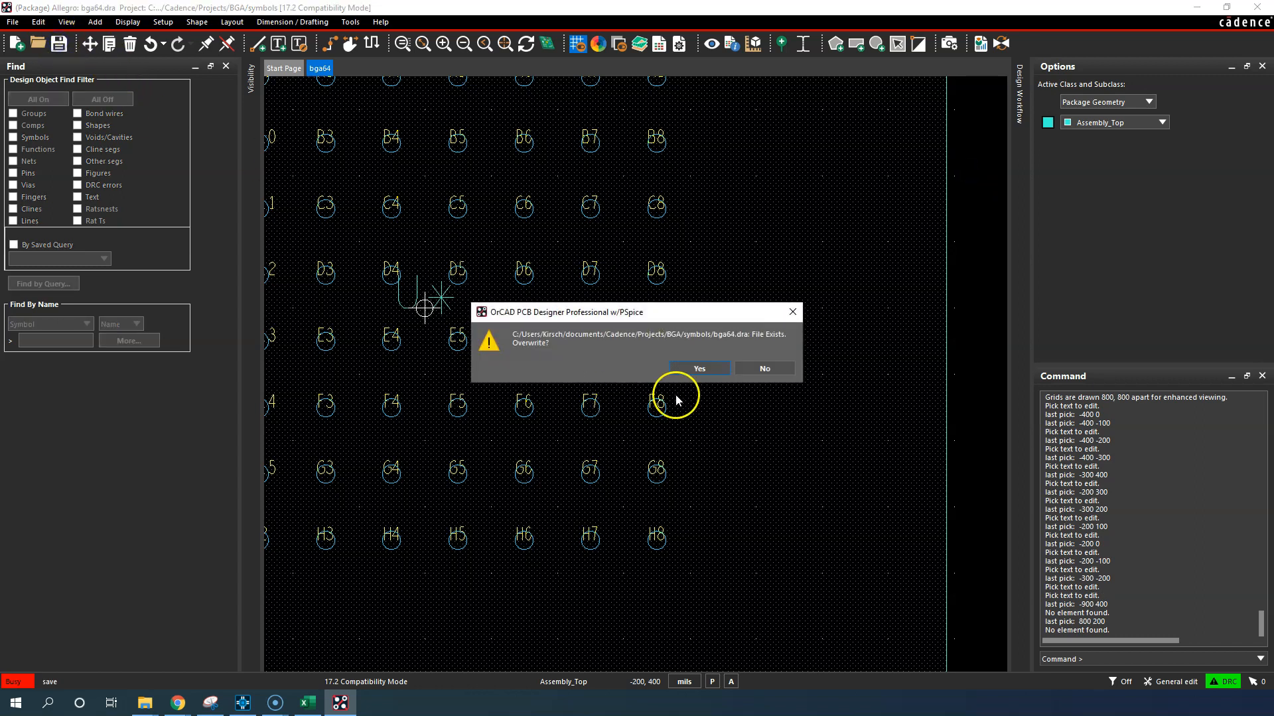
left_click(680, 368)
Compare the footprint's renumbered pins with the pin numbers and names of the U1 sections in the OrCAD Capture schematic
scroll(511, 245, "down", 2)
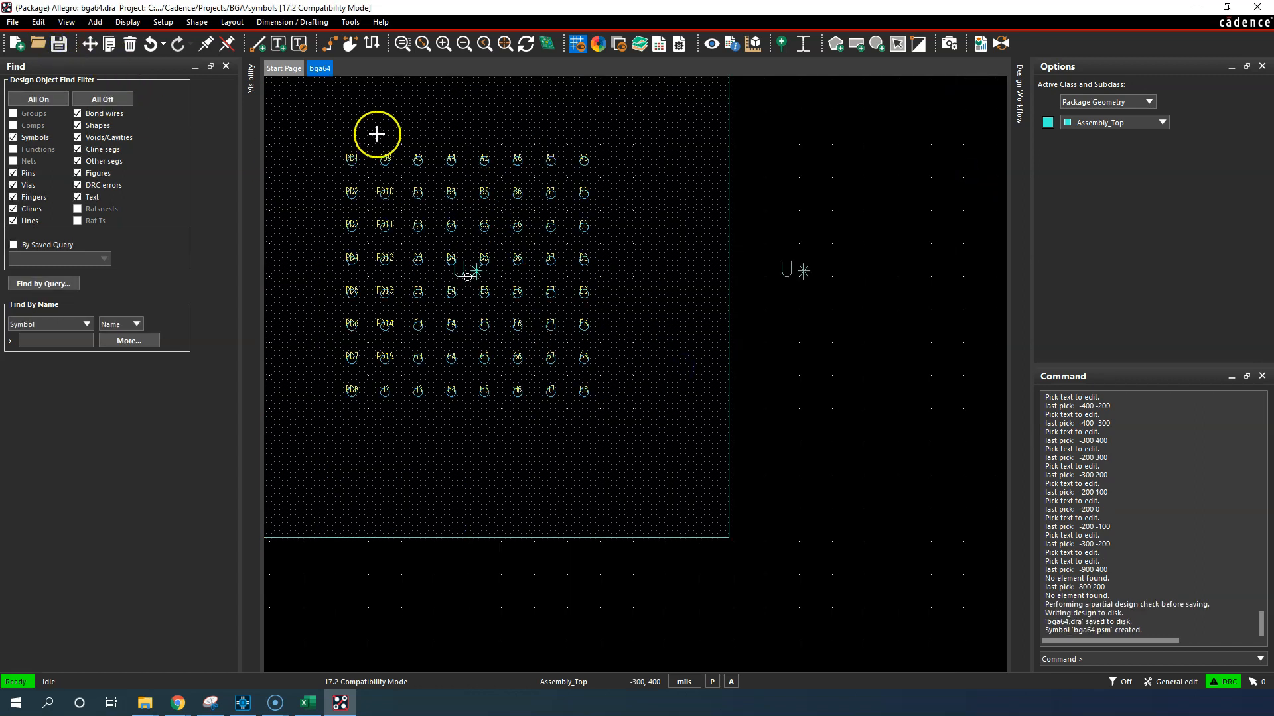
scroll(376, 133, "up", 1)
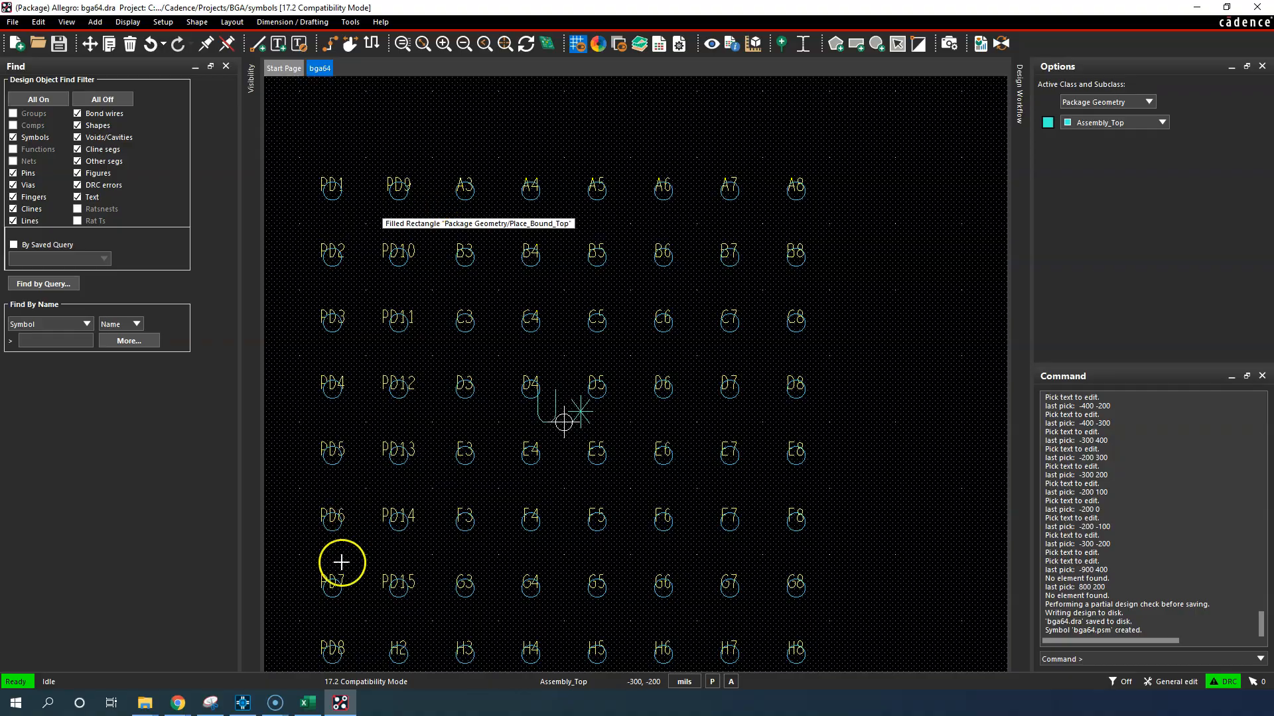
left_click(243, 703)
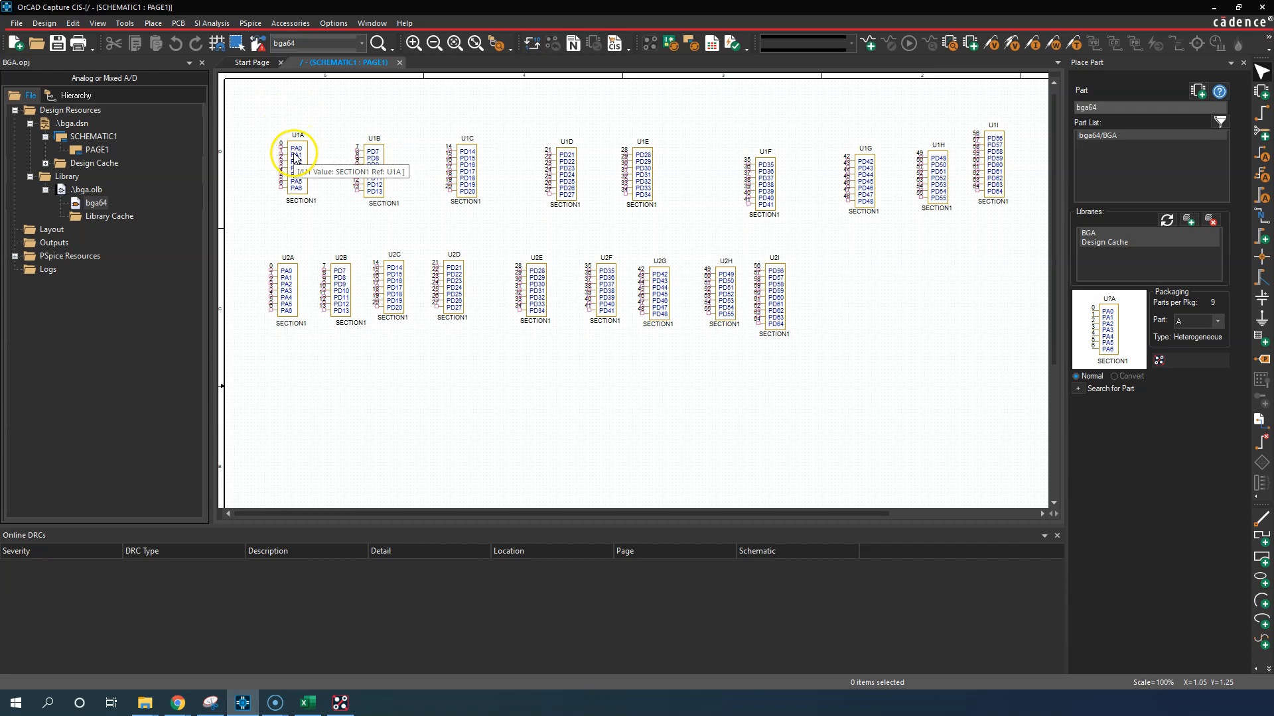
scroll(322, 162, "up", 1)
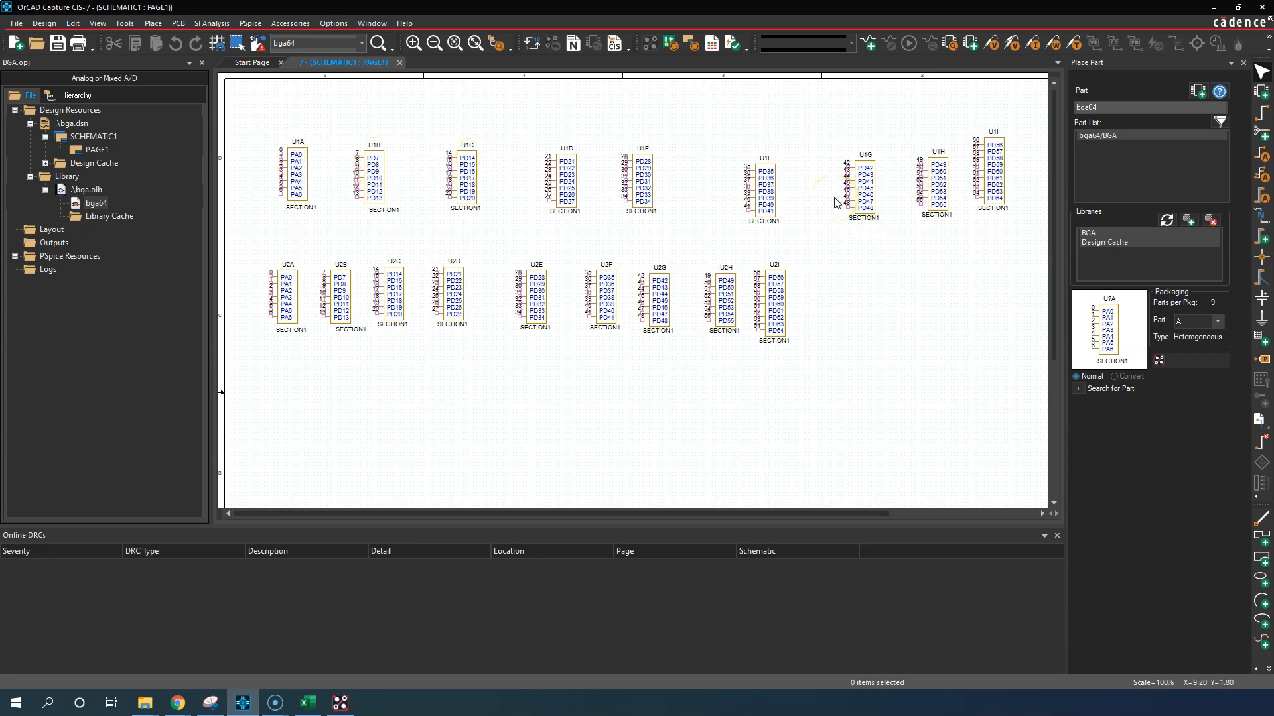
left_click_drag(269, 130, 341, 203)
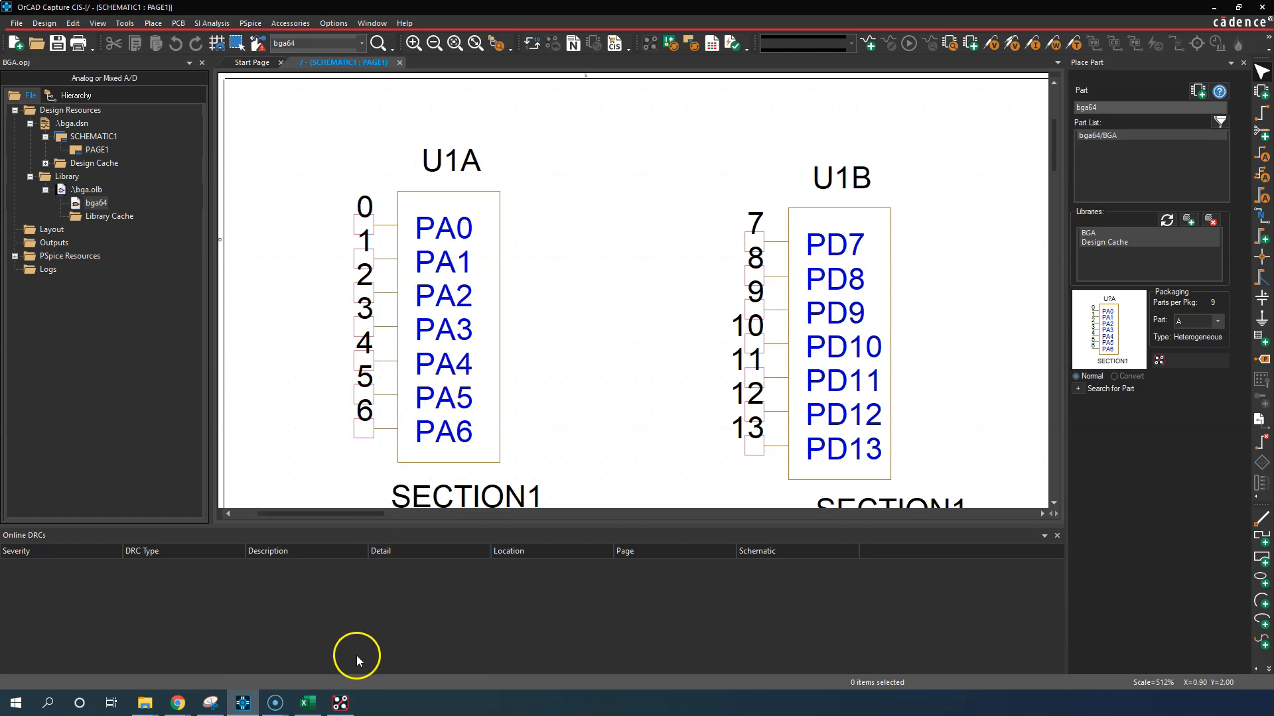
left_click(340, 704)
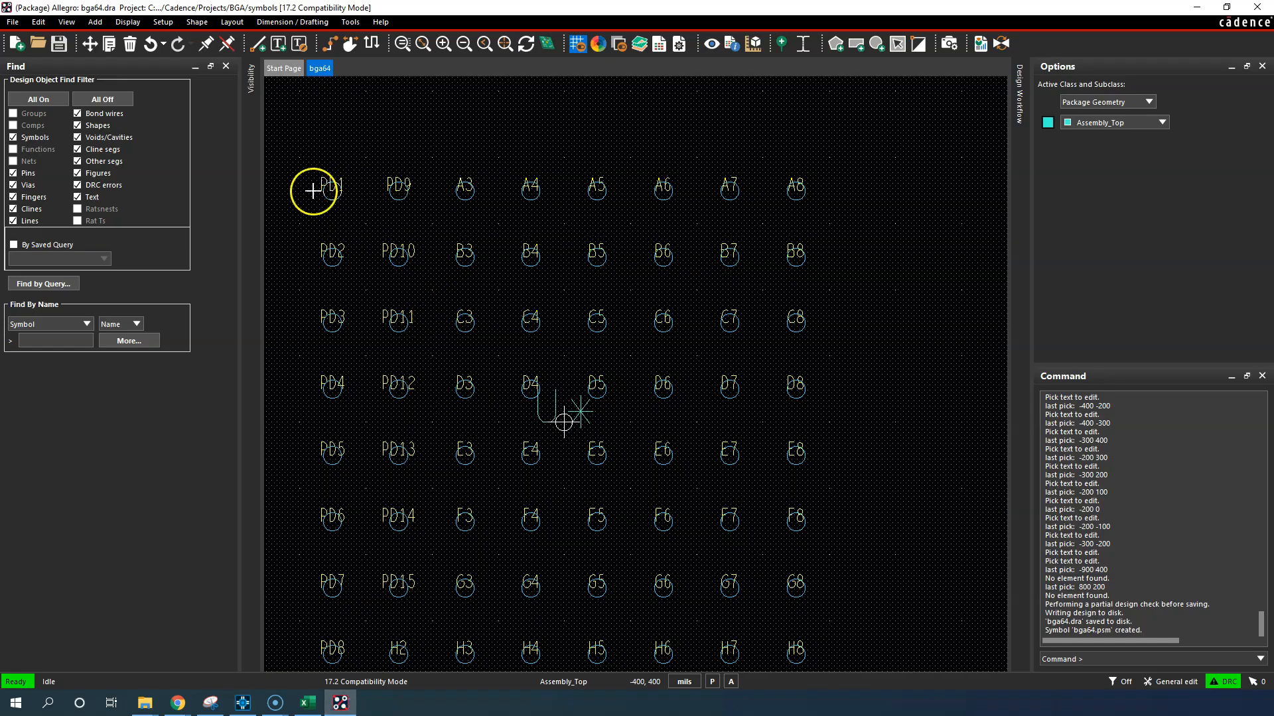
scroll(332, 192, "down", 3)
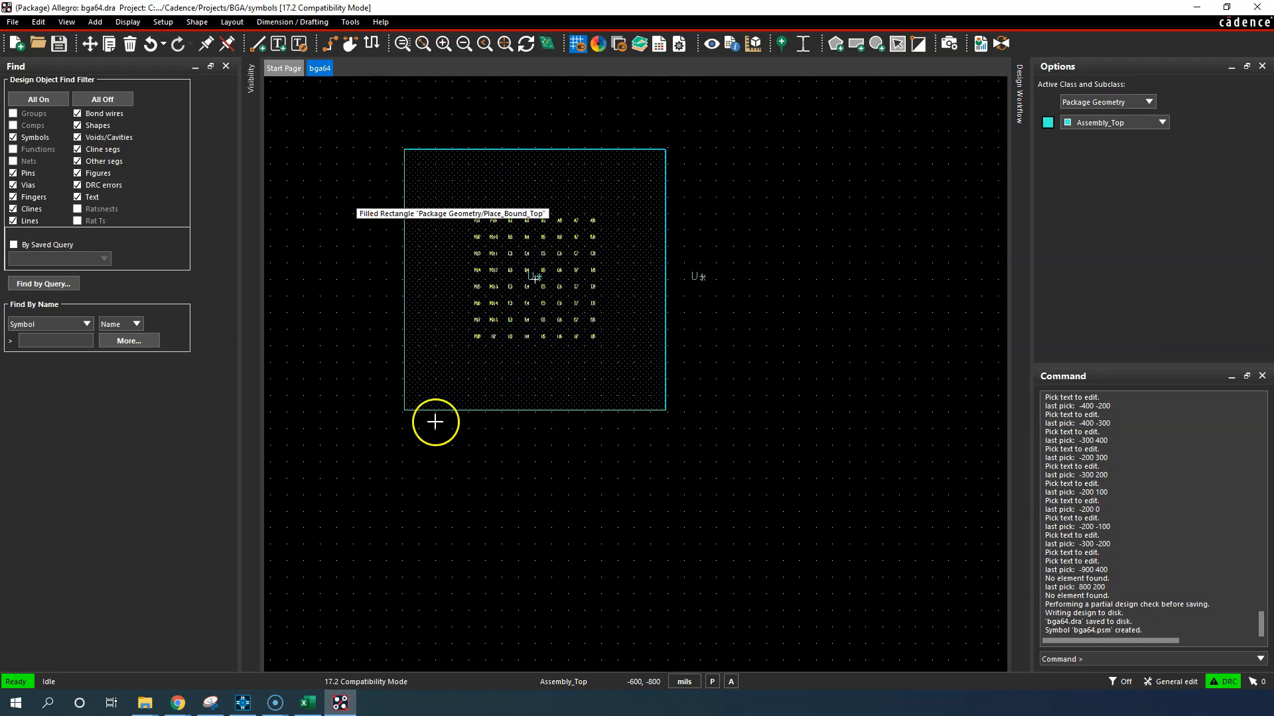
left_click(305, 557)
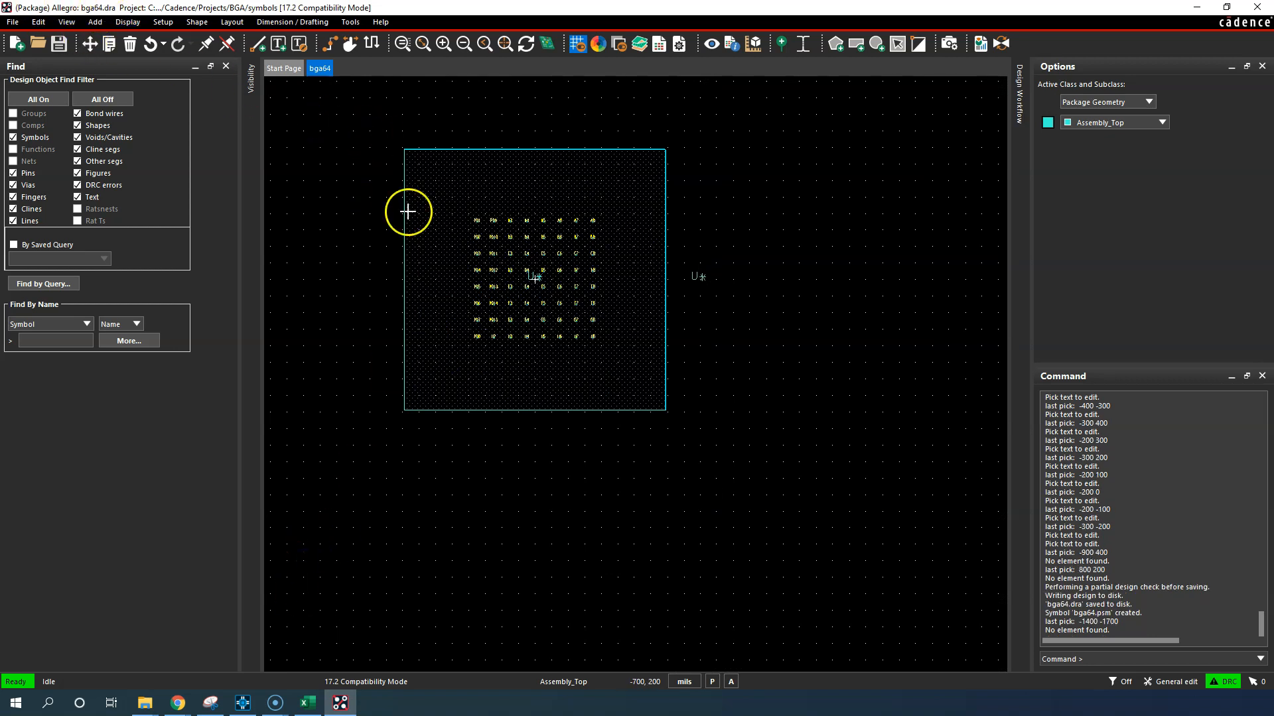
left_click(369, 392)
Switch to OrCAD Capture and delete the second row of part sections, U2A through U2I, from the schematic page
left_click(236, 702)
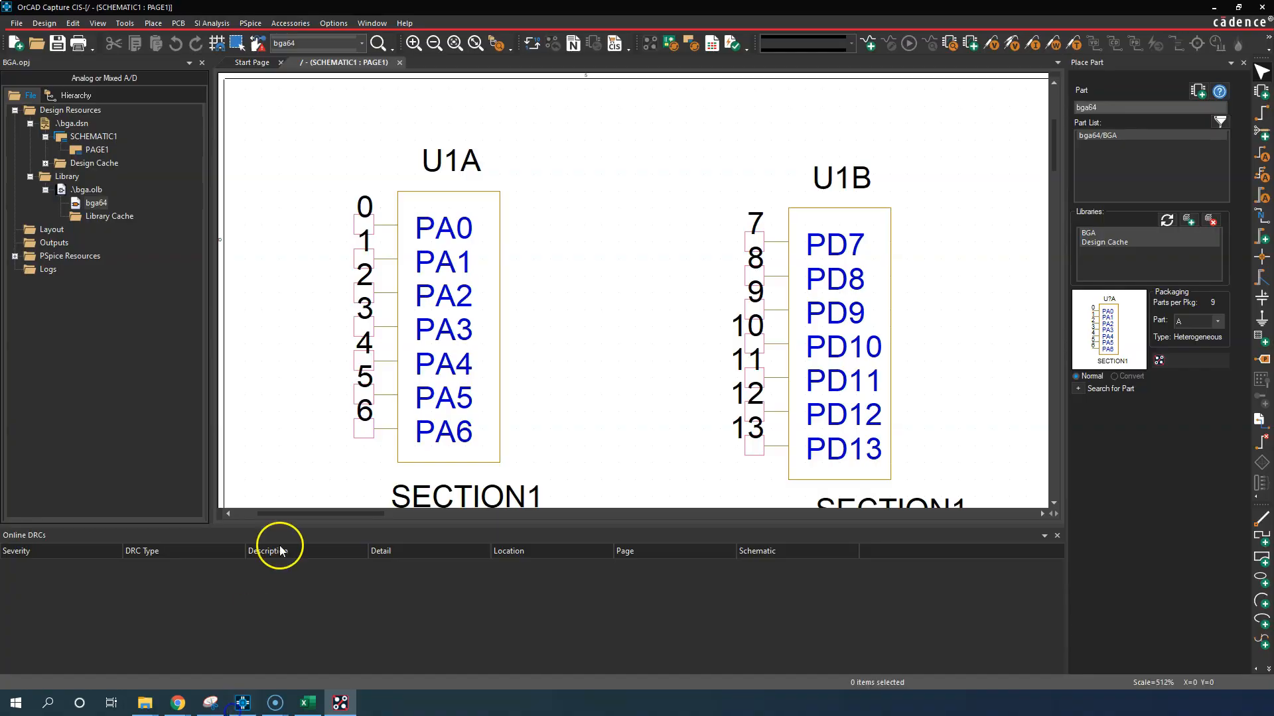
scroll(582, 165, "down", 8)
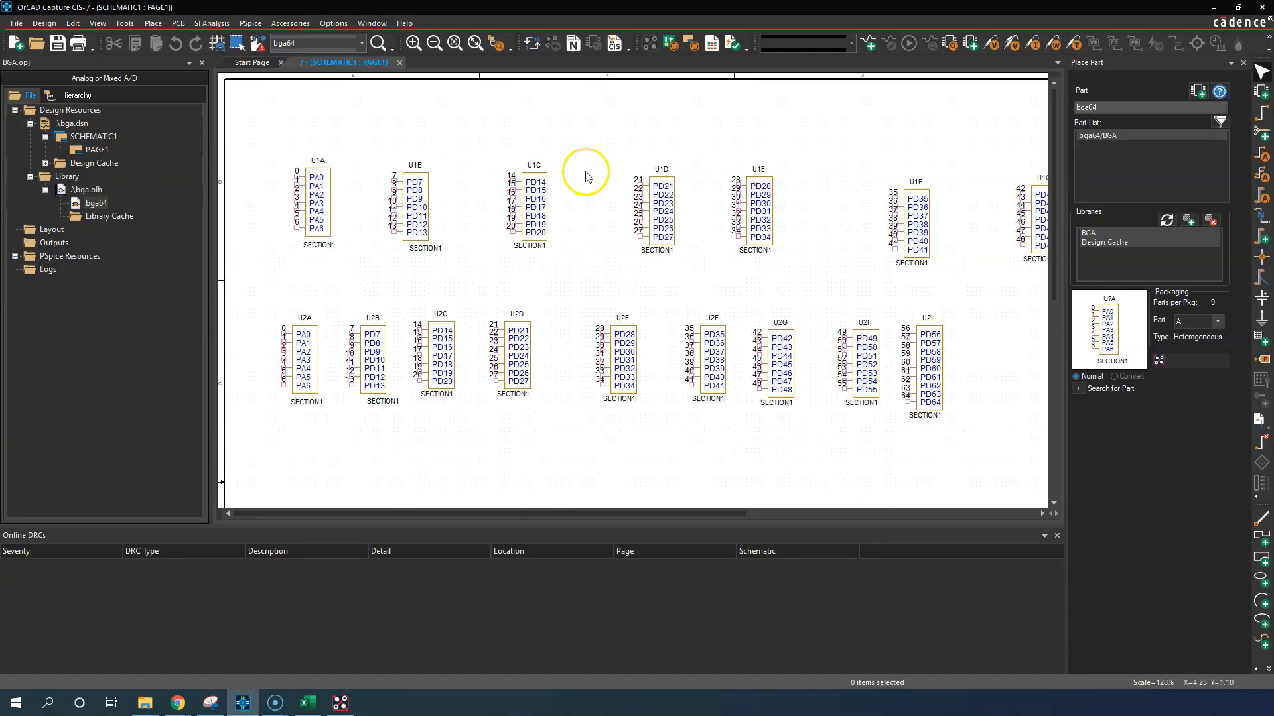
left_click_drag(329, 191, 732, 267)
key("Delete")
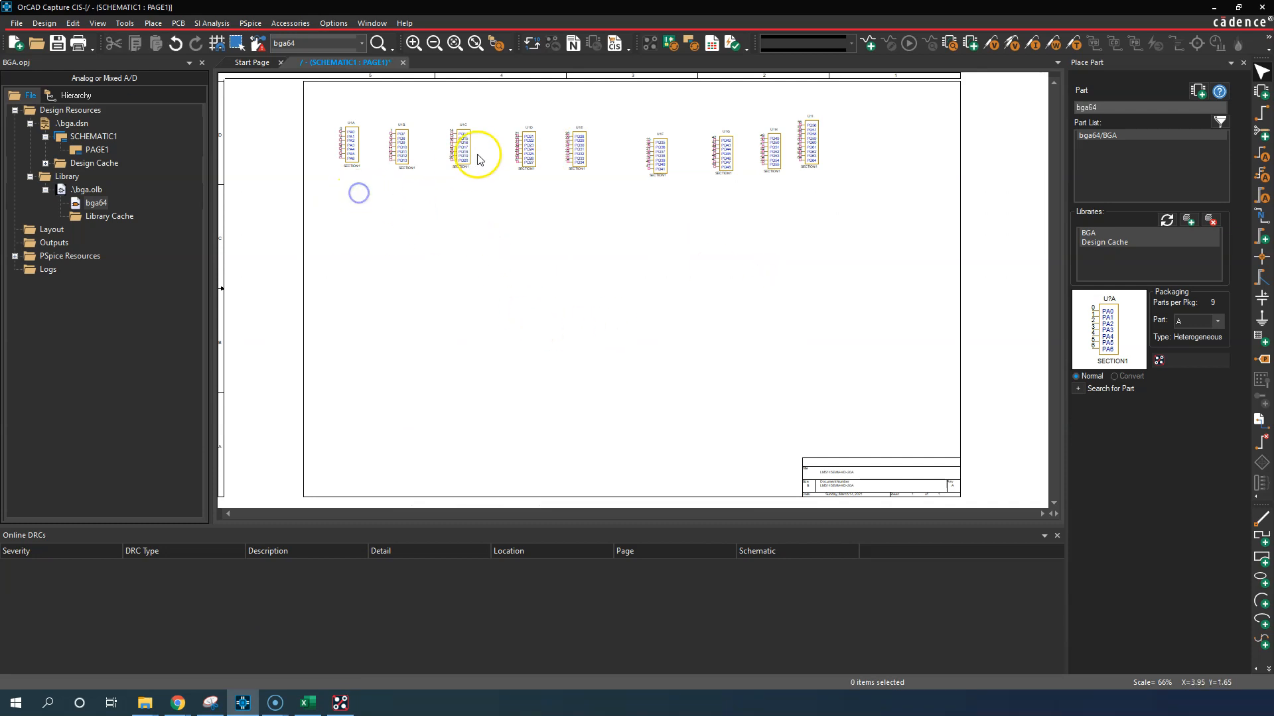
Open the bga64 library part for editing, check its PCB Footprint property, and close the part editor
left_click(98, 204)
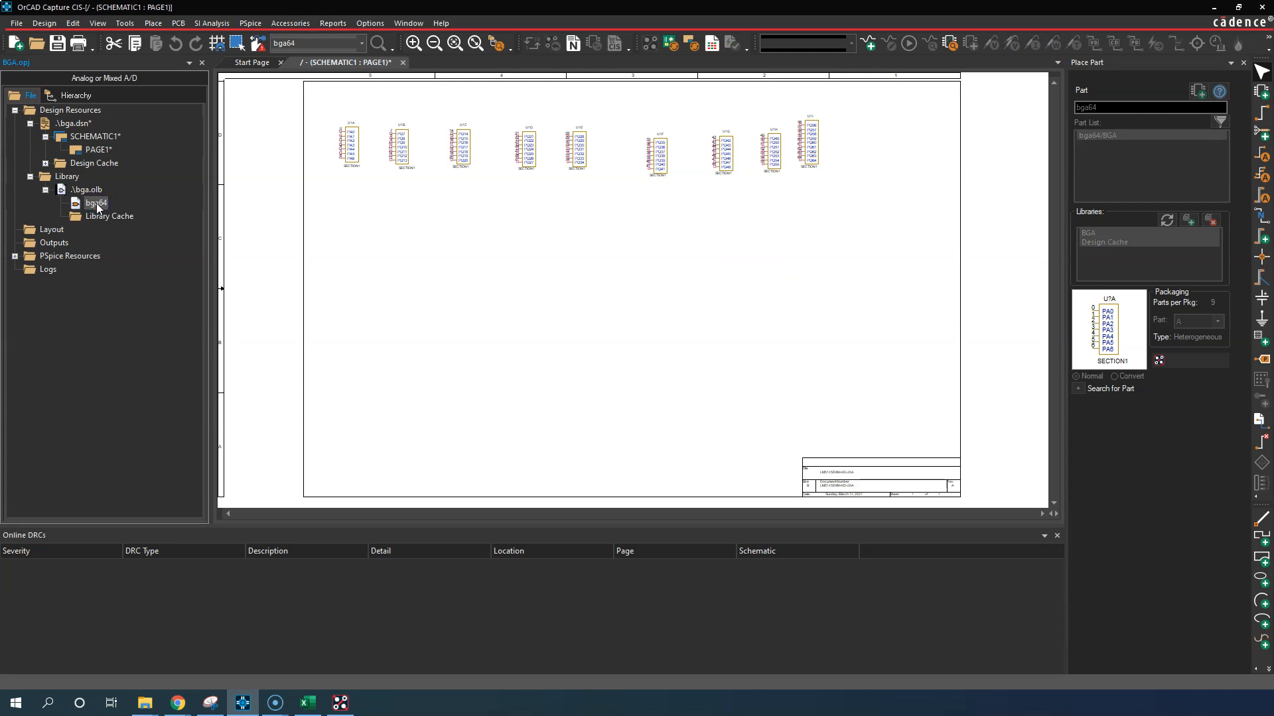
right_click(129, 203)
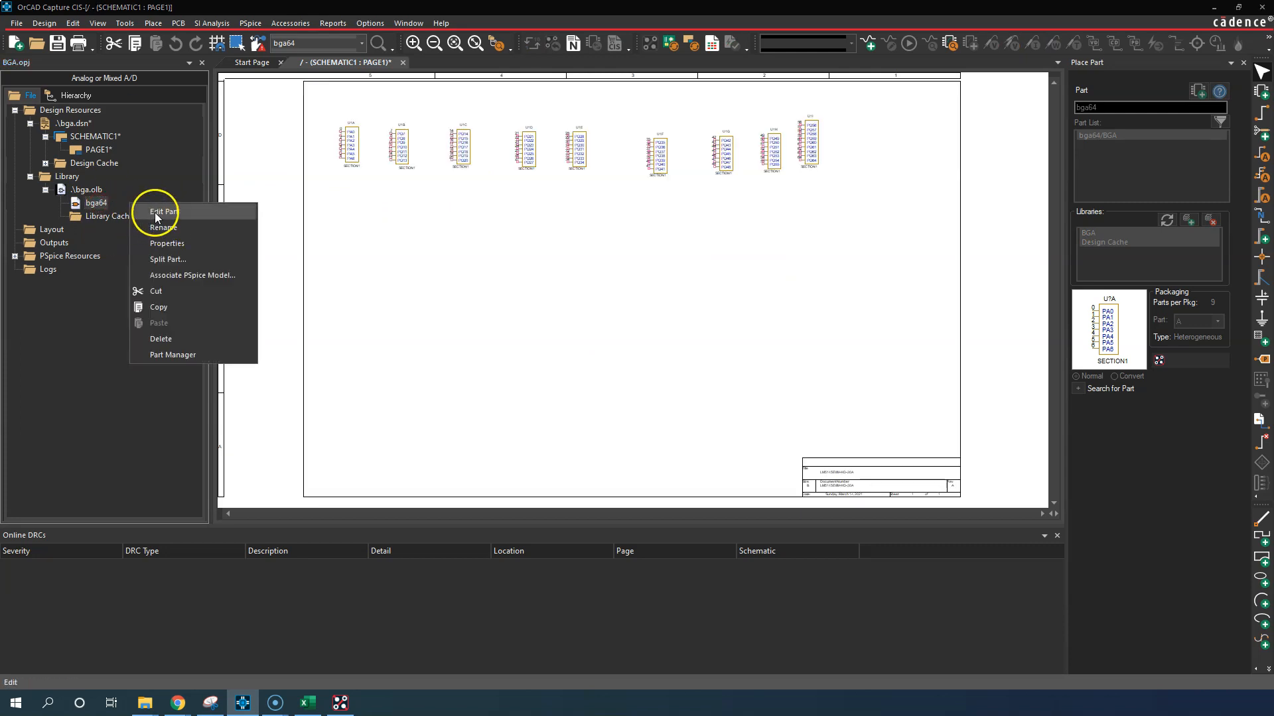
left_click(159, 212)
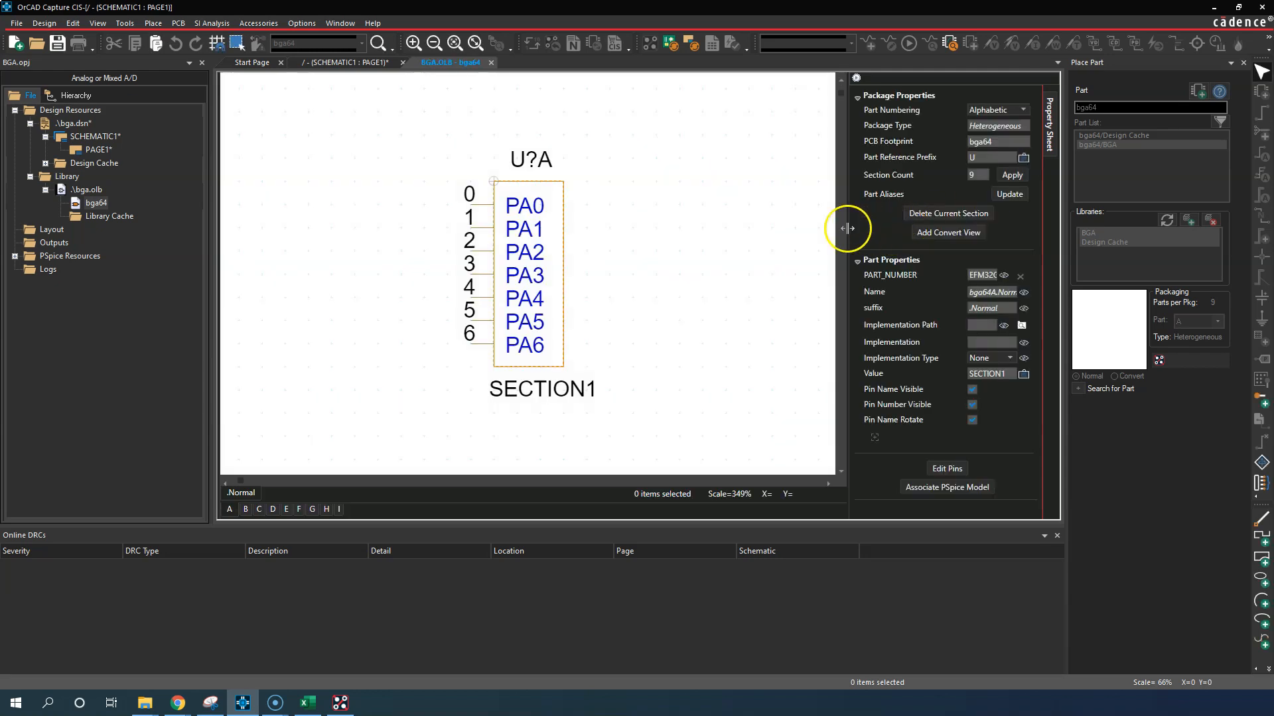
left_click_drag(724, 220, 723, 220)
left_click(854, 142)
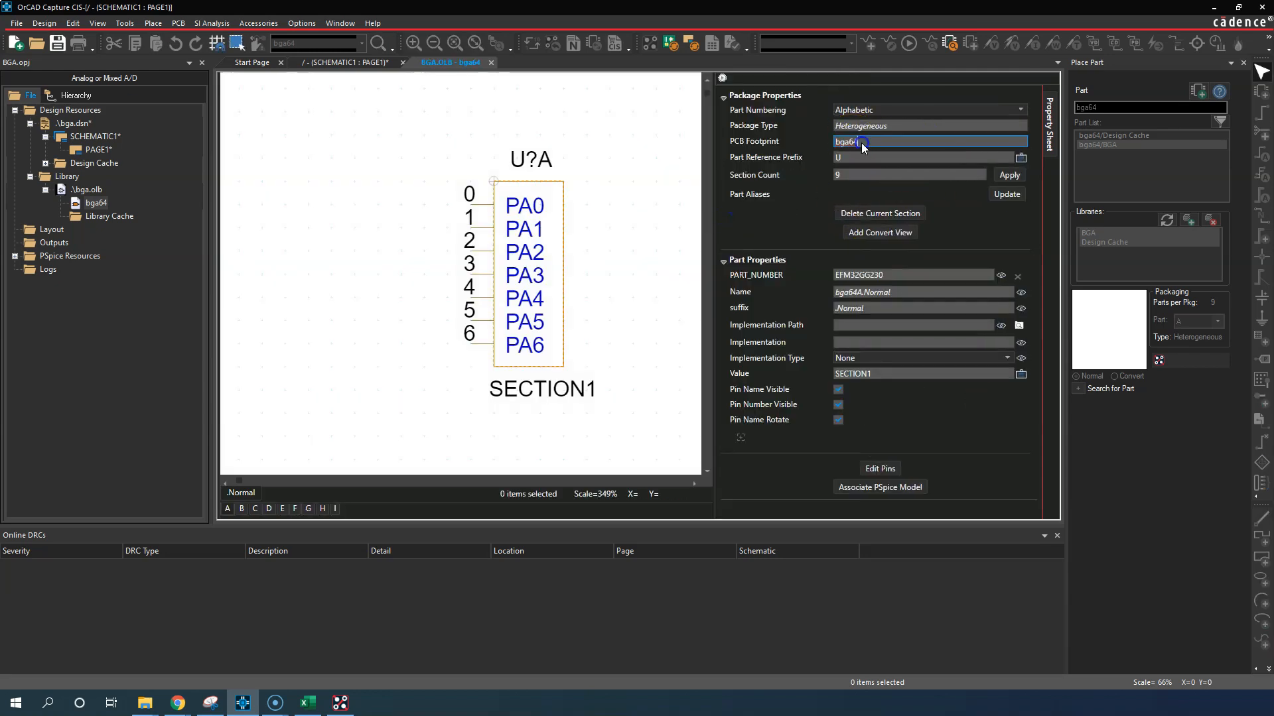
left_click(863, 142)
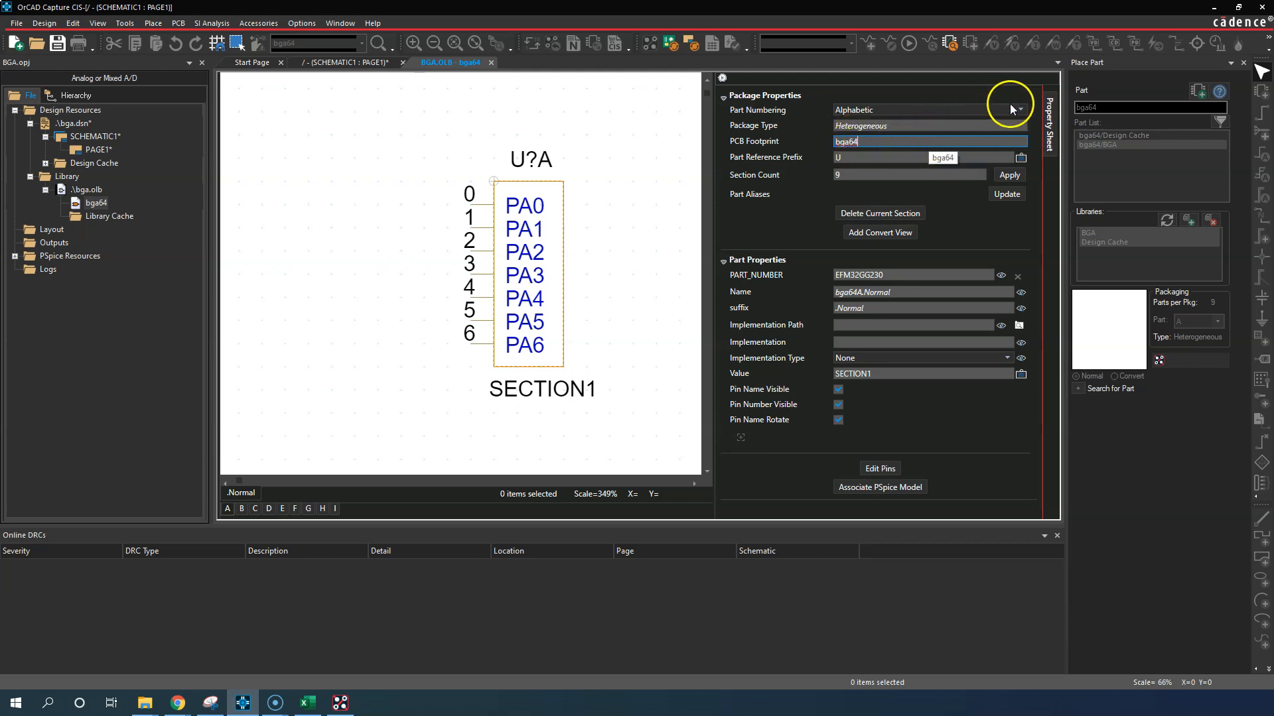
left_click(429, 95)
left_click(492, 63)
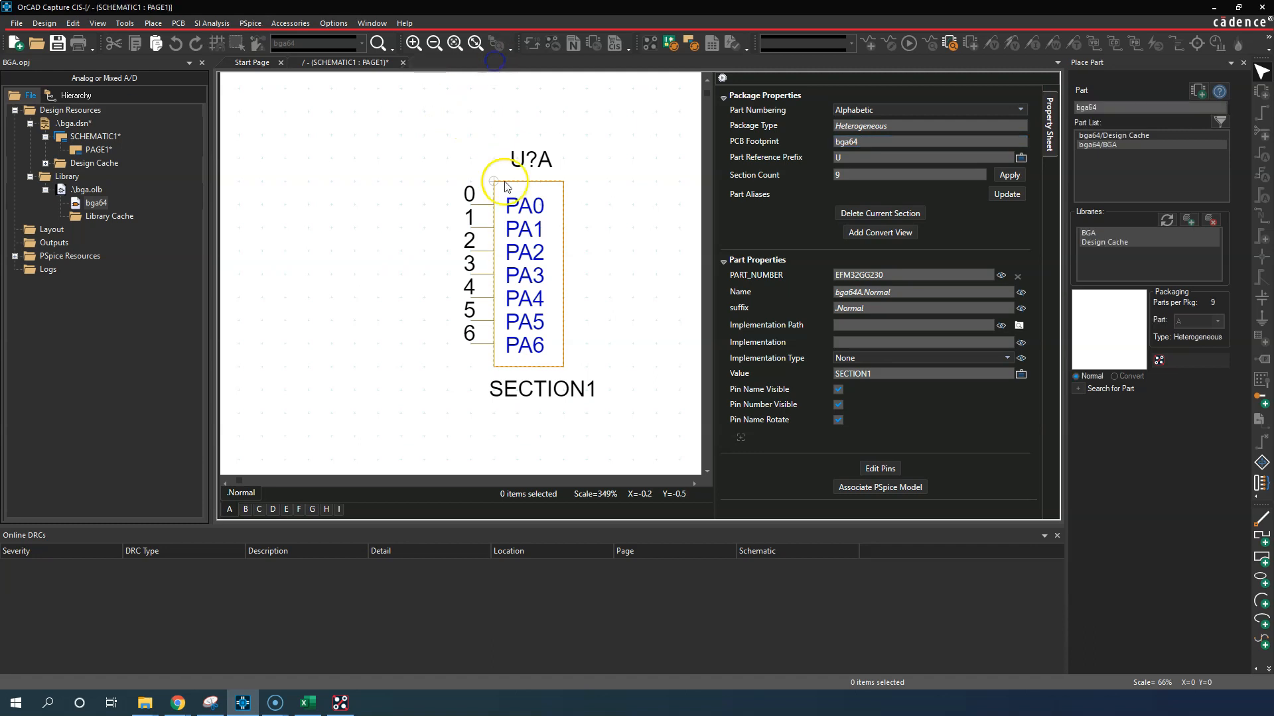
left_click_drag(338, 120, 464, 161)
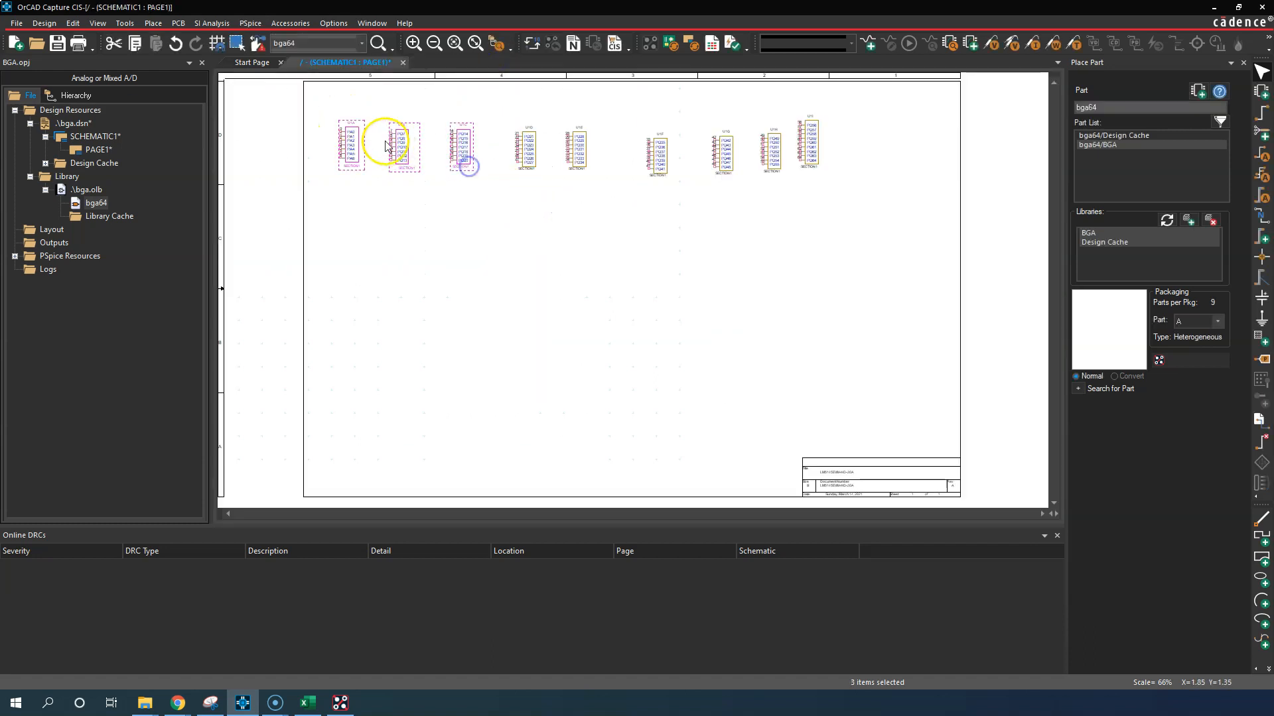
right_click(358, 142)
left_click(324, 215)
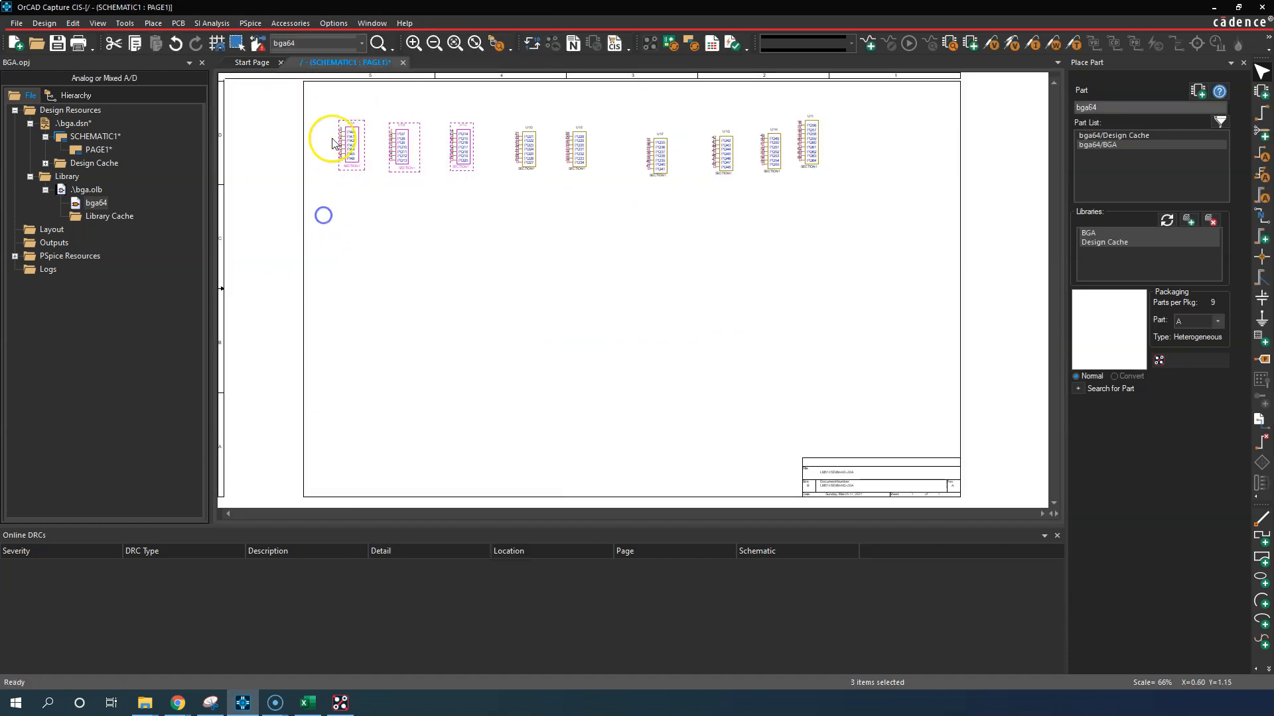
Set the PCB Footprint property of section U1A to BGA65, then close its properties and apply the change to the design
left_click_drag(333, 108, 370, 167)
right_click(357, 153)
left_click(399, 97)
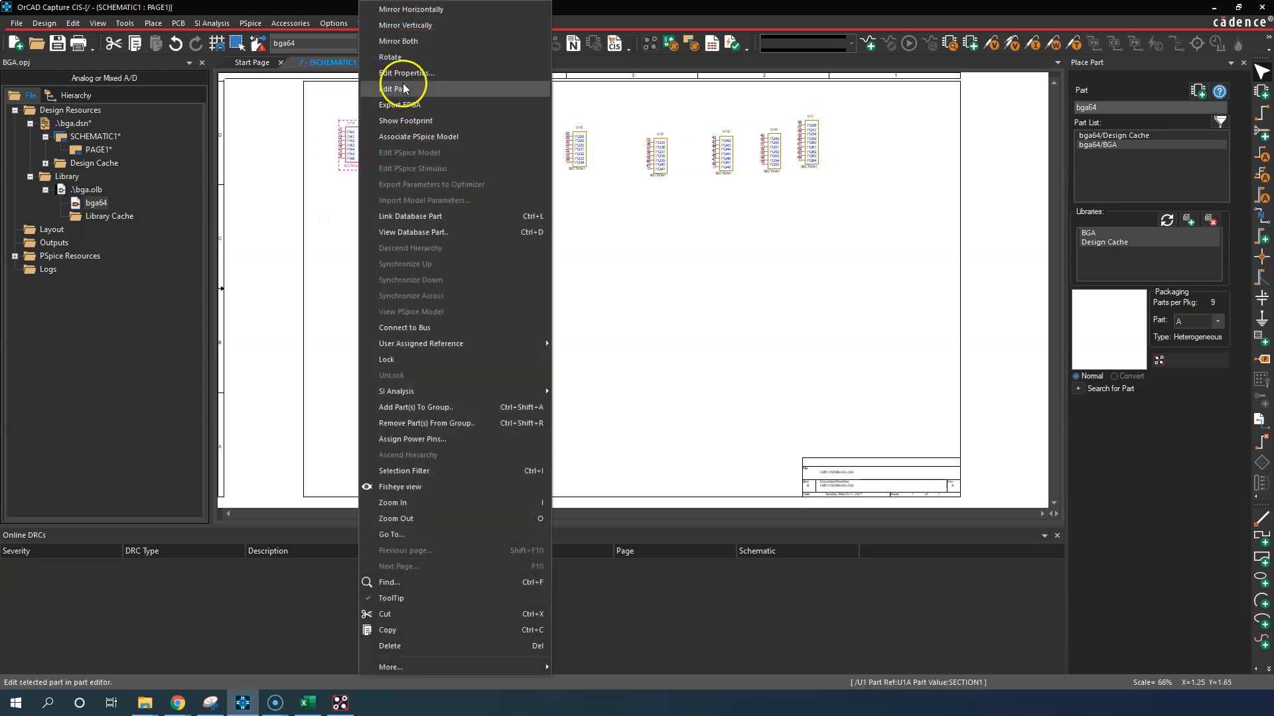
left_click(406, 73)
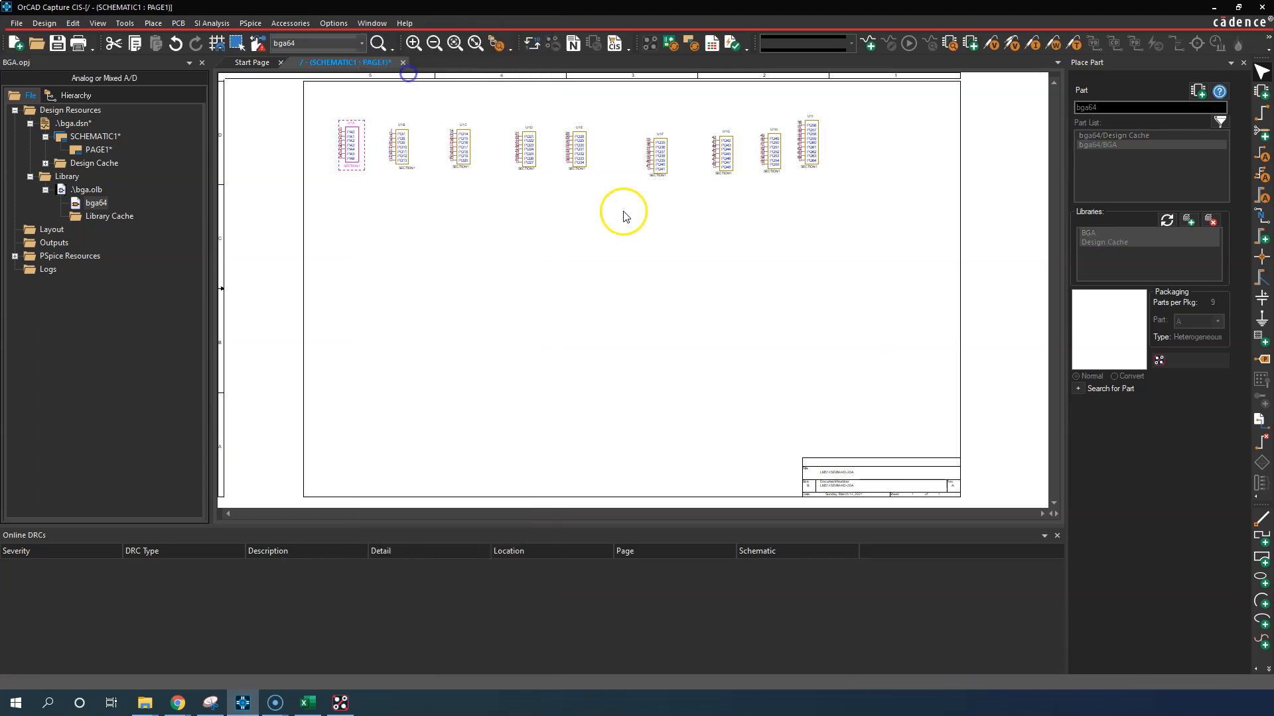
left_click_drag(702, 512, 887, 515)
left_click(744, 145)
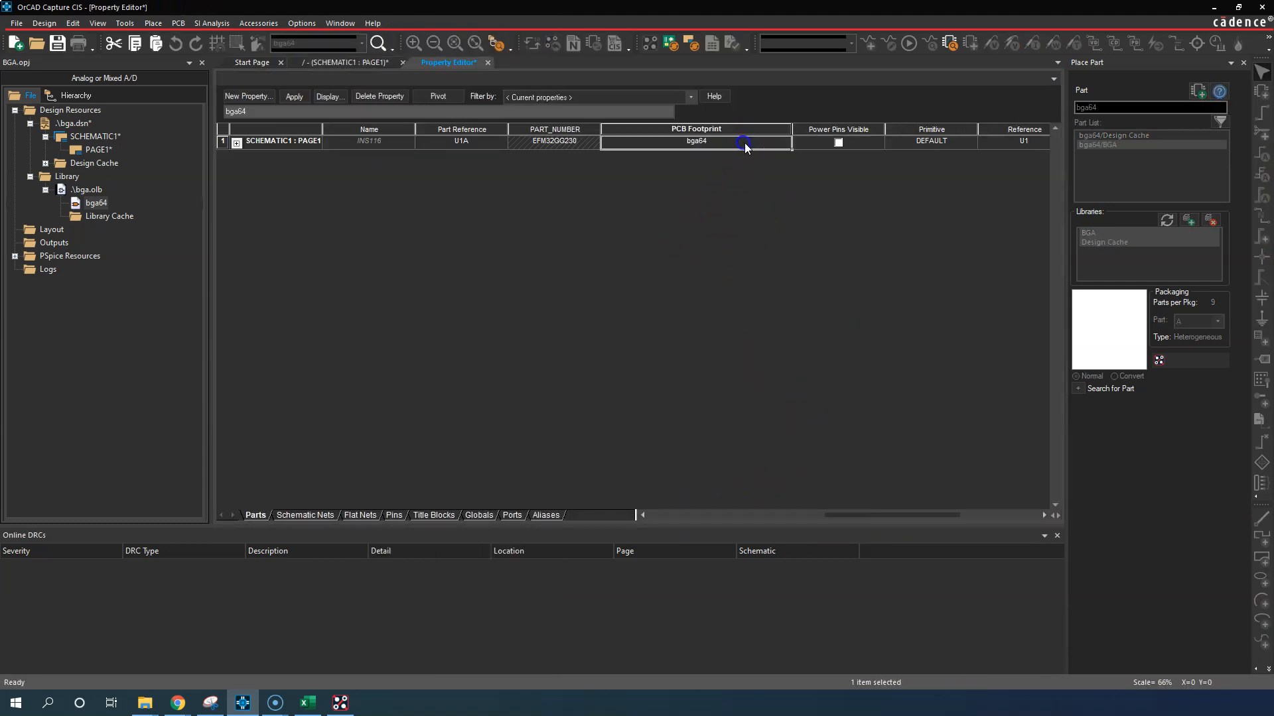
type("BGA65")
key("Tab")
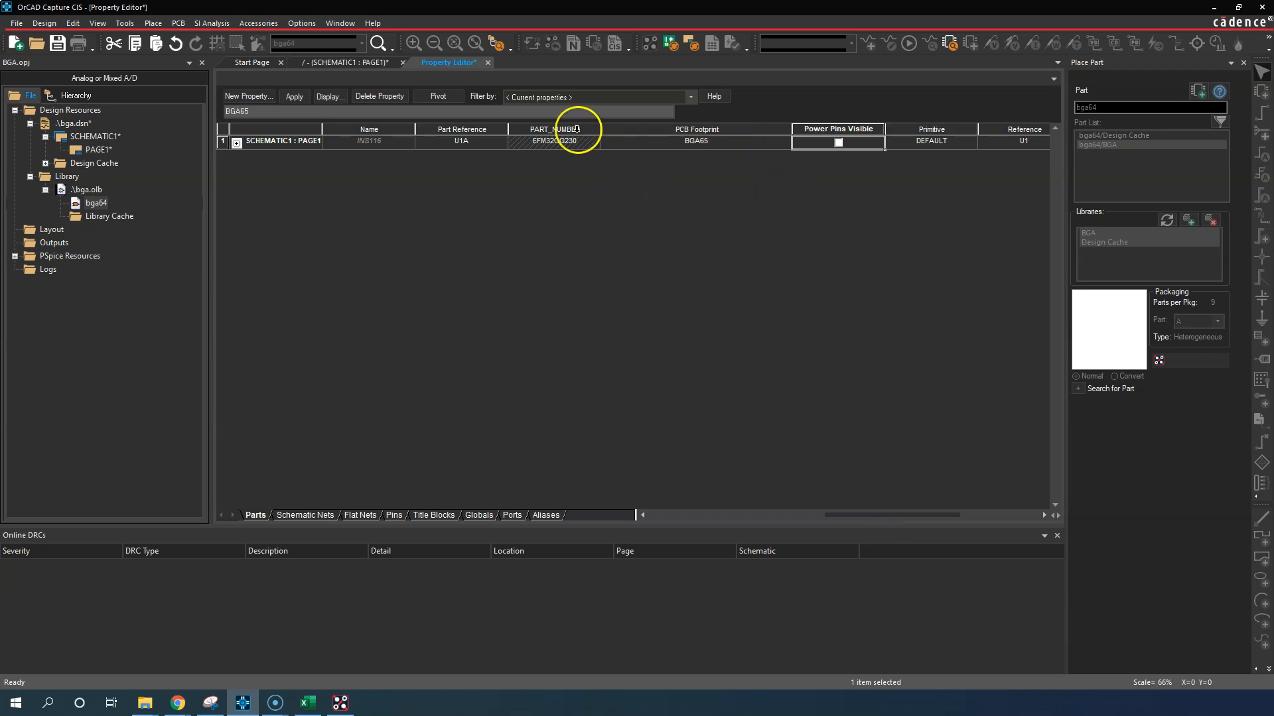
left_click(488, 62)
left_click(612, 375)
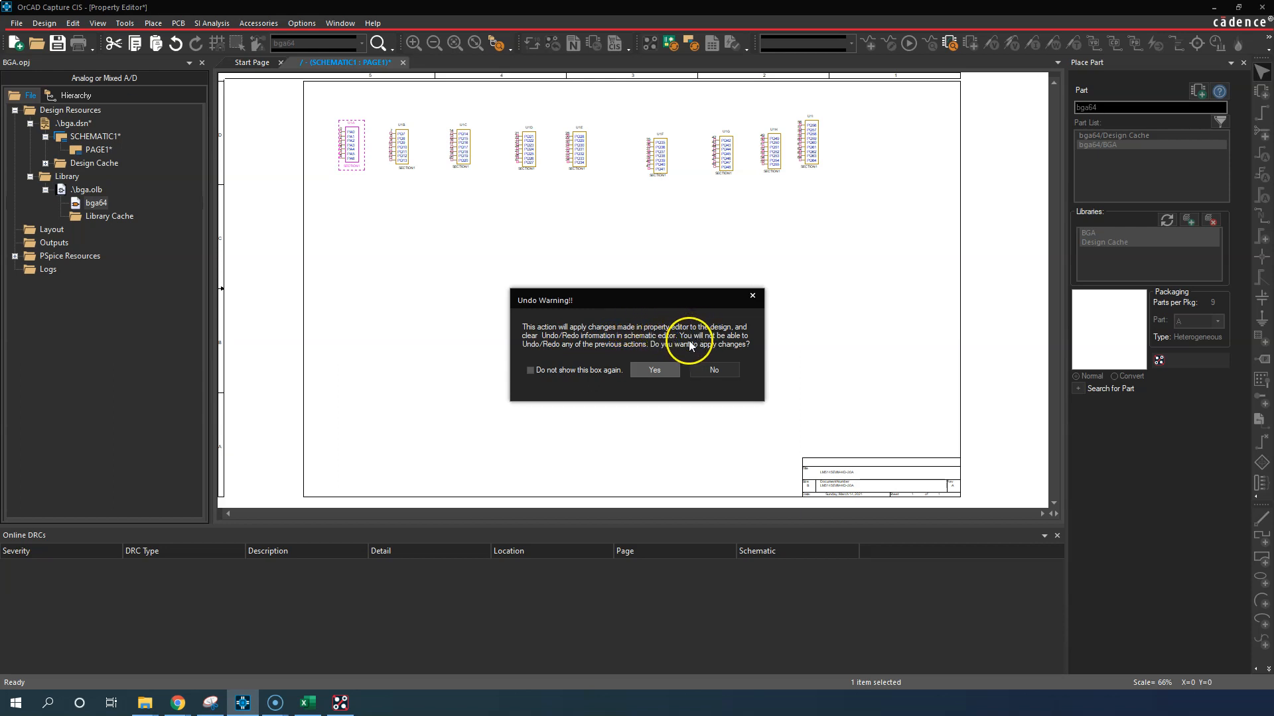
left_click(654, 369)
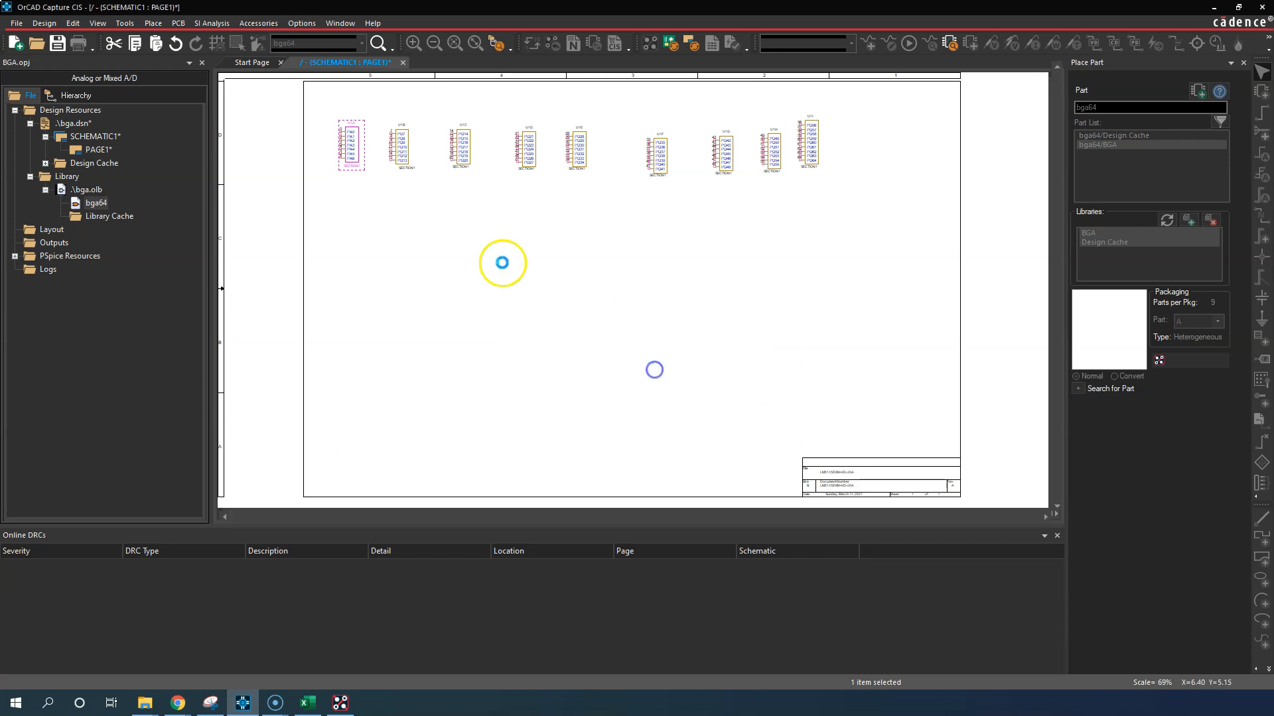
left_click(418, 208)
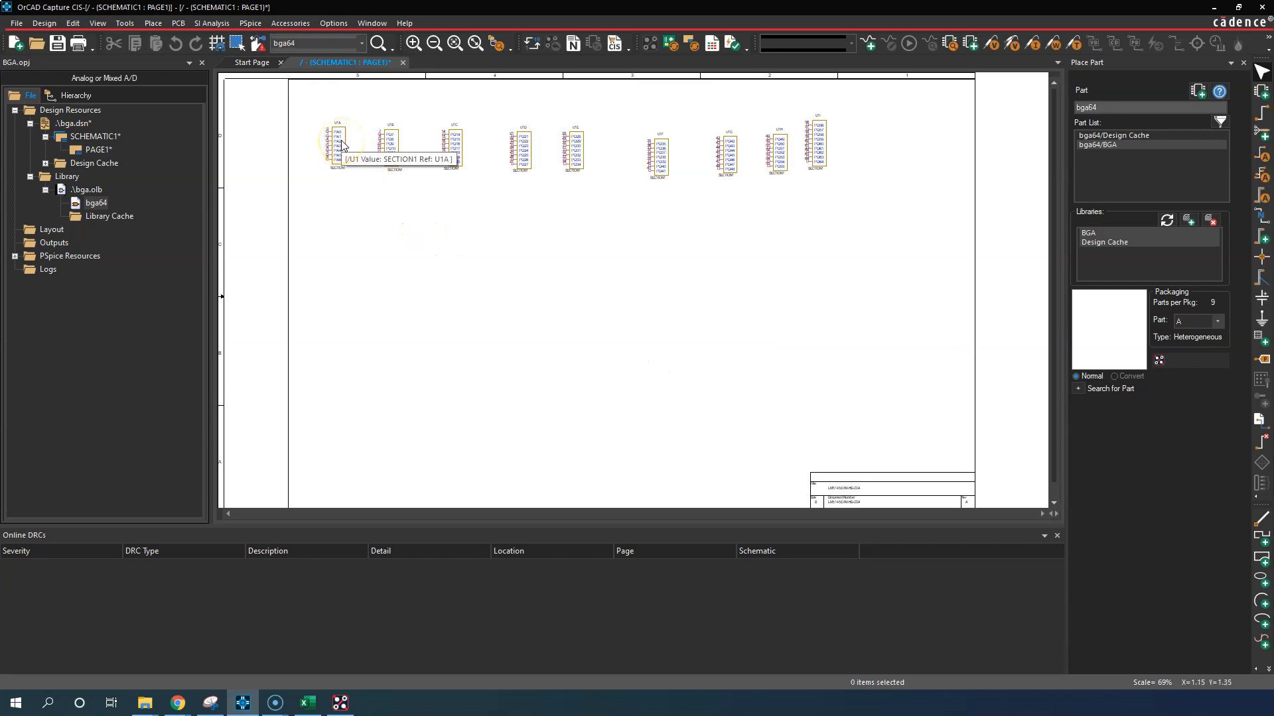
Check the PCB Footprint property of section U1B and close its properties
left_click(391, 150)
double_click(391, 150)
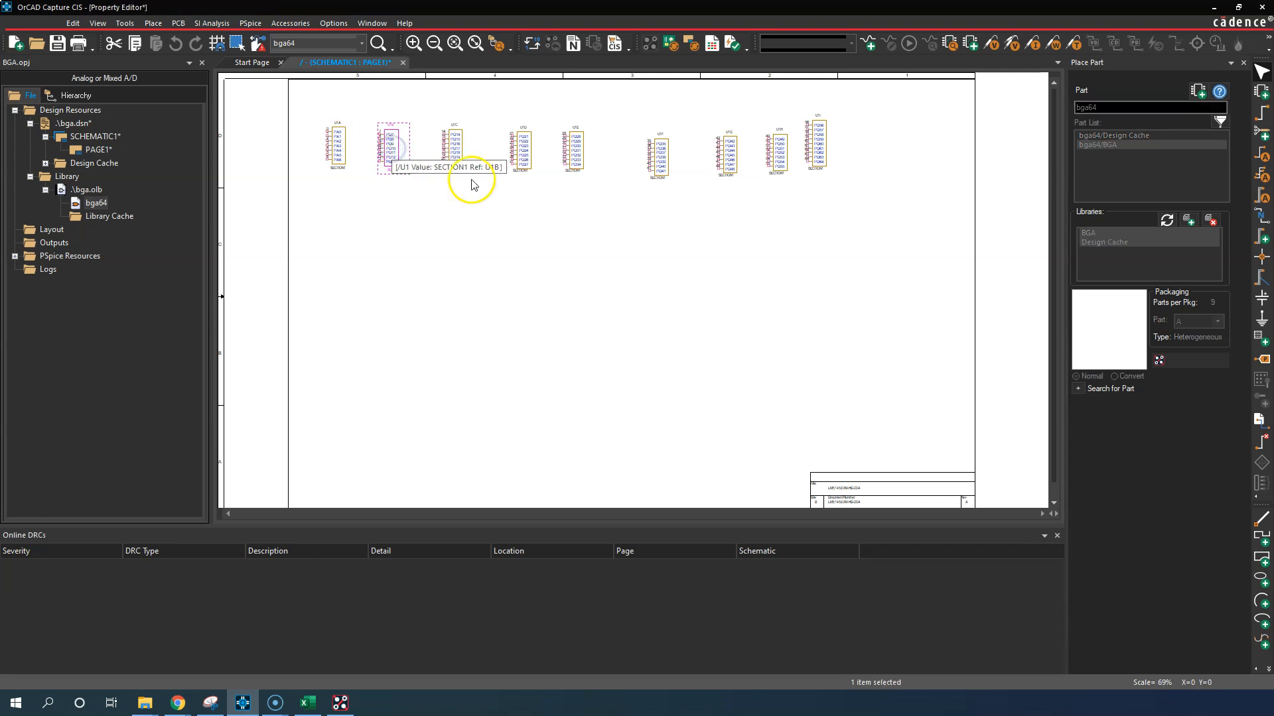
left_click_drag(761, 519, 915, 520)
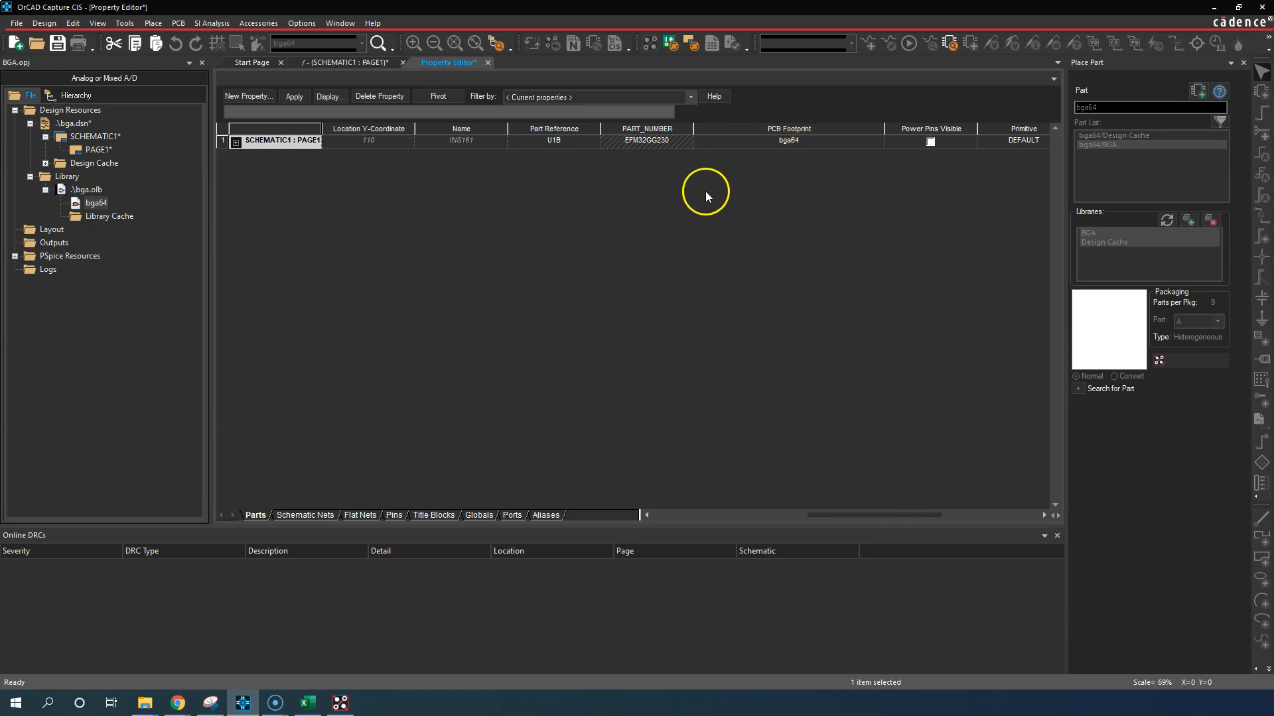
left_click(487, 62)
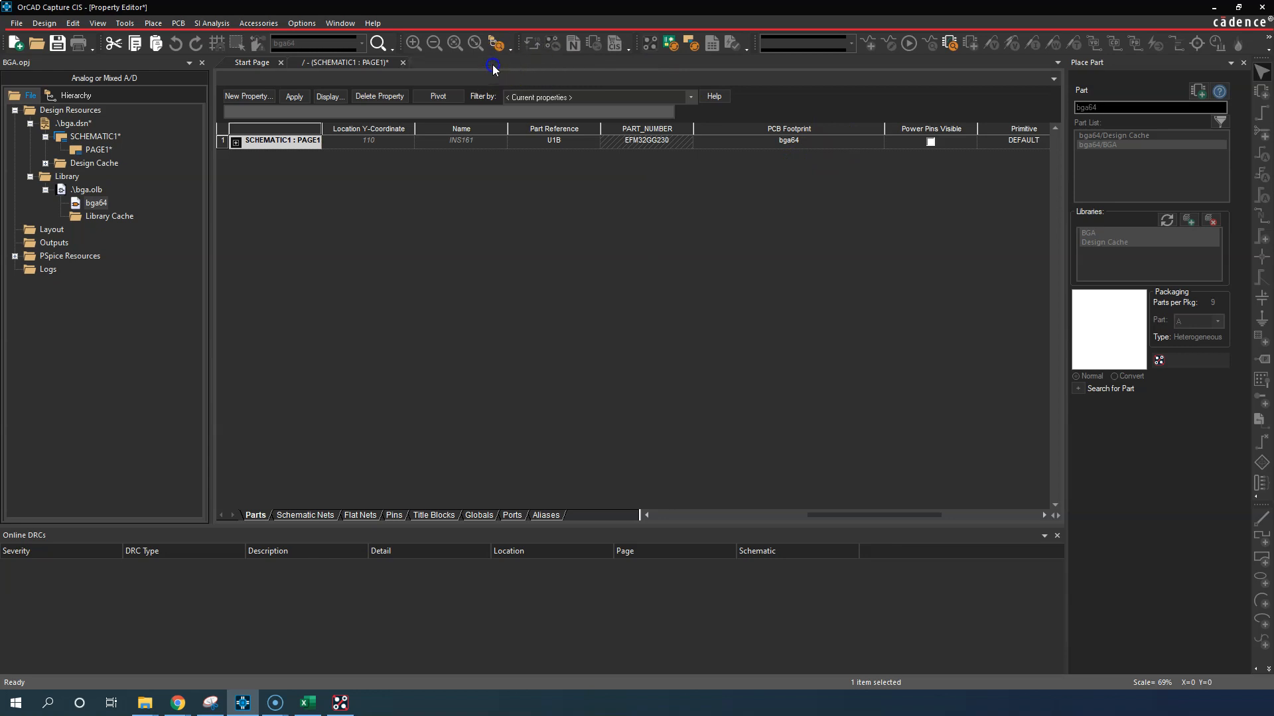
left_click(531, 198)
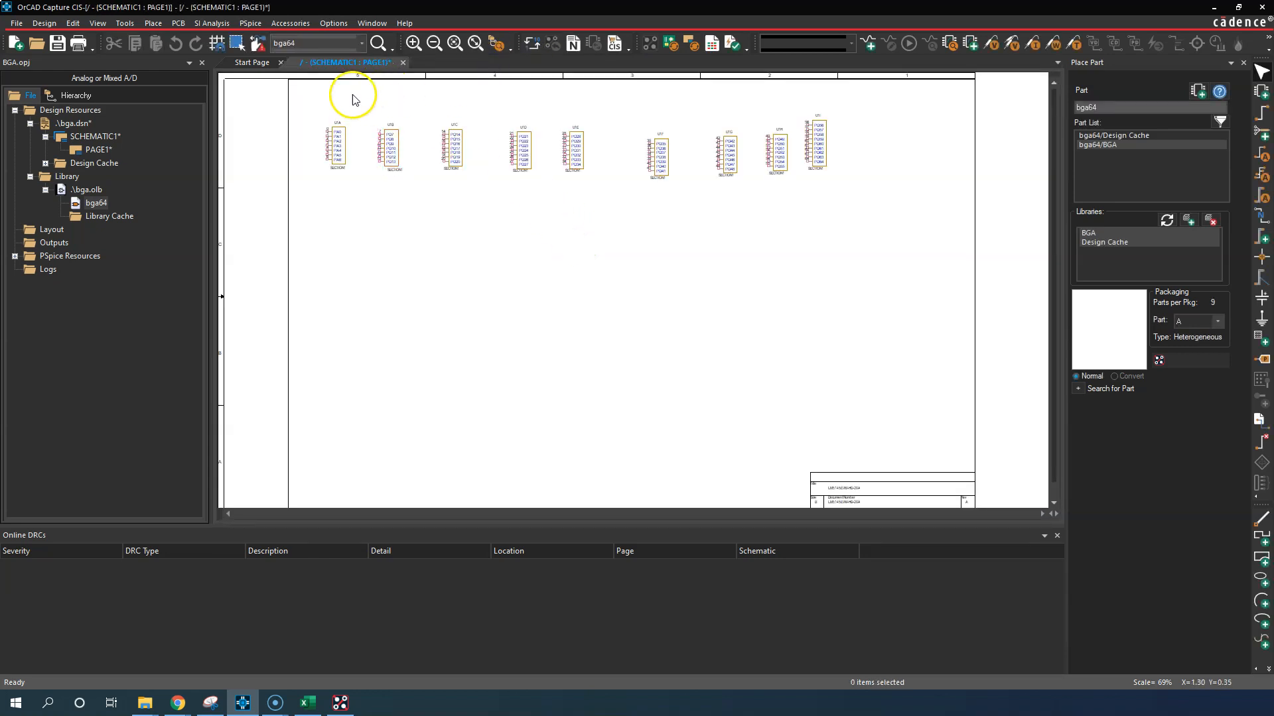
Check the PCB Footprint property of section U1A and close its properties
left_click_drag(322, 122, 564, 170)
double_click(317, 292)
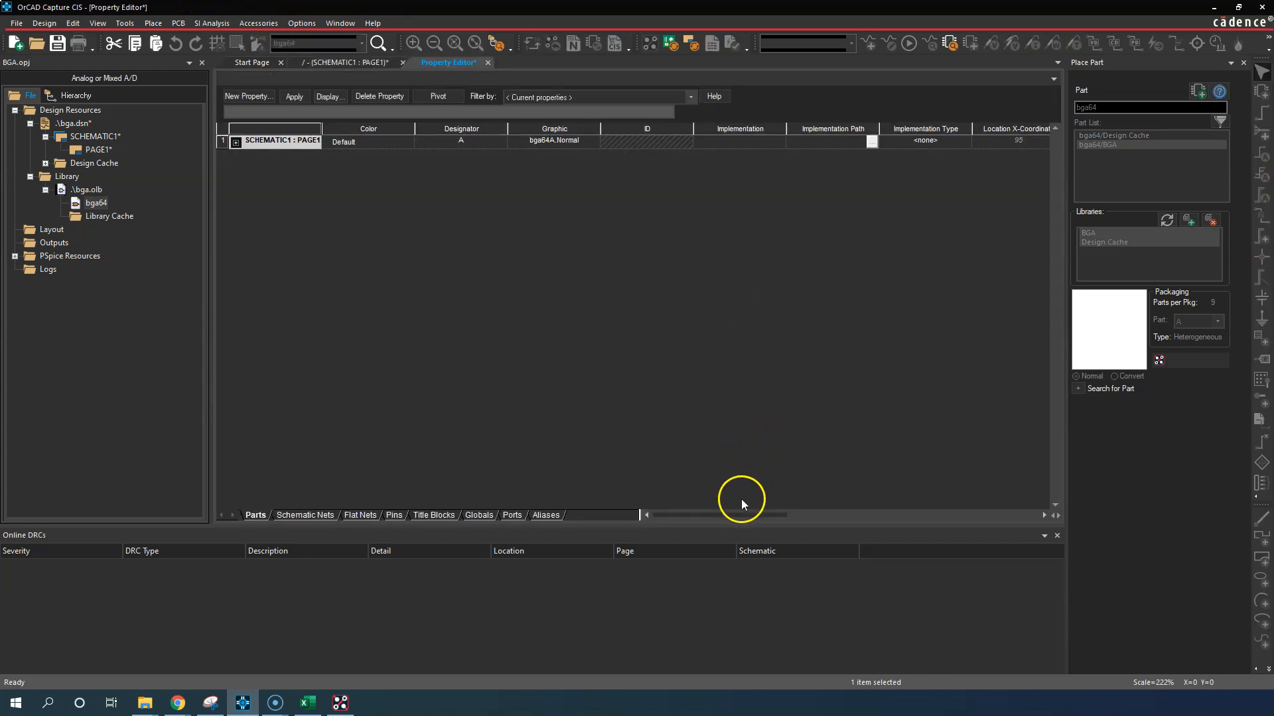
left_click_drag(734, 513, 889, 515)
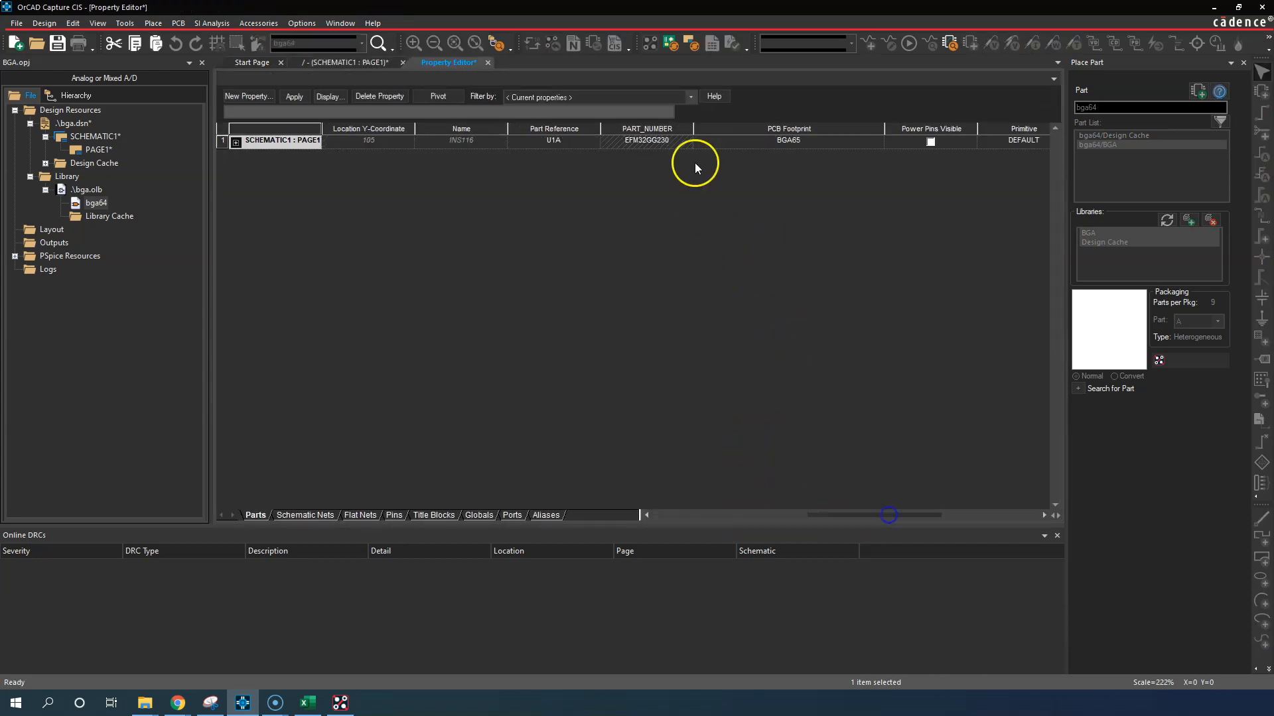
left_click(489, 63)
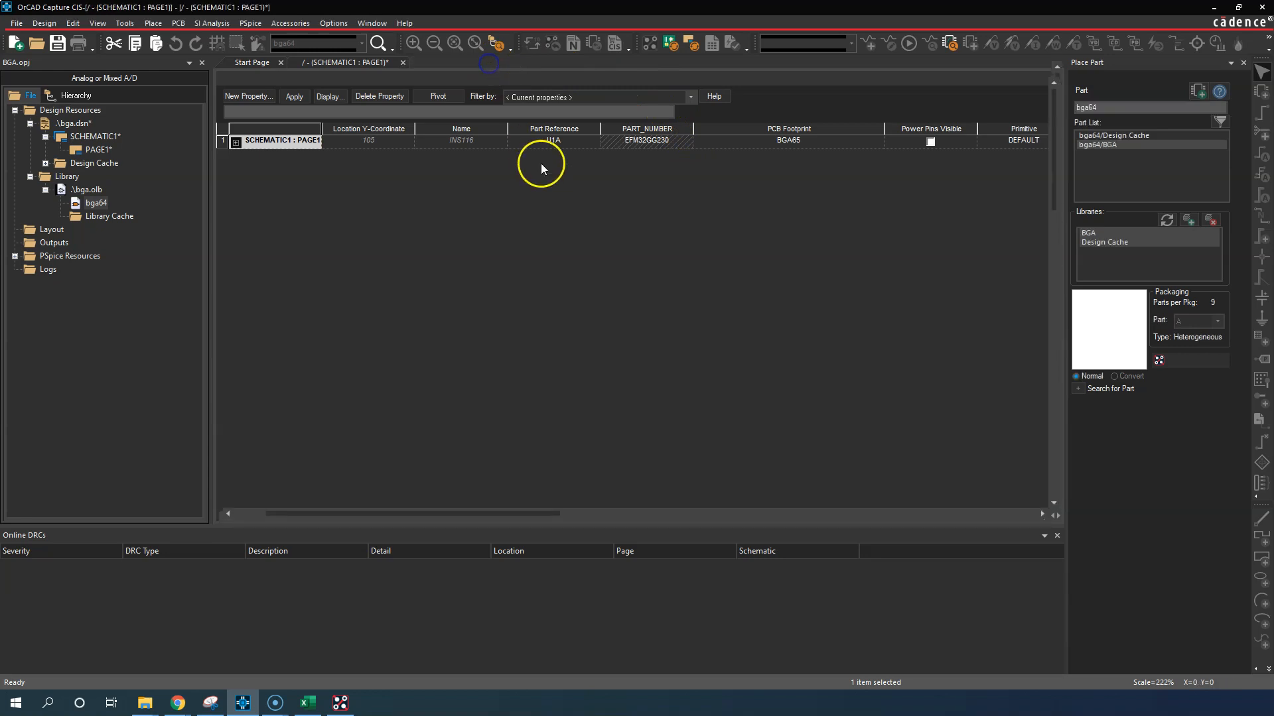
scroll(489, 187, "down", 1, "ctrl")
left_click(472, 140)
left_click(316, 187)
left_click(97, 204)
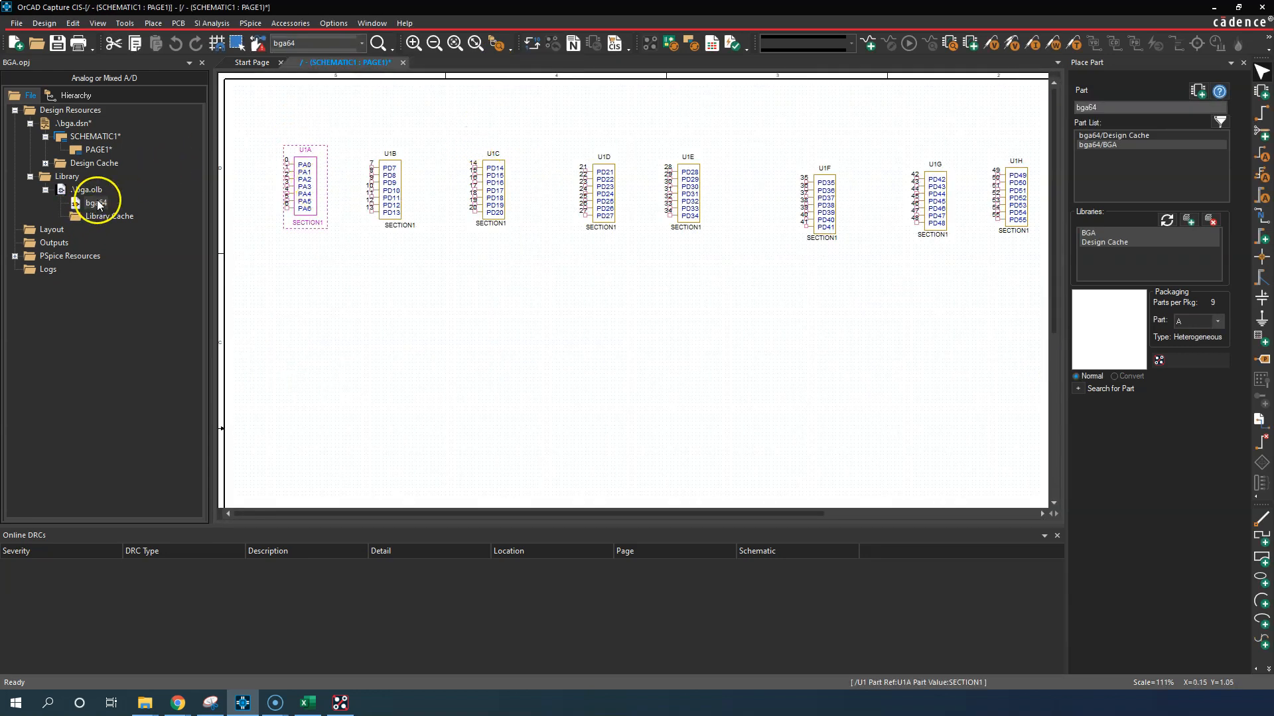
left_click(1147, 342)
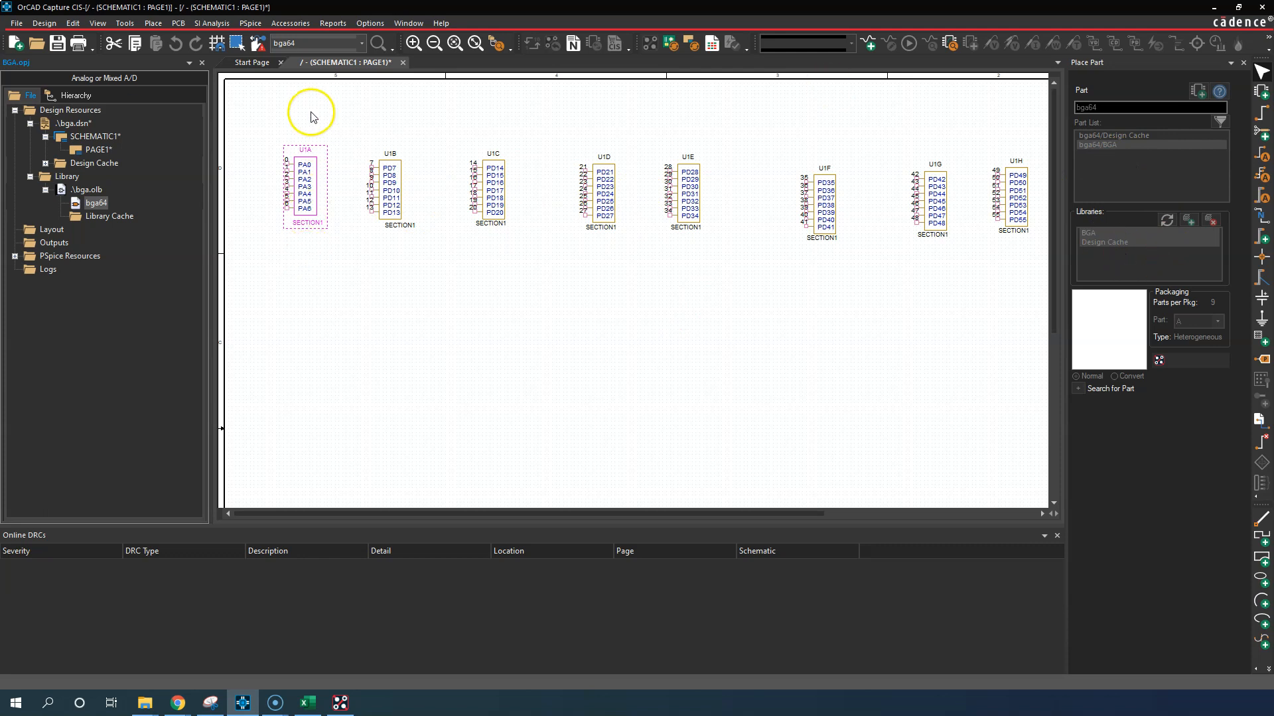
right_click(101, 204)
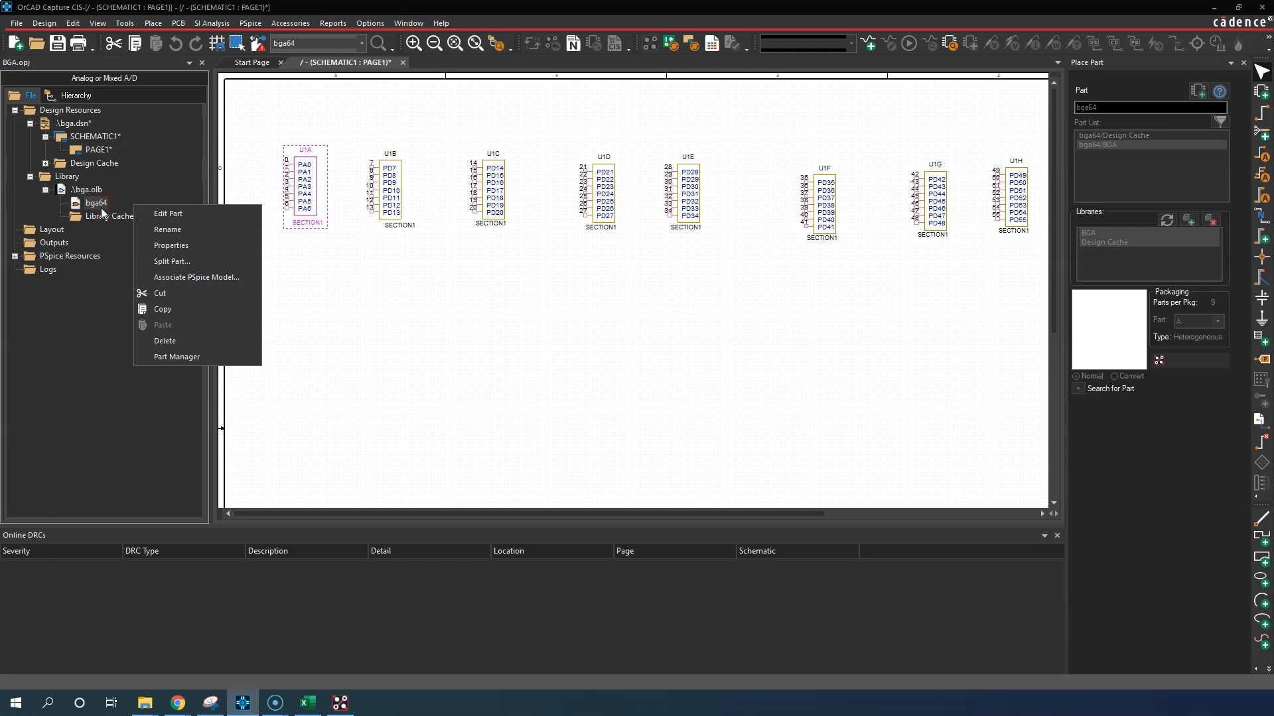
left_click(94, 195)
Update the bga64 part in the design cache, agreeing to clear the undo history and save the whole design
left_click(45, 163)
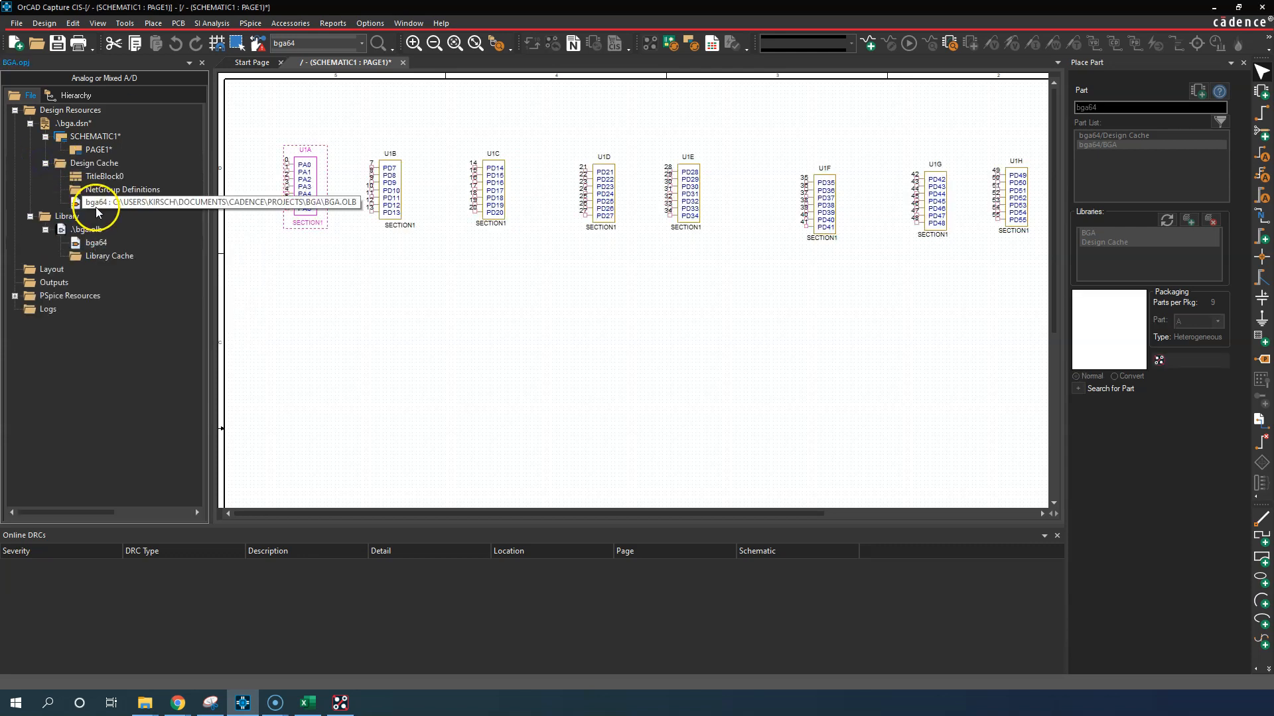
right_click(114, 203)
left_click(187, 227)
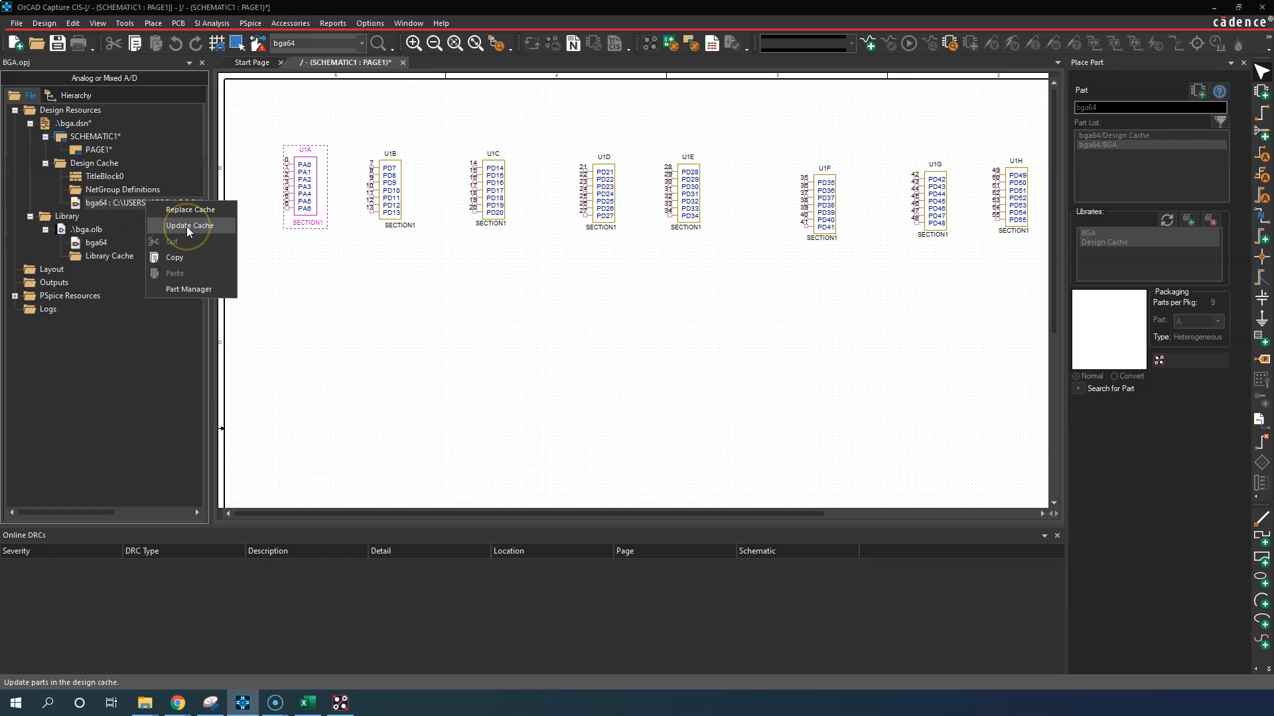
left_click(188, 227)
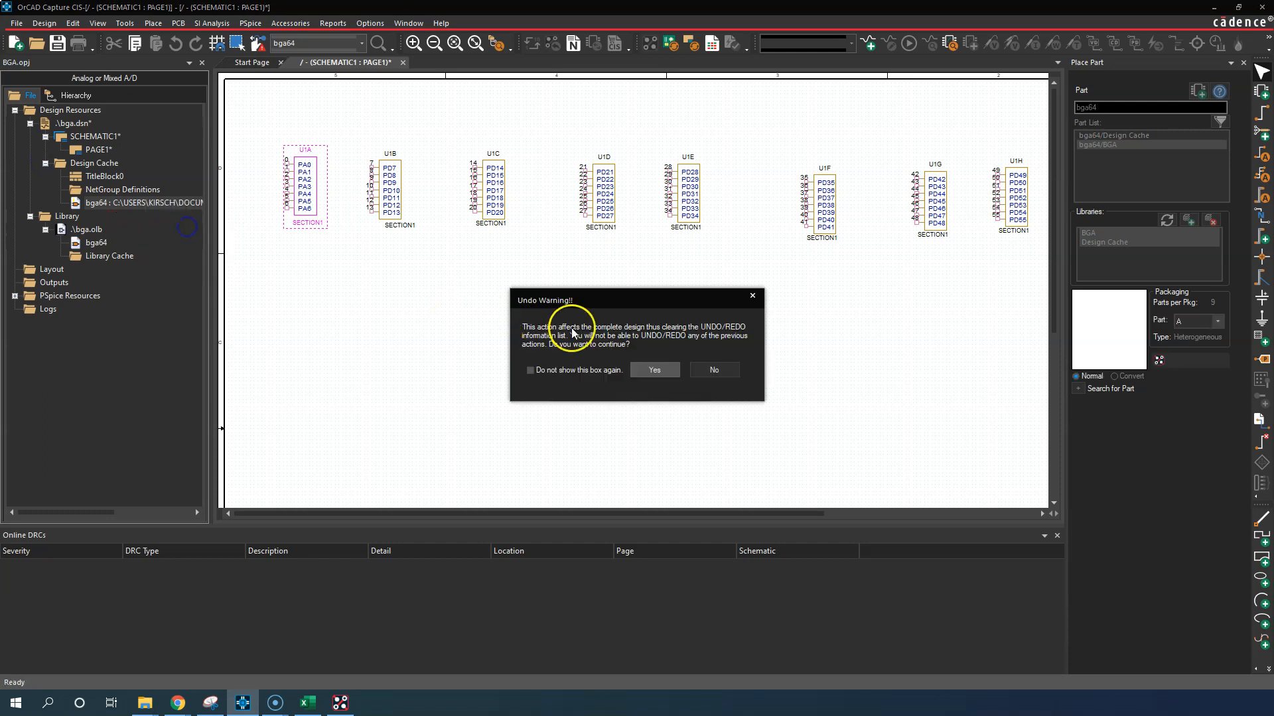
left_click(637, 371)
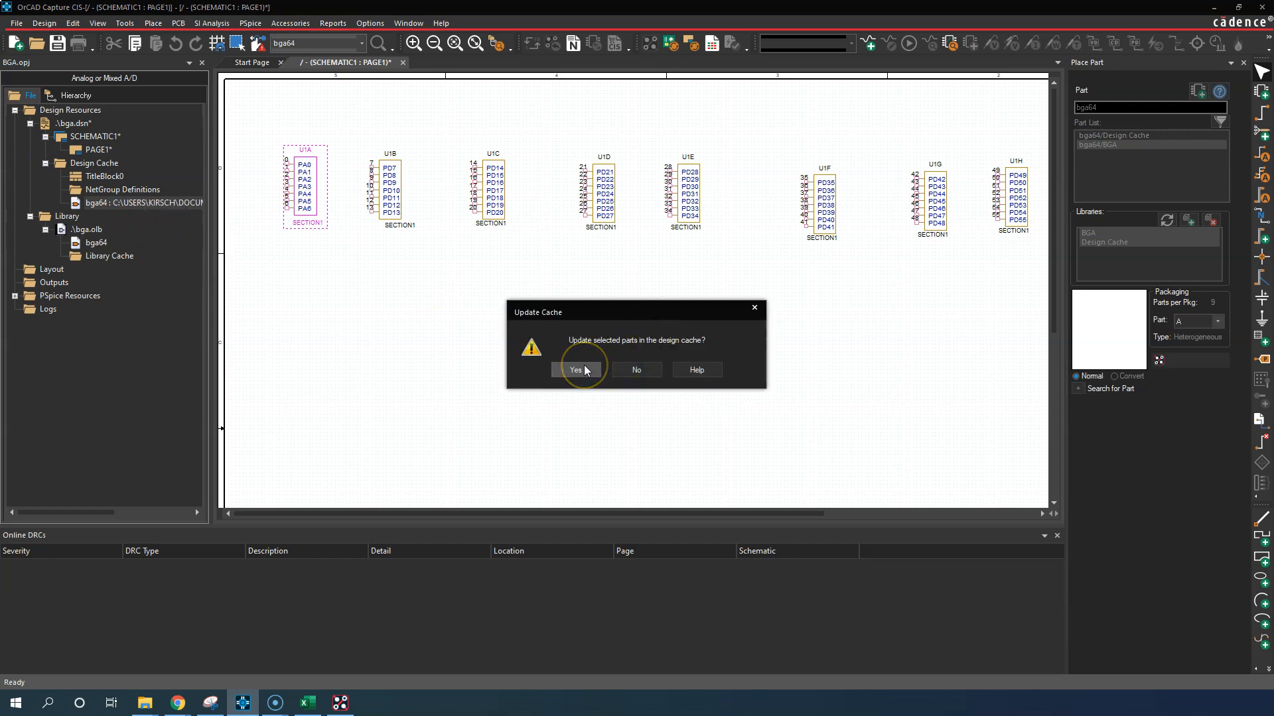
left_click(583, 369)
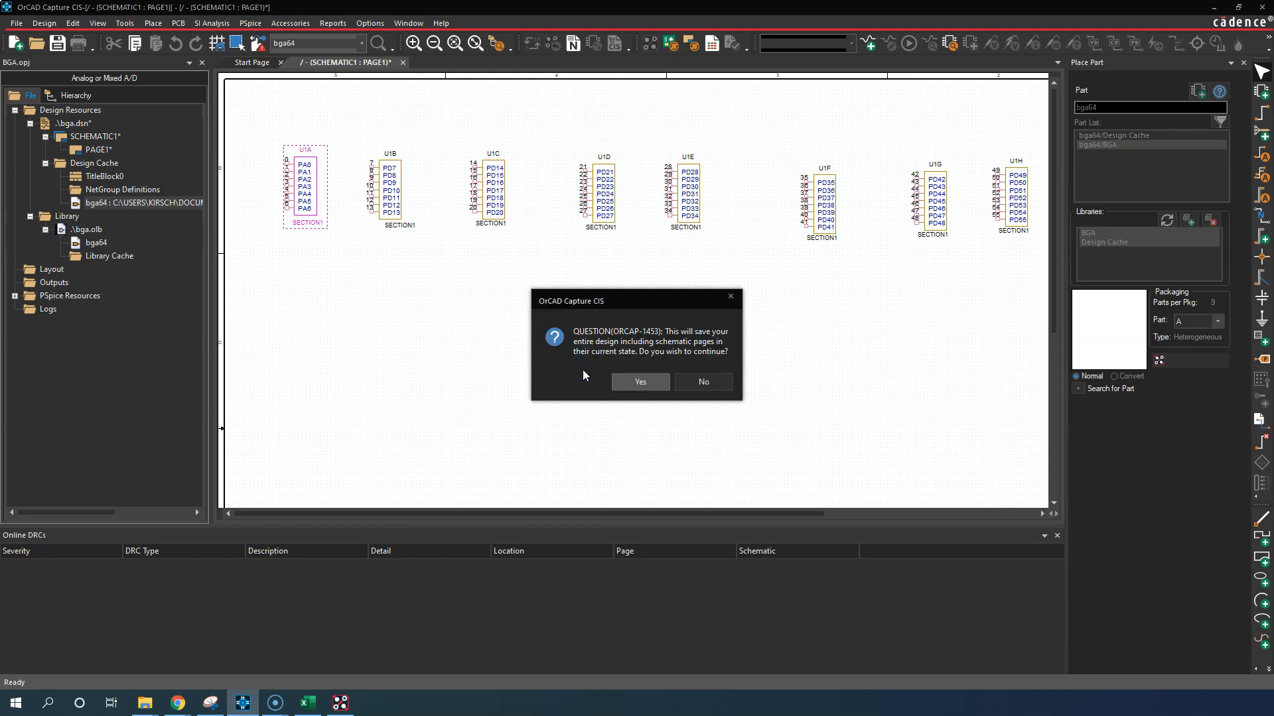
left_click(639, 381)
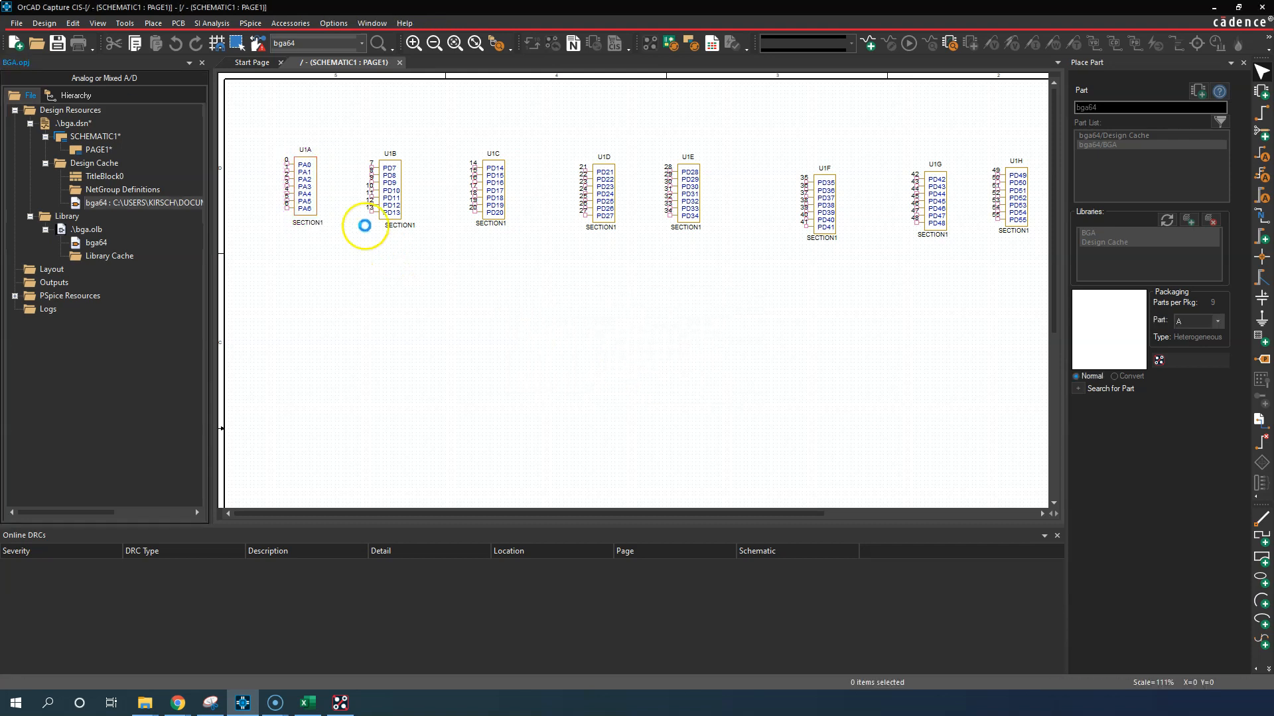
Check section U1A's PCB Footprint in its instance properties and in the part editor, closing both without changes
double_click(317, 197)
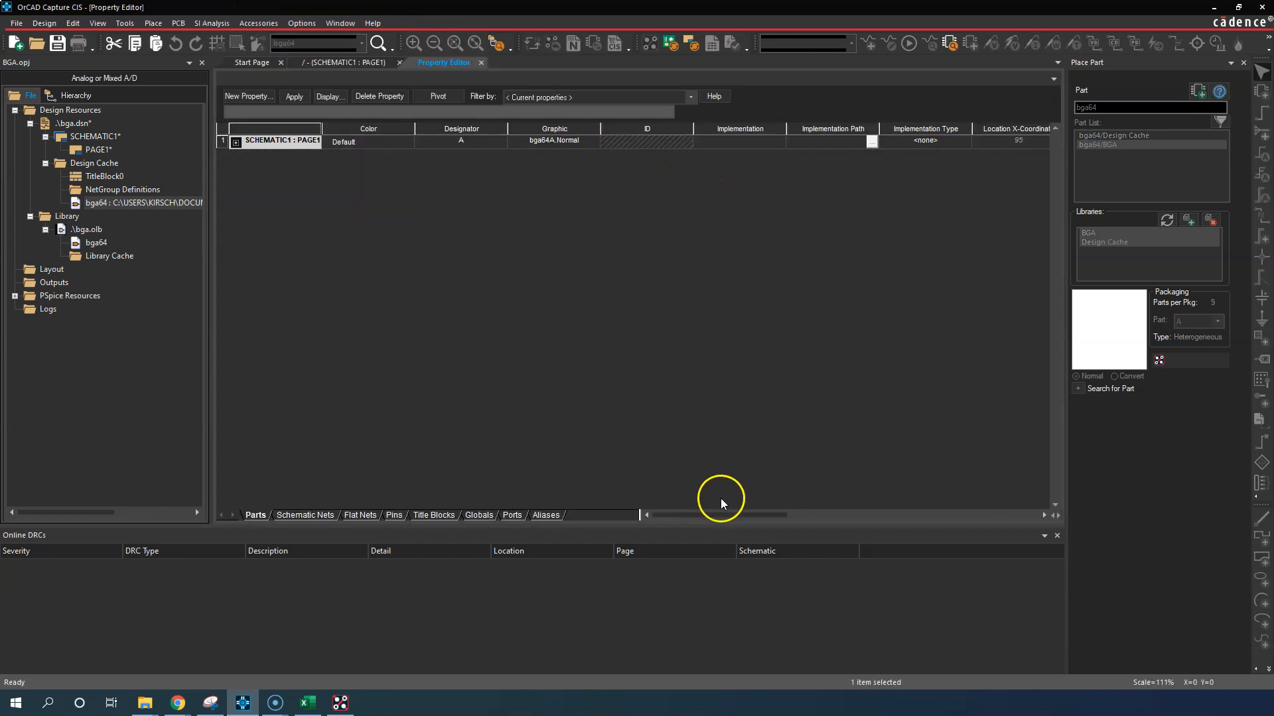
left_click_drag(716, 512, 871, 523)
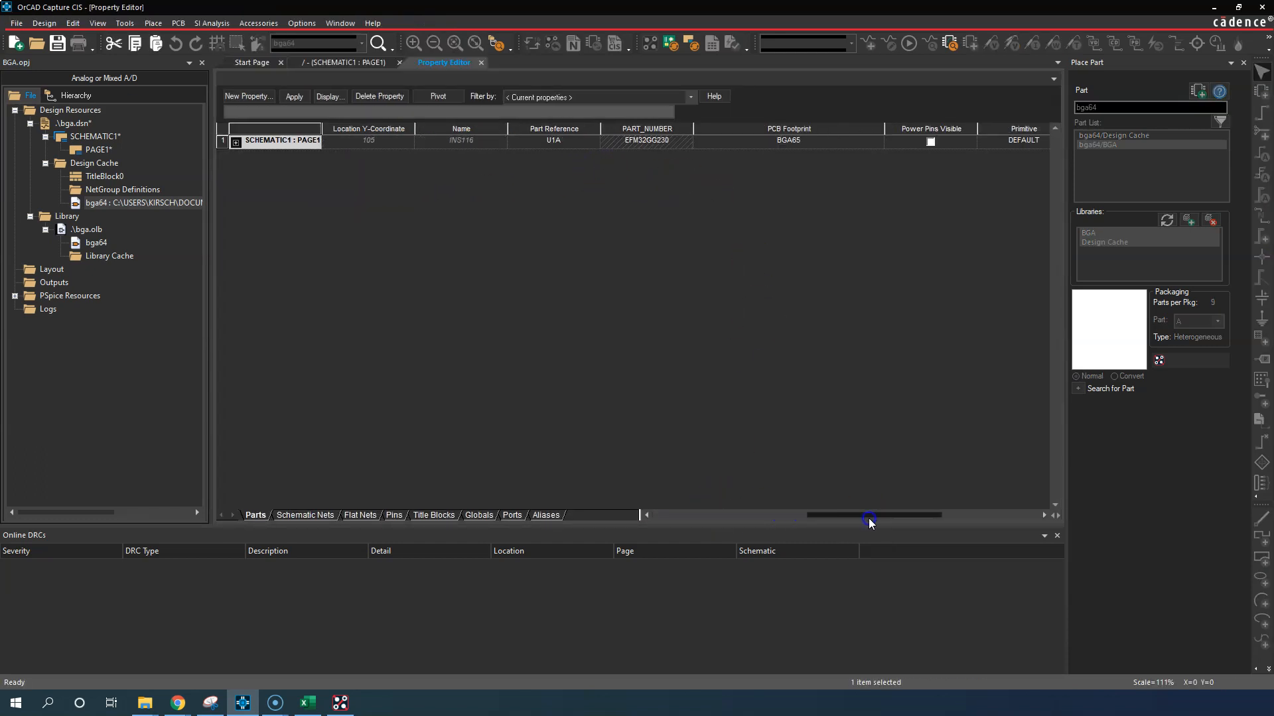
left_click(482, 63)
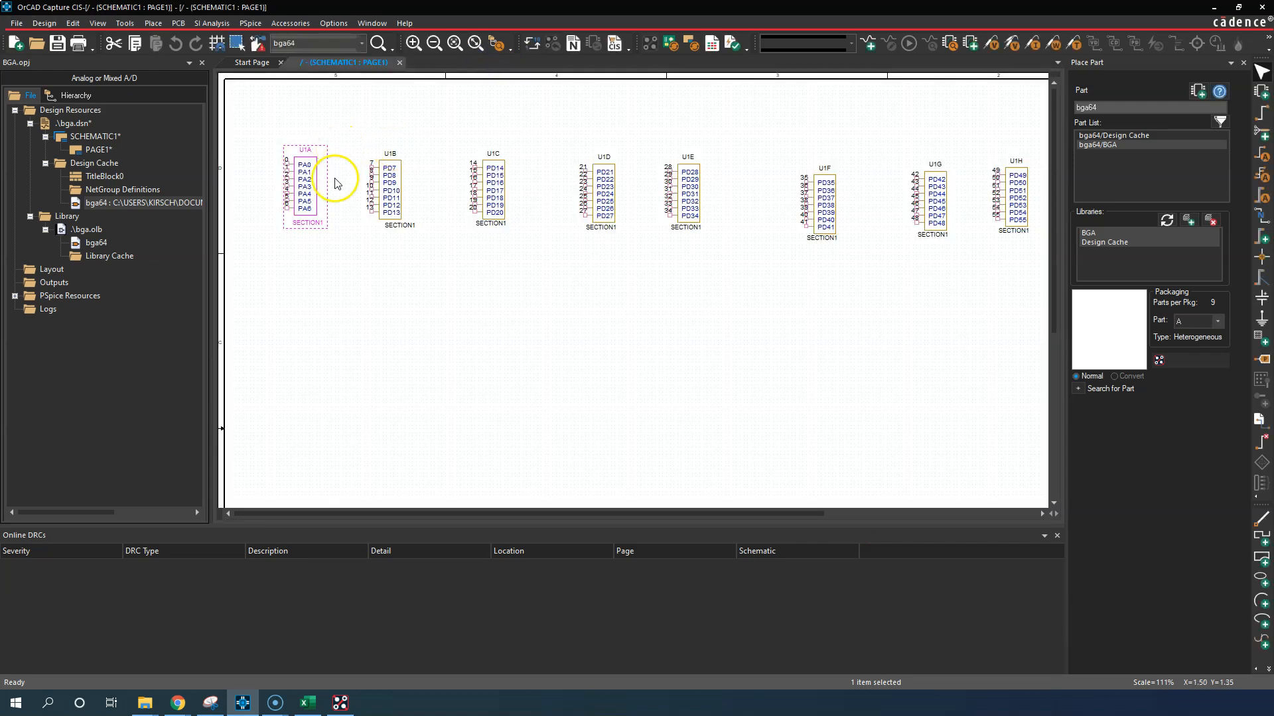
right_click(313, 198)
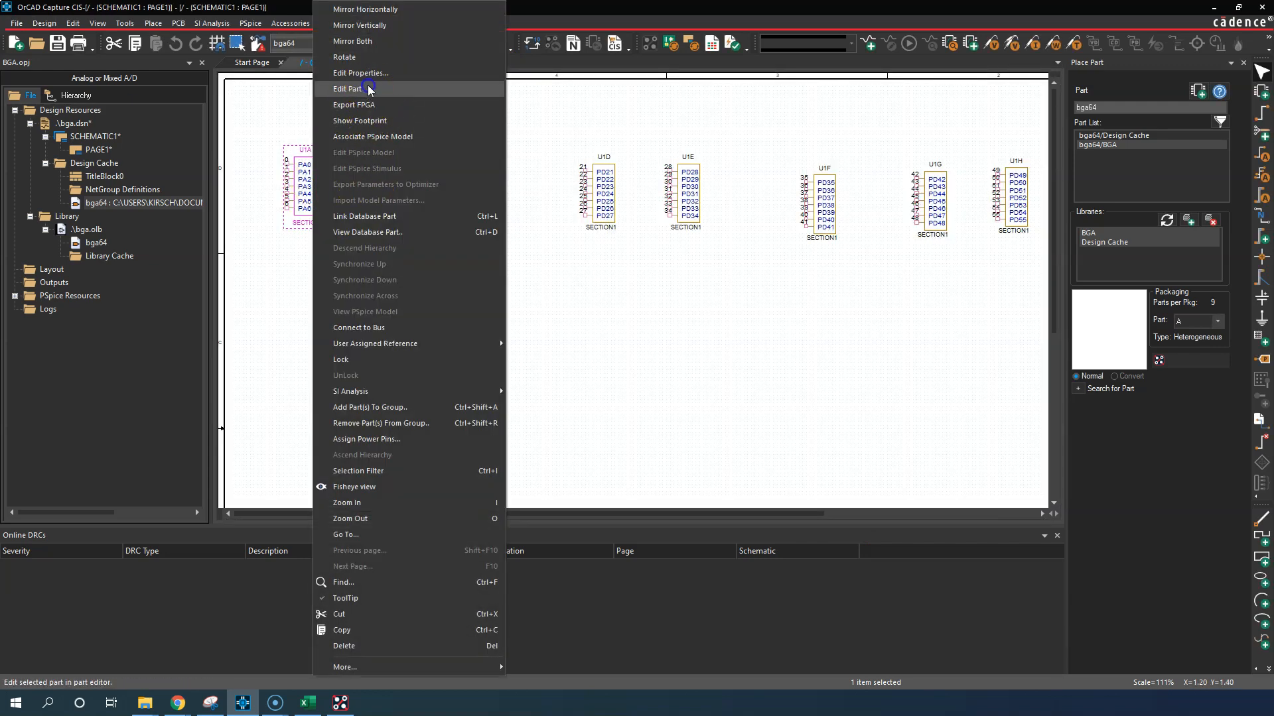
left_click(412, 89)
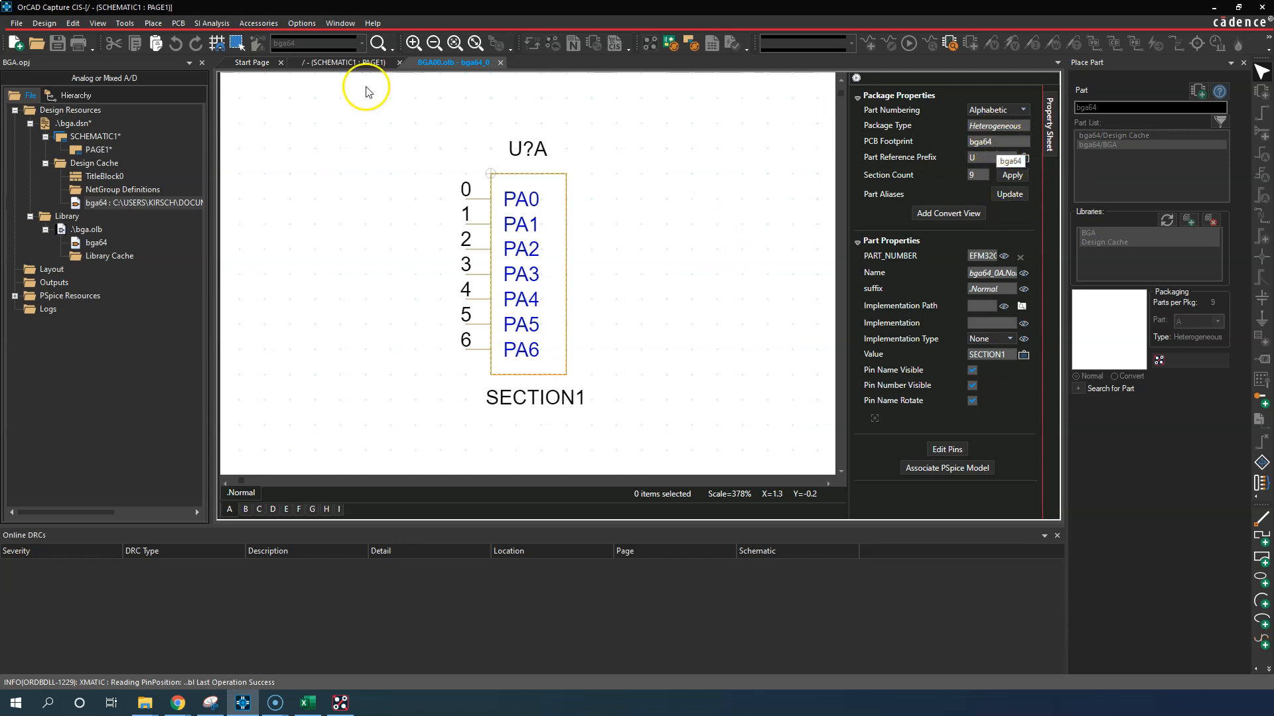
left_click(500, 62)
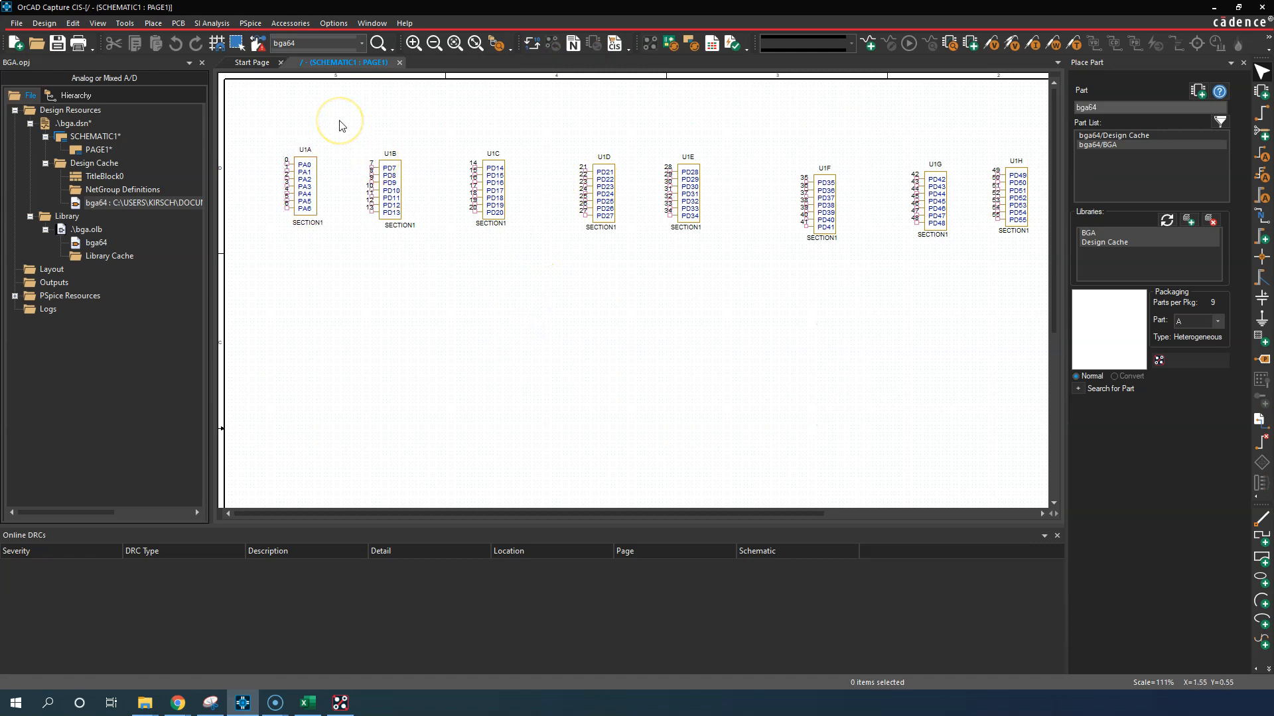
Delete all nine bga64 sections from the schematic page and refresh the part libraries
scroll(340, 124, "down", 2, "ctrl")
left_click_drag(330, 108, 897, 206)
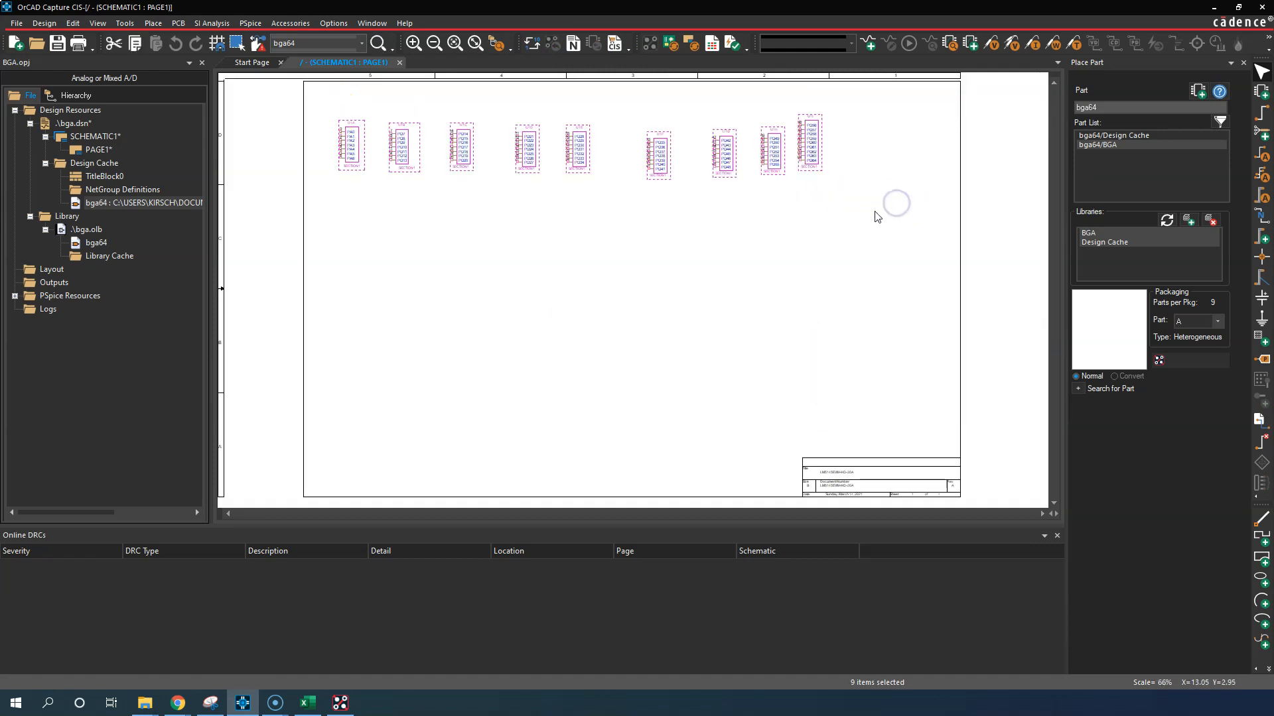
key("Delete")
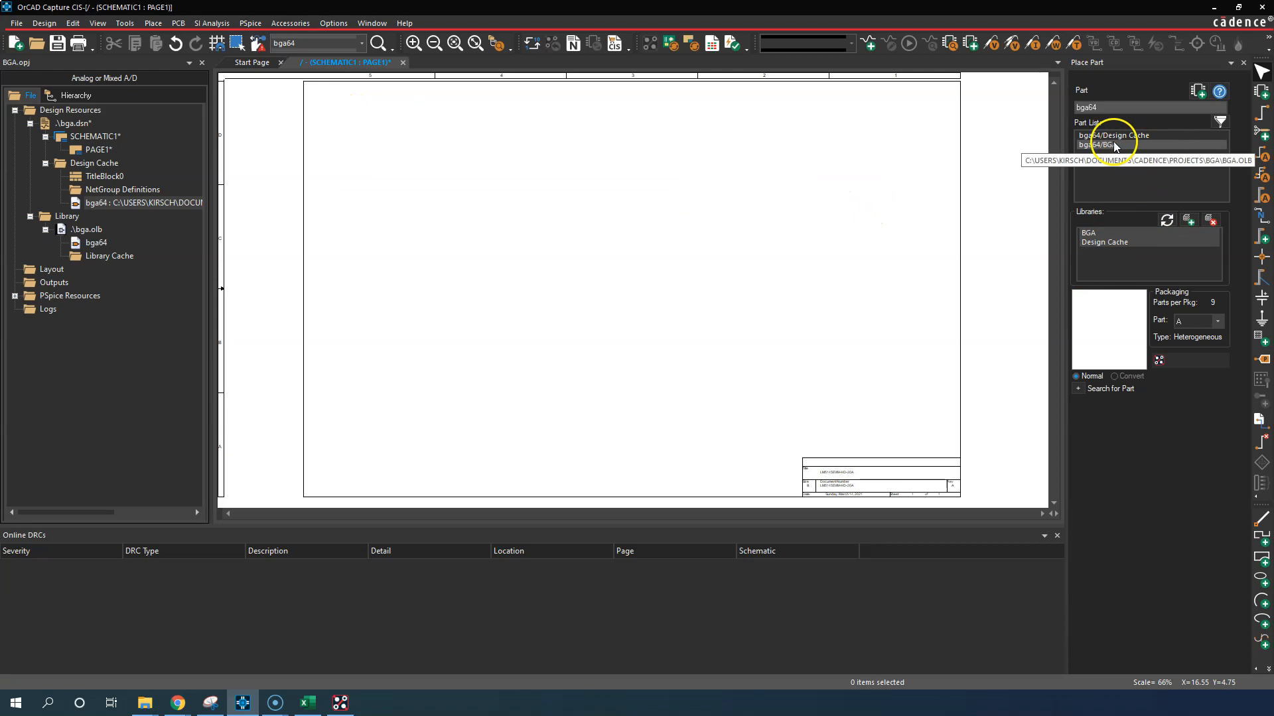
left_click(1165, 222)
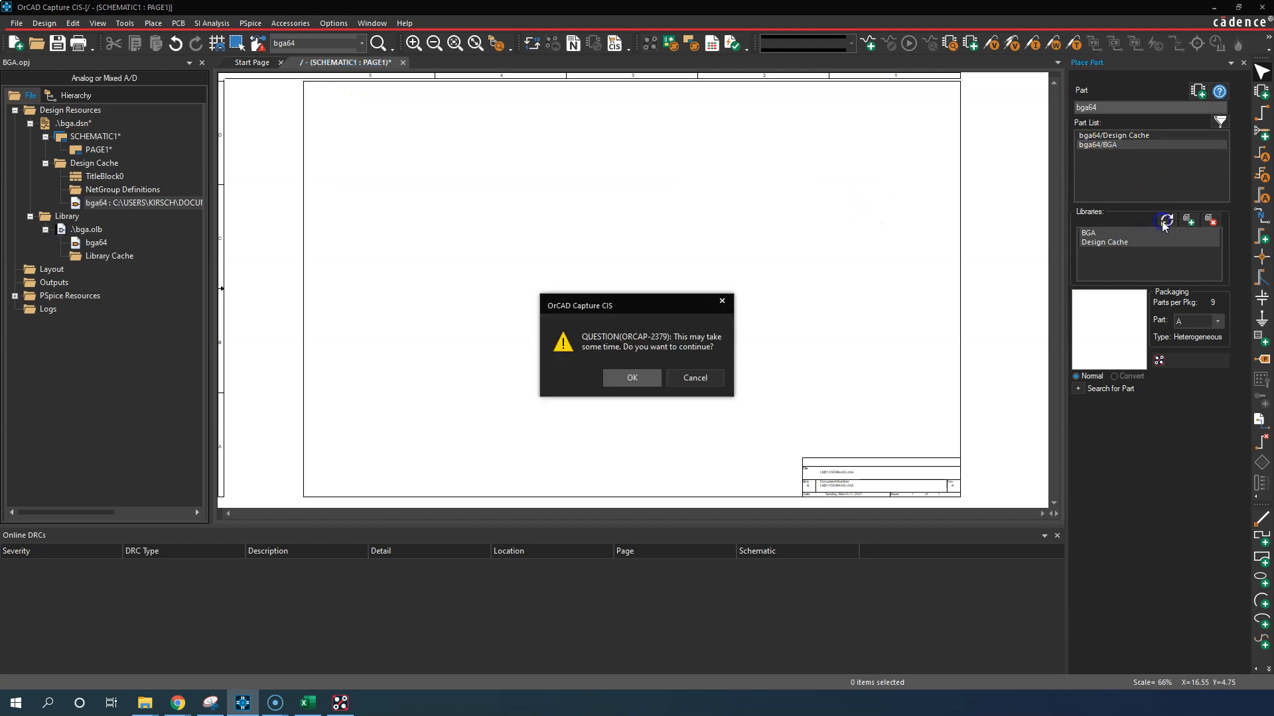
left_click(632, 378)
Place sections A to I of bga64 from the BGA library, eight in a row and the ninth below the row's last section
left_click(1111, 144)
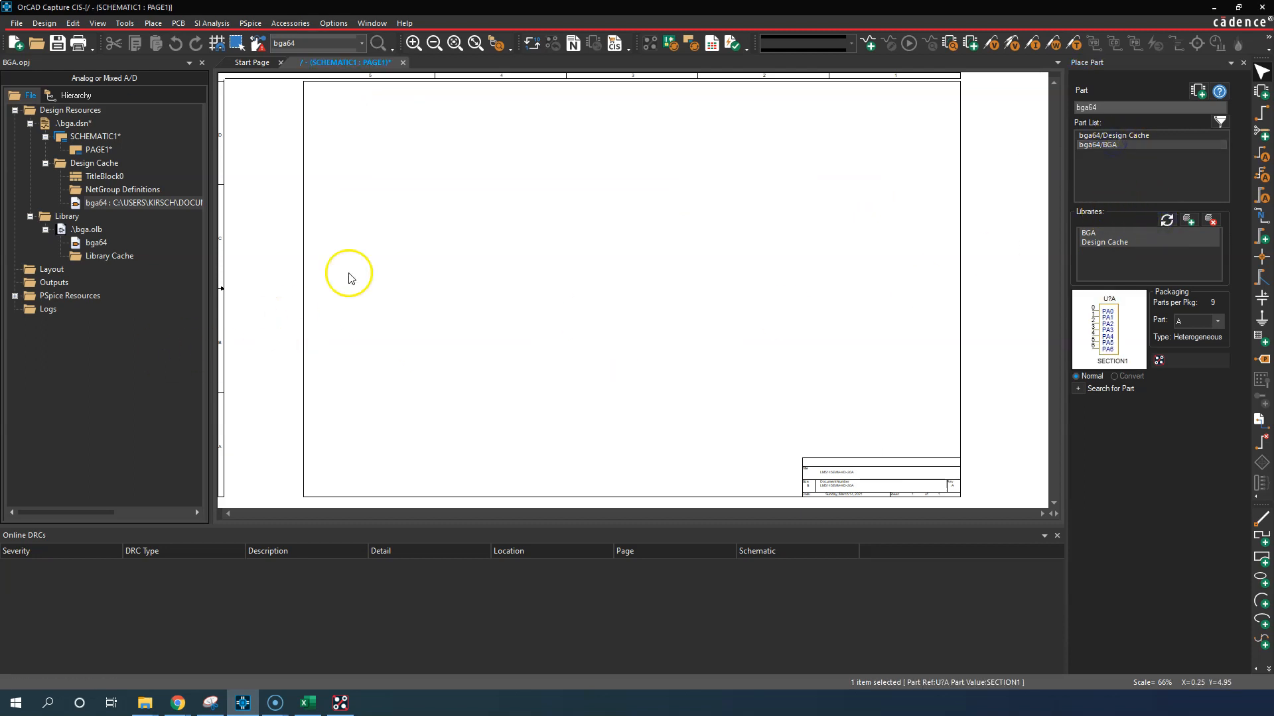
left_click(431, 159)
left_click(493, 160)
left_click(556, 158)
left_click(627, 158)
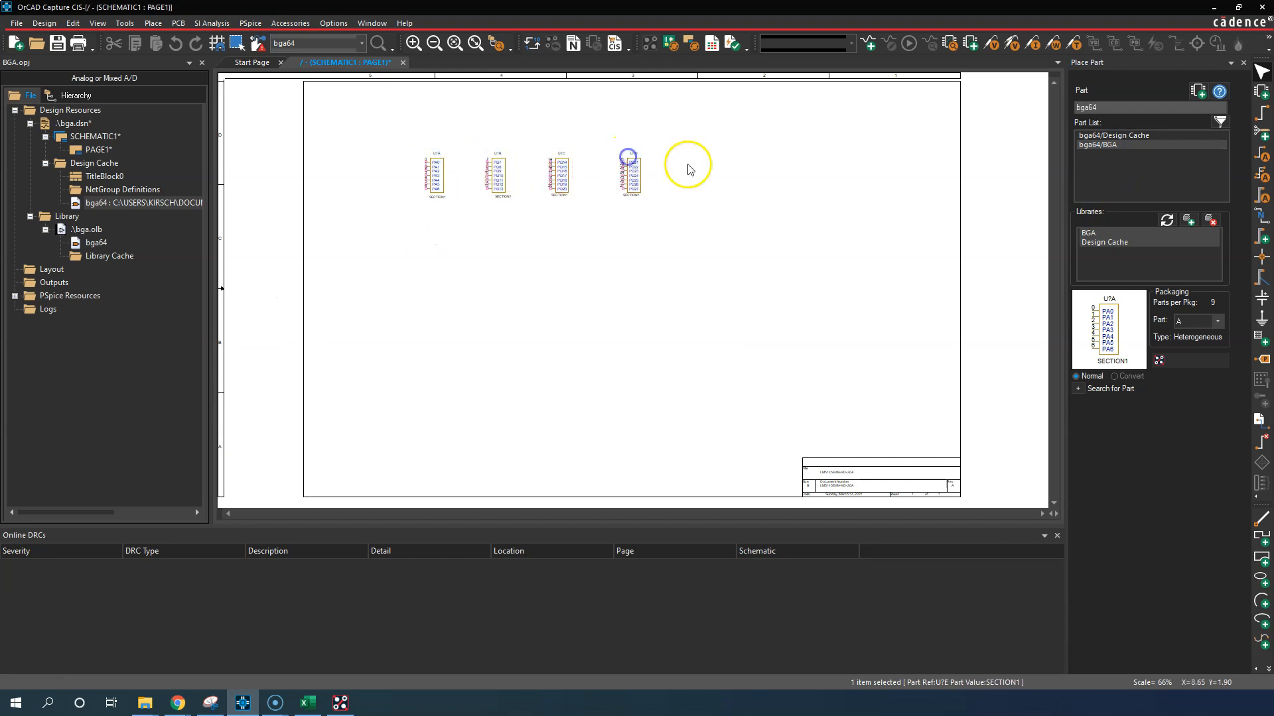
left_click(714, 163)
left_click(781, 156)
left_click(834, 159)
left_click(882, 156)
left_click(886, 247)
left_click(758, 259)
right_click(663, 274)
left_click(680, 269)
key("Delete")
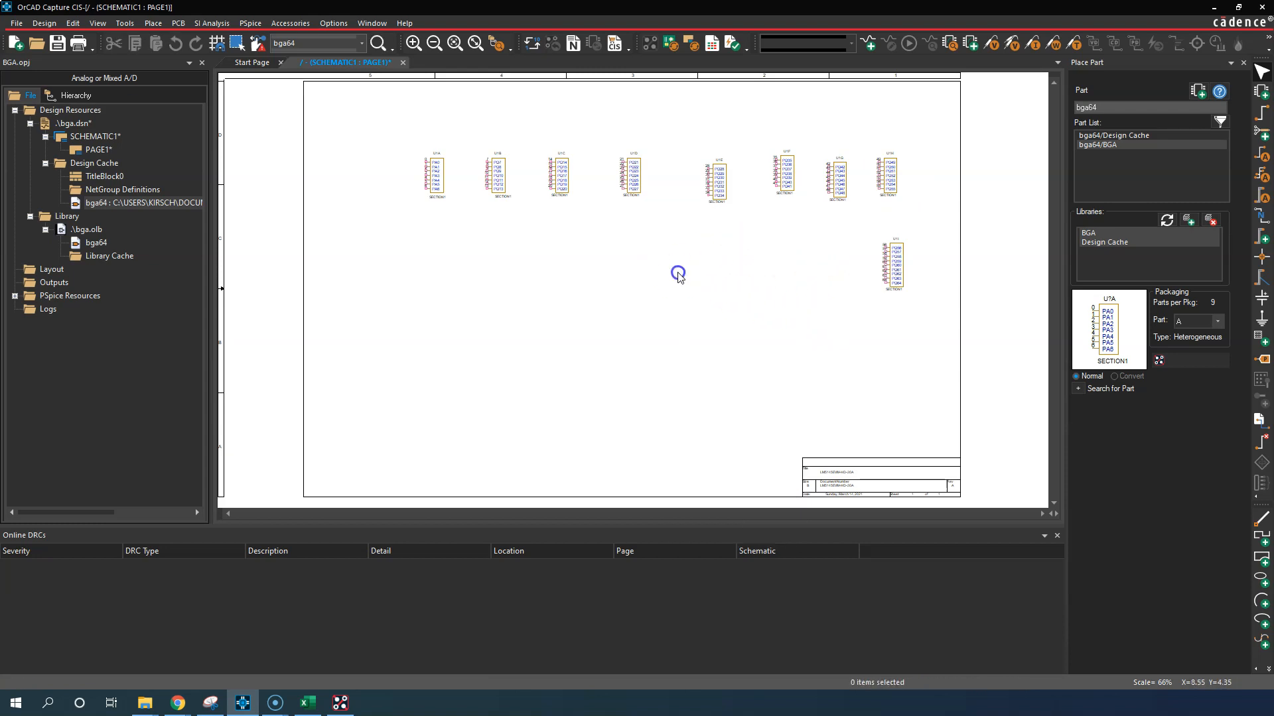
Try to create a new PCB layout for board allegro\bga.brd, and locate the reported pin number error on the schematic
left_click(178, 24)
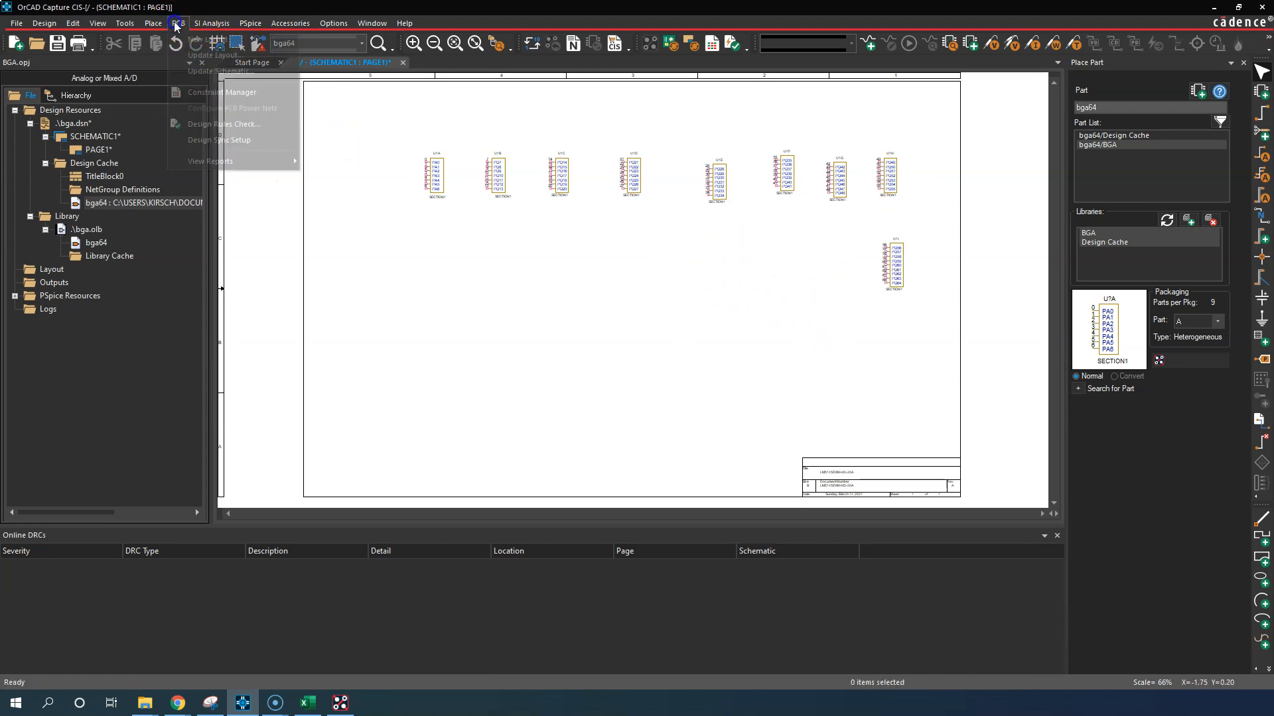
left_click(217, 38)
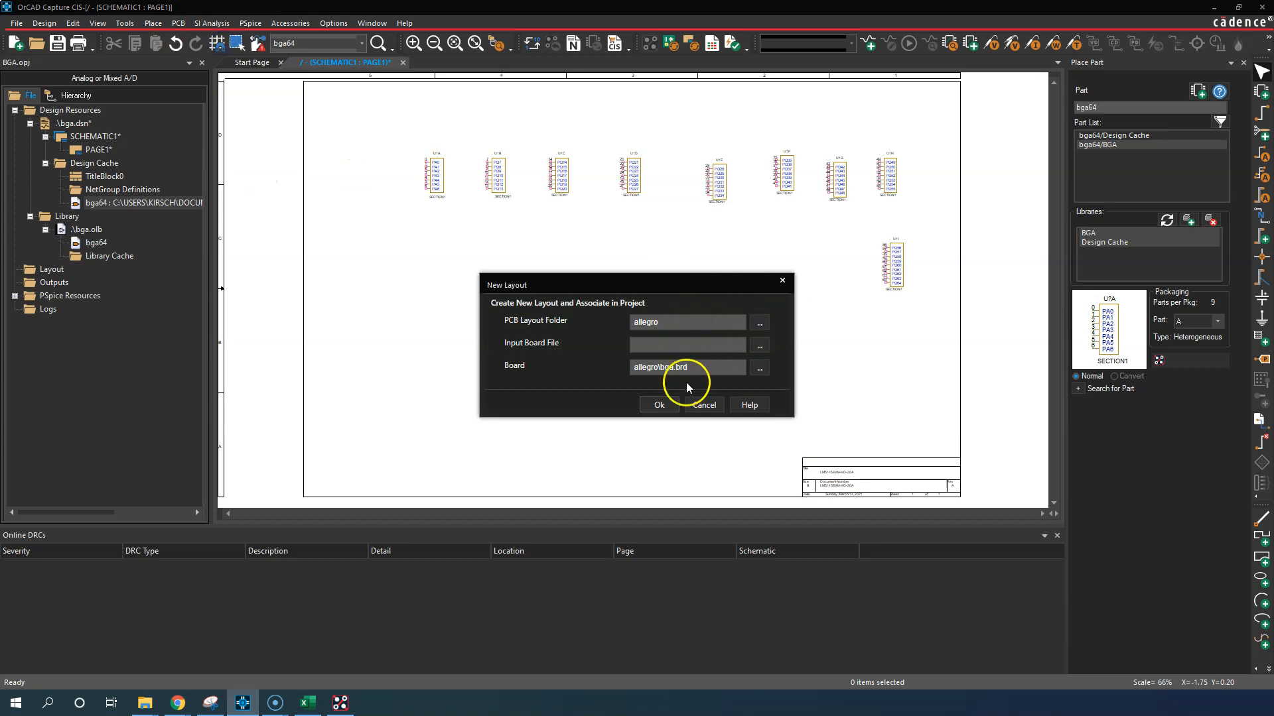
left_click(660, 405)
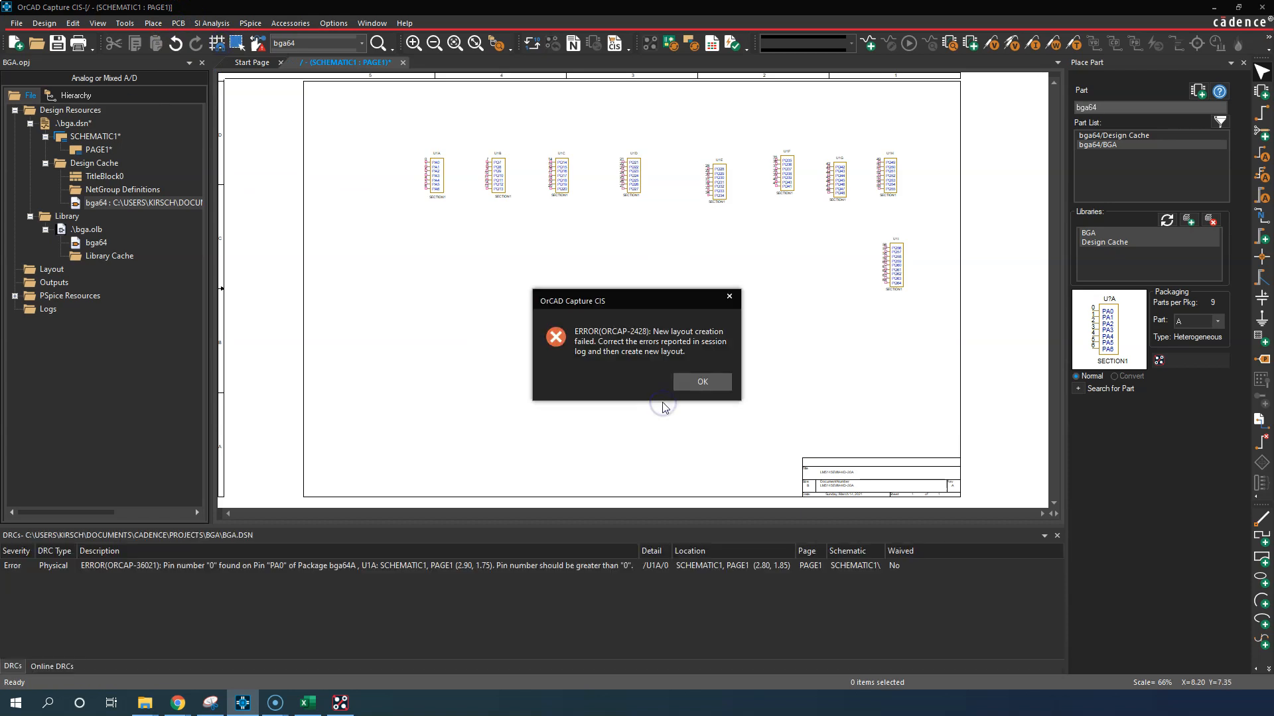
left_click(702, 382)
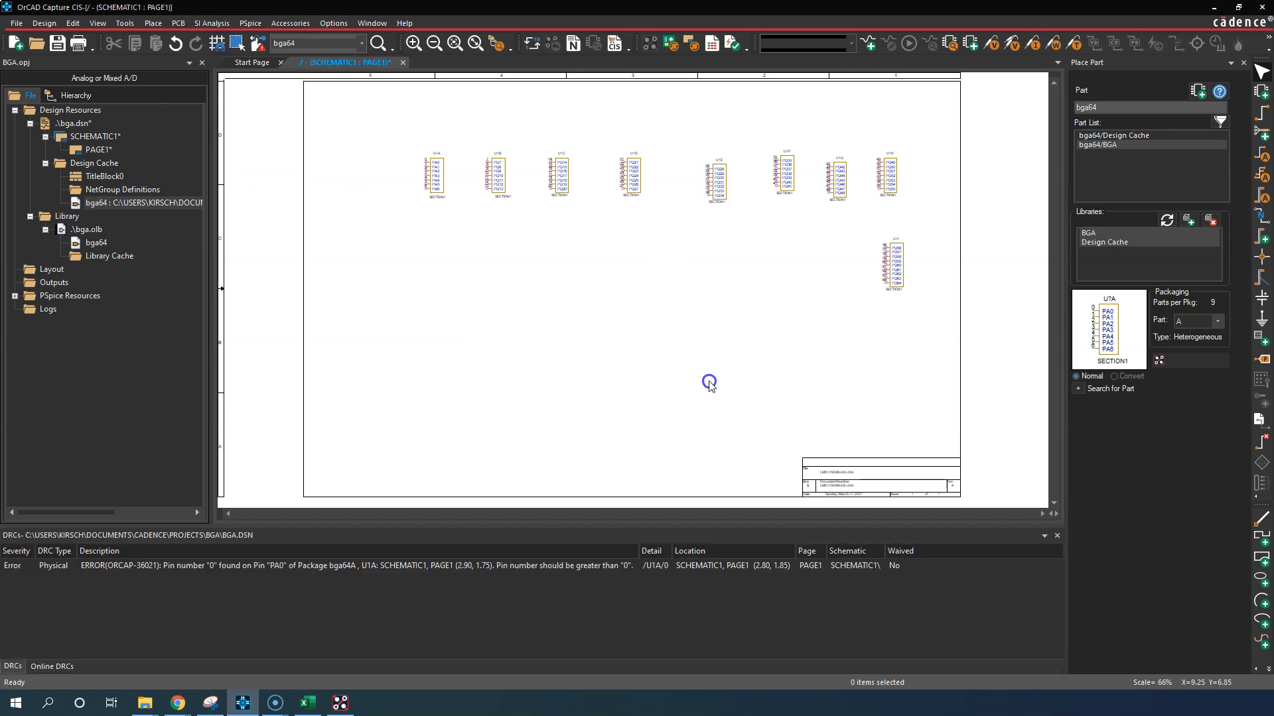
left_click(285, 567)
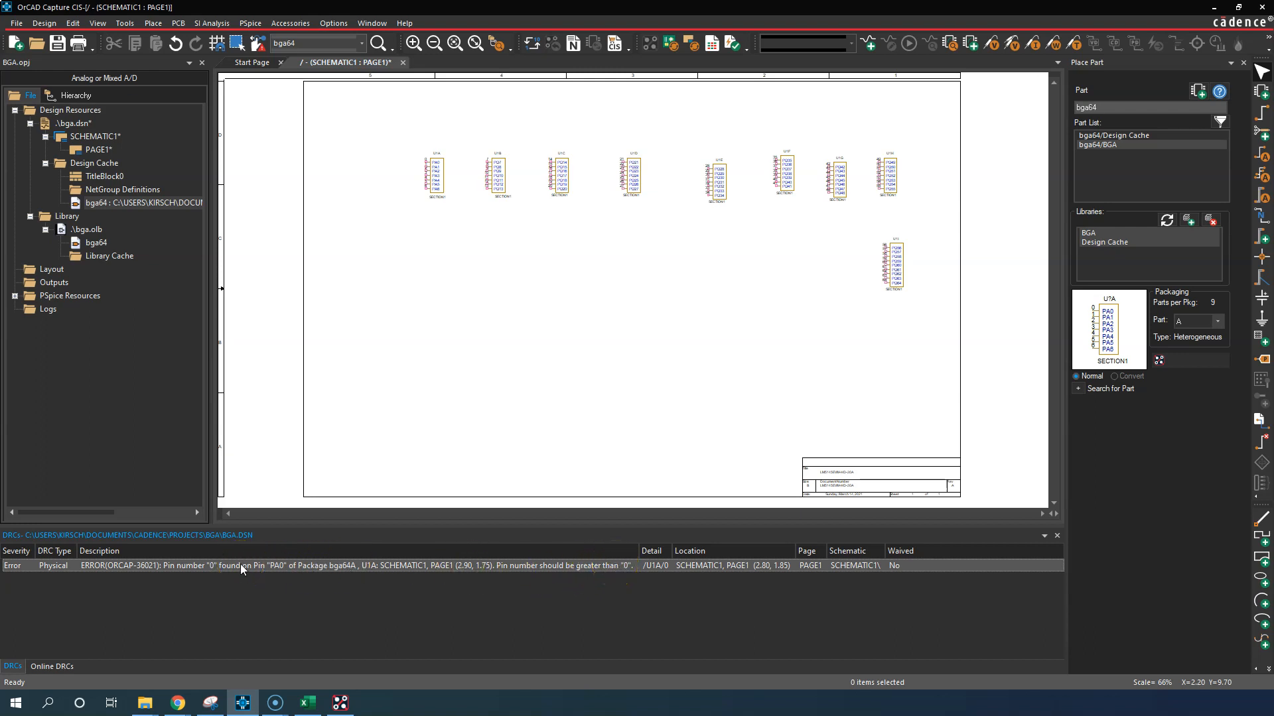
double_click(357, 567)
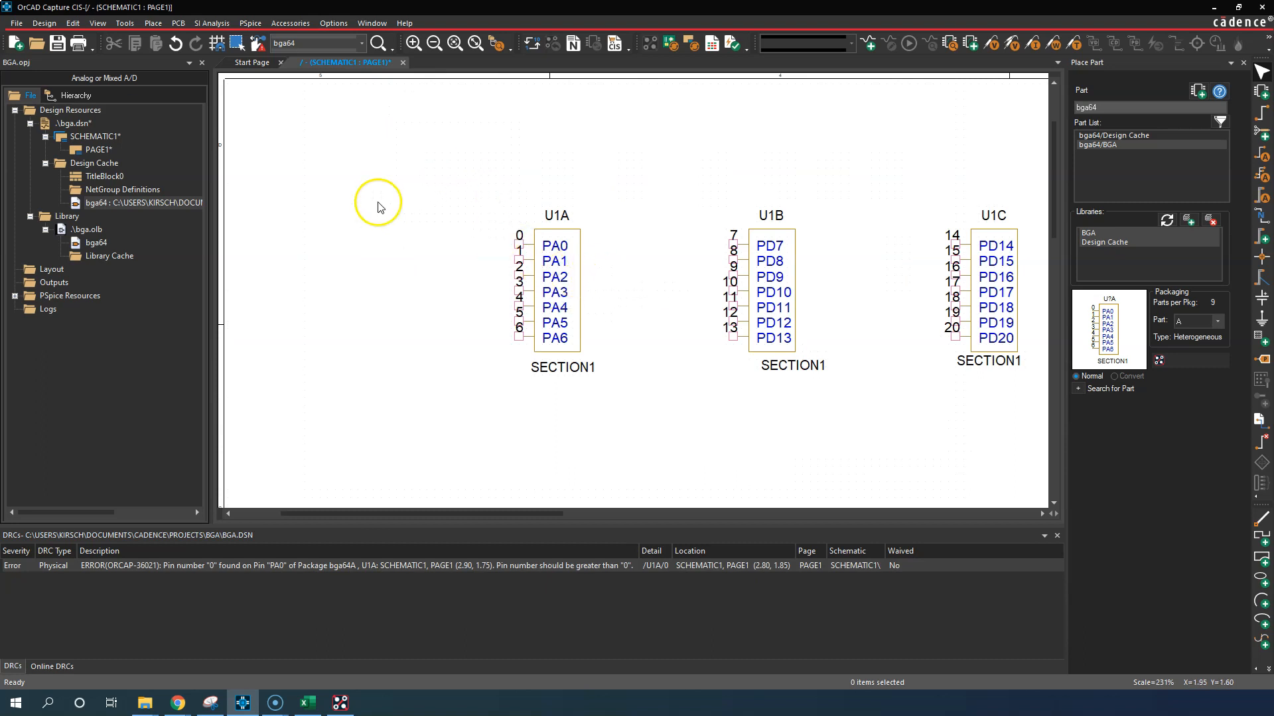
Delete pin 0 (PA0) from section A of the bga64 library part, save it, check section I, and close the part editor
right_click(100, 243)
left_click(164, 260)
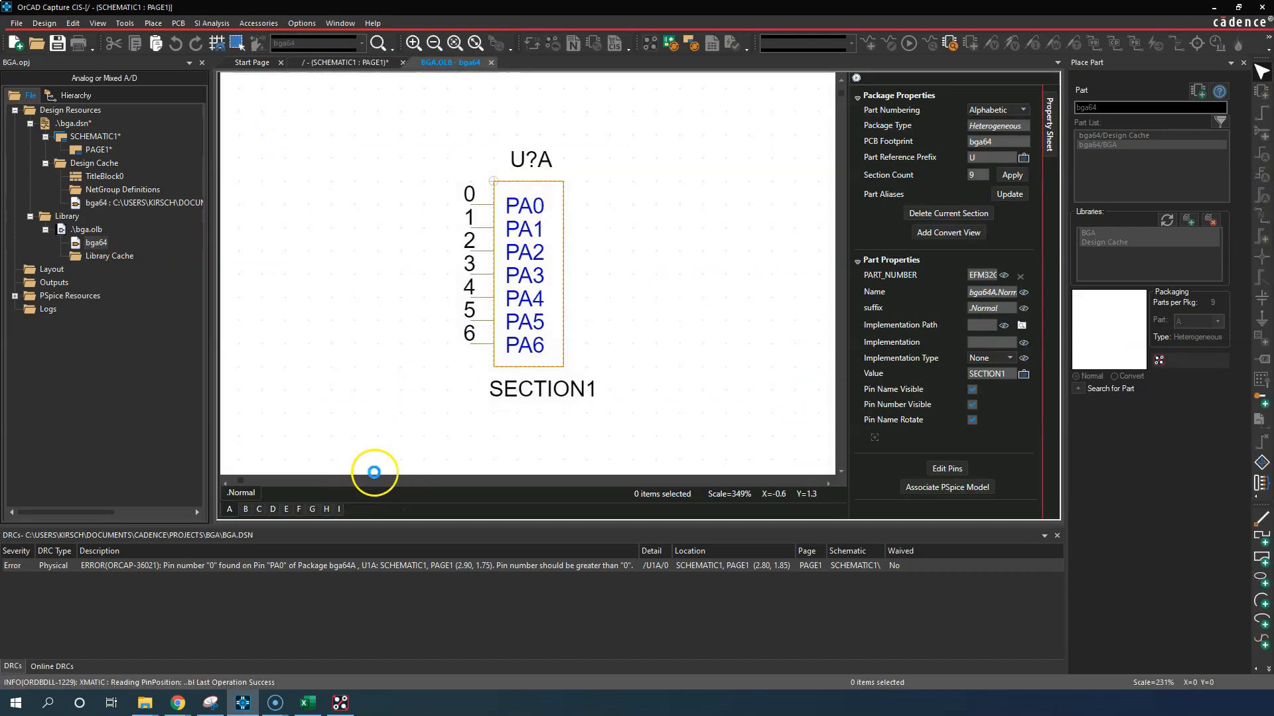
left_click(481, 202)
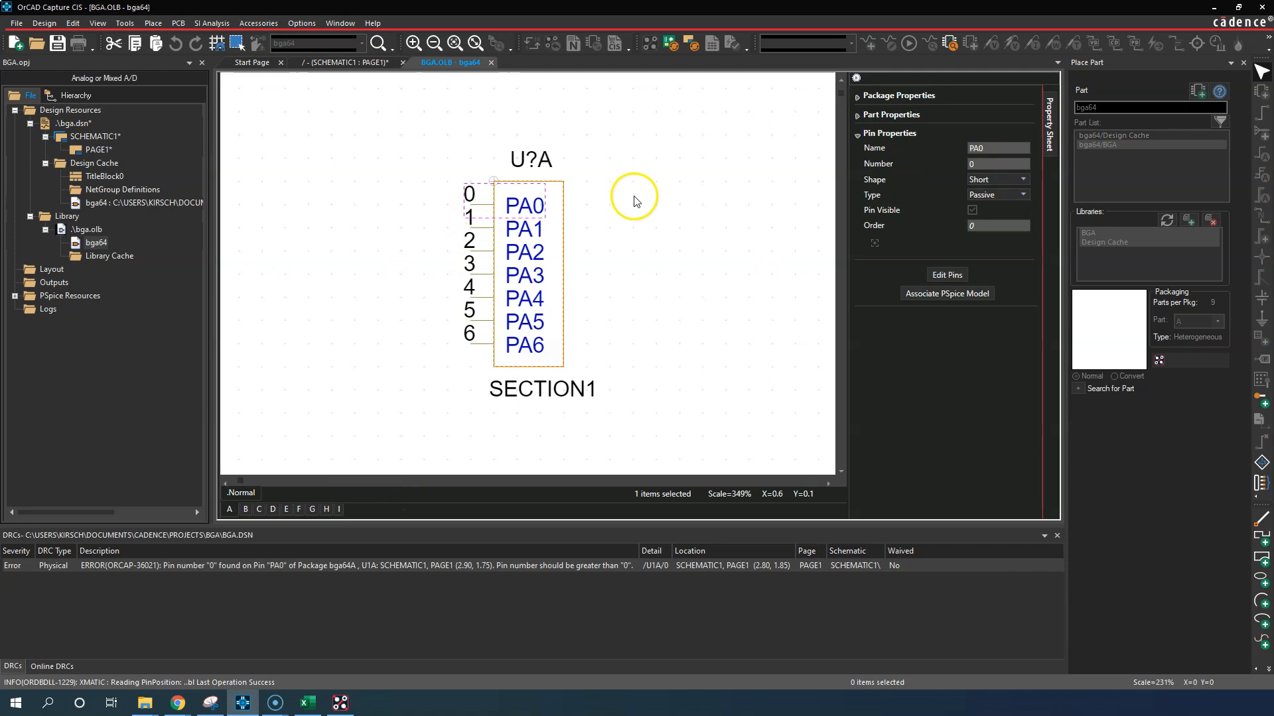
key("Delete")
left_click(333, 181)
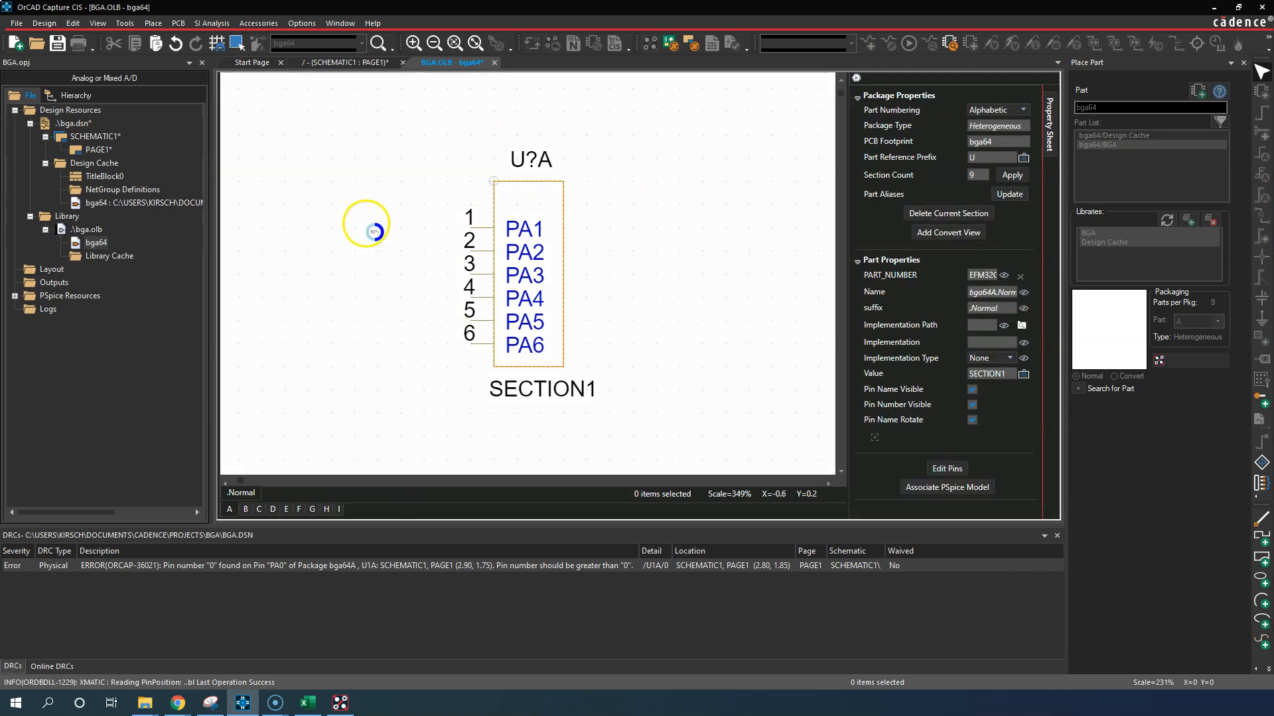
left_click(340, 509)
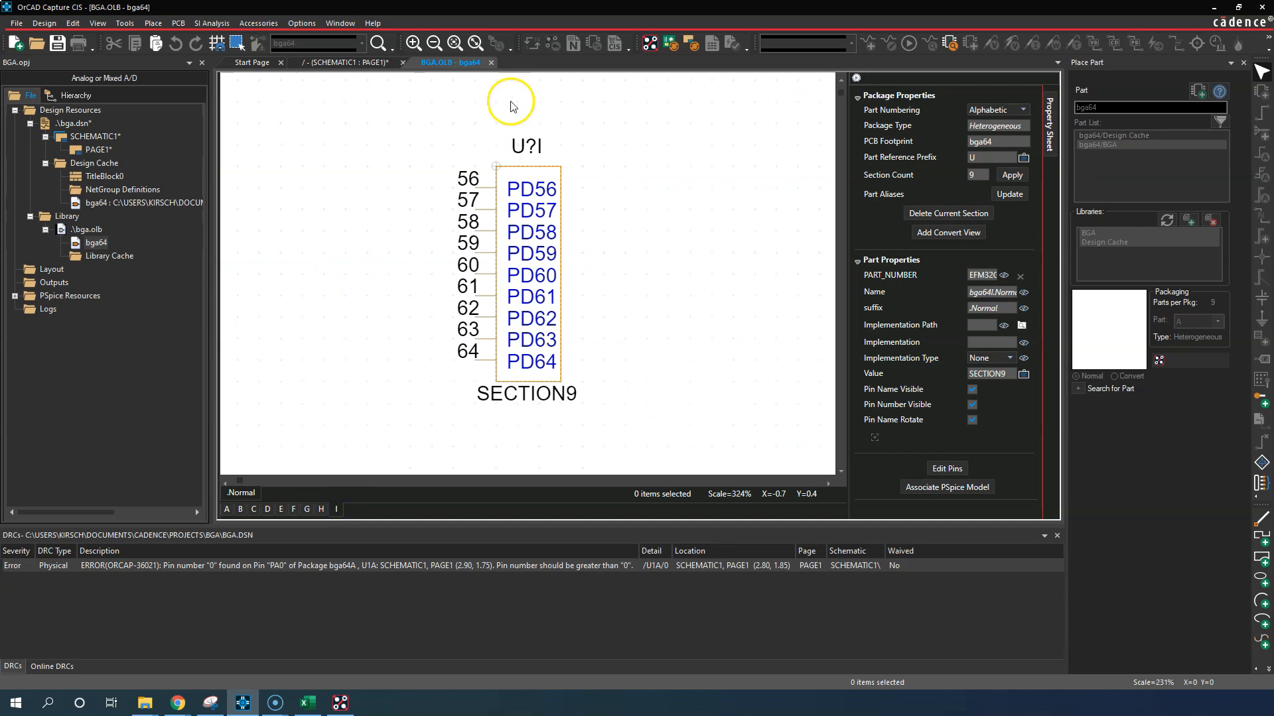
left_click(491, 62)
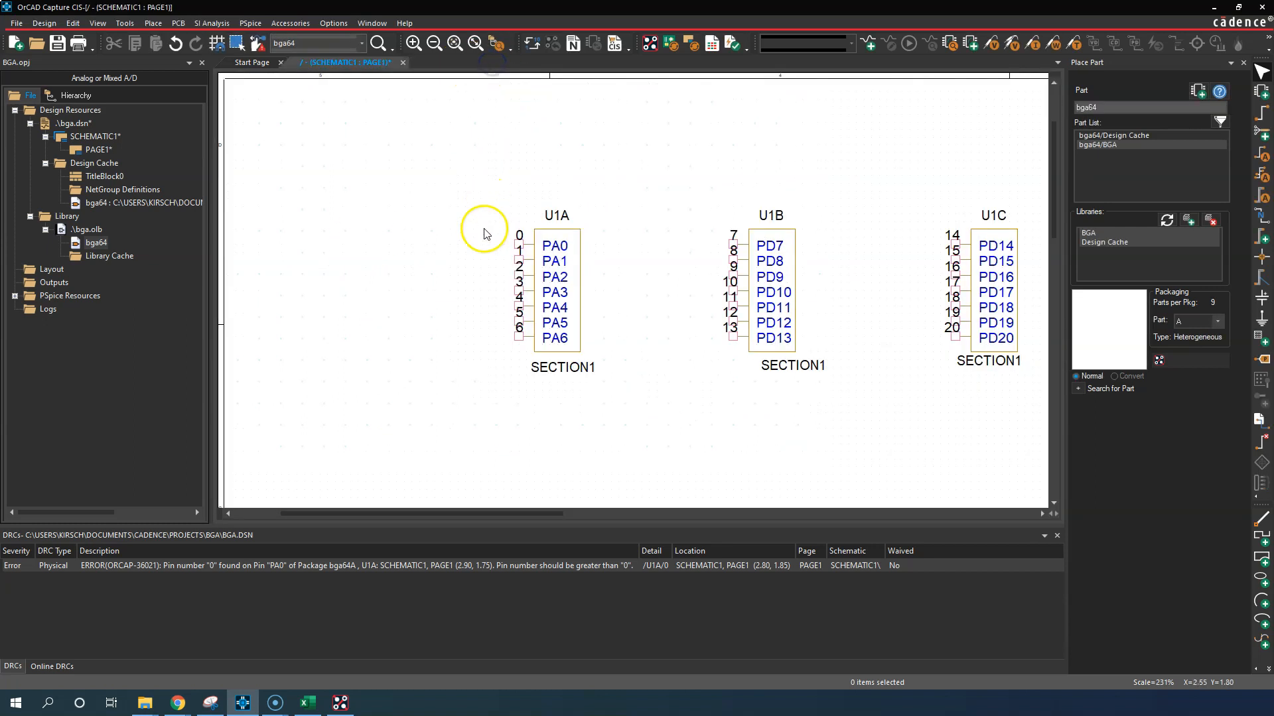
Update the bga64 part in the design cache, saving the whole design, and check section U1A on the schematic
left_click(106, 222)
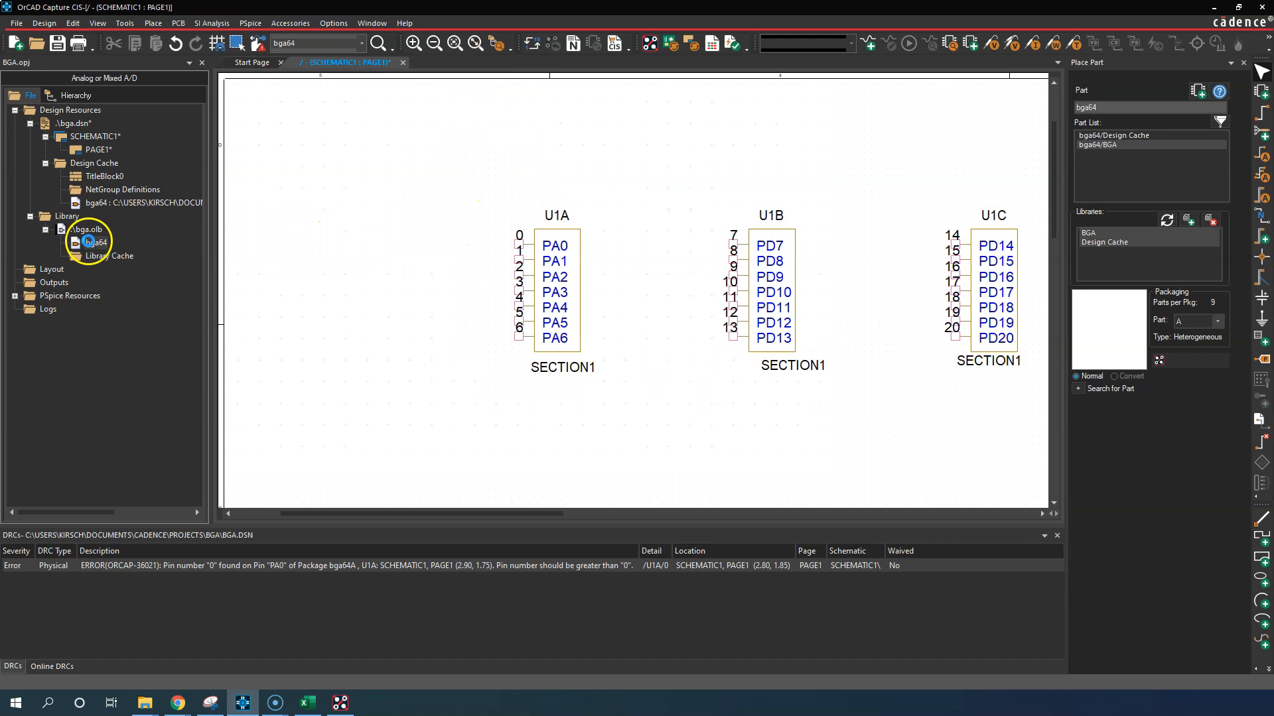
right_click(112, 205)
left_click(174, 228)
left_click(642, 370)
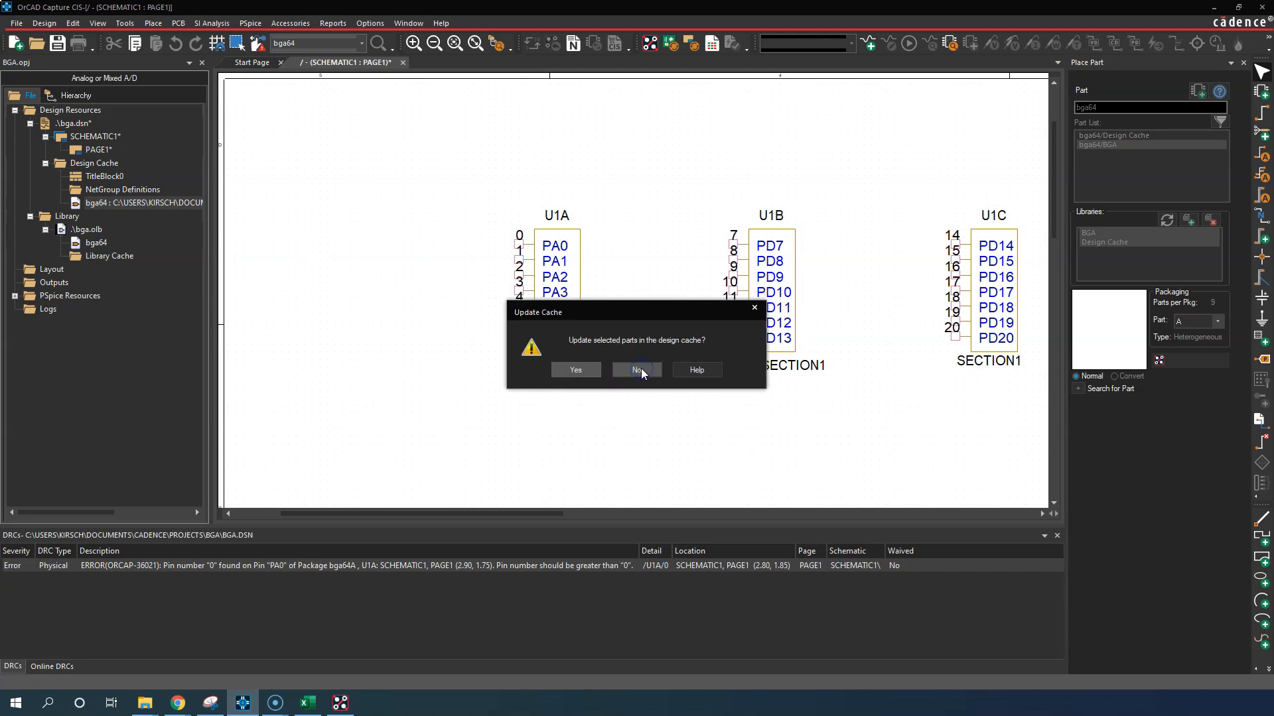
left_click(583, 369)
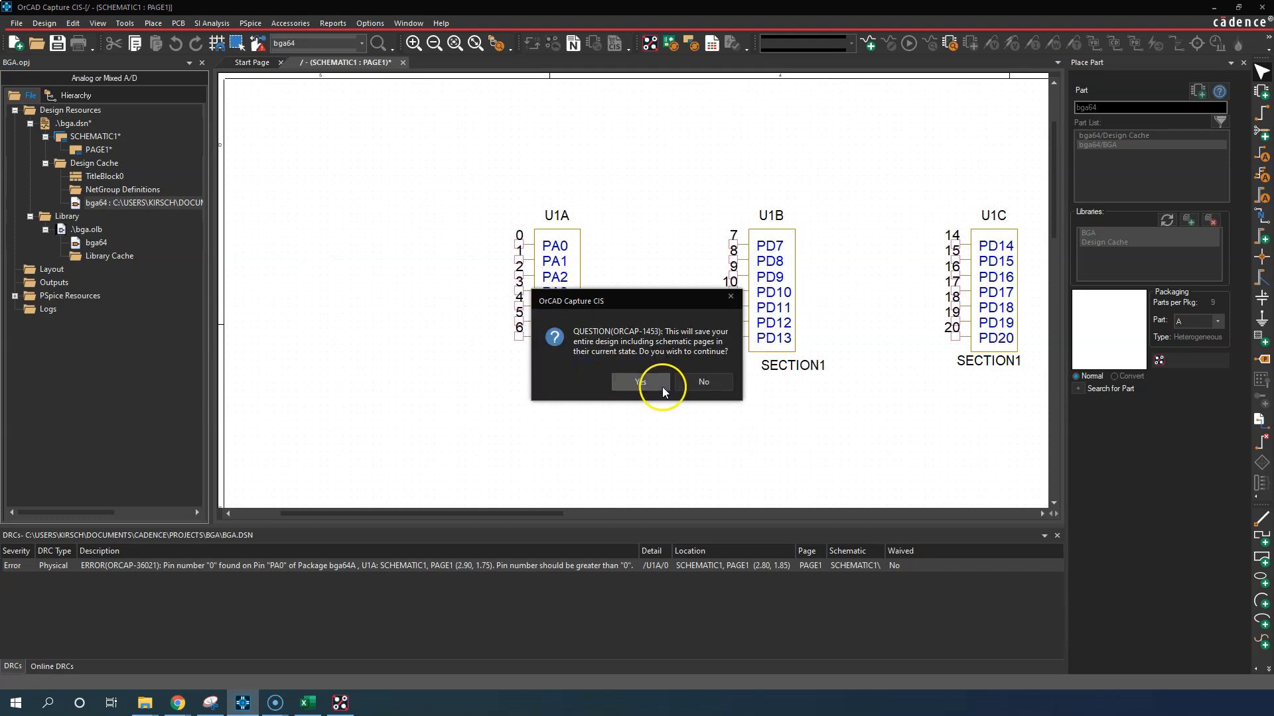
left_click(662, 388)
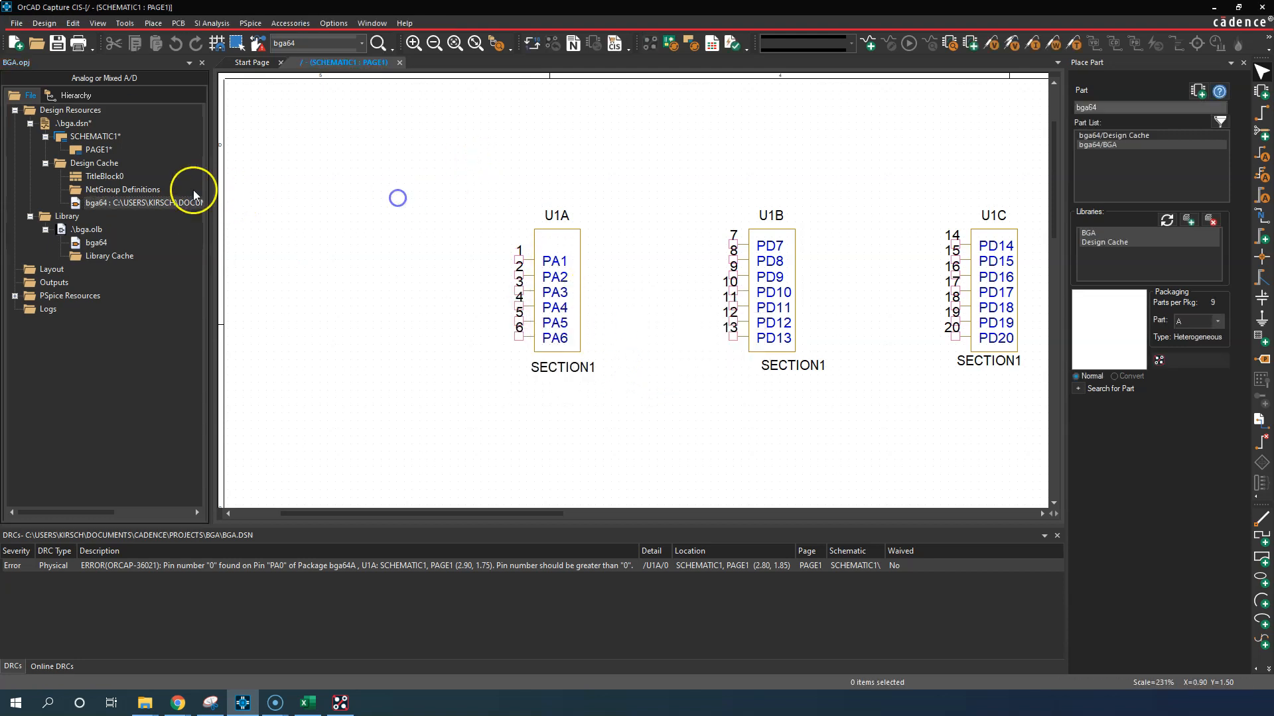
left_click(564, 249)
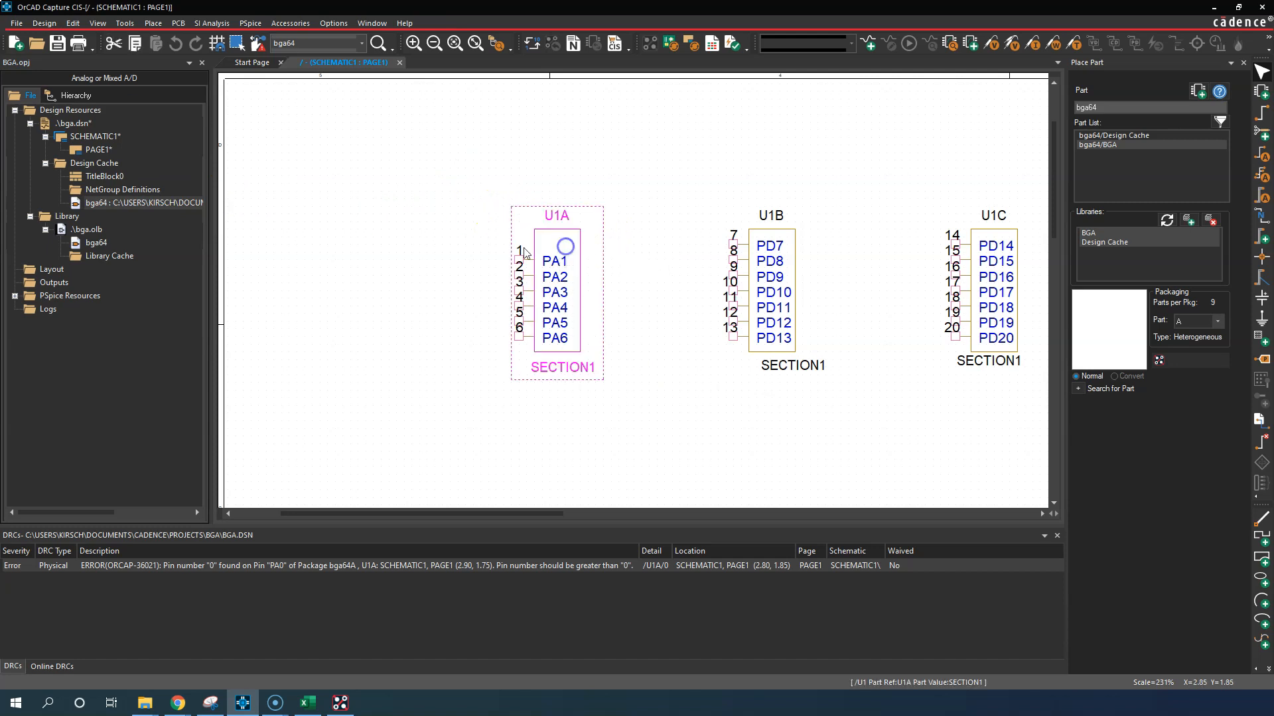
left_click(422, 211)
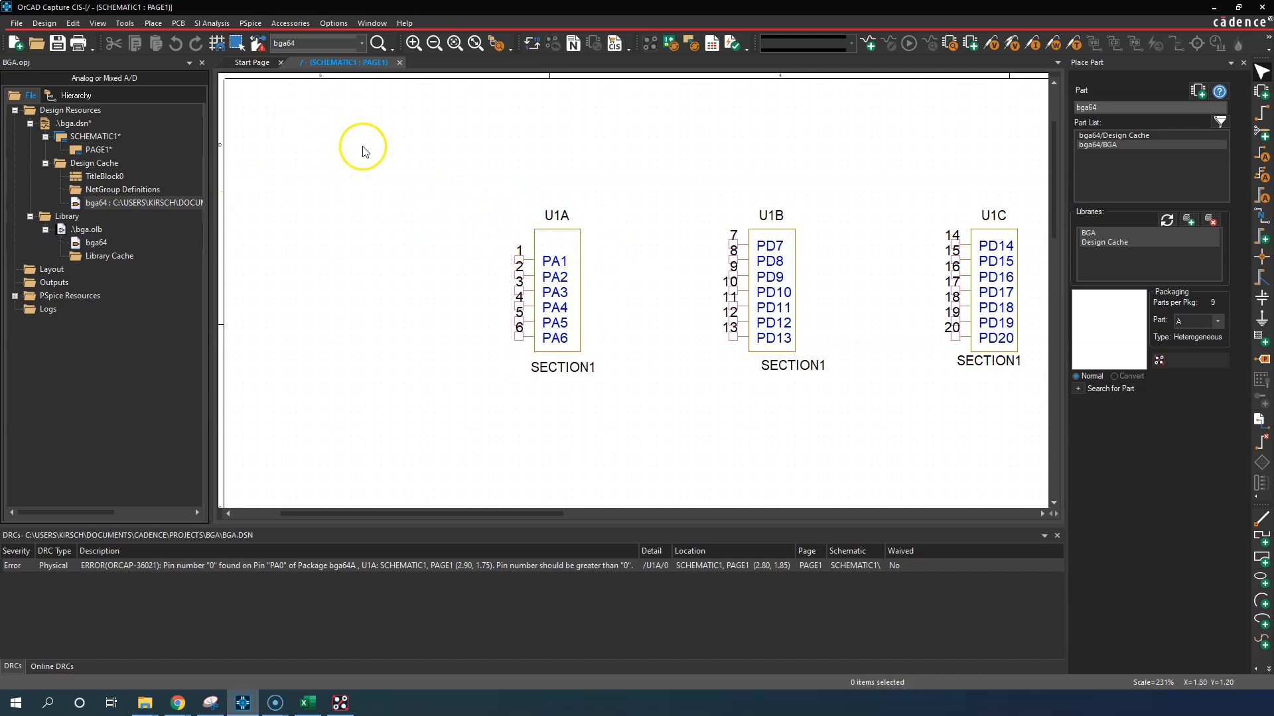
Create a new PCB layout for board allegro\bga.brd and open it with OrCAD PCB Designer Professional w/PSpice
left_click(182, 30)
left_click(193, 40)
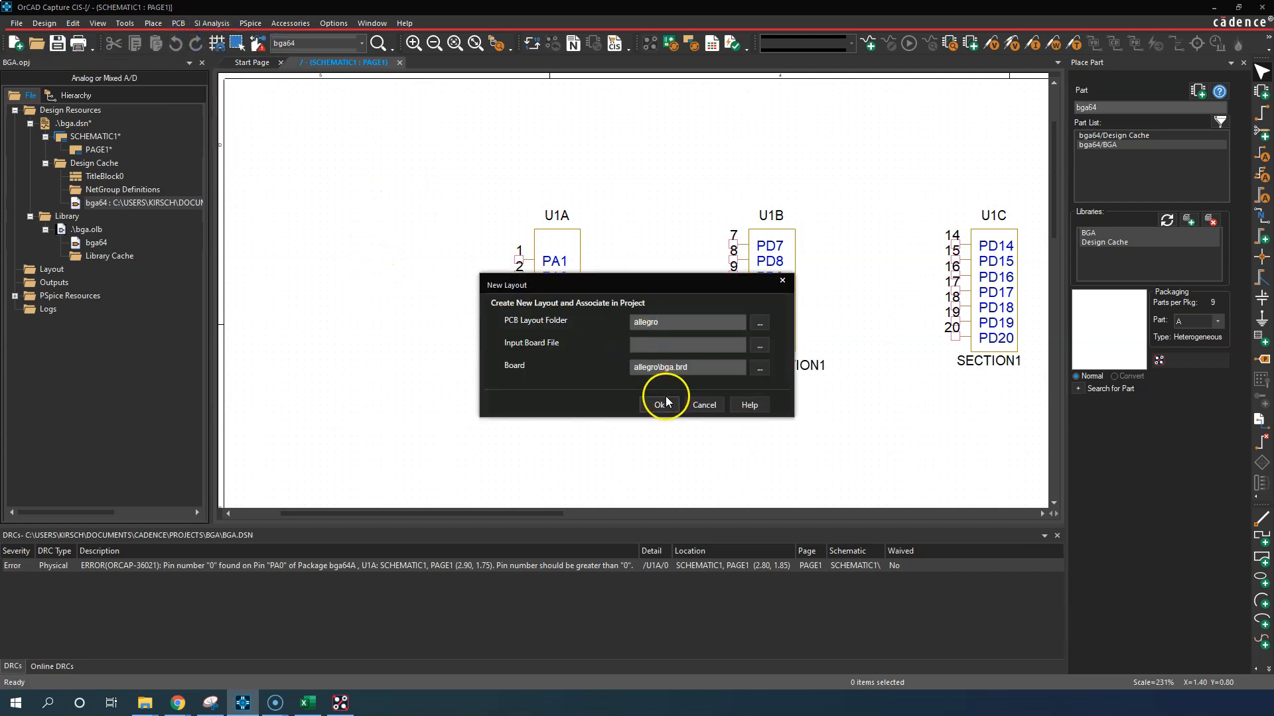
left_click(663, 404)
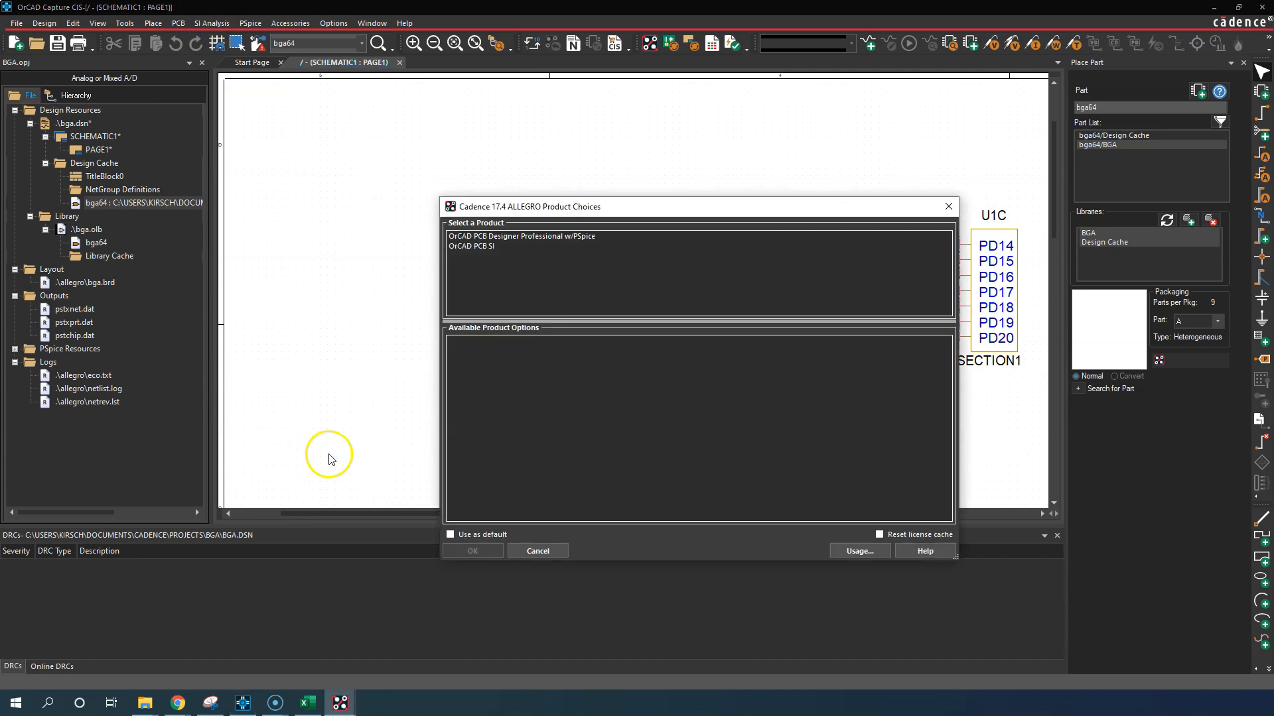
double_click(563, 236)
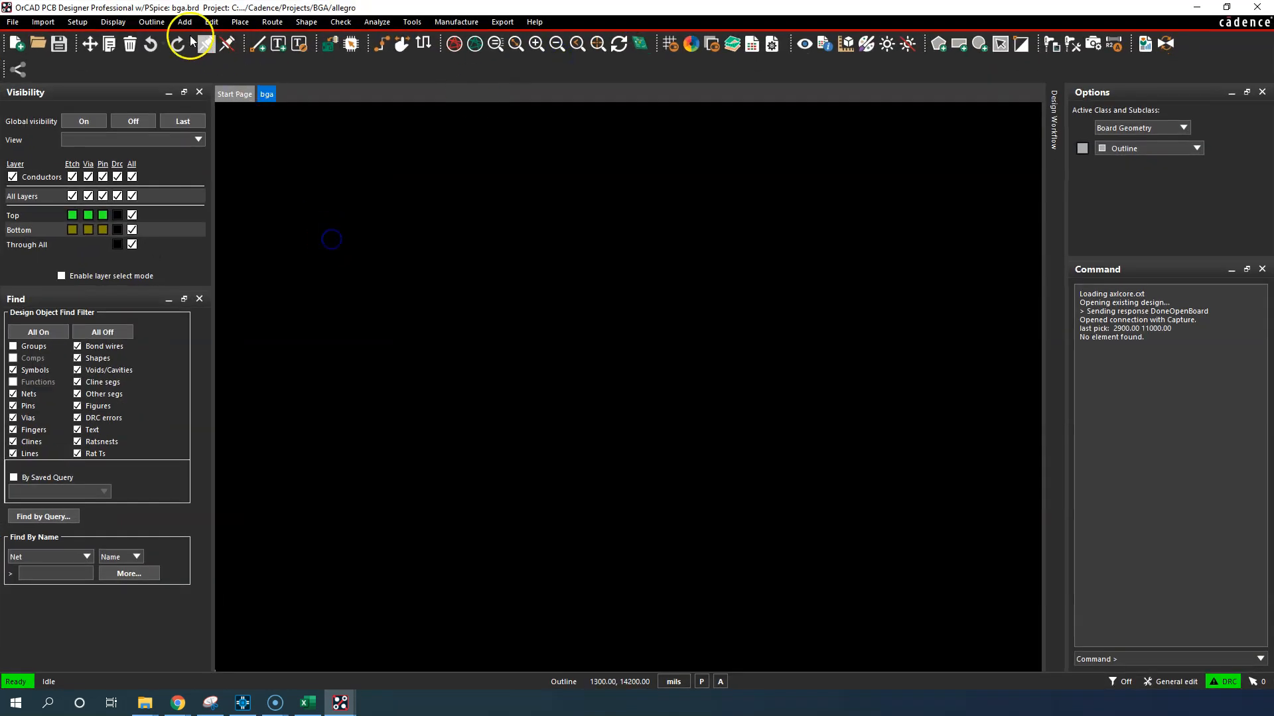
Try to place component U1 manually on the board
left_click(240, 21)
left_click(249, 41)
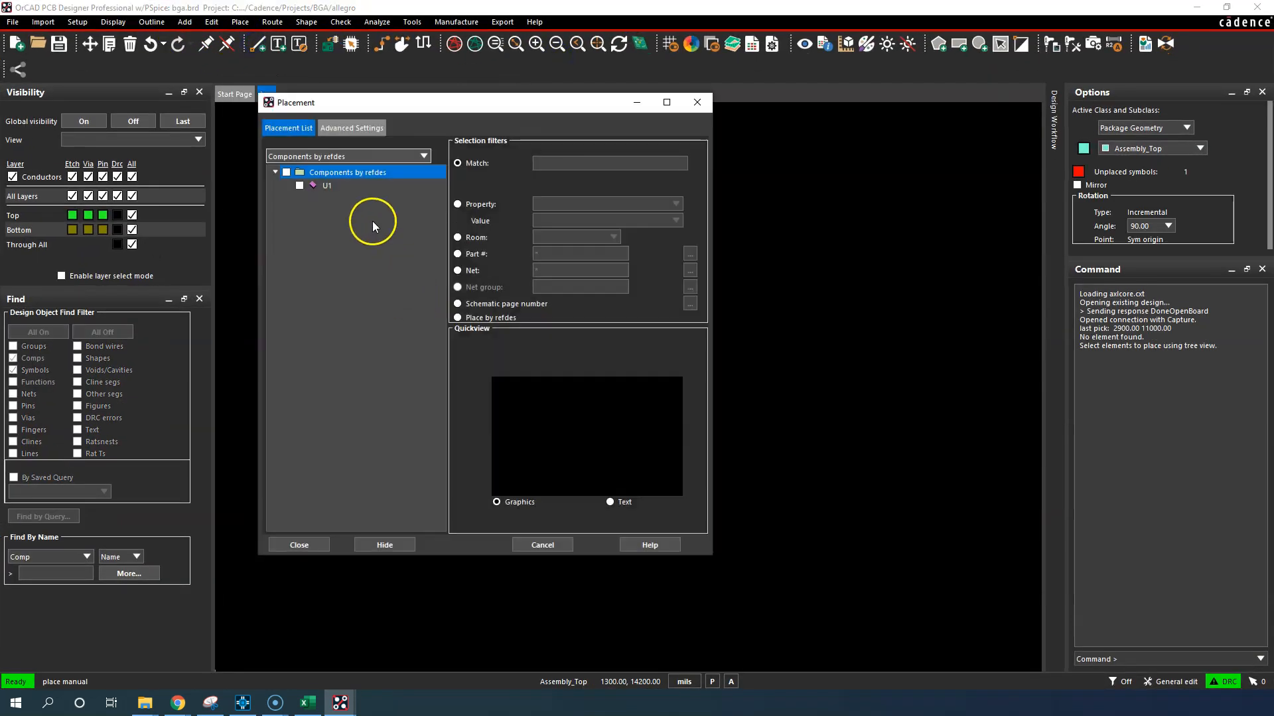
left_click(300, 187)
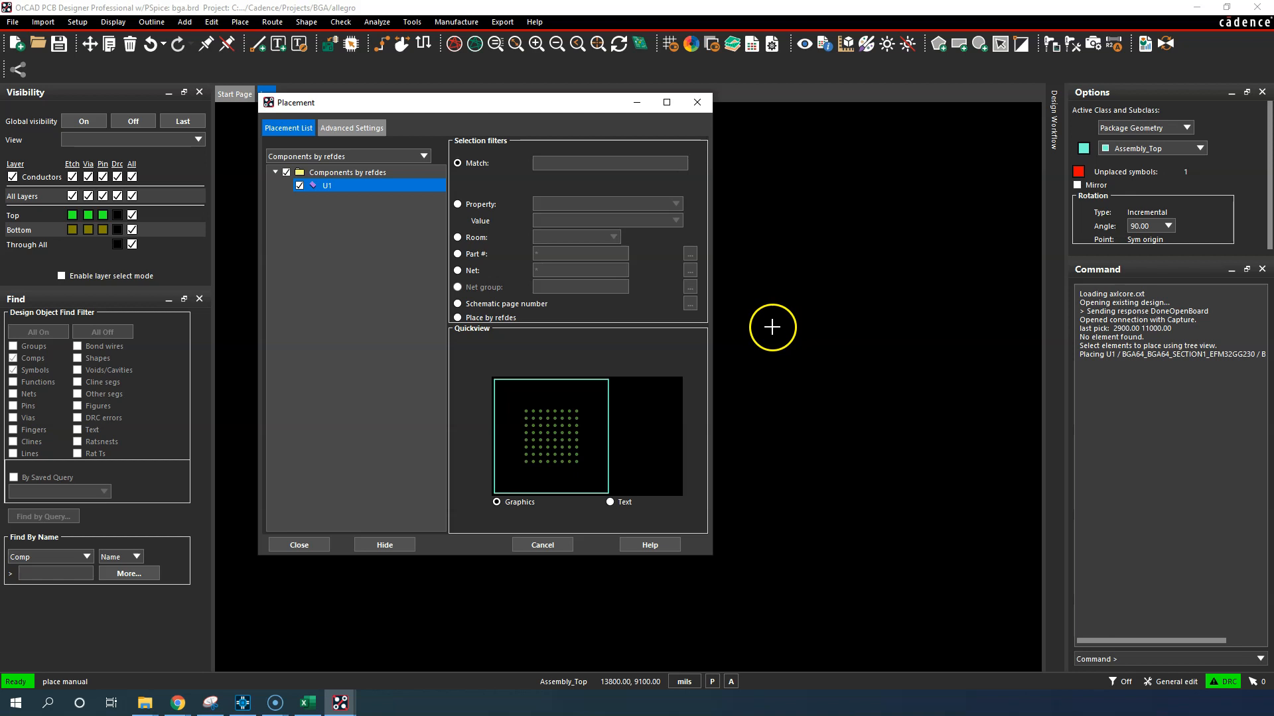
left_click(375, 545)
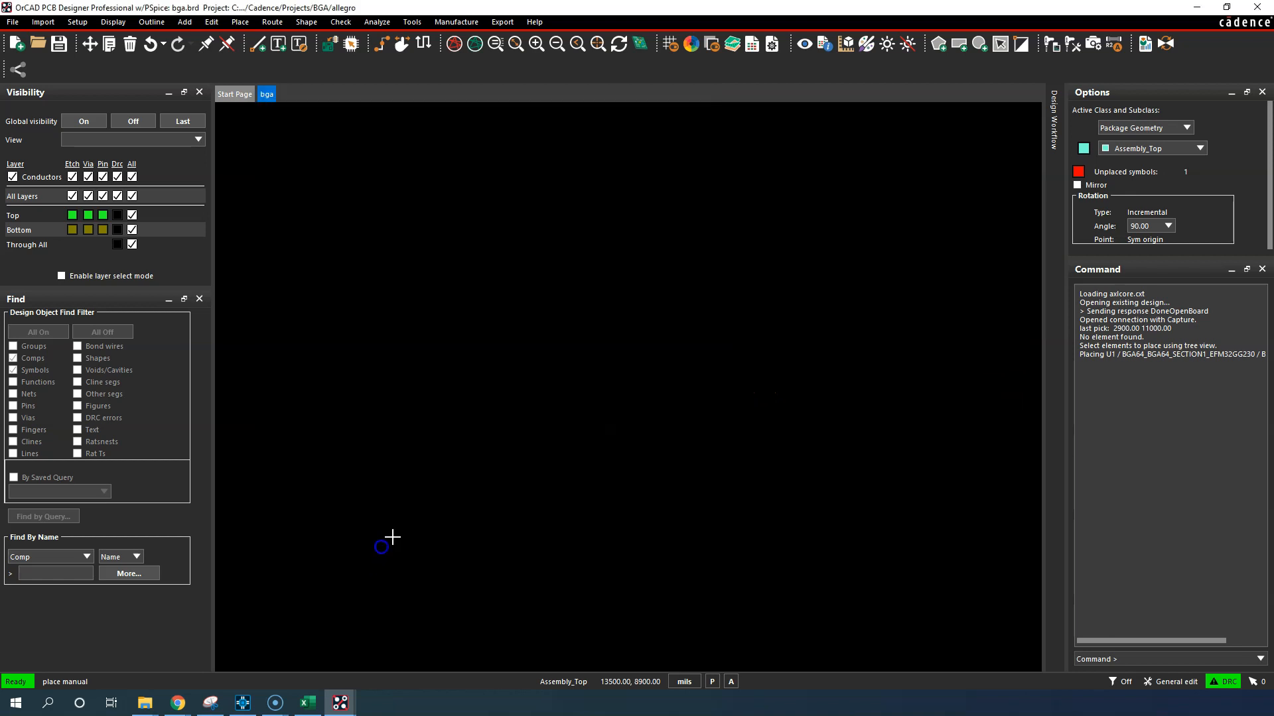
left_click(454, 335)
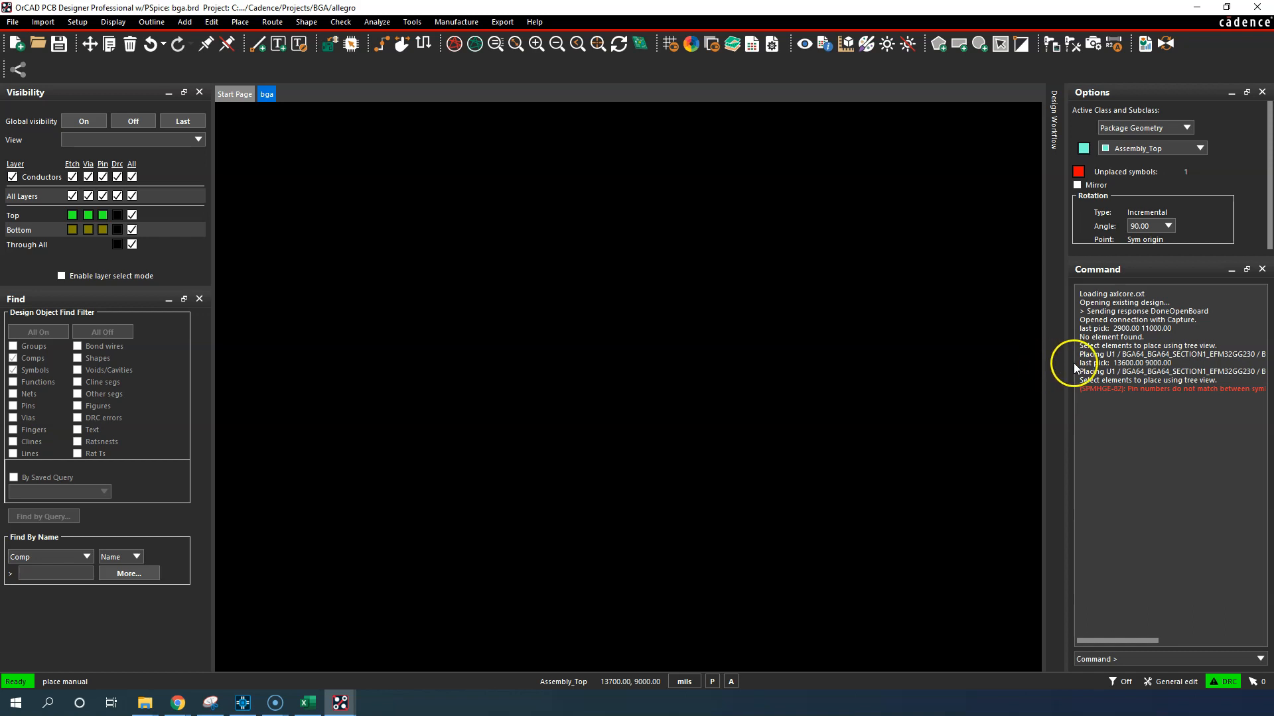
Widen the command log to read the full placement message, and end the manual placement
left_click_drag(1065, 358, 843, 357)
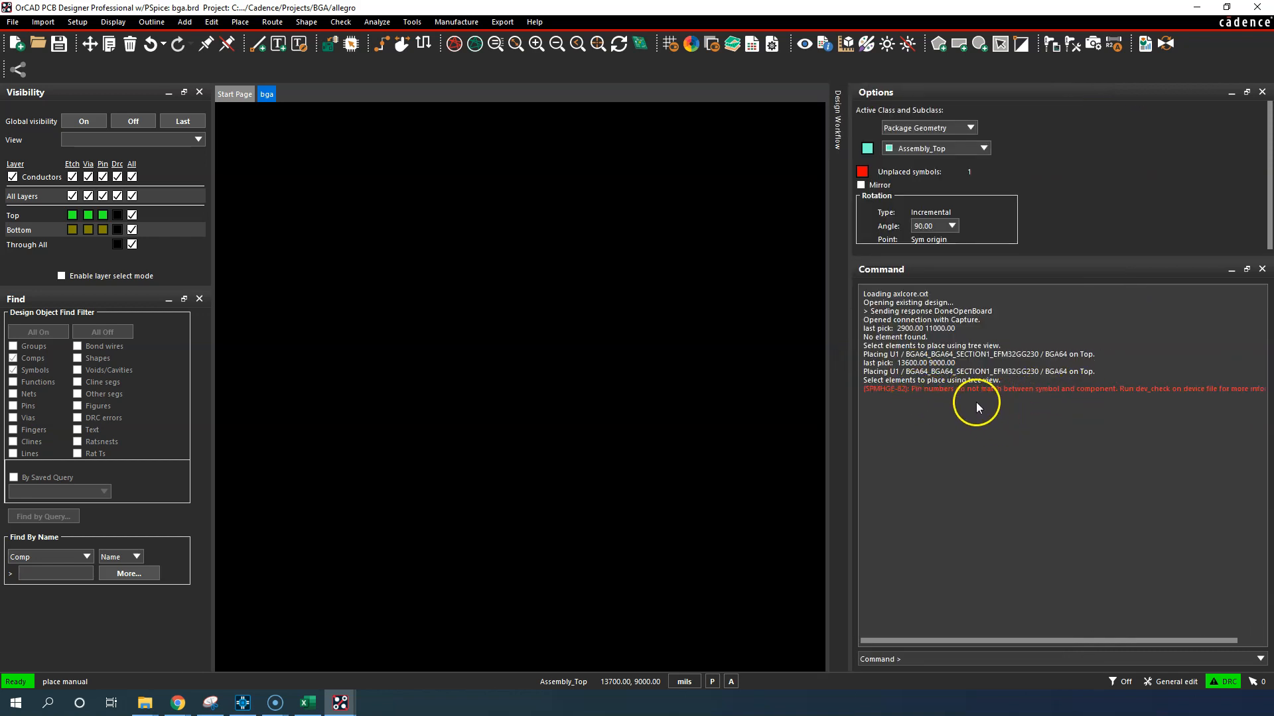
left_click_drag(848, 320, 689, 316)
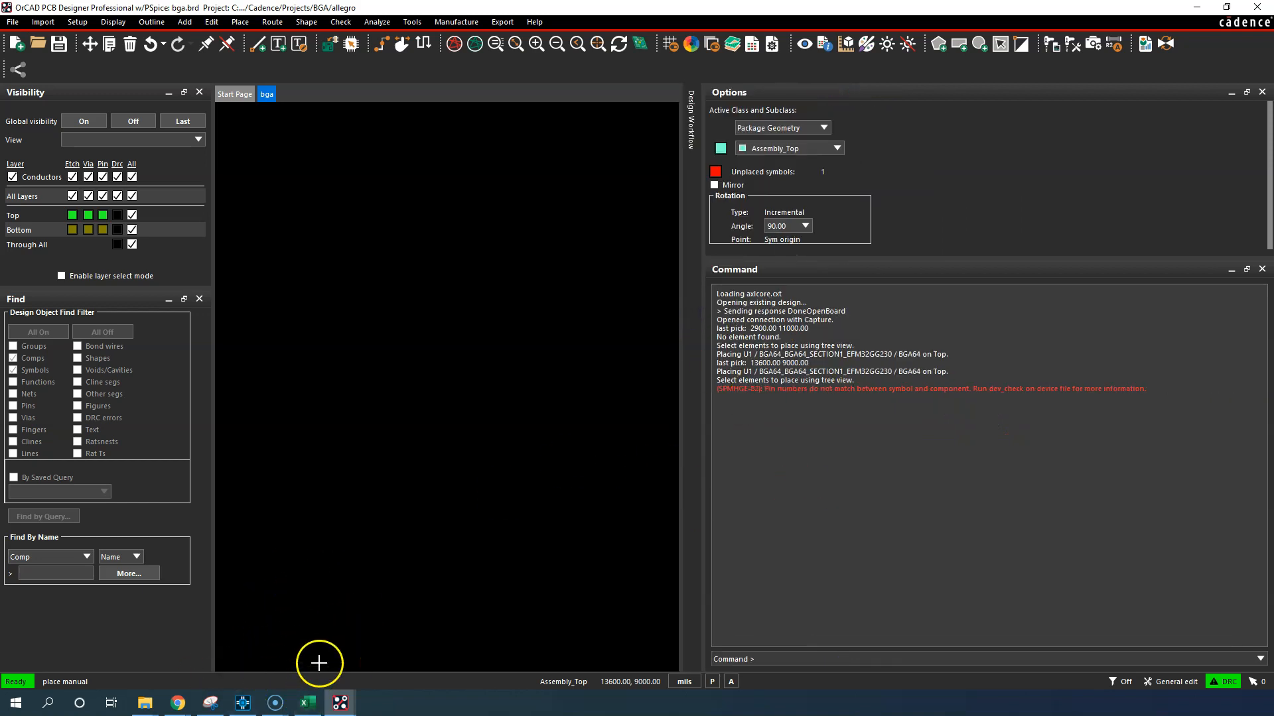
right_click(337, 440)
left_click(351, 448)
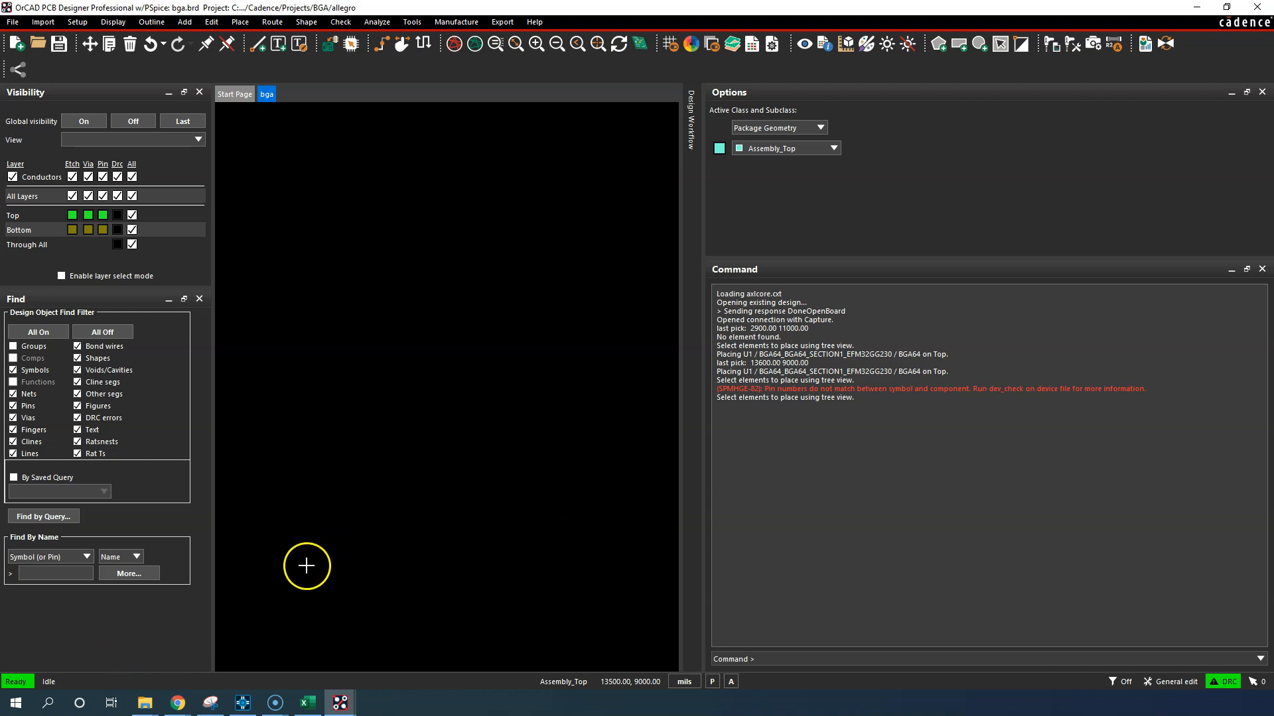
Switch to the bga64.dra package drawing, inspect its pin numbers, then save and close the drawing
left_click(244, 704)
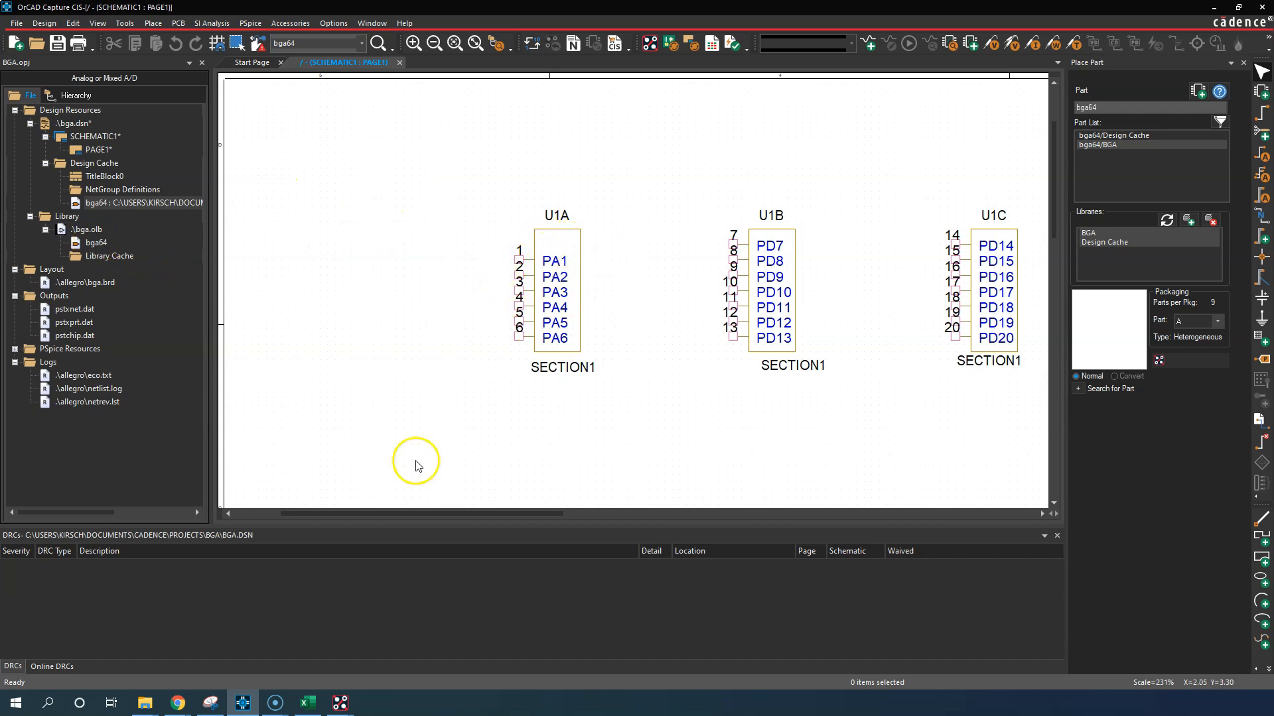
mouse_move(340, 703)
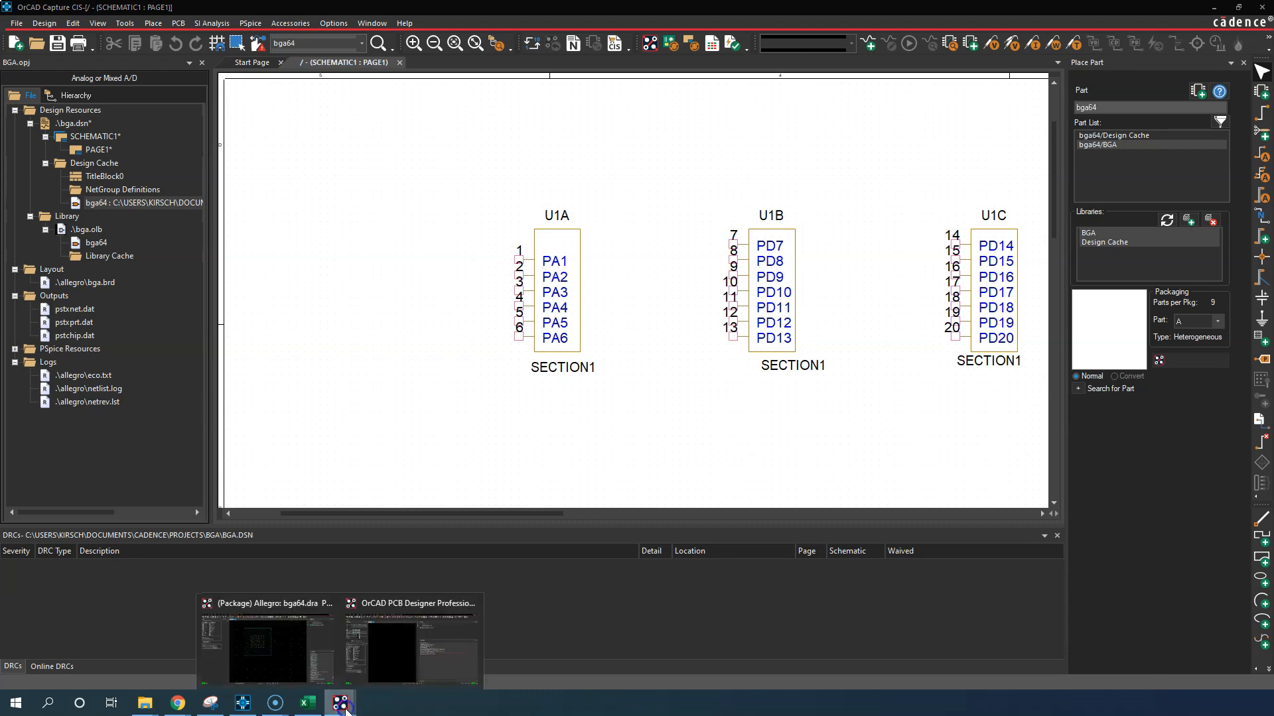
left_click(261, 667)
scroll(471, 184, "up", 3)
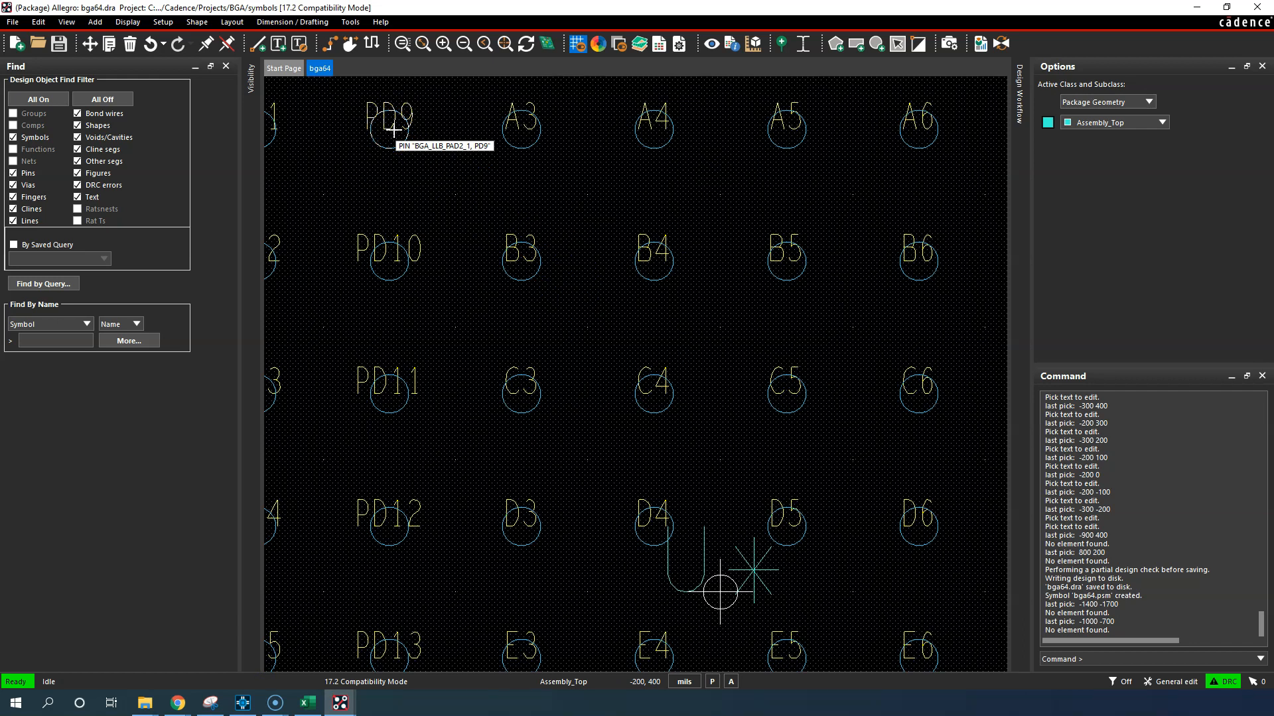
scroll(393, 130, "down", 2)
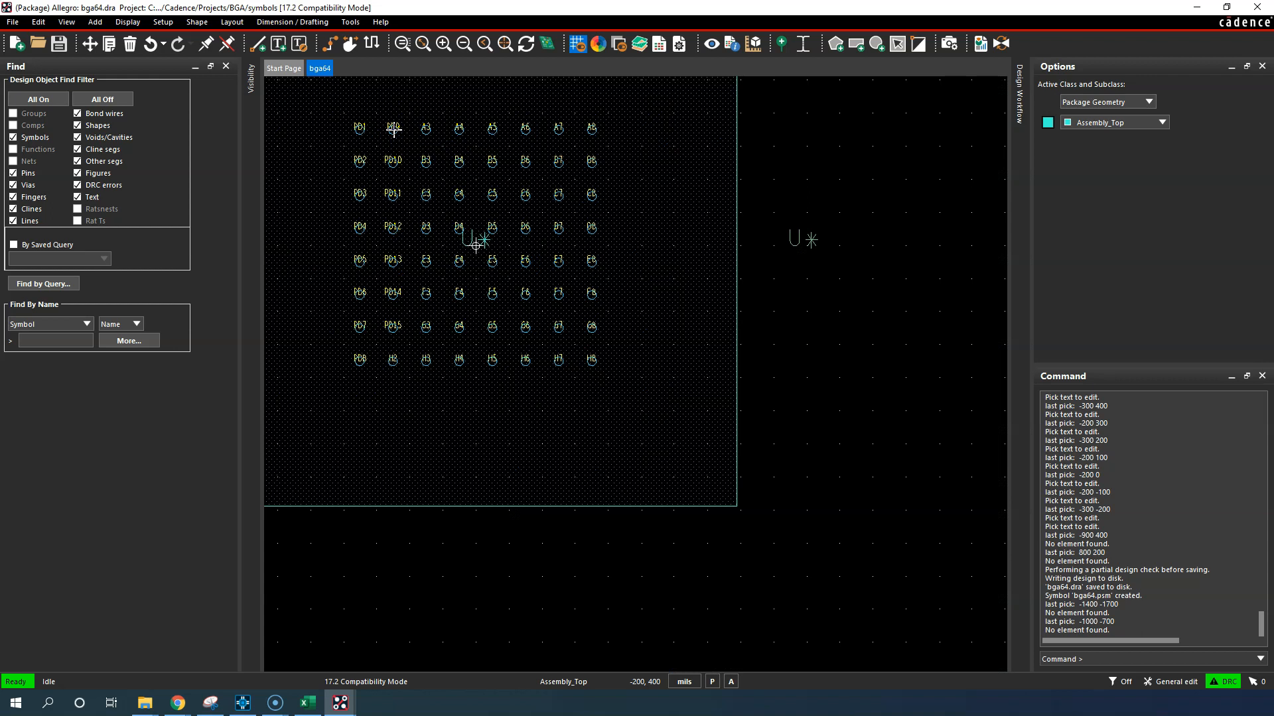
scroll(393, 130, "down", 1)
left_click(722, 136)
left_click(63, 46)
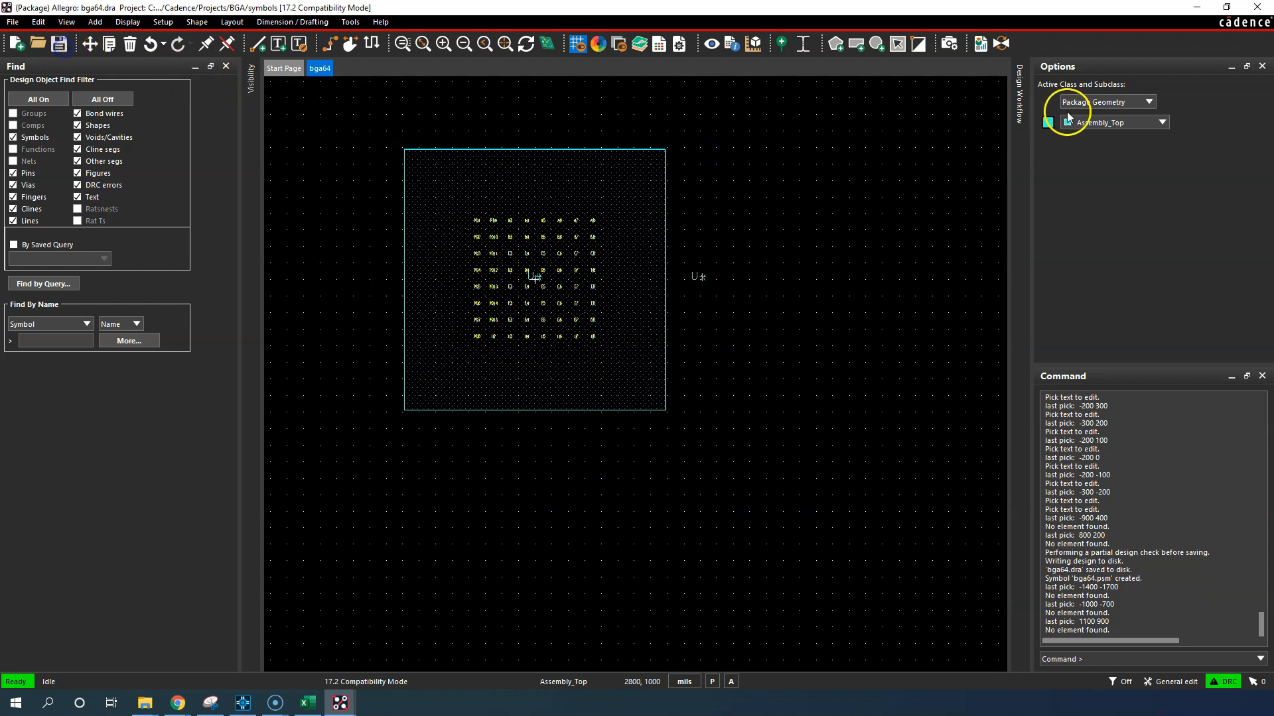
left_click(1259, 8)
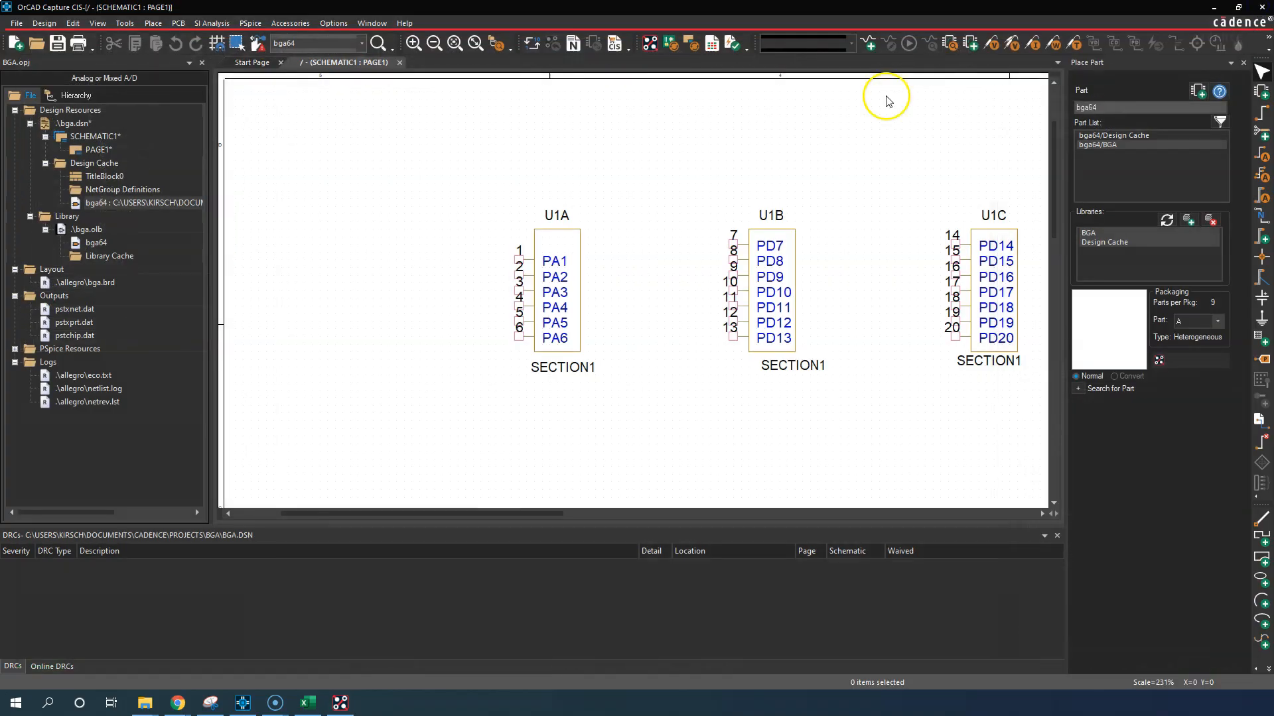